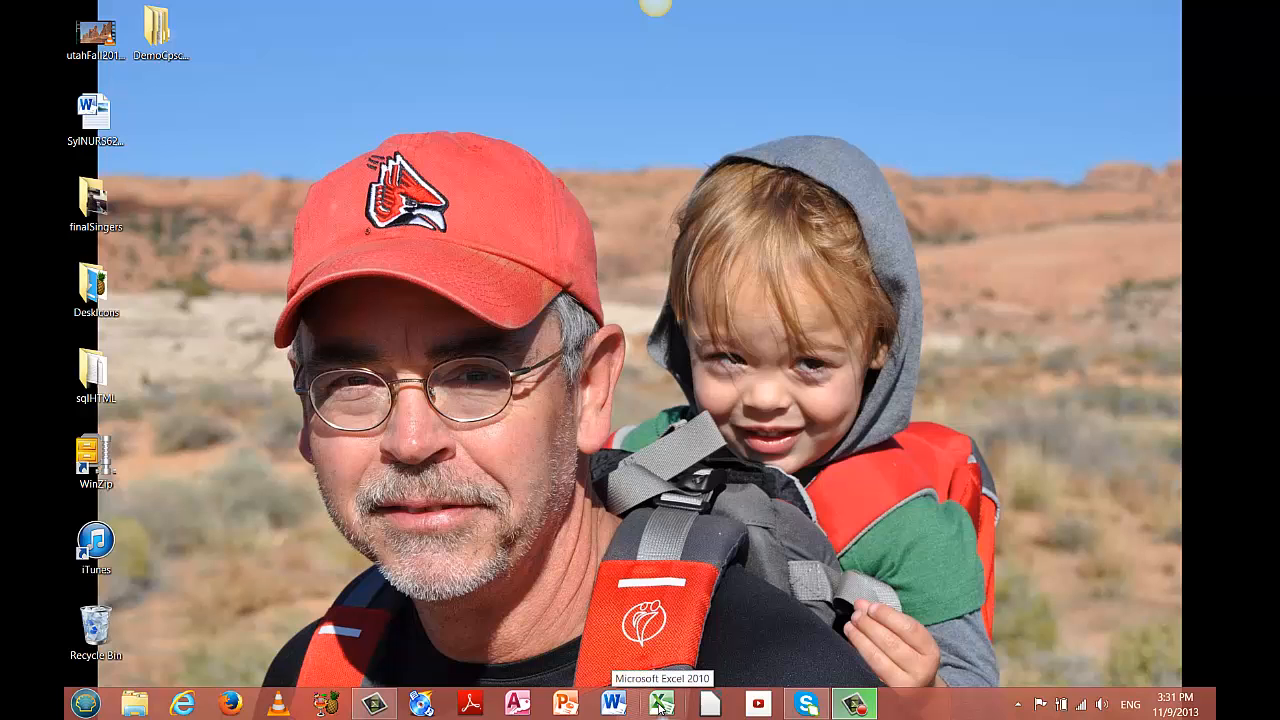
- Open Microsoft Excel 2010 from the desktop to start a blank workbook
left_click(660, 706)
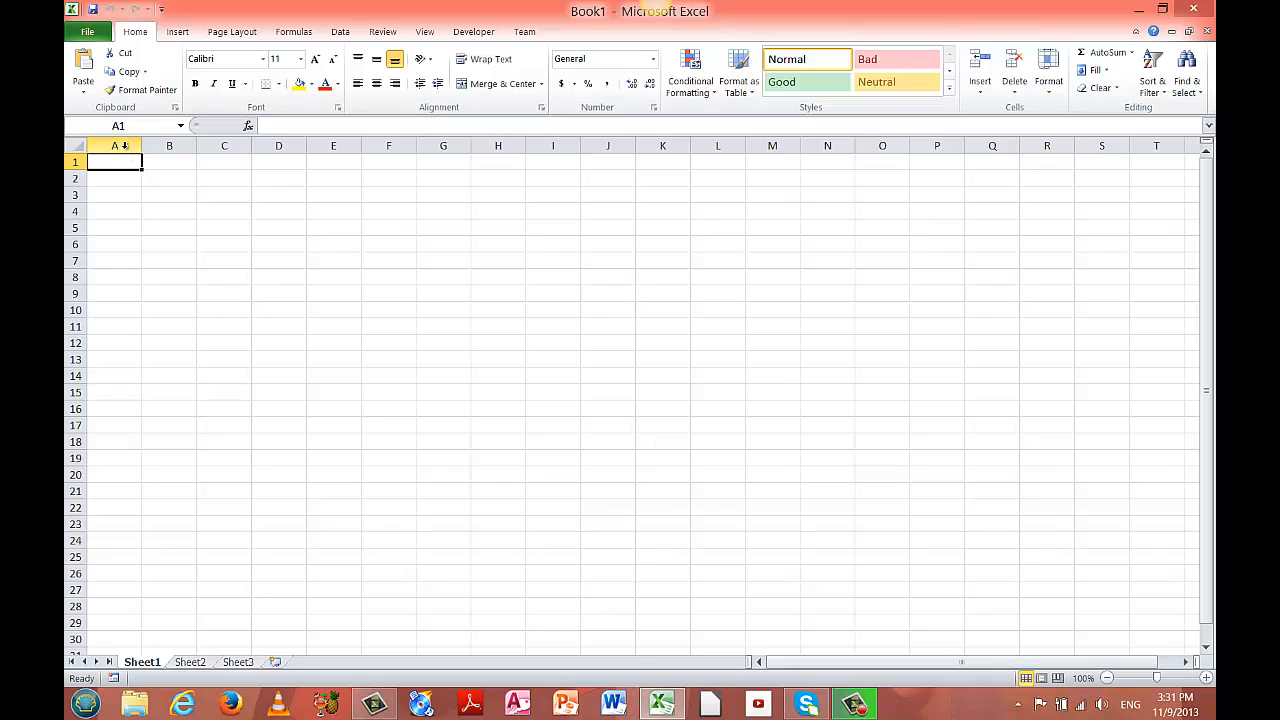
left_click(169, 146)
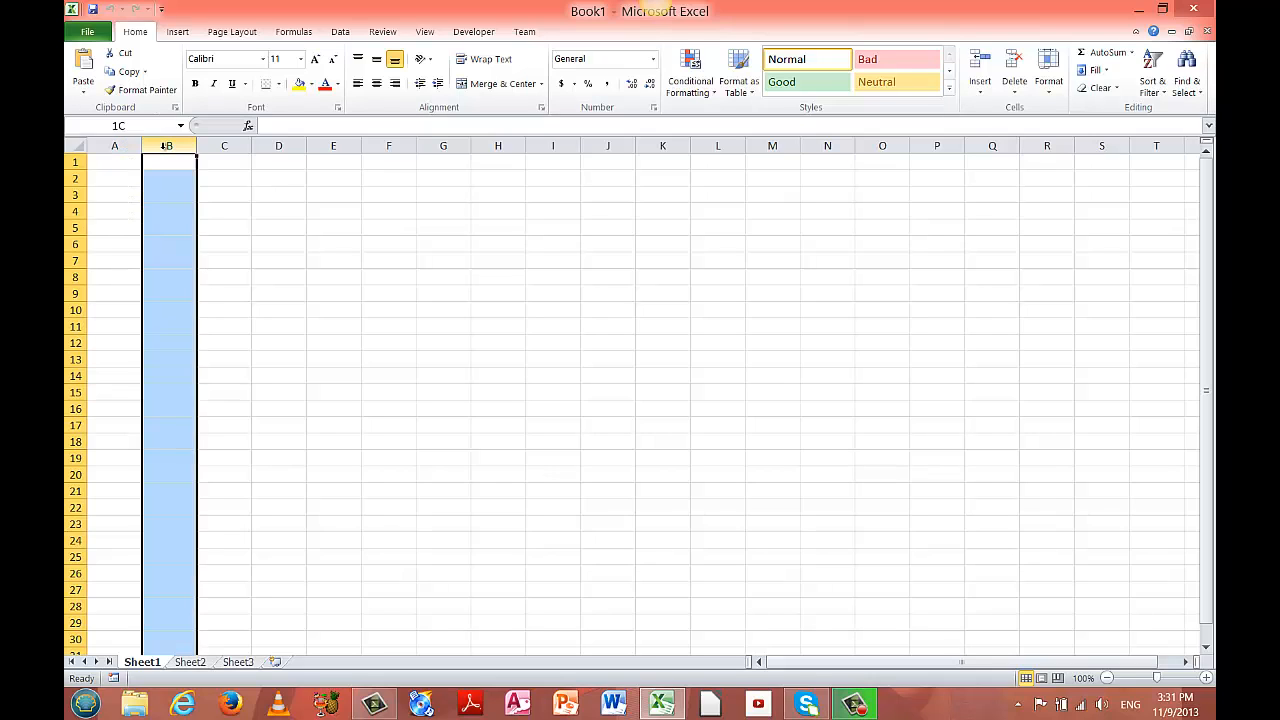
left_click(225, 146)
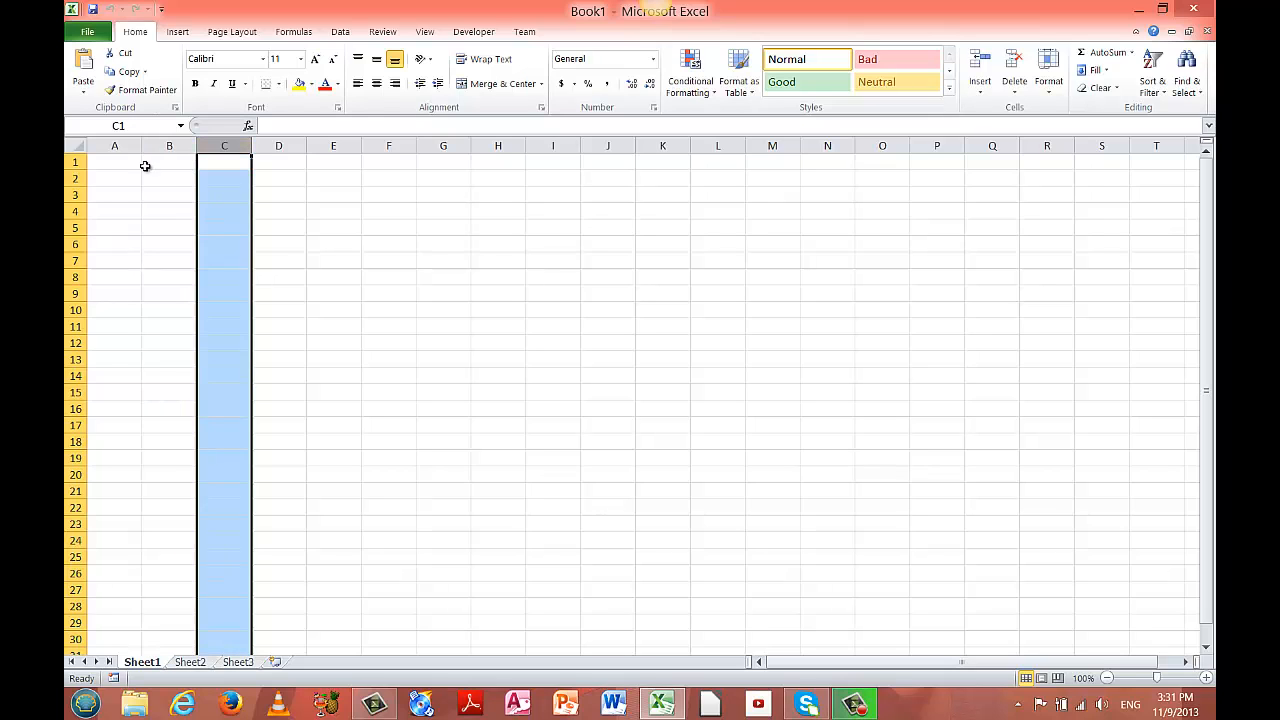
left_click(76, 161)
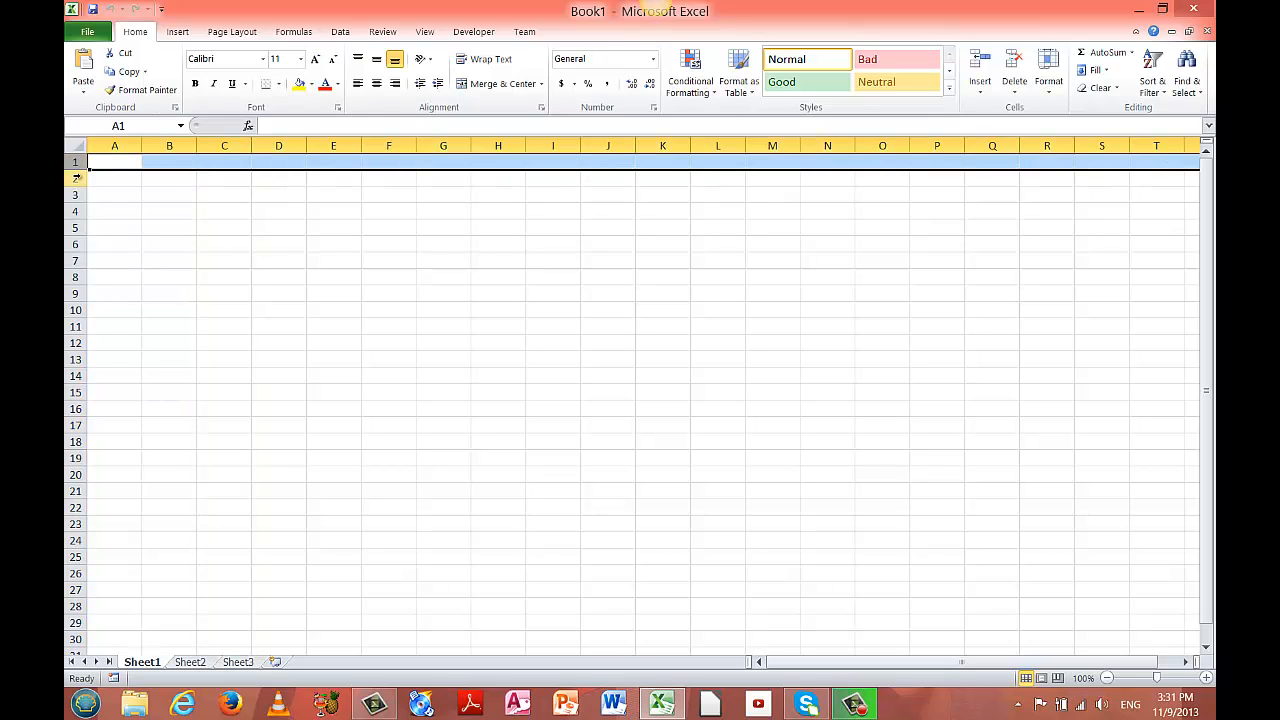
left_click(77, 178)
left_click(77, 194)
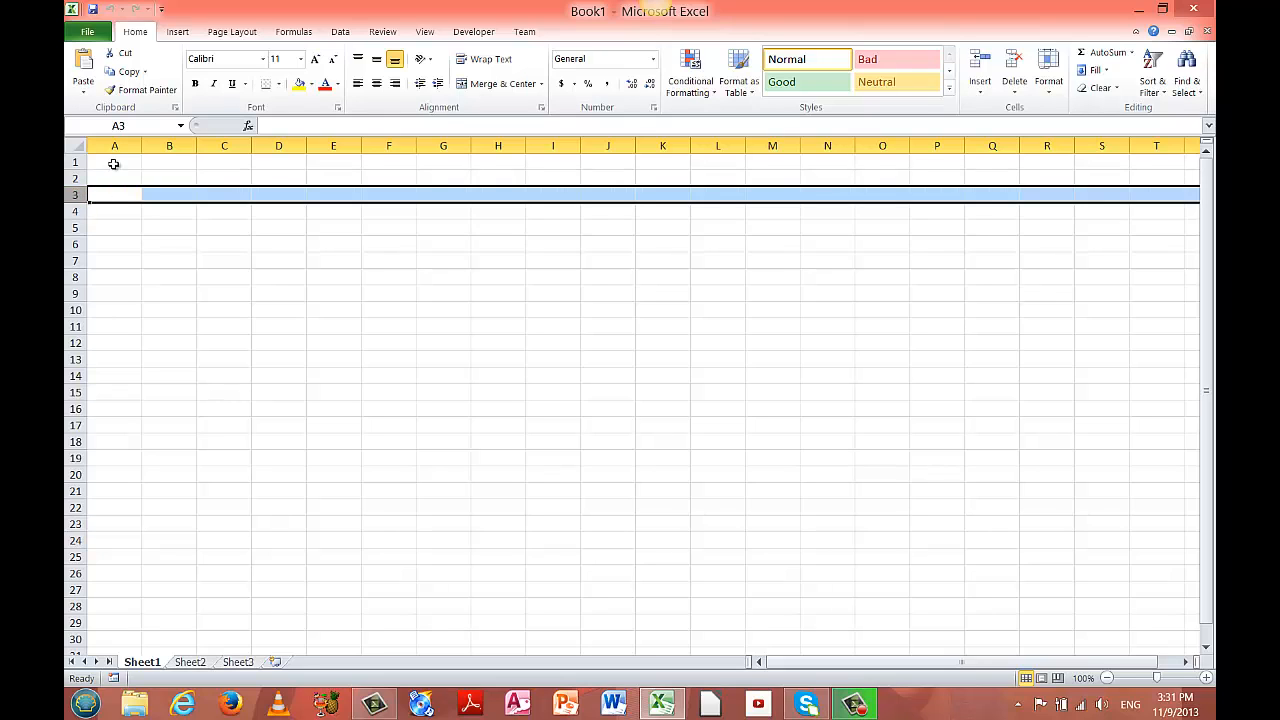
- Widen column A to about three times its default width and enter the heading Name in cell A1
left_click(114, 162)
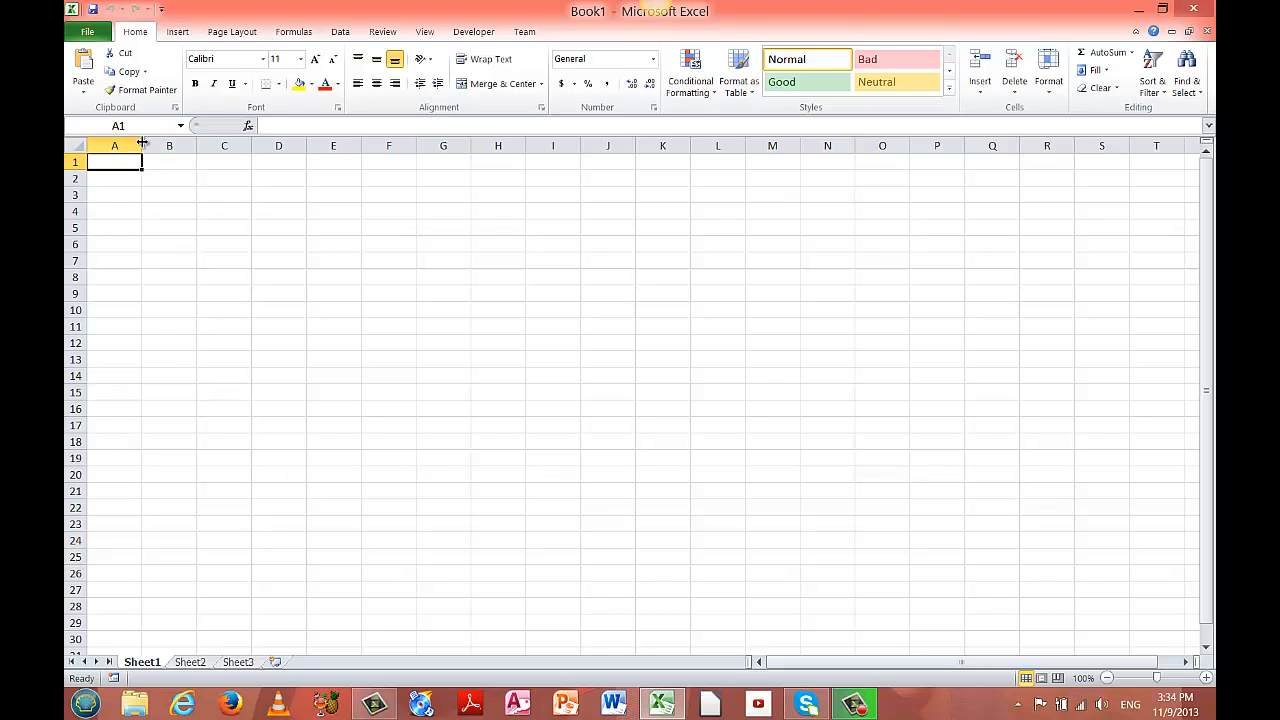
left_click_drag(146, 146, 251, 162)
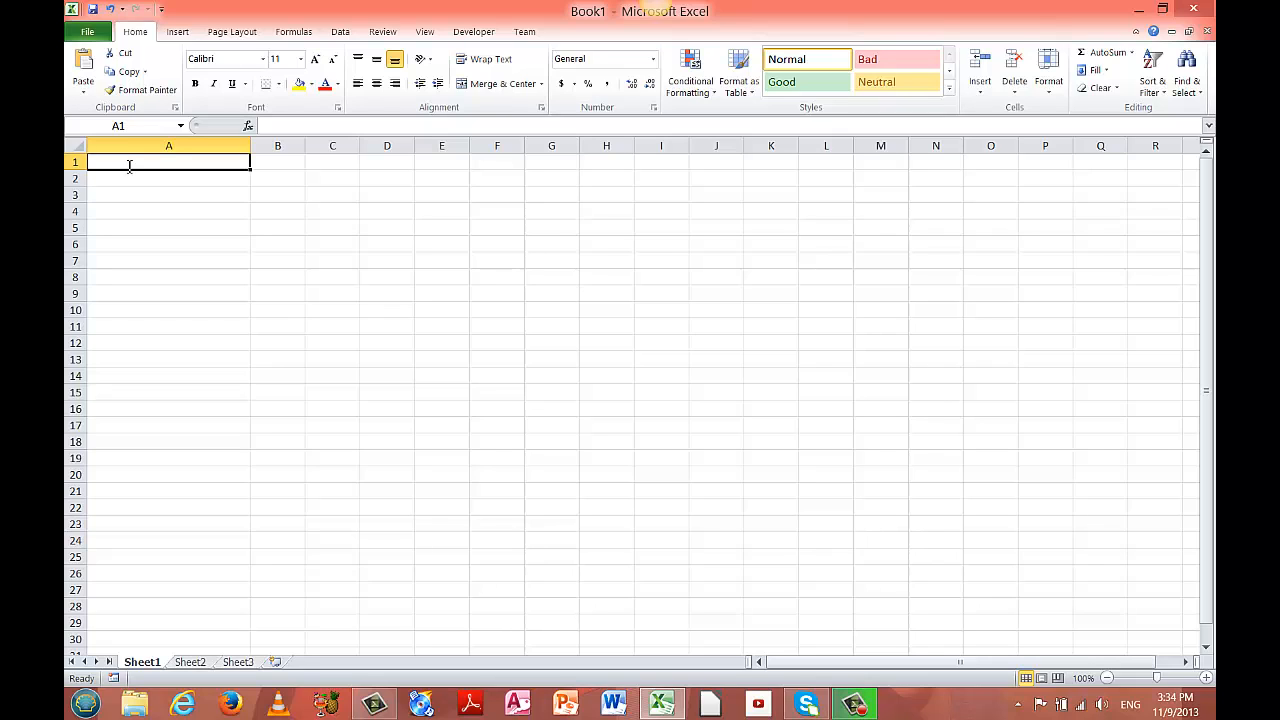
type("Name")
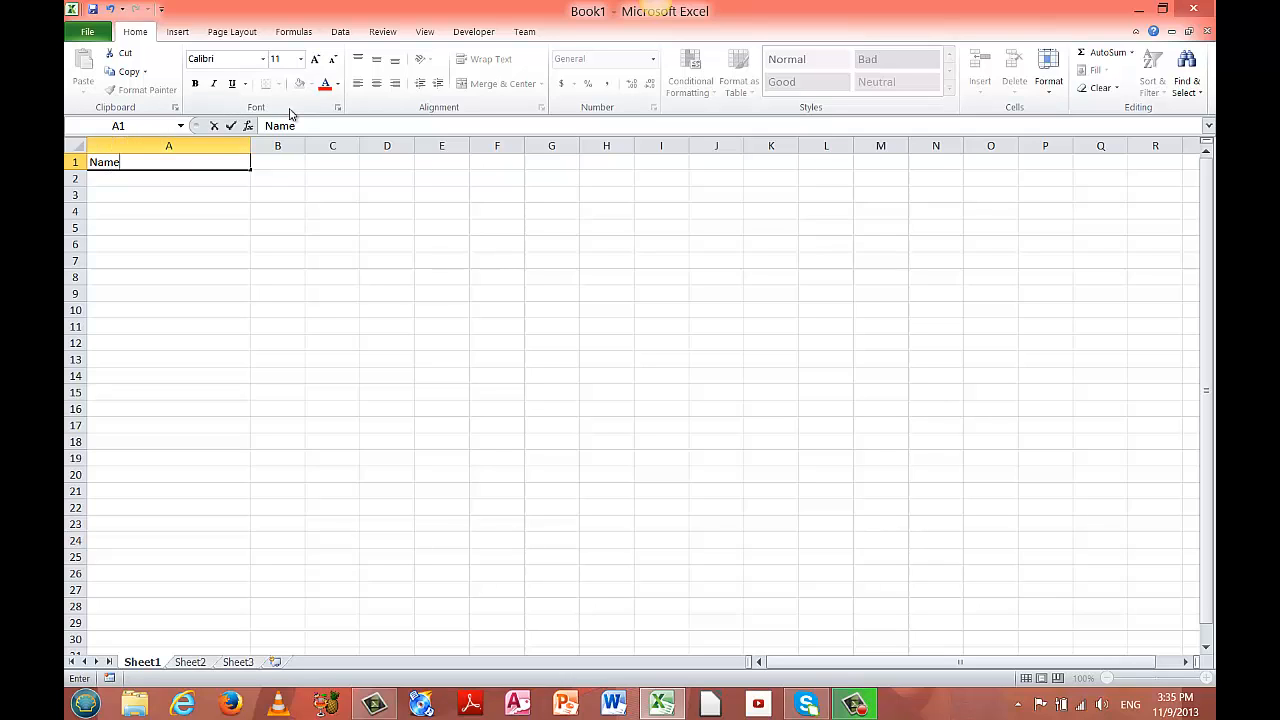
left_click_drag(302, 125, 267, 125)
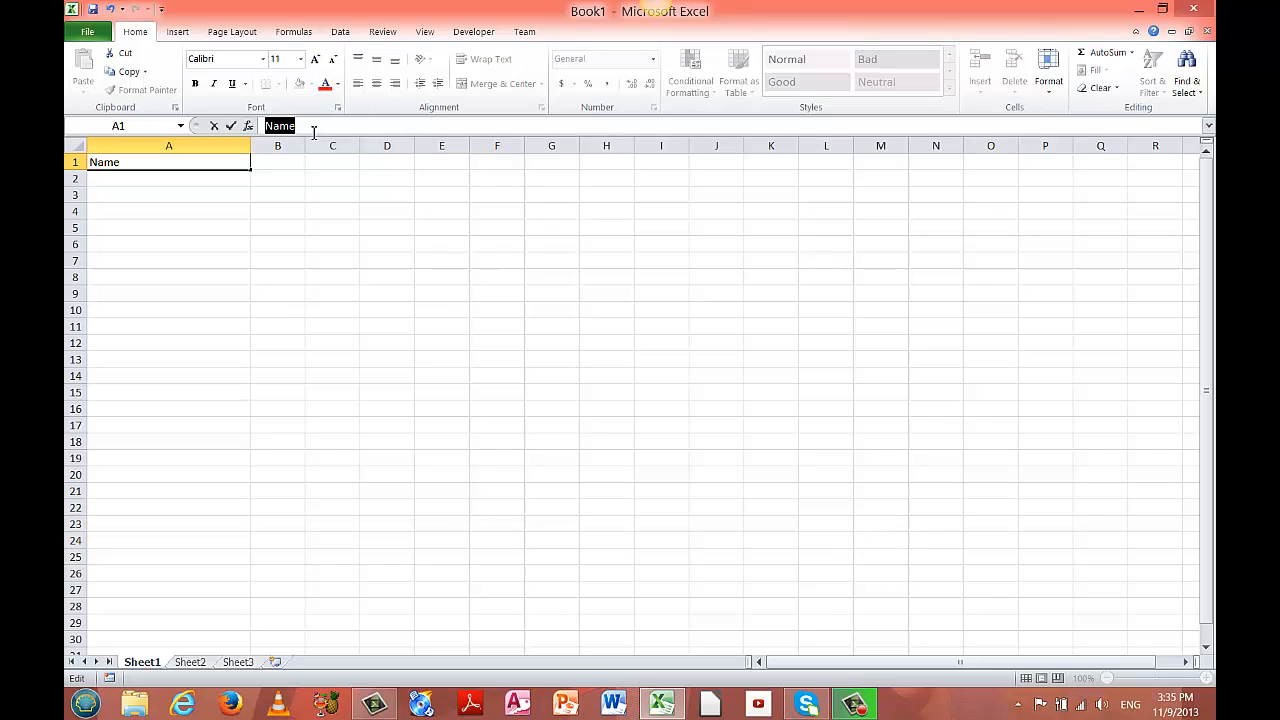
left_click(312, 127)
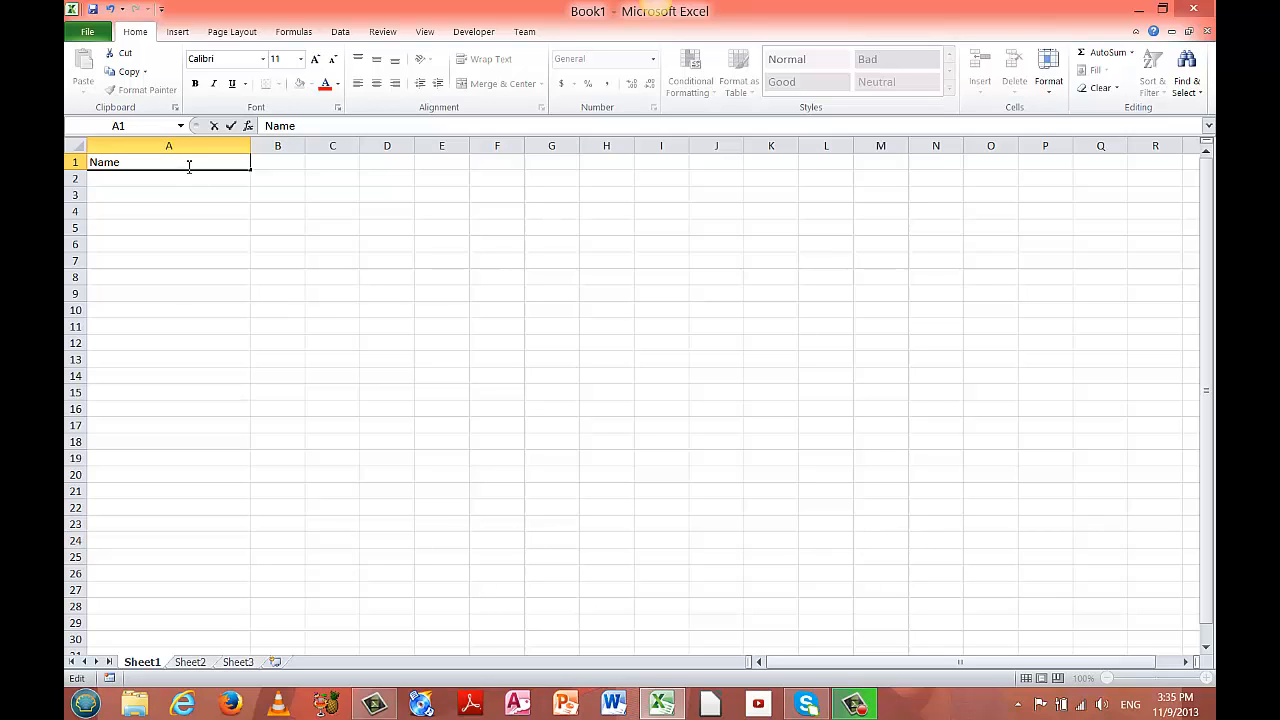
left_click(222, 240)
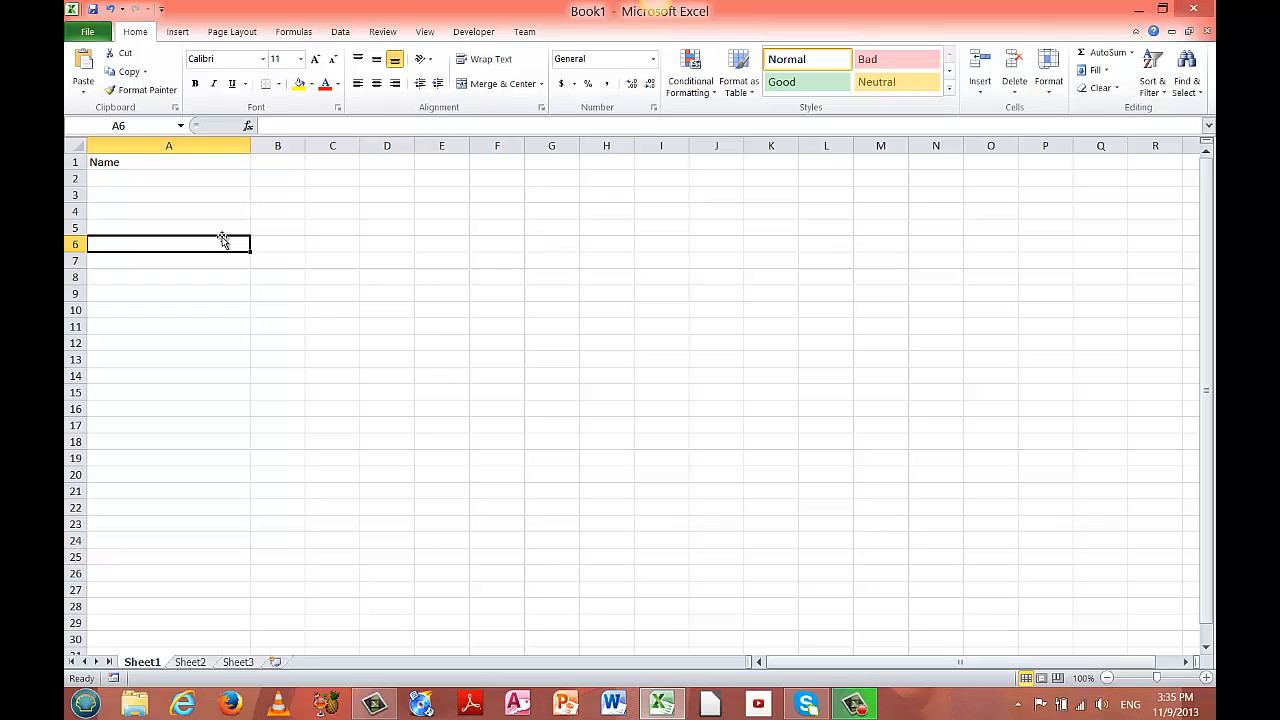
- Replace the heading text in cell A1 with Last Name
left_click(159, 160)
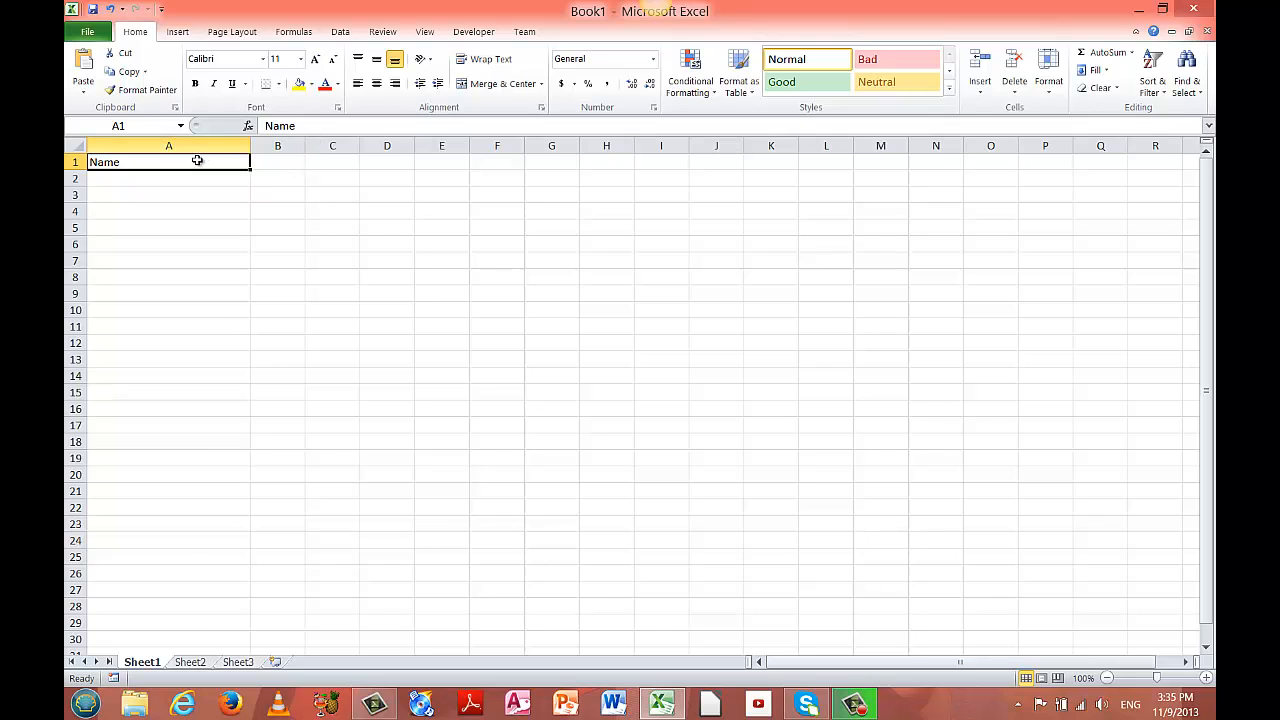
left_click_drag(301, 126, 263, 126)
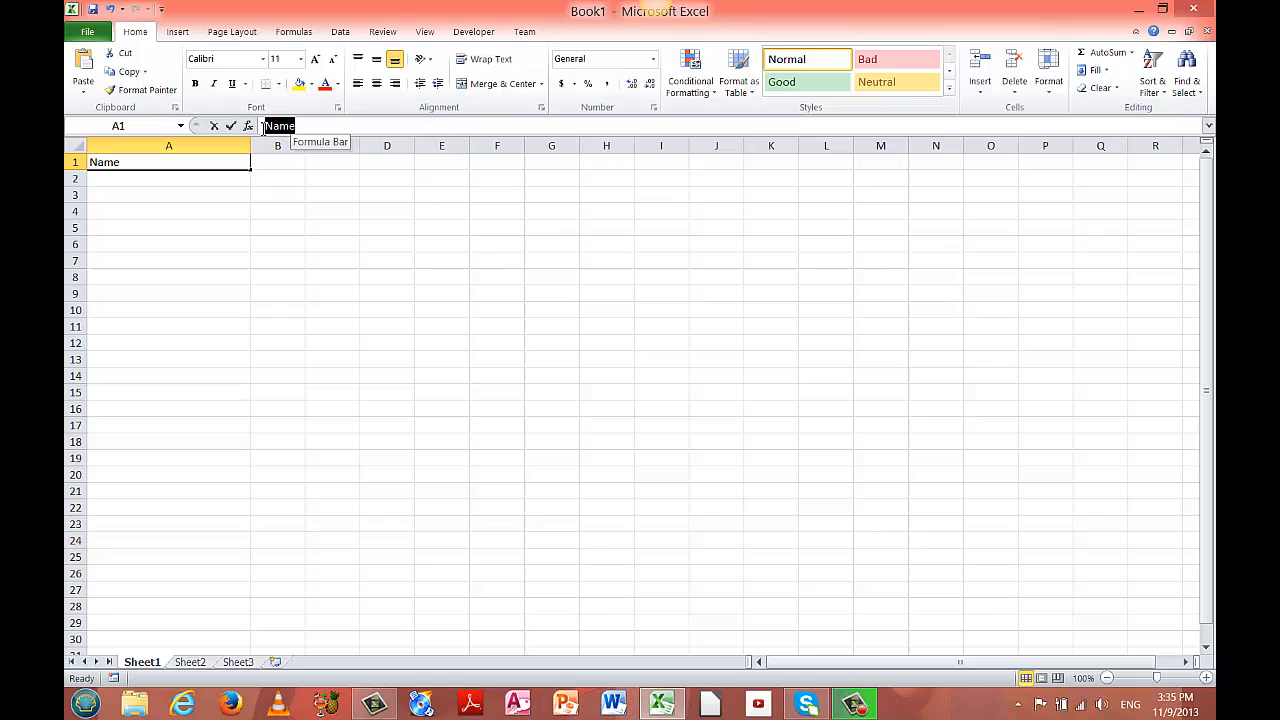
left_click(309, 127)
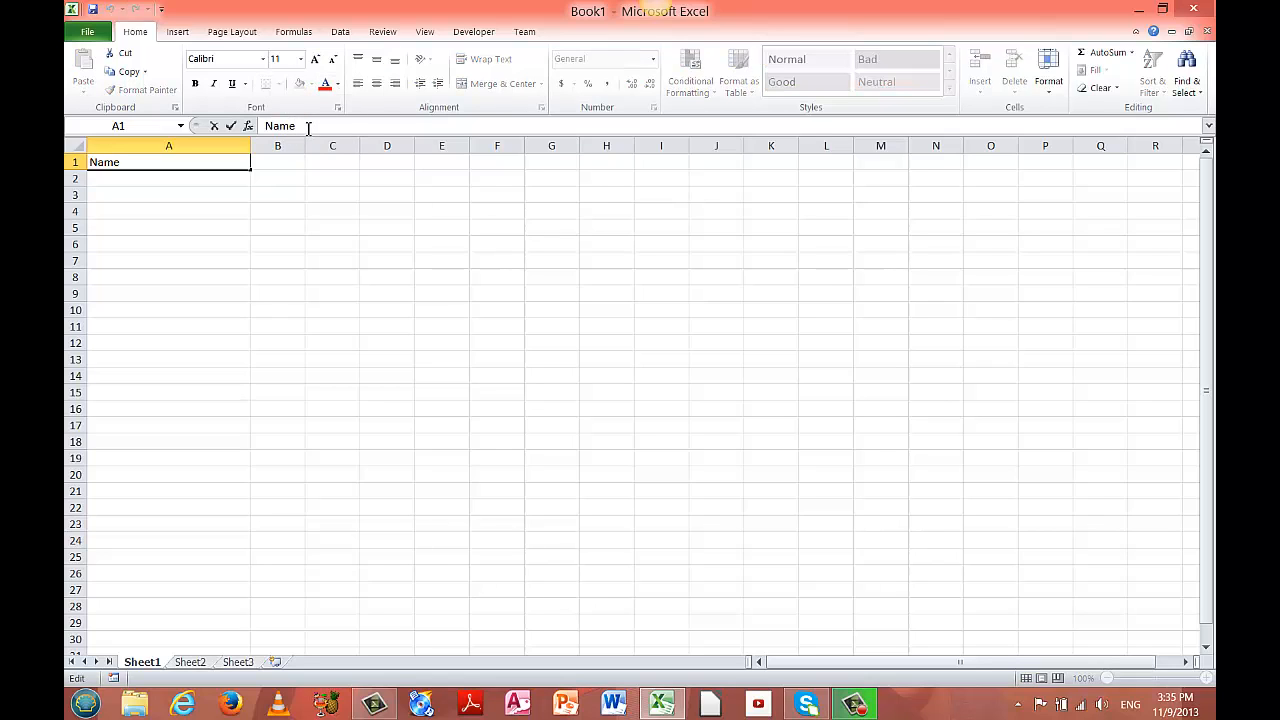
key("BackSpace")
key("BackSpace")
key("BackSpace")
key("BackSpace")
type("Last Name")
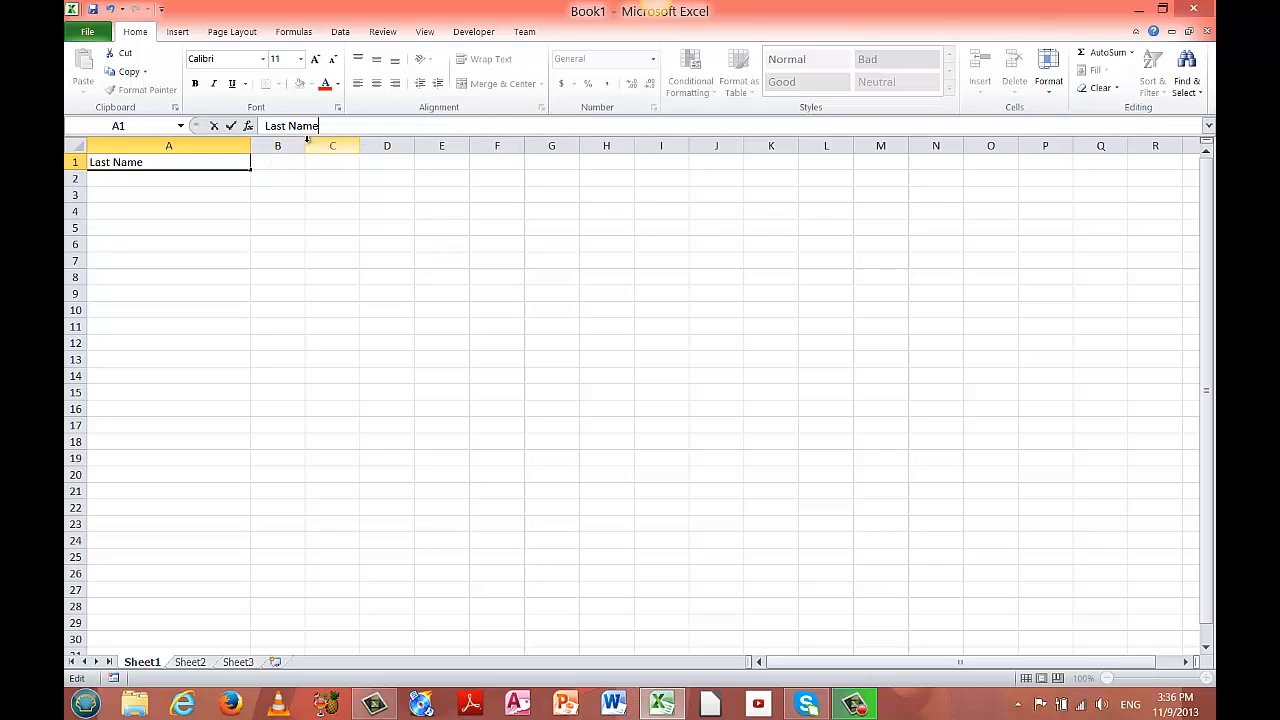
- Widen column B to roughly the width of column A and enter the heading First Name in cell B1
left_click(275, 163)
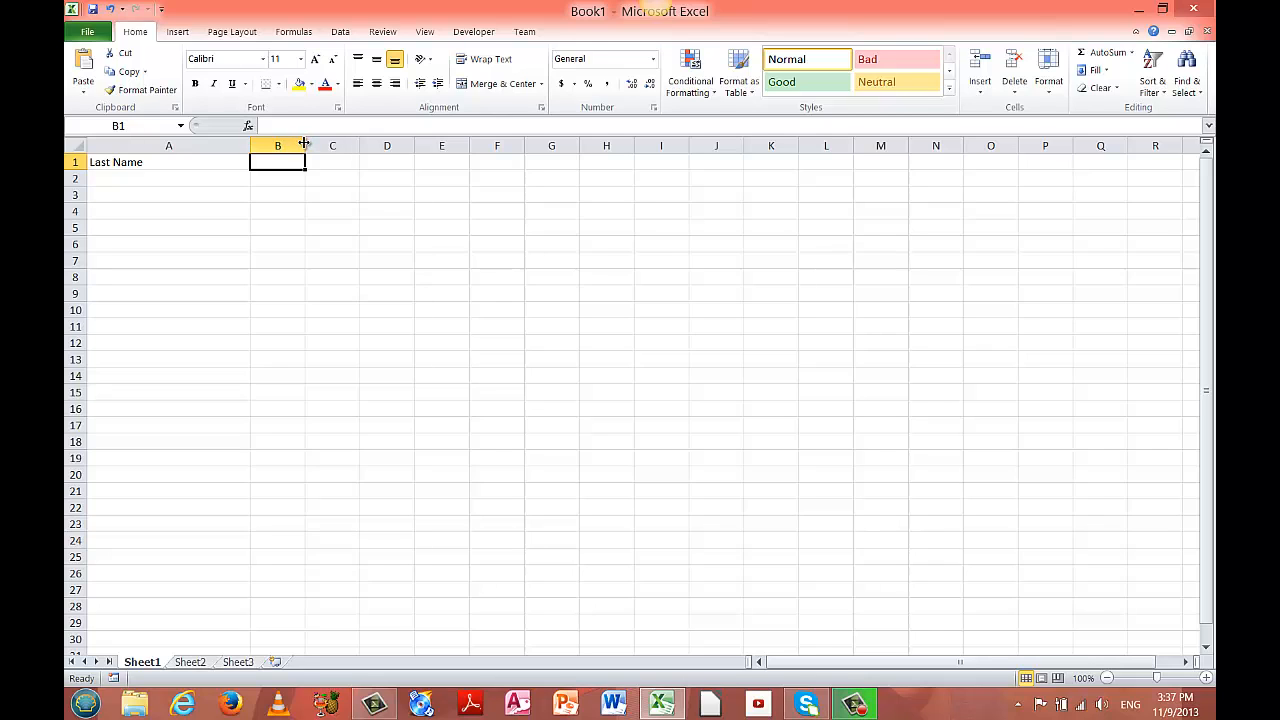
left_click_drag(304, 145, 420, 143)
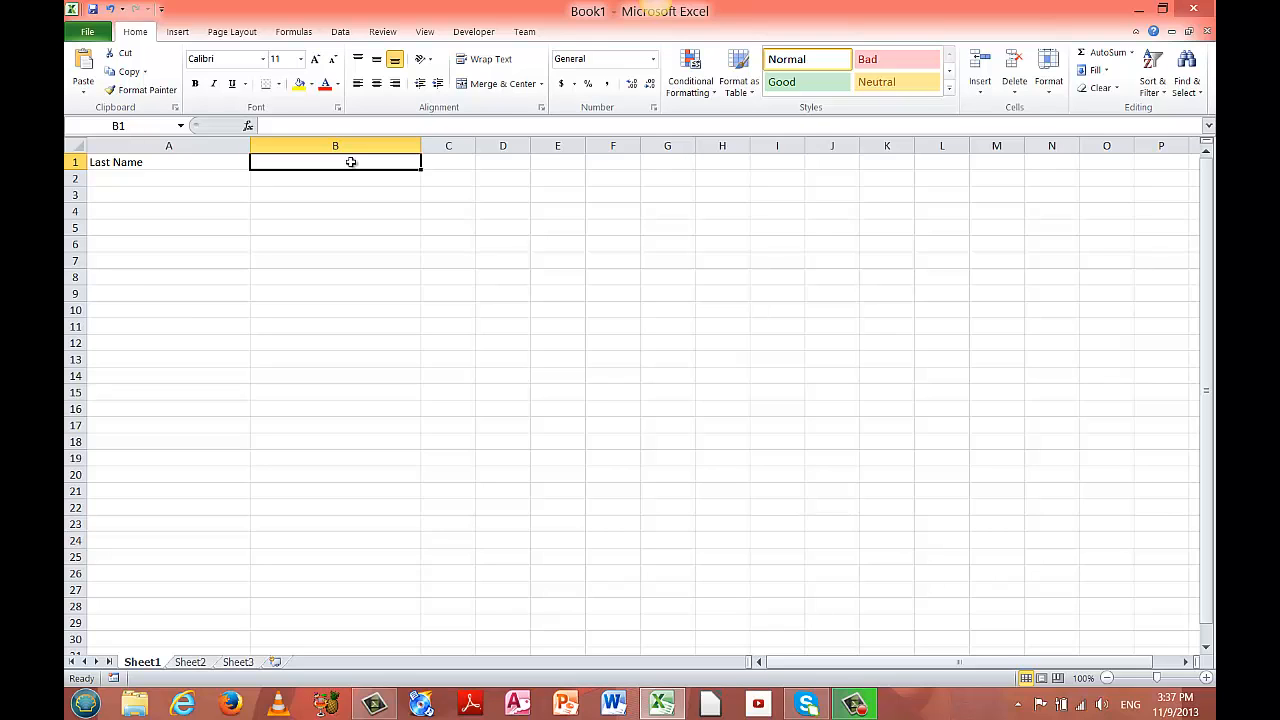
type("Fi")
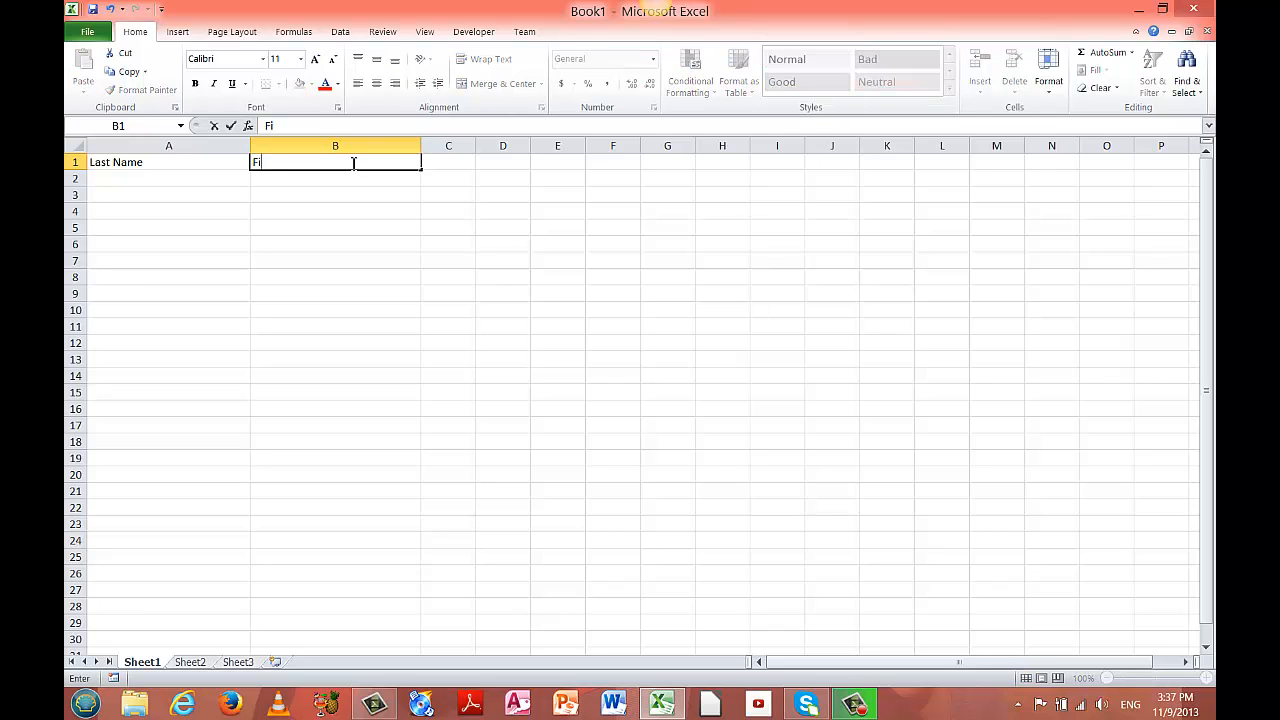
type("rst Name")
- Enter the headings P1, P2 and P2 in cells C1, D1 and E1
left_click(455, 160)
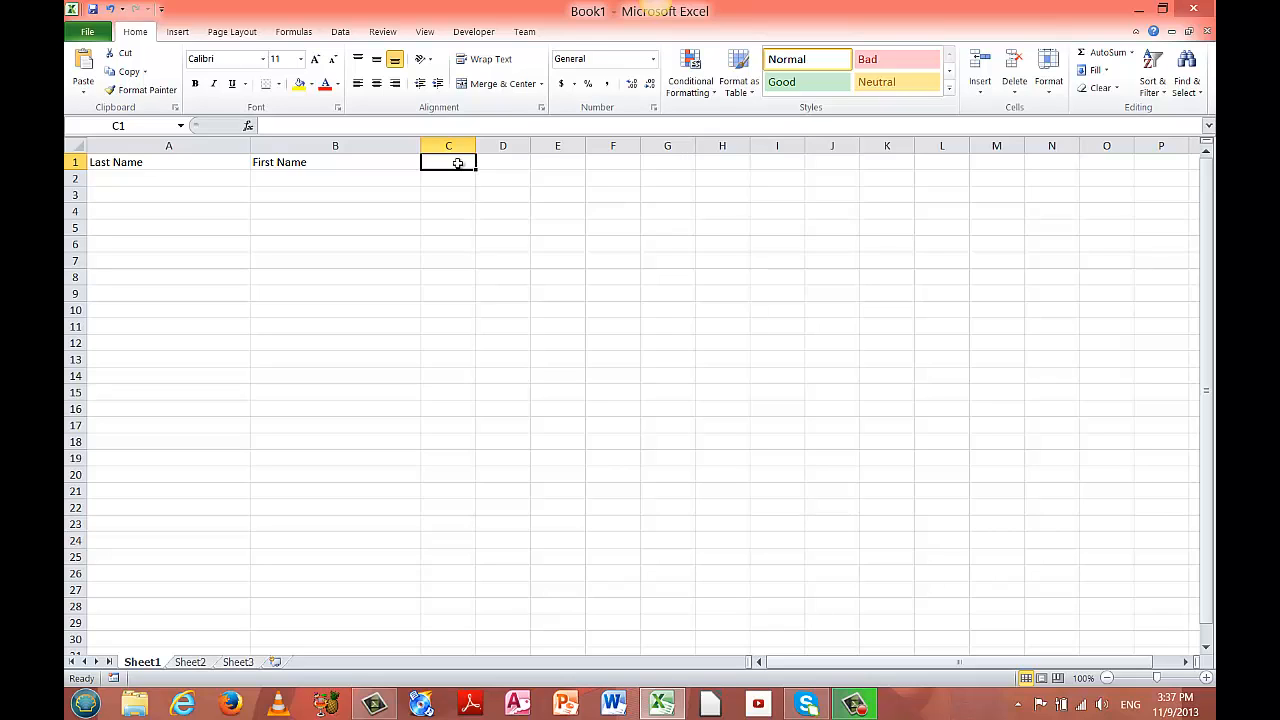
type("P")
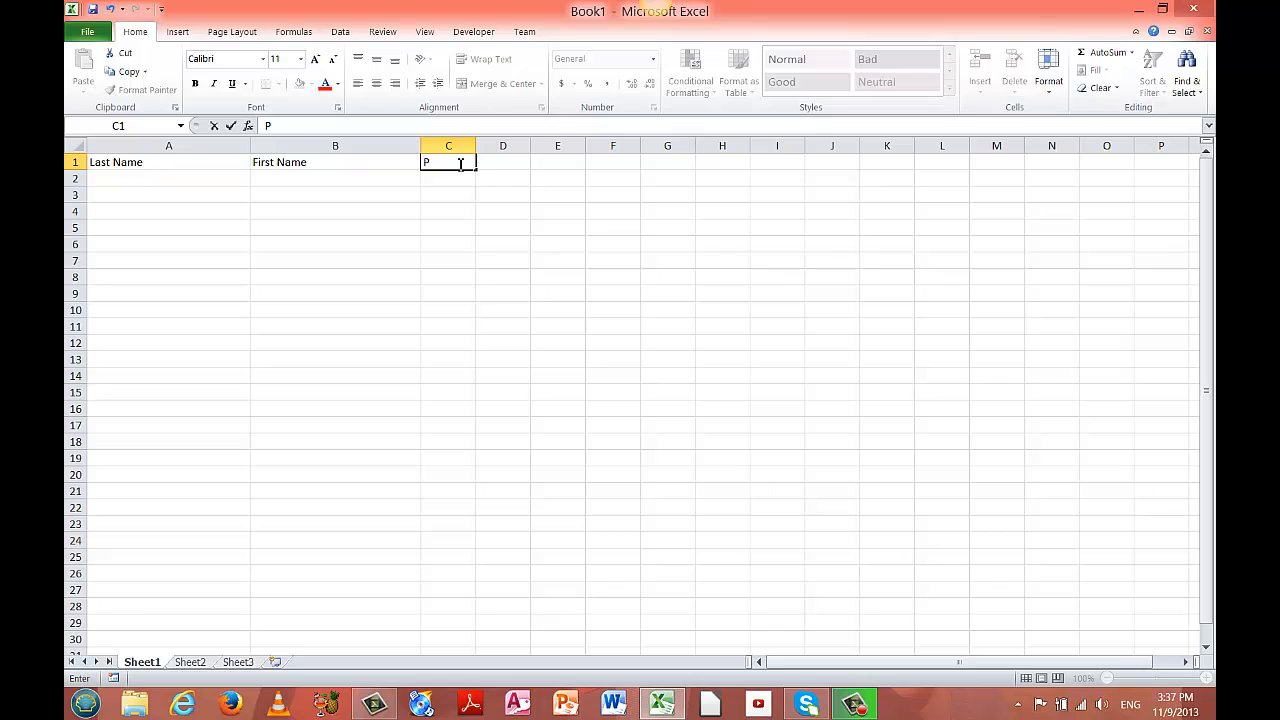
type("1")
key("Tab")
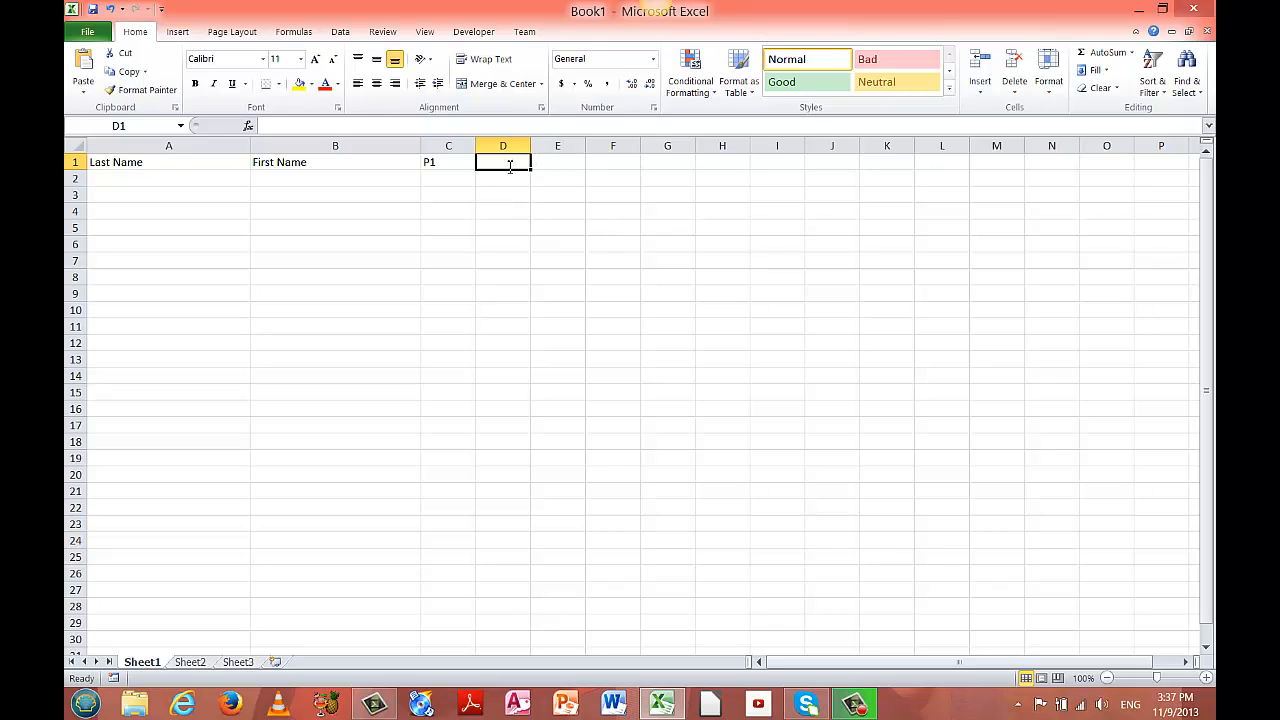
type("P2")
key("Tab")
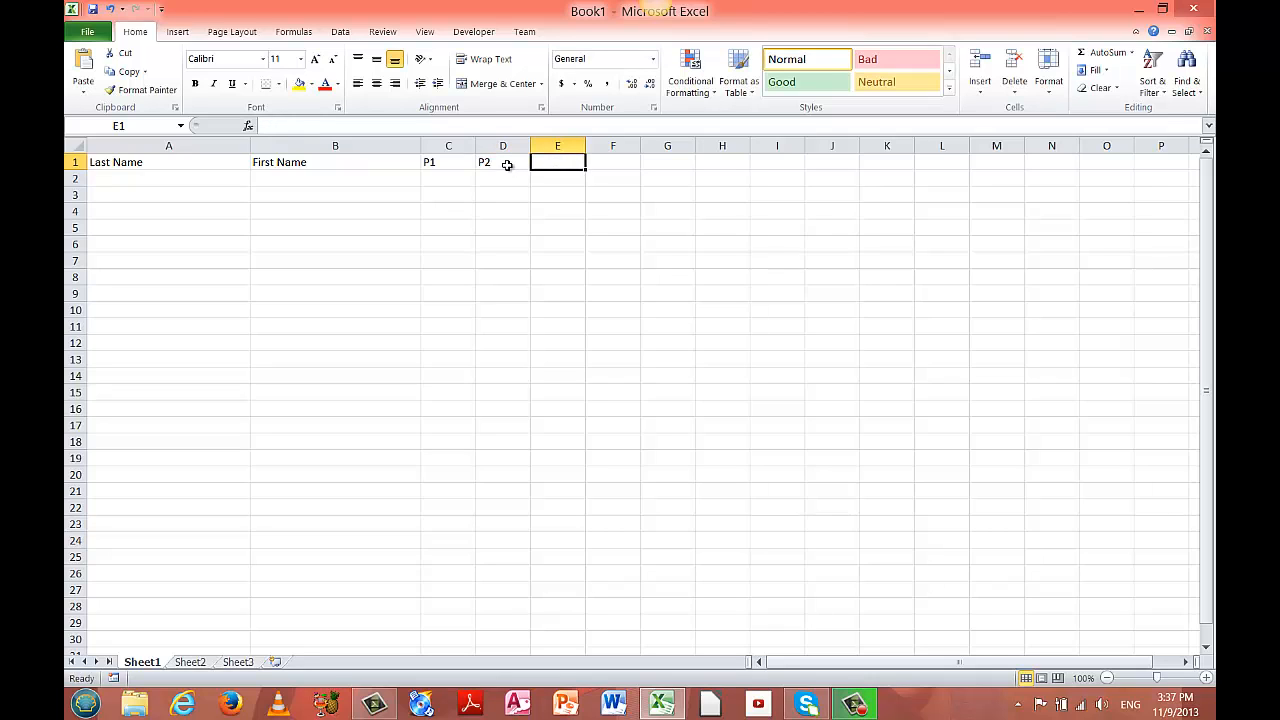
type("P2")
key("Tab")
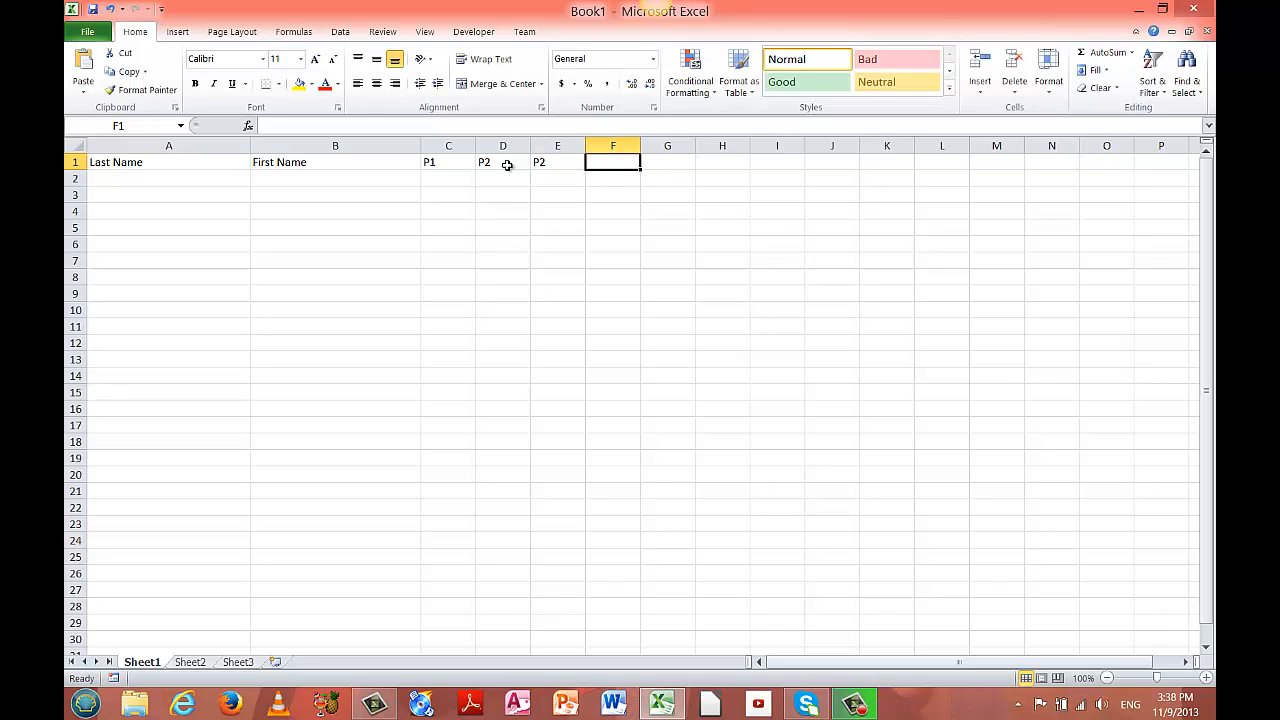
- Enter the headings Q1, Q2 and Q3 in cells F1, G1 and H1
type("Q")
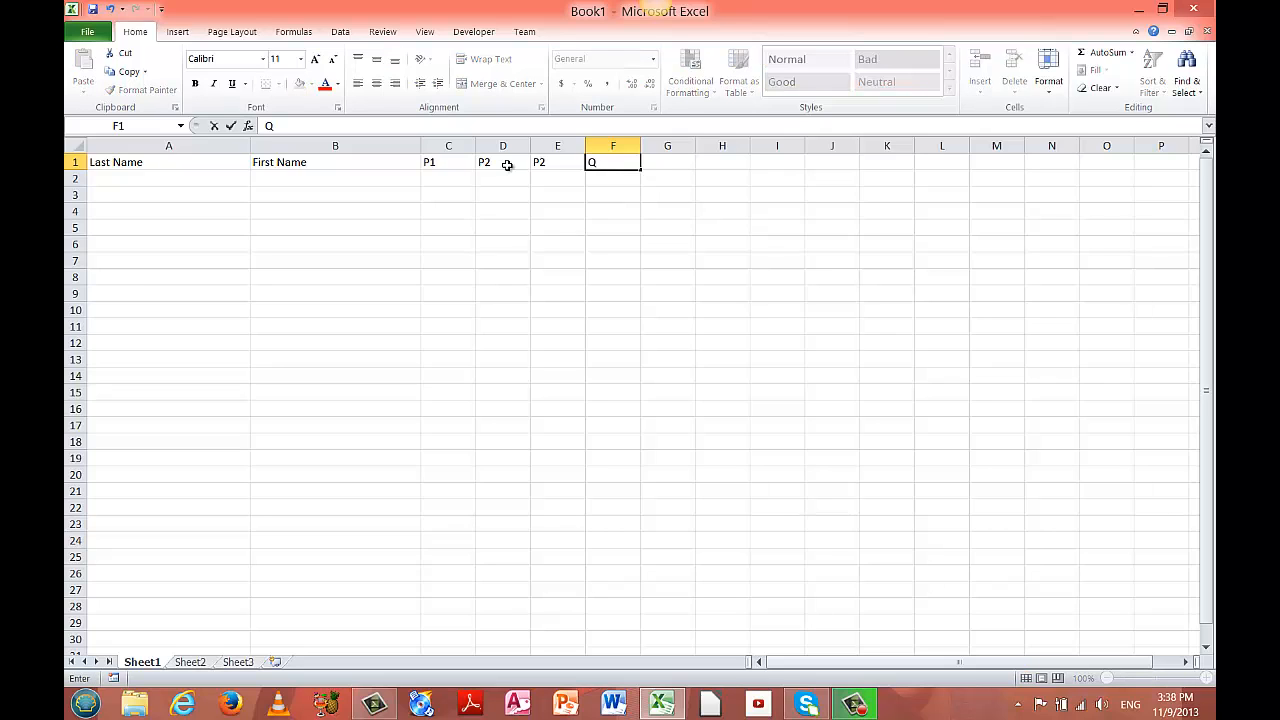
type("1")
key("Tab")
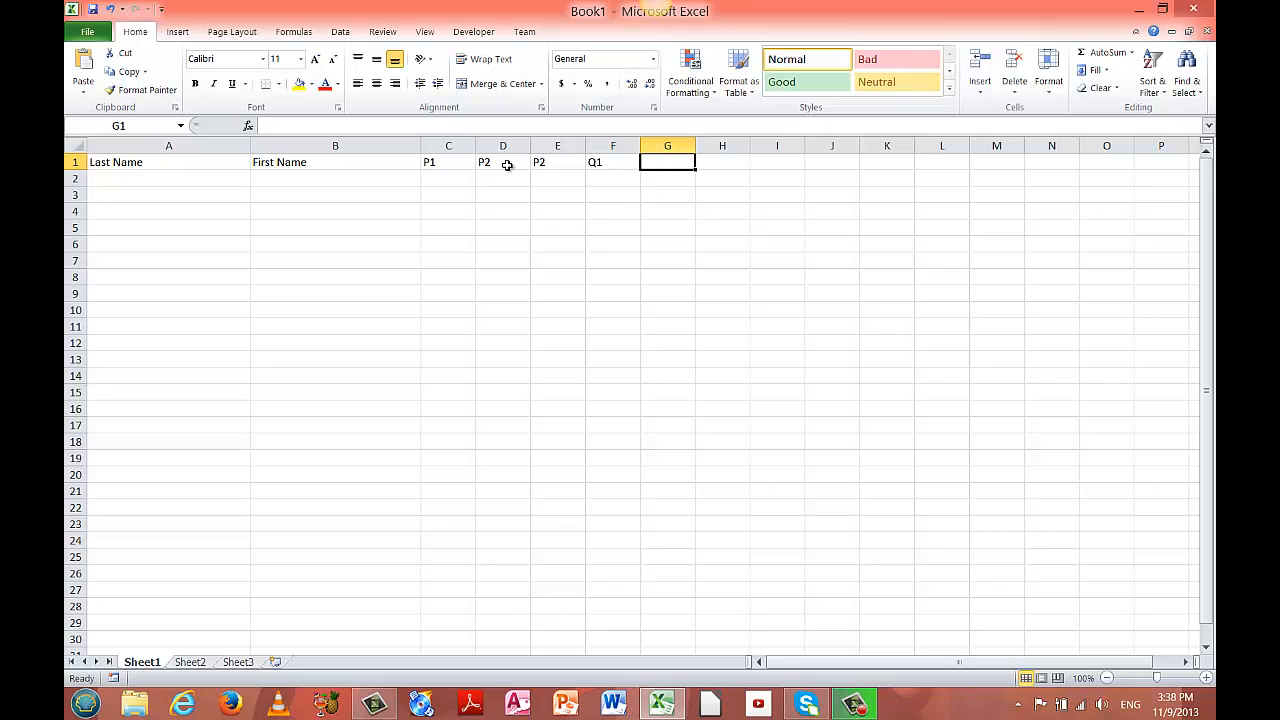
type("Q2")
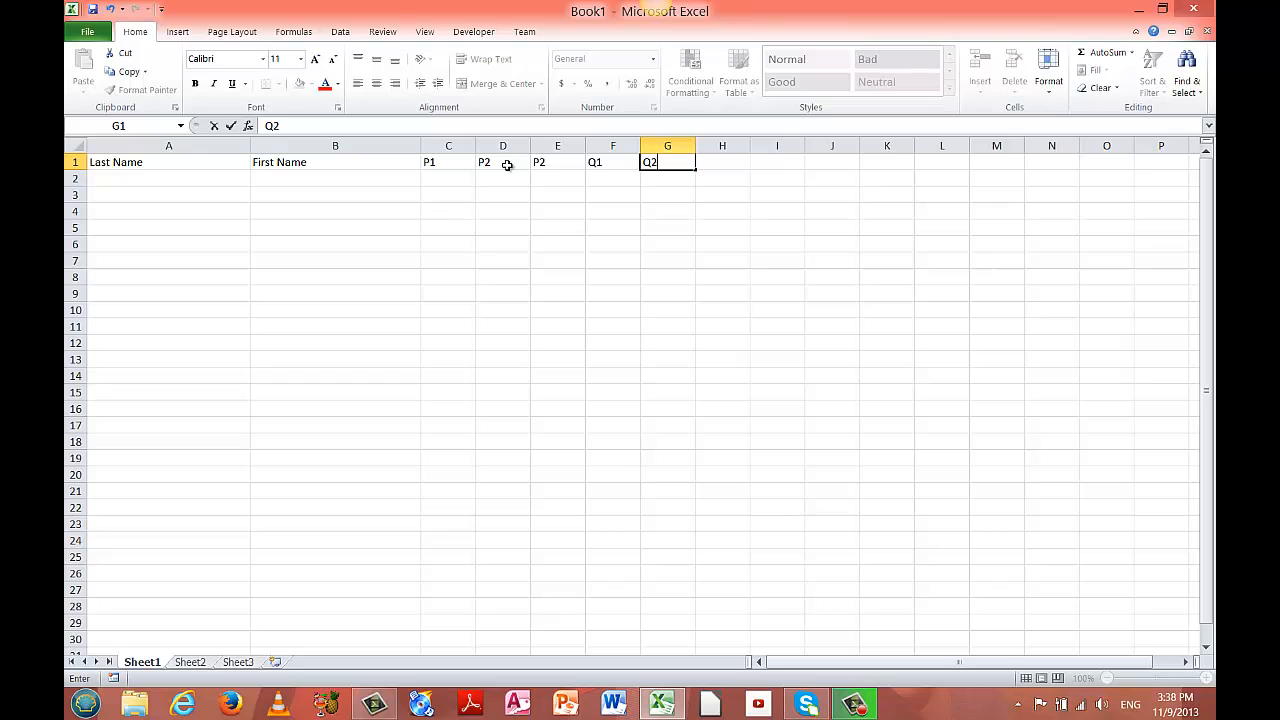
key("Tab")
type("Q")
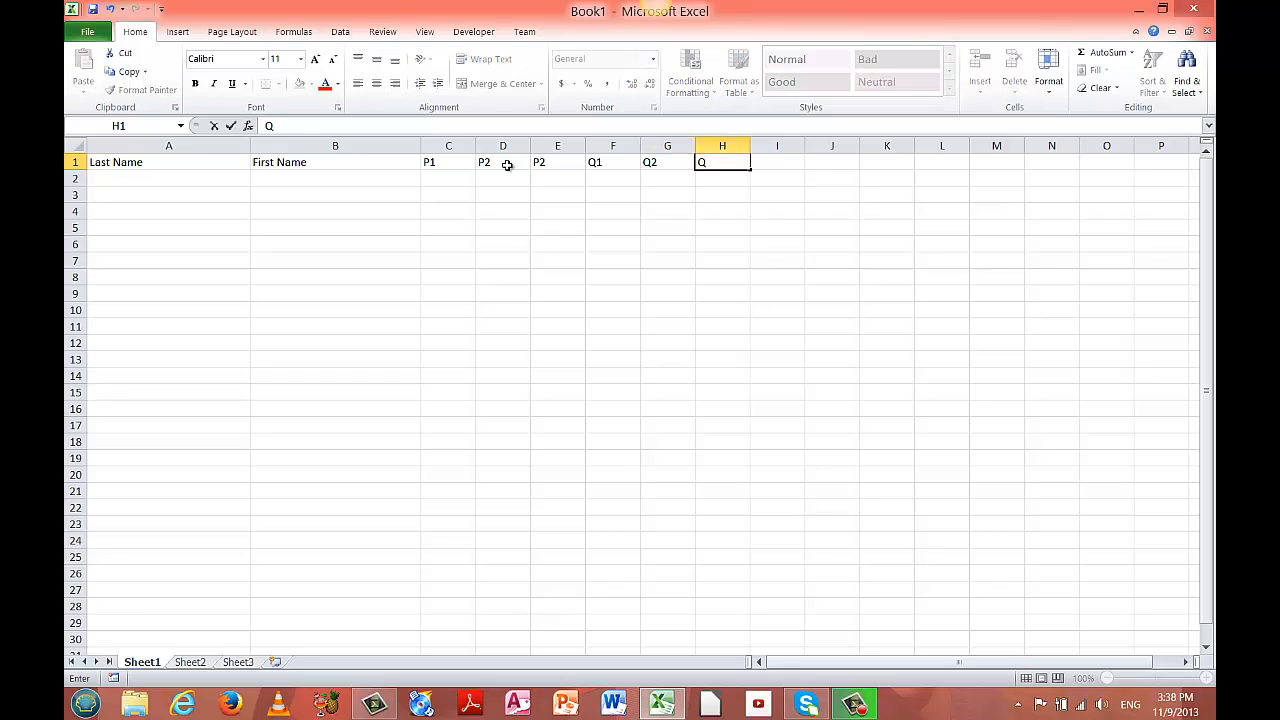
type("3")
key("Tab")
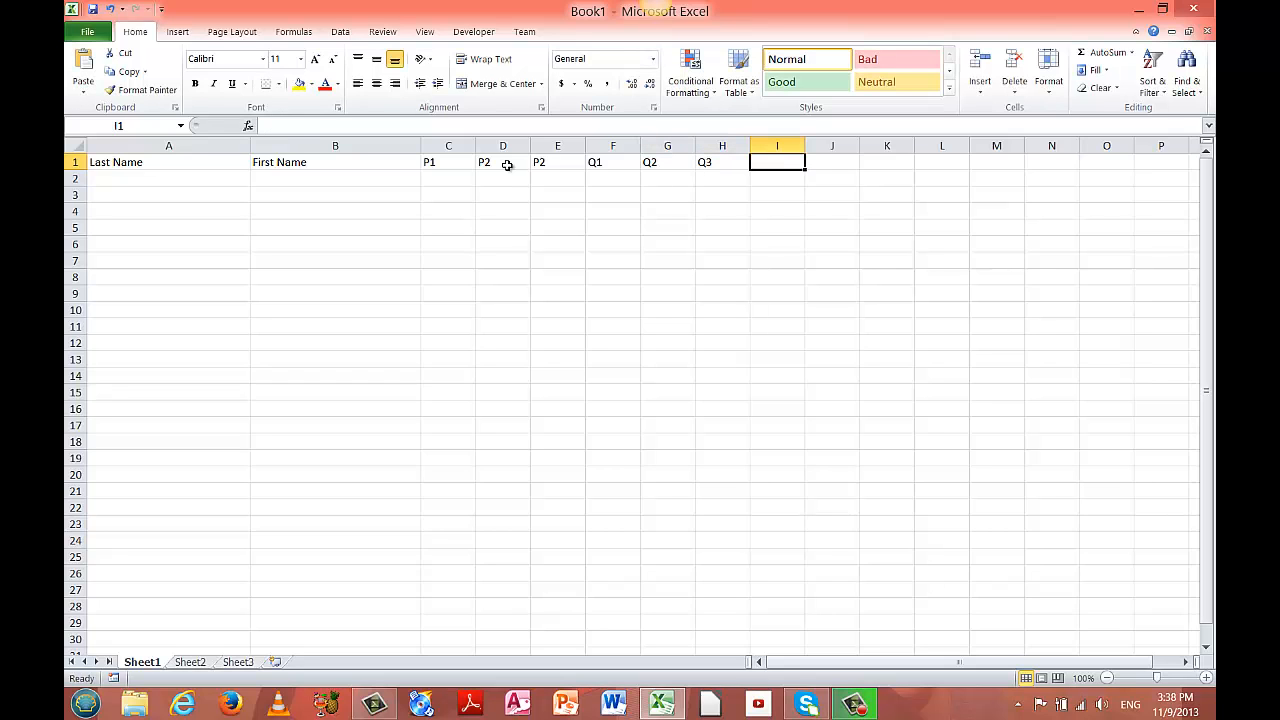
- Enter the headings T1, T2 and T3 in cells I1, J1 and K1
type("T1")
key("Tab")
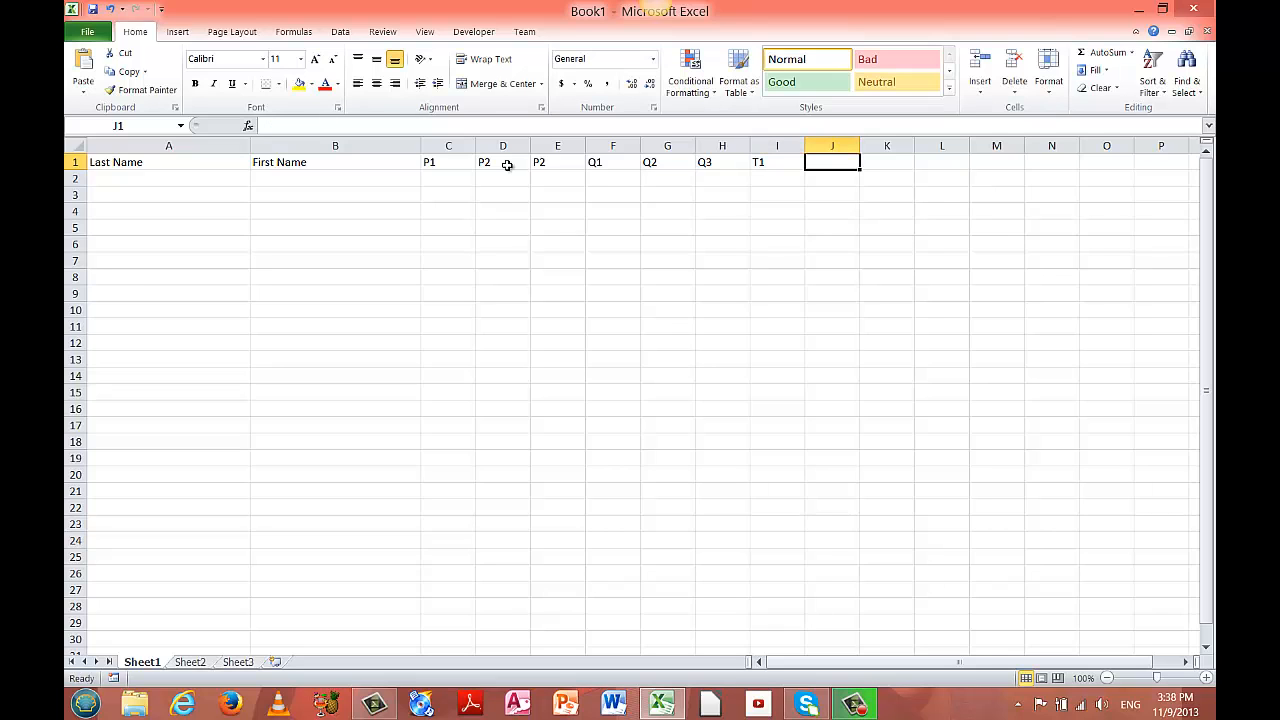
type("T2")
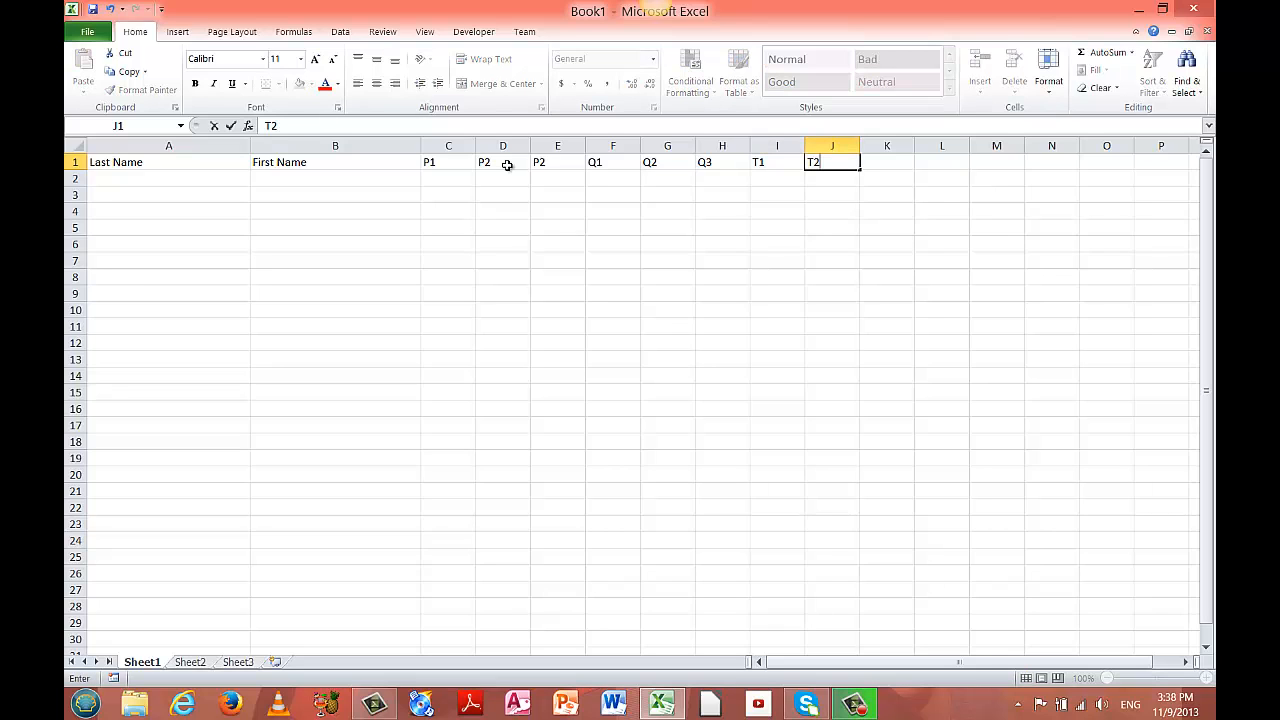
left_click(892, 172)
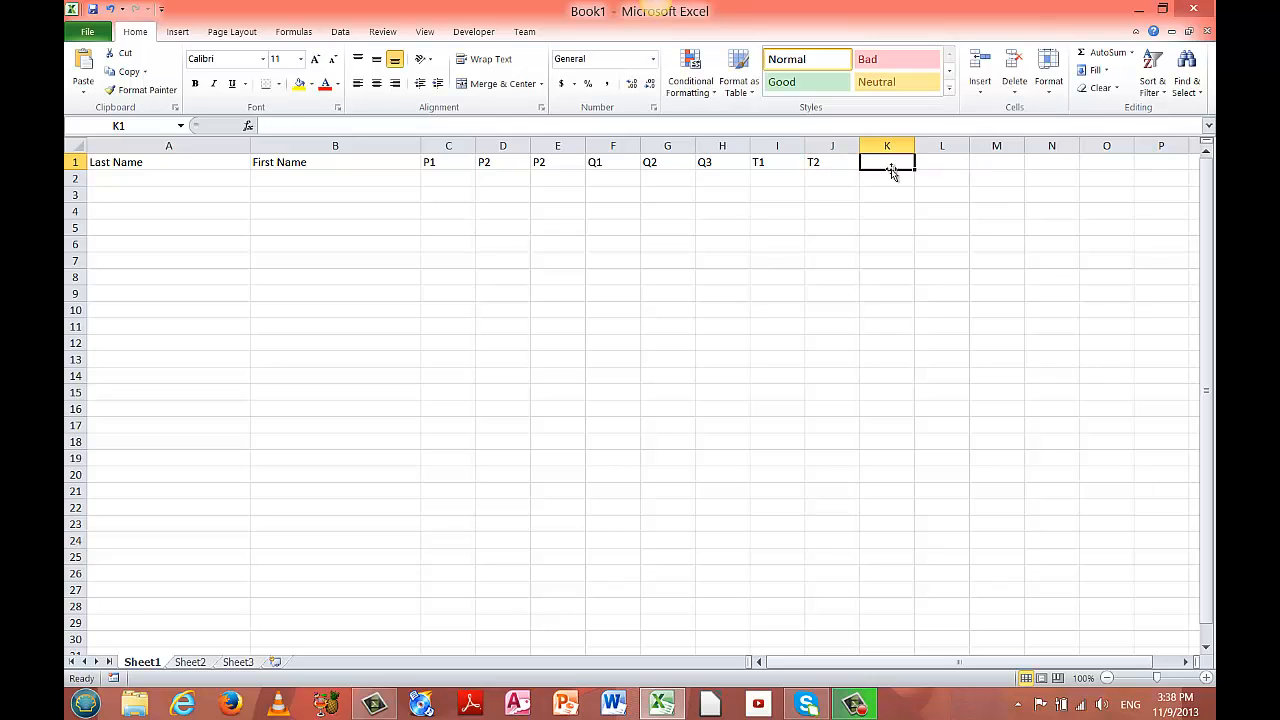
type("T3")
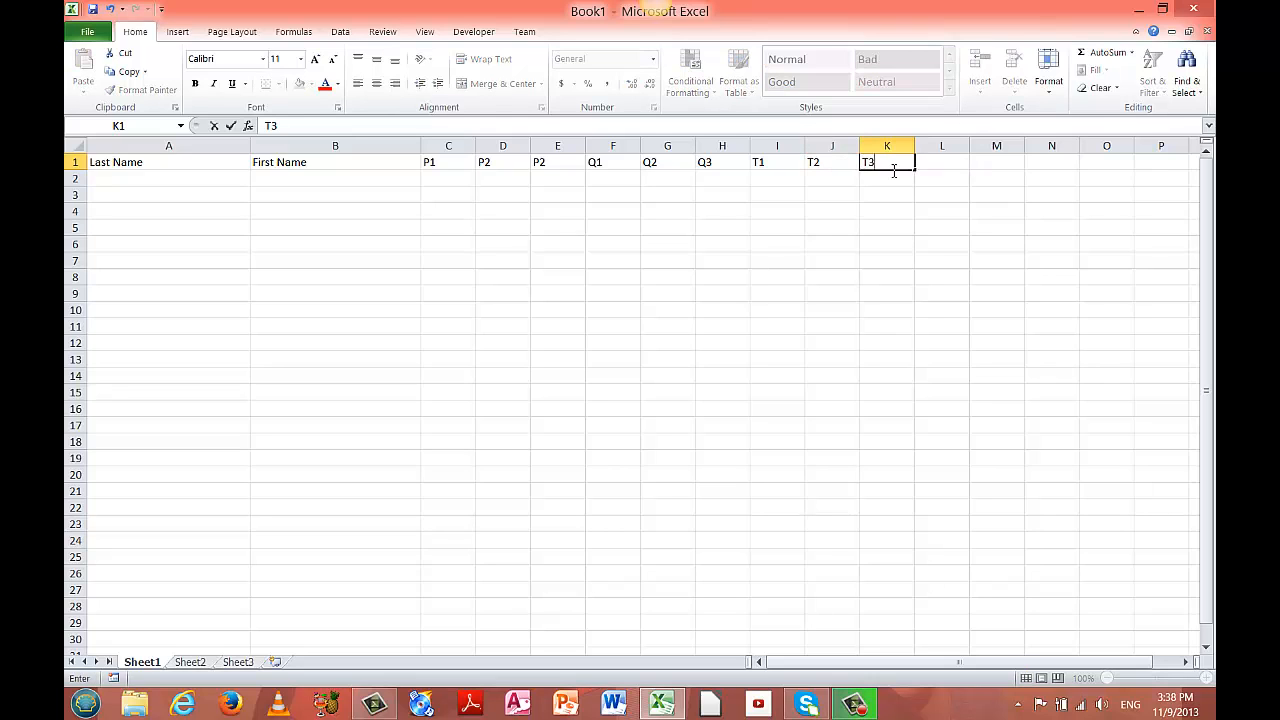
left_click(885, 177)
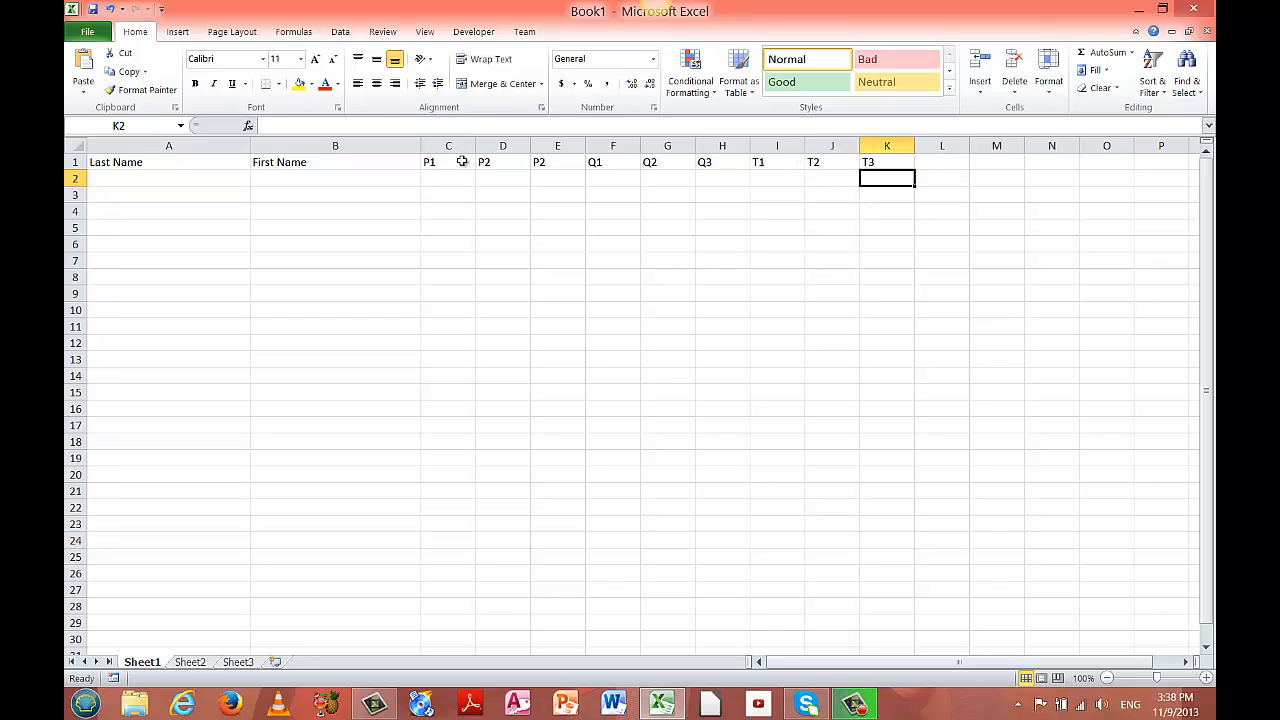
left_click_drag(455, 161, 576, 161)
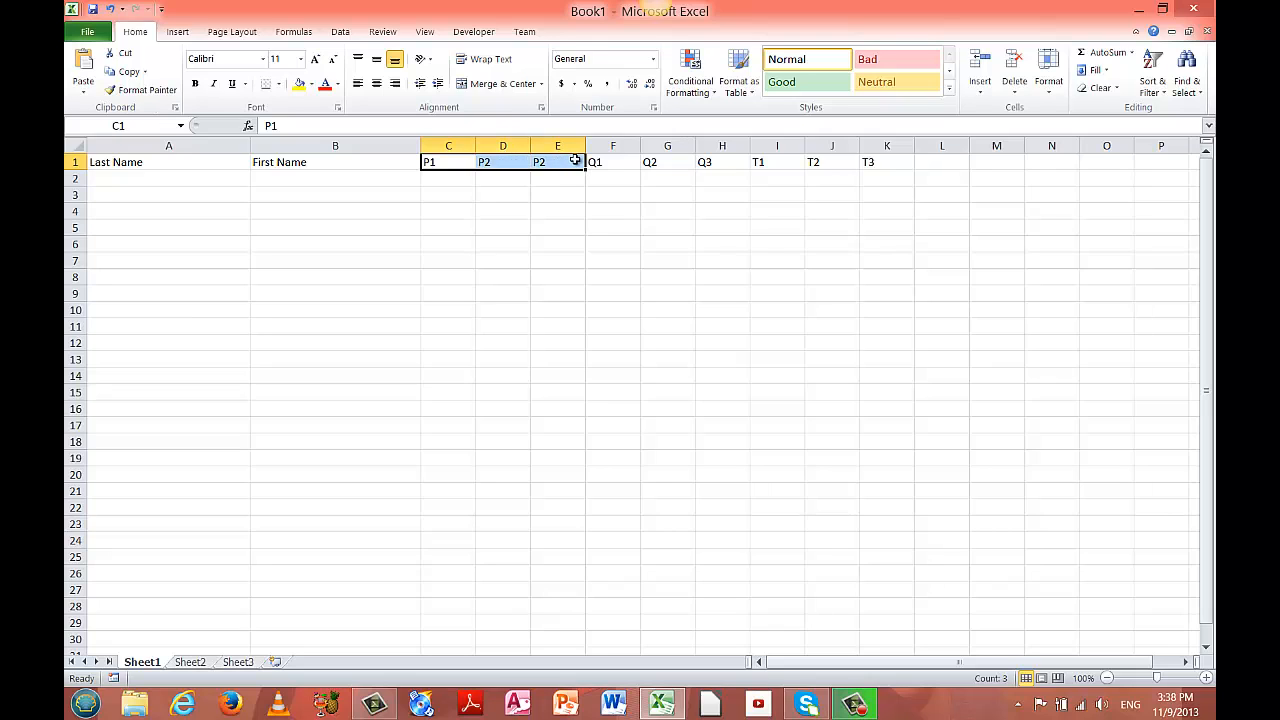
left_click(809, 292)
- Enter the headings Wt Avg and Grade in cells L1 and M1
left_click(943, 161)
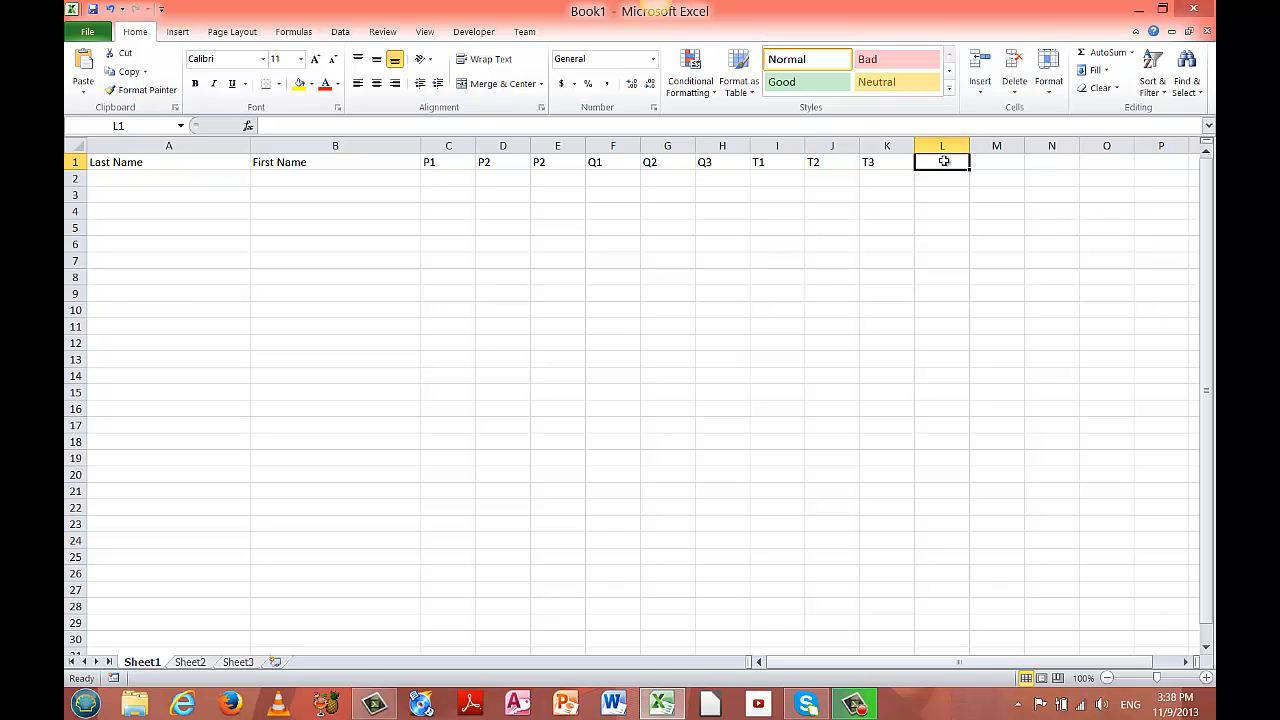
type("W")
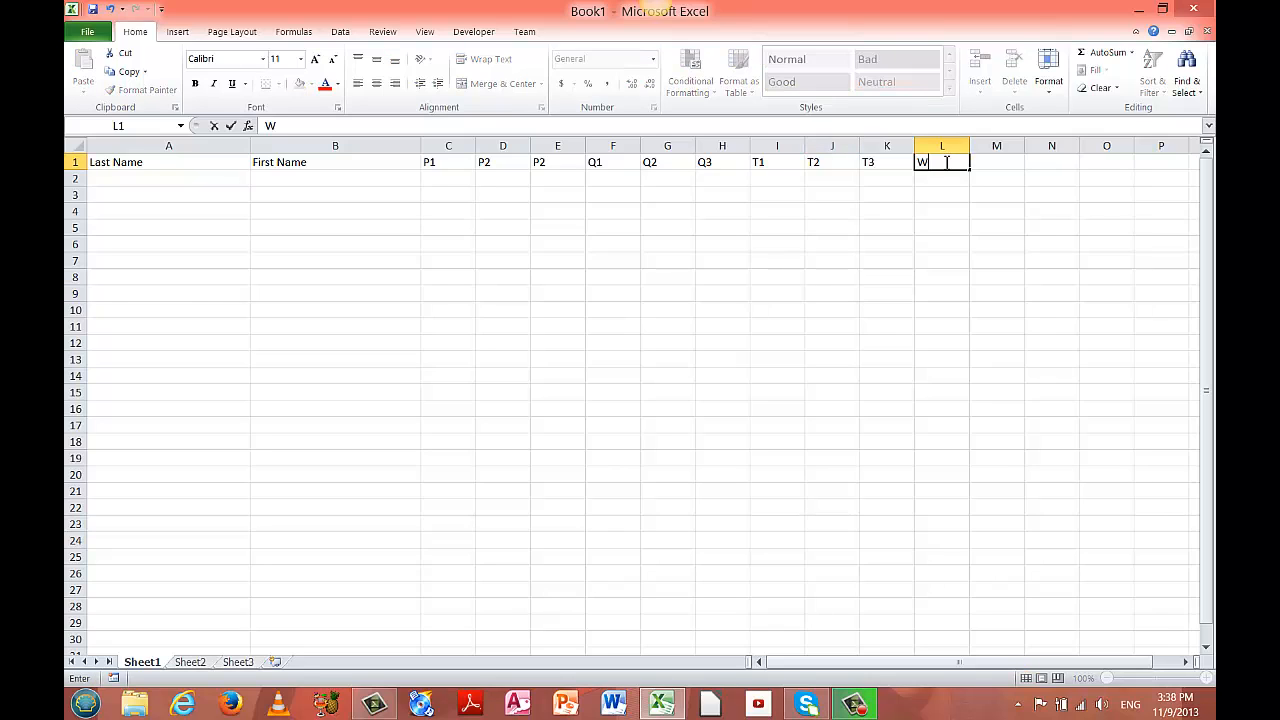
type("t AVg")
left_click(1008, 165)
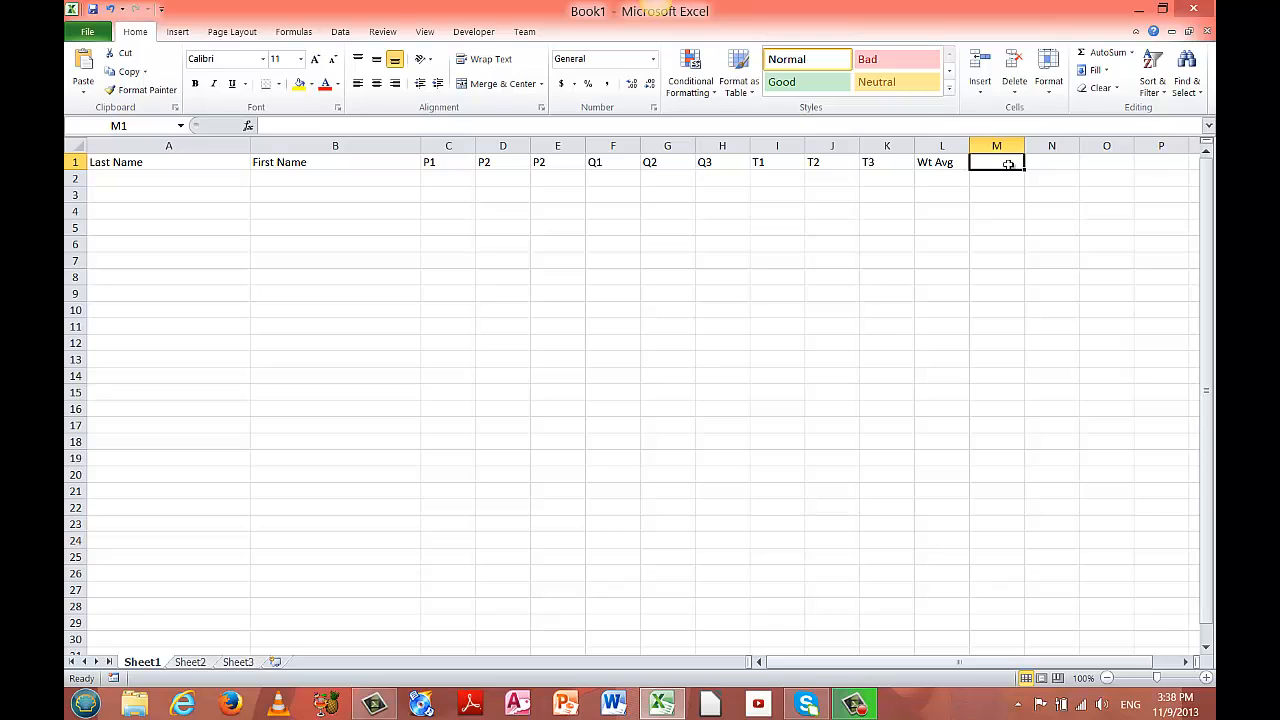
type("G")
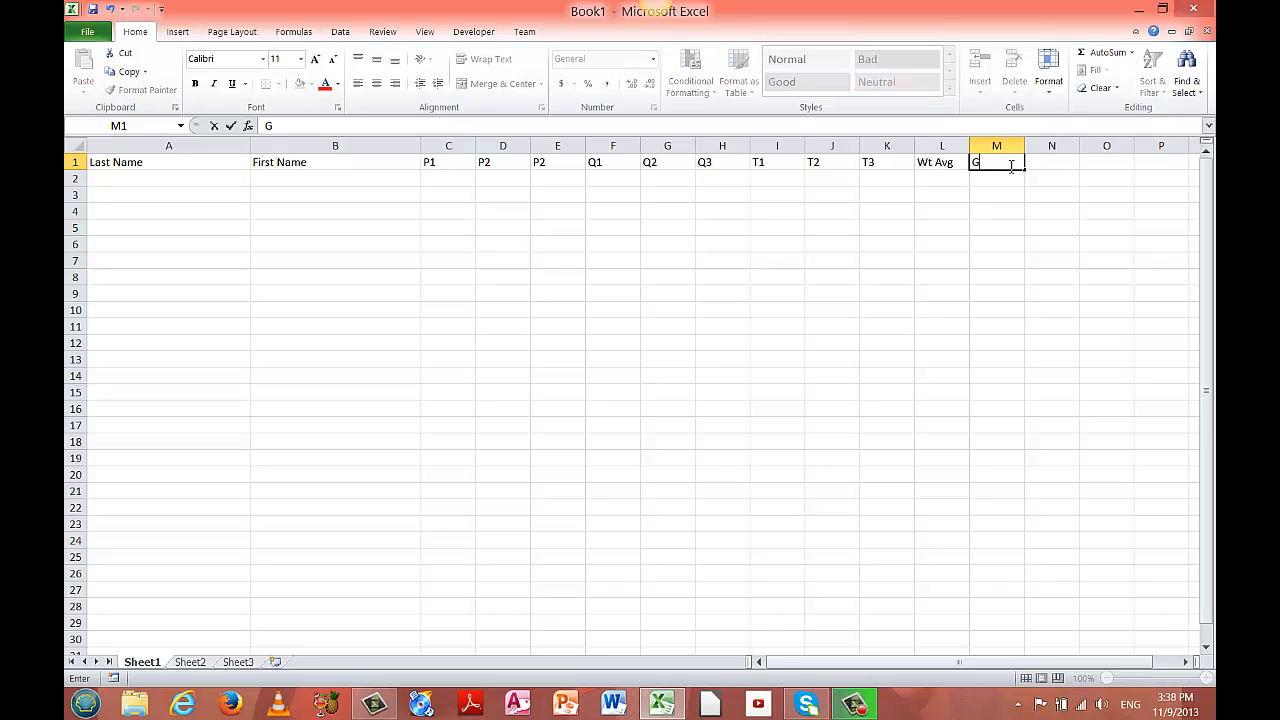
type("rade")
- Fill the header cells A1 through M1 with yellow
left_click_drag(169, 162, 987, 163)
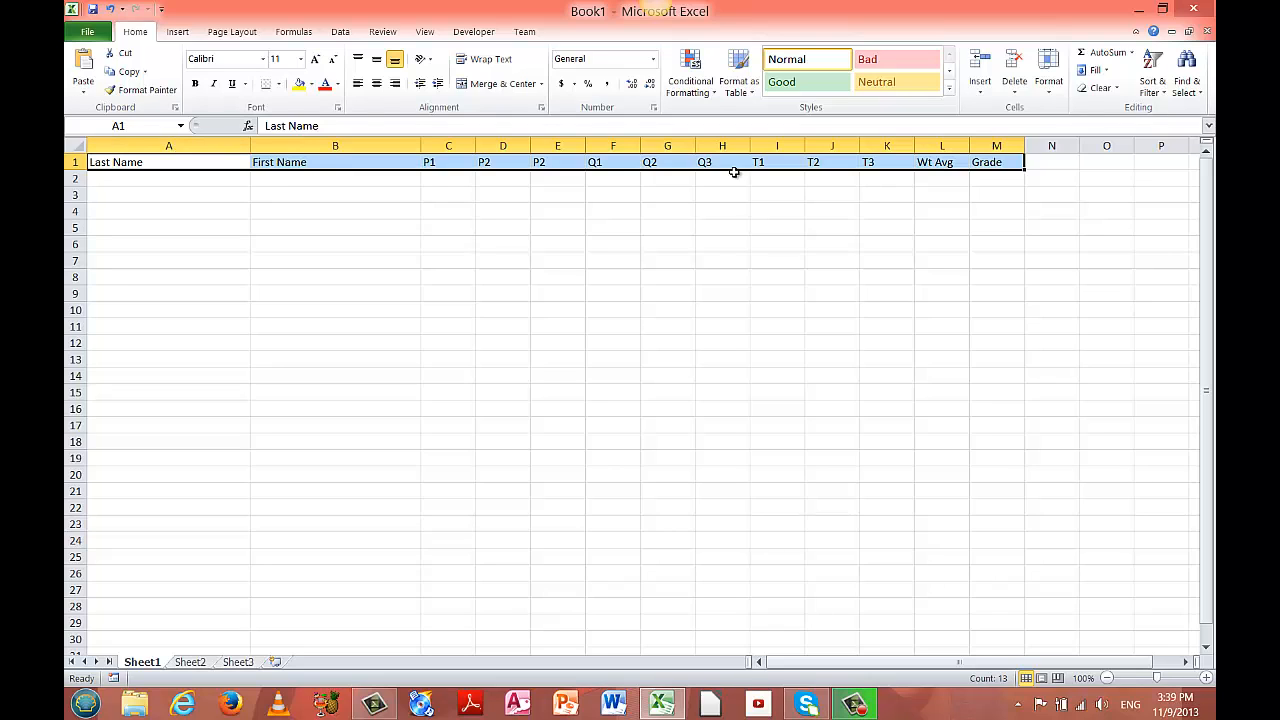
left_click(307, 87)
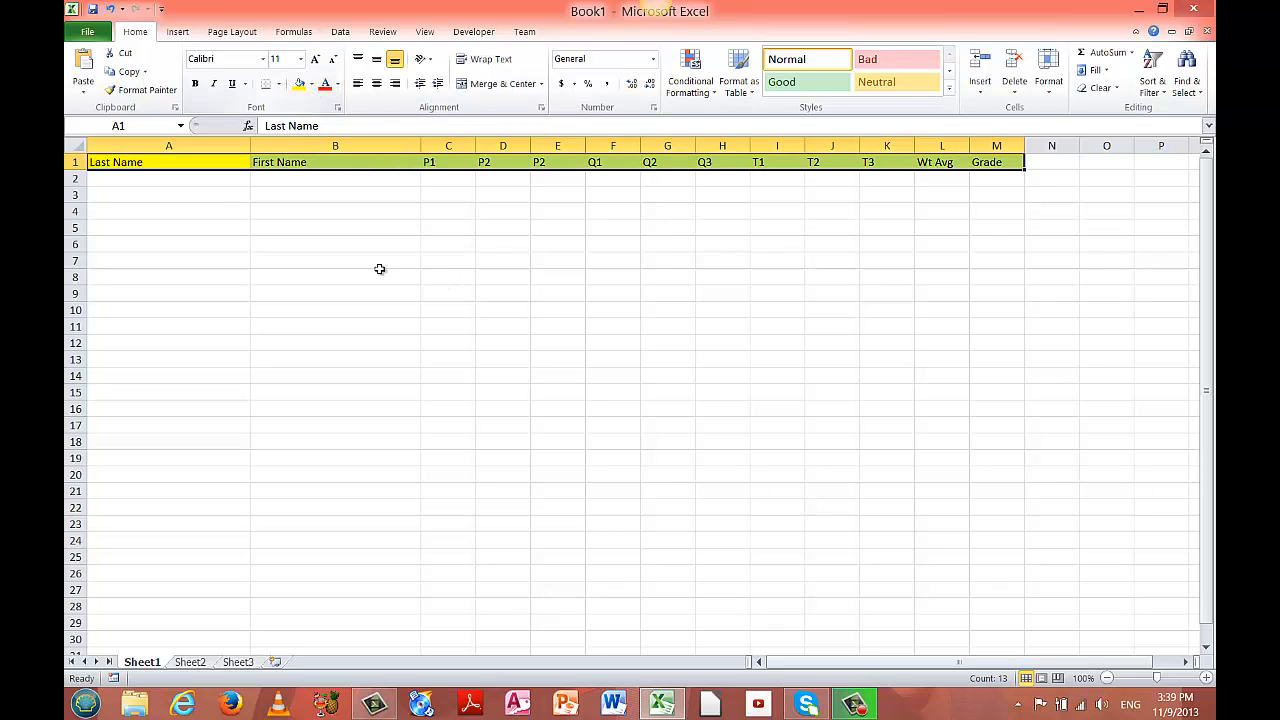
left_click(174, 178)
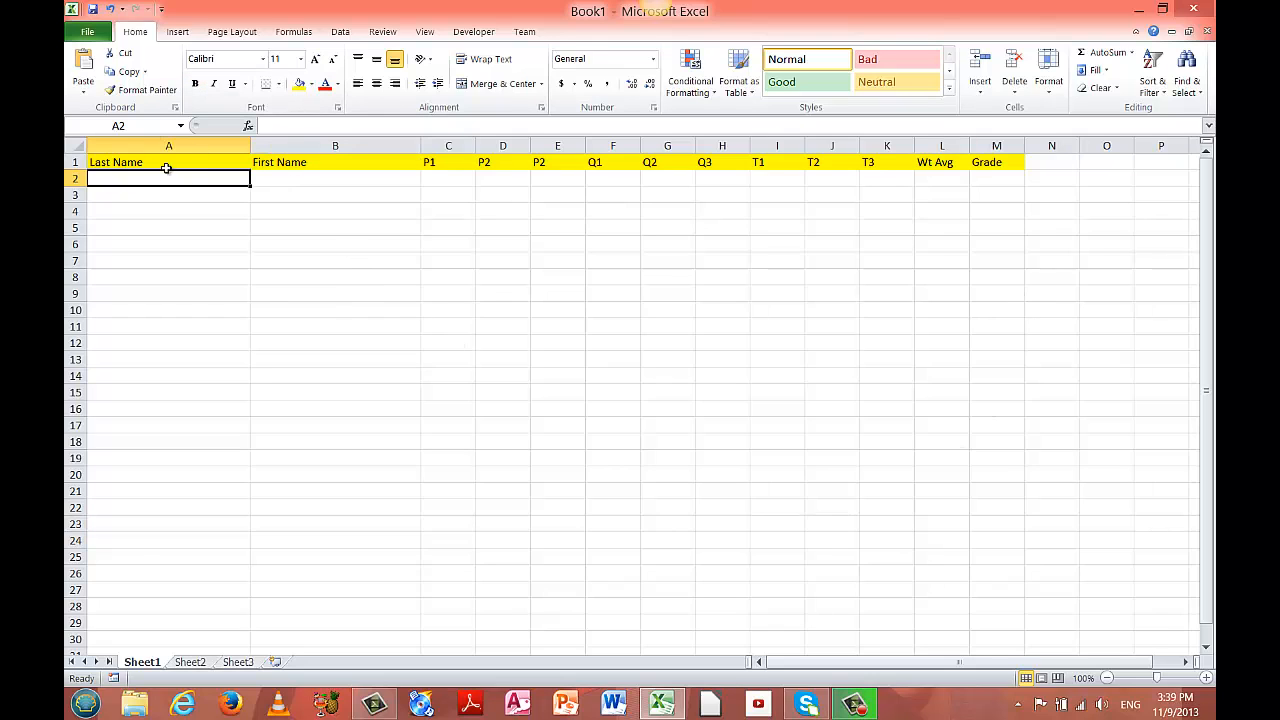
- Make the header text in cells A1 through M1 bold
left_click_drag(149, 163, 880, 140)
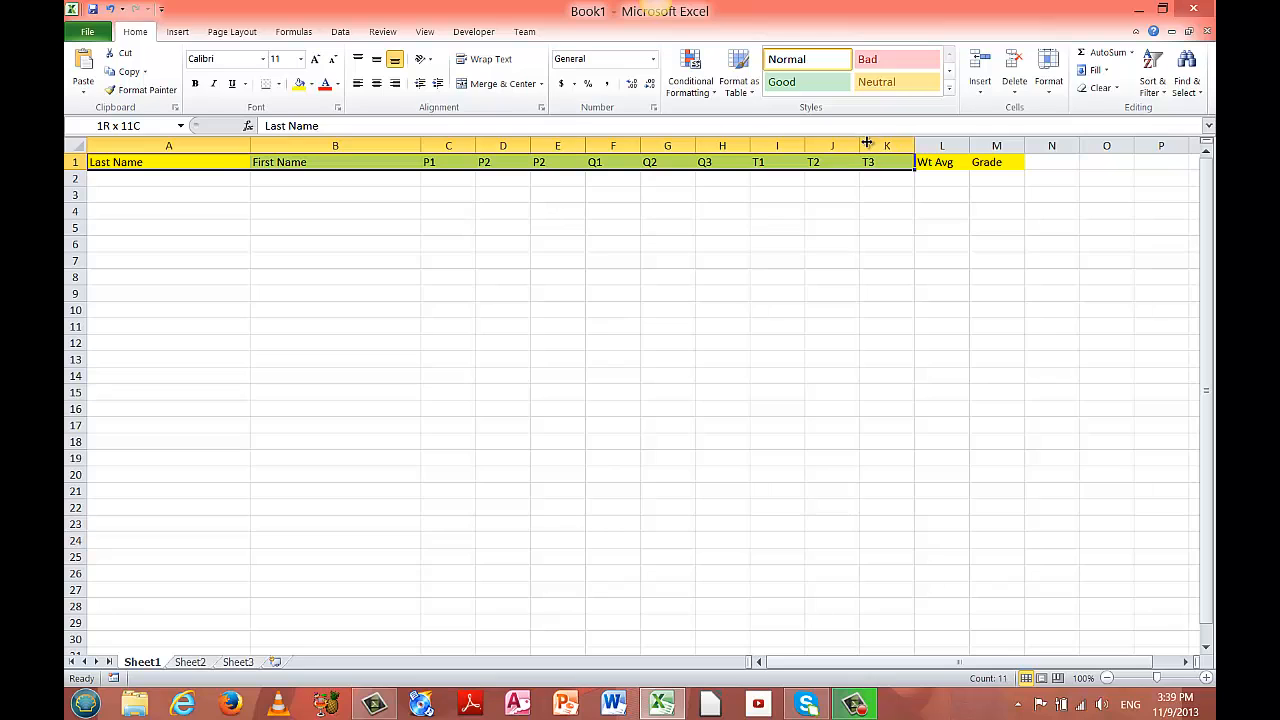
left_click(211, 211)
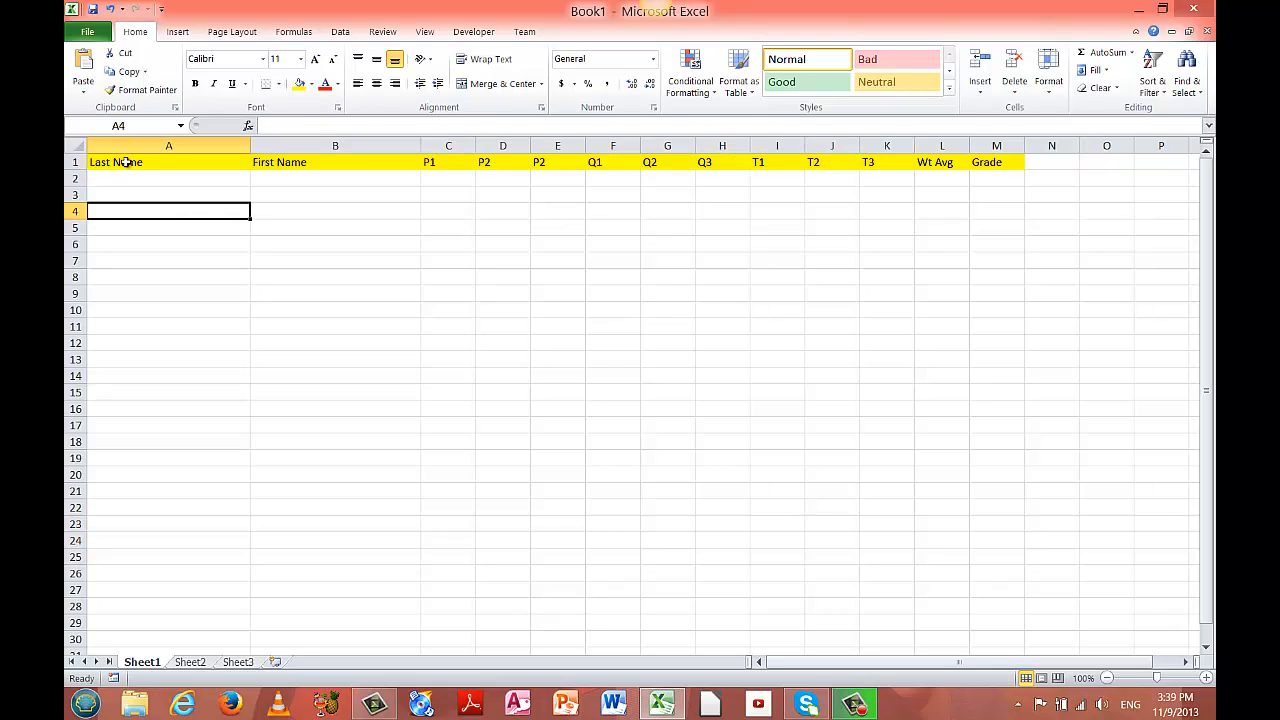
left_click_drag(125, 162, 1001, 155)
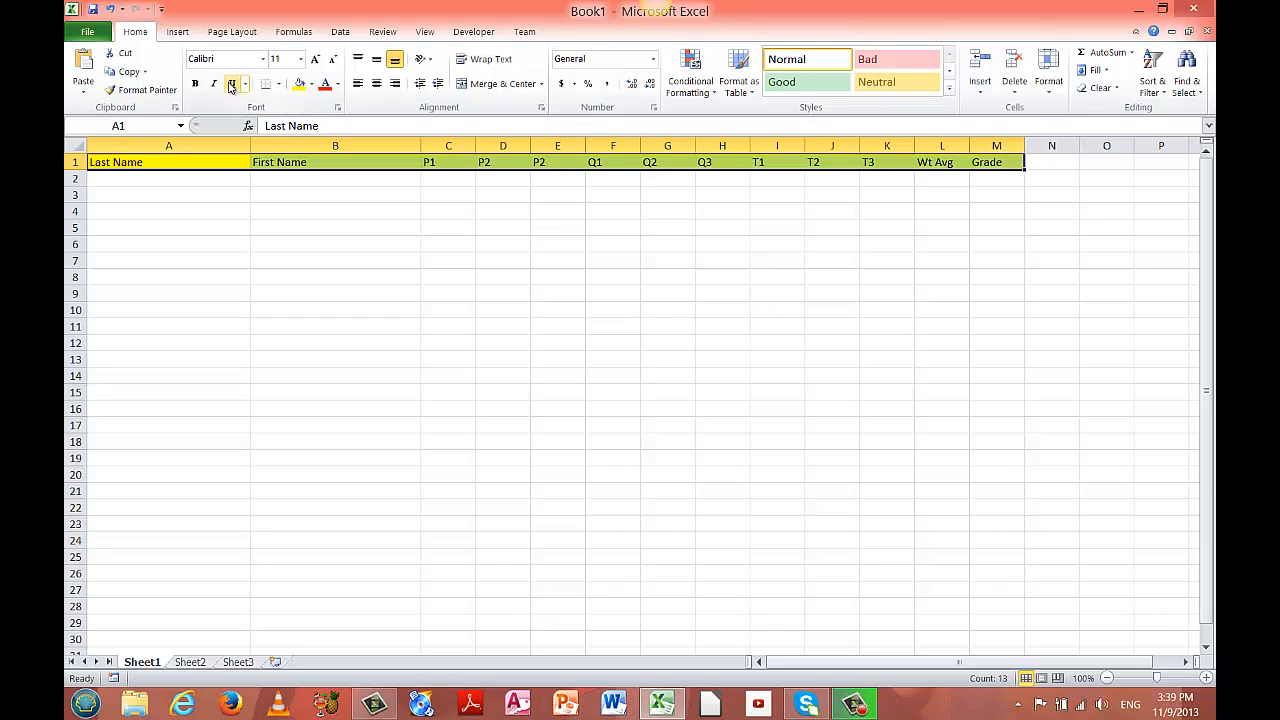
left_click(197, 82)
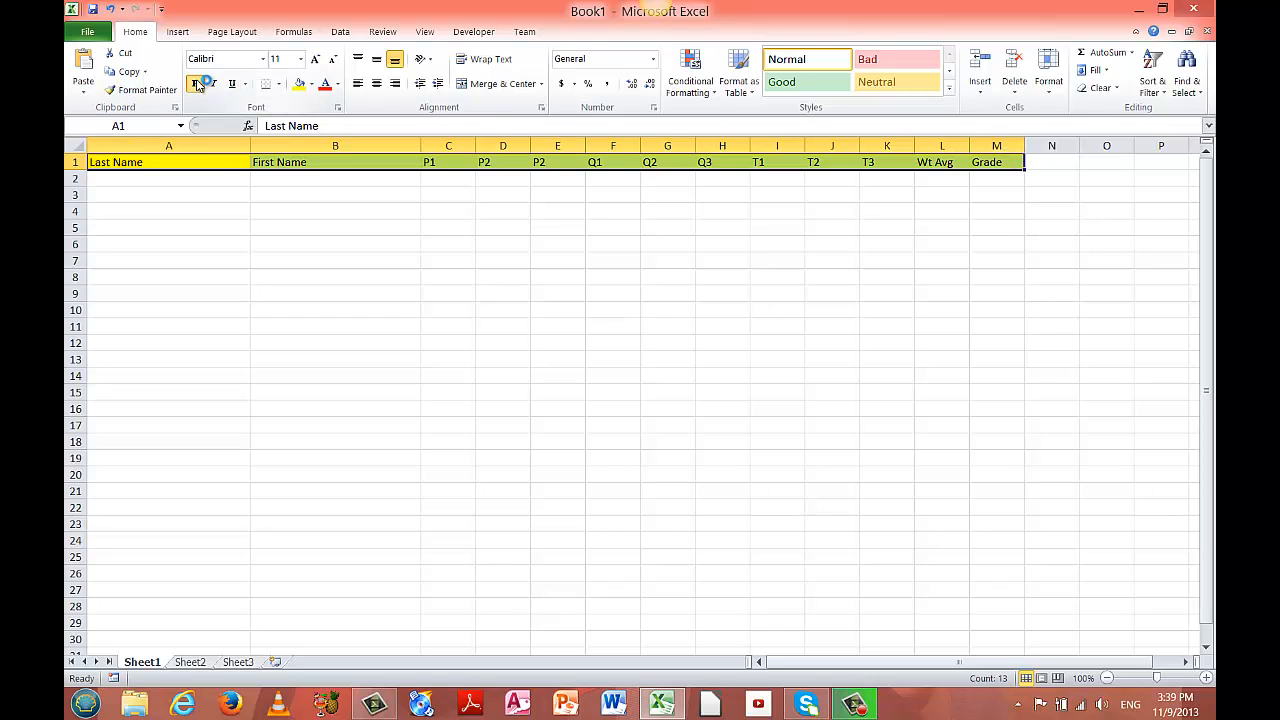
left_click(177, 177)
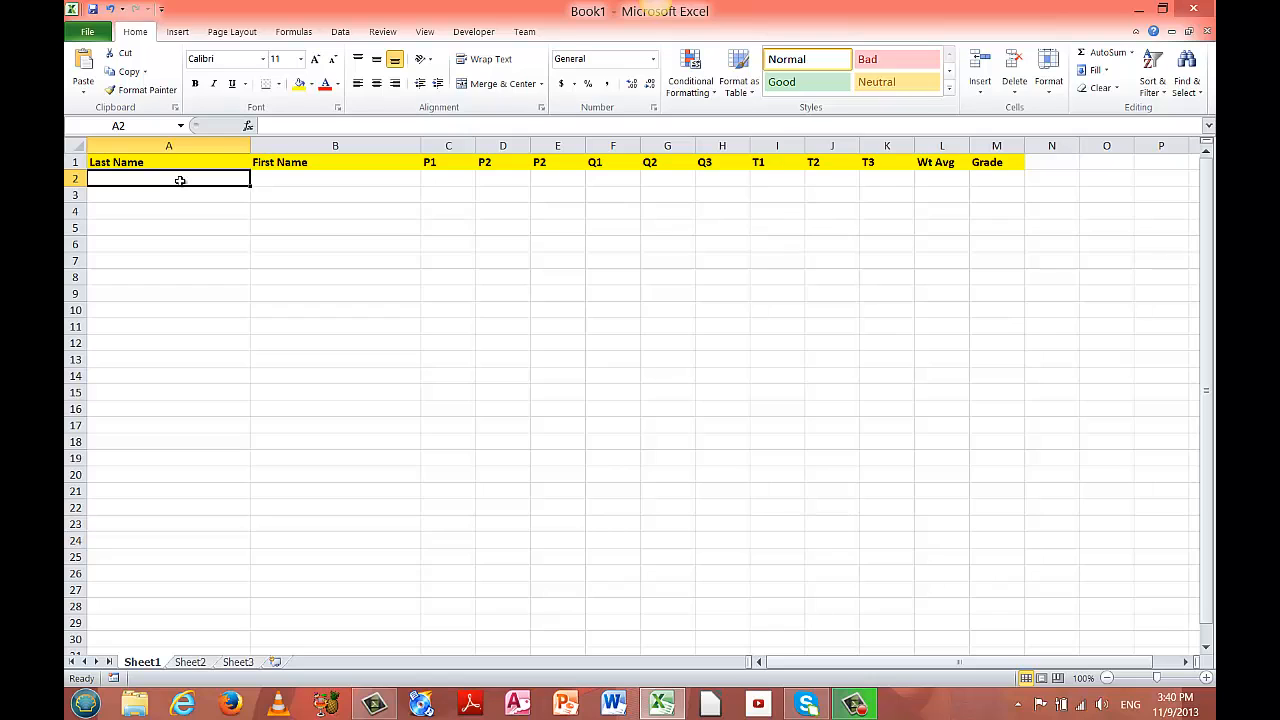
- Enter the first student's first name in cell B2 and last name in cell A2
left_click(317, 177)
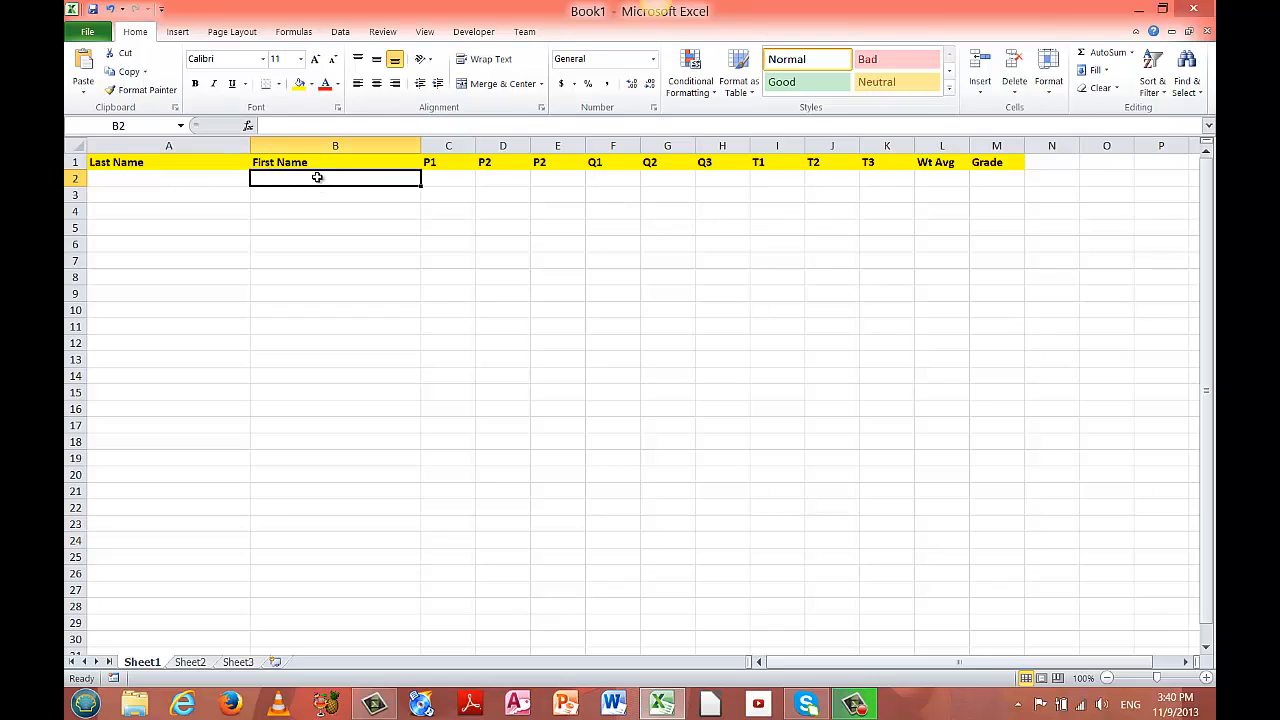
type("Mo")
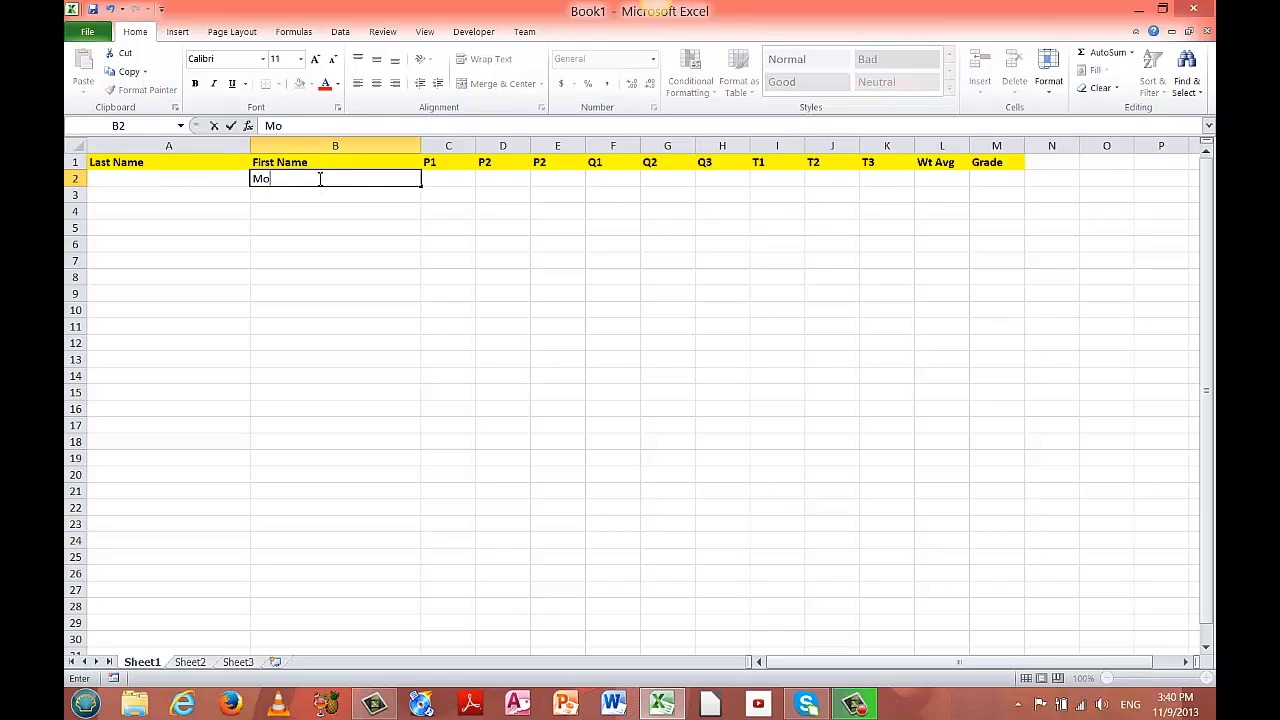
type("ses")
left_click(208, 176)
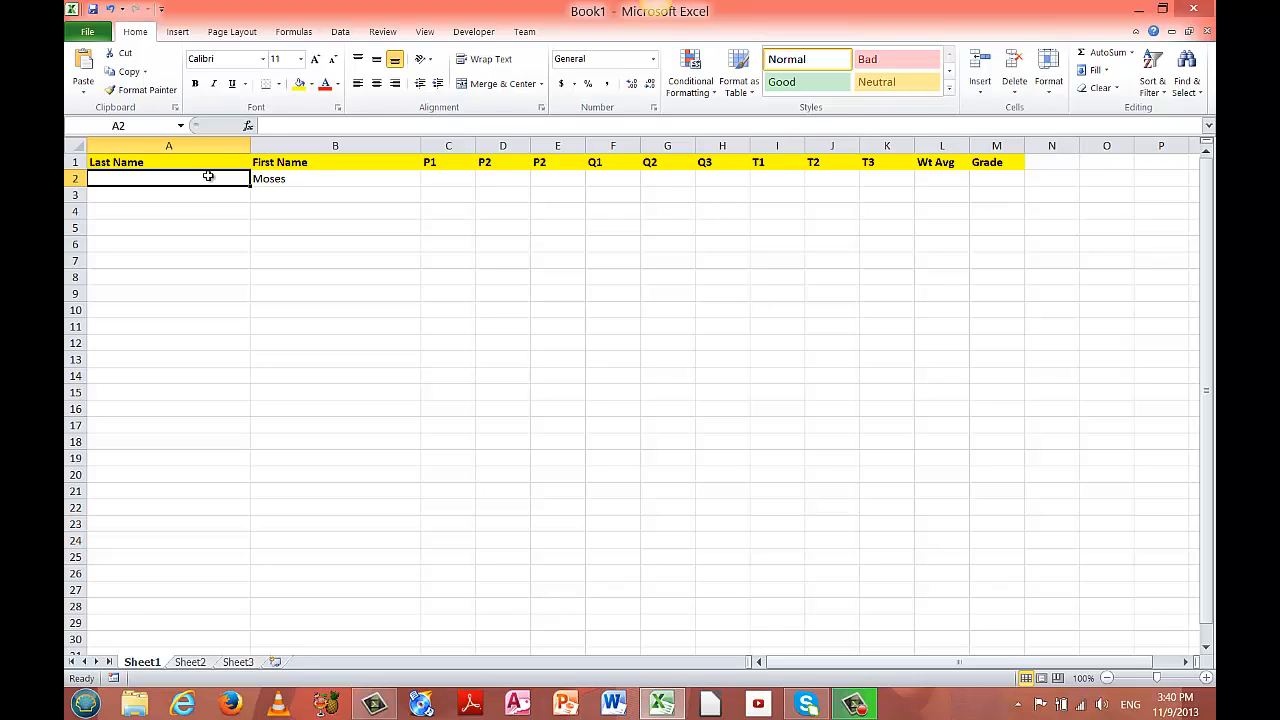
type("H")
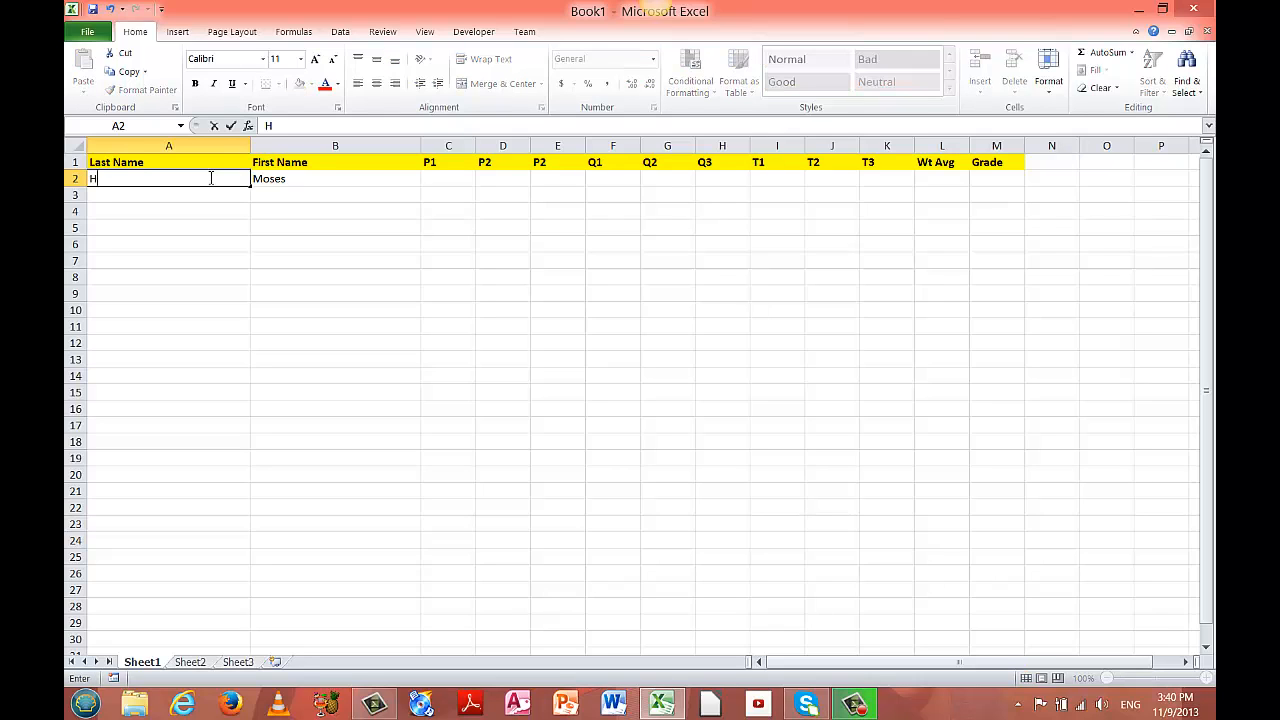
type("orwitz")
- Enter the second student's first name in cell B3, leaving the last name blank
left_click(301, 192)
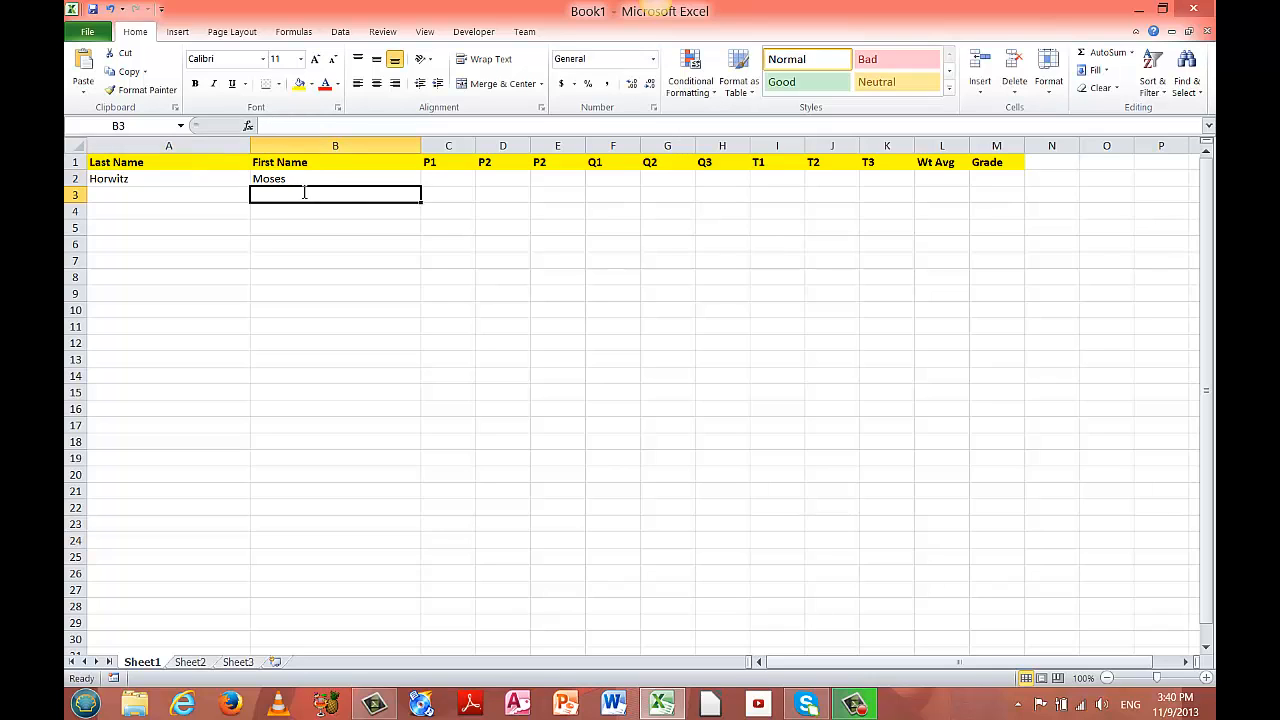
type("Sam")
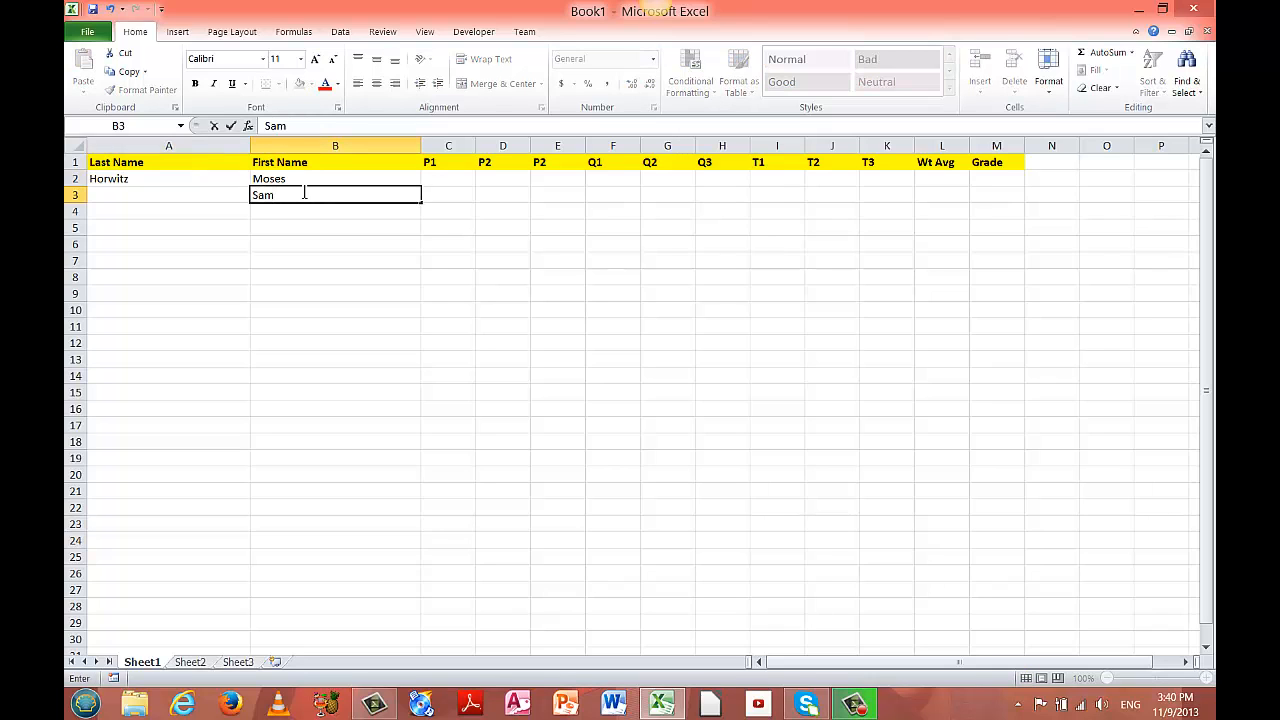
type("uel")
left_click(171, 192)
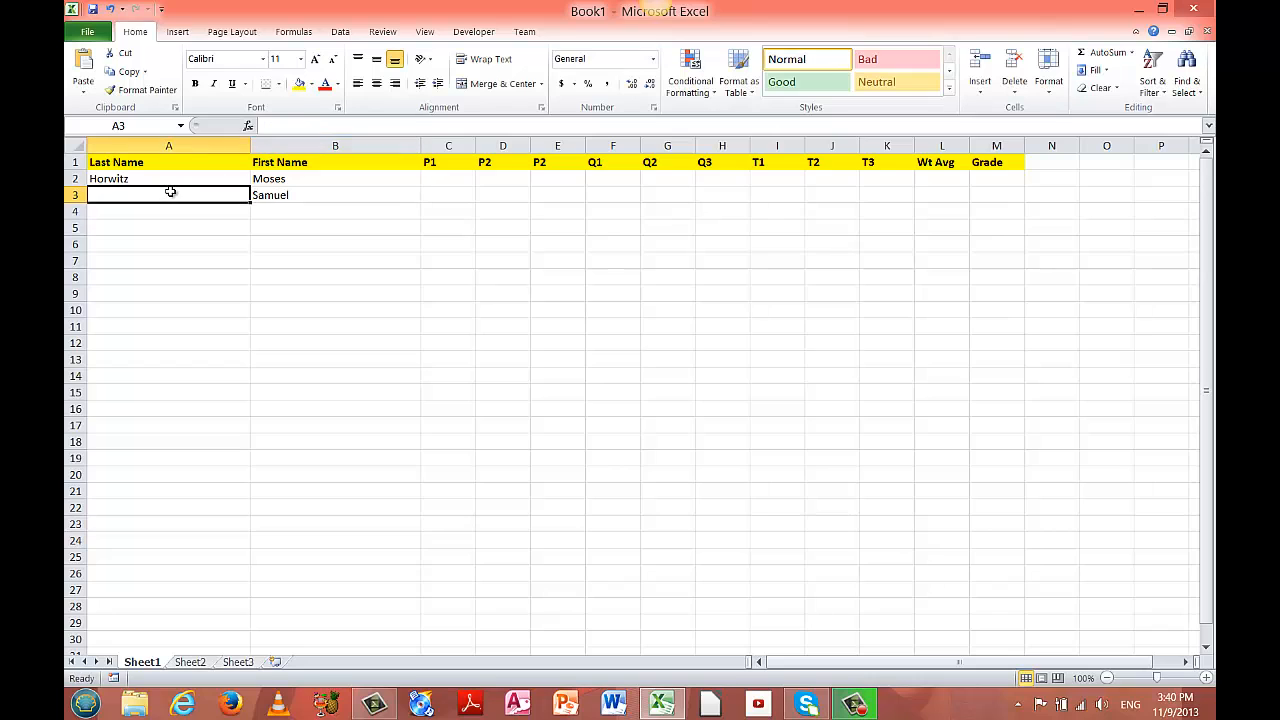
left_click(289, 208)
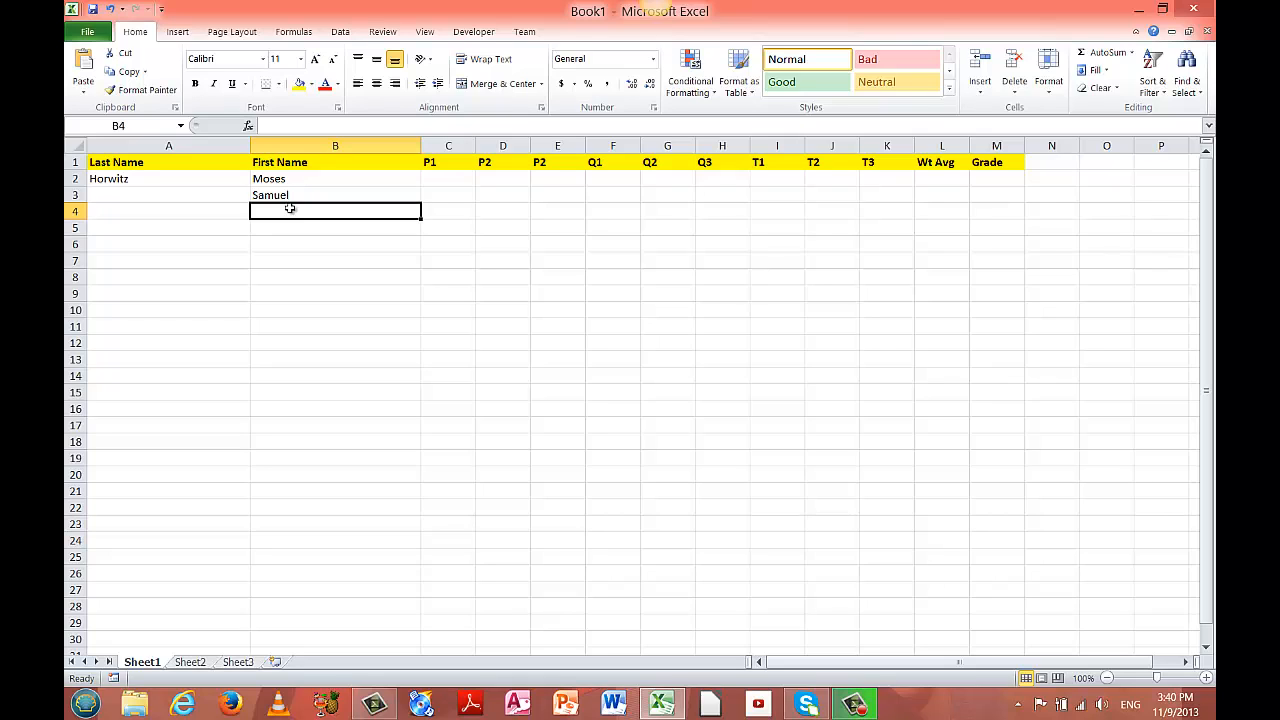
- Enter a student's first and last name in row 5 and another student's first name in cell B4
left_click(282, 225)
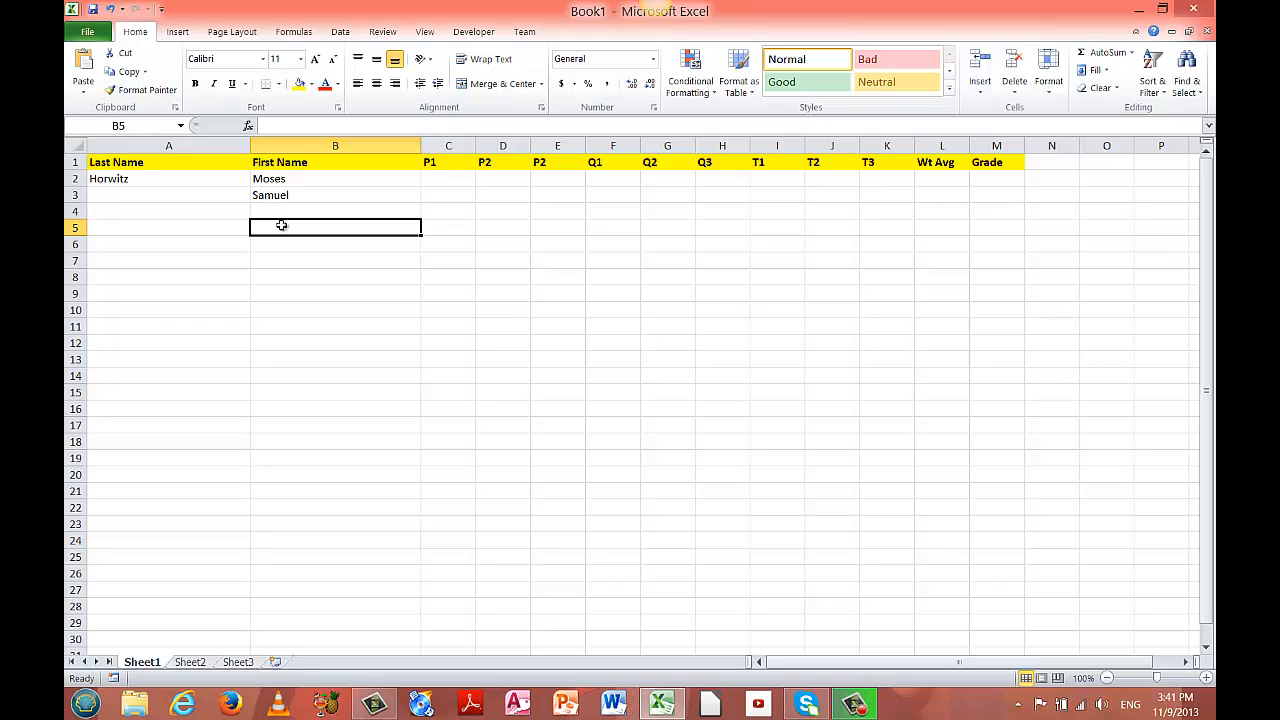
type("Larry")
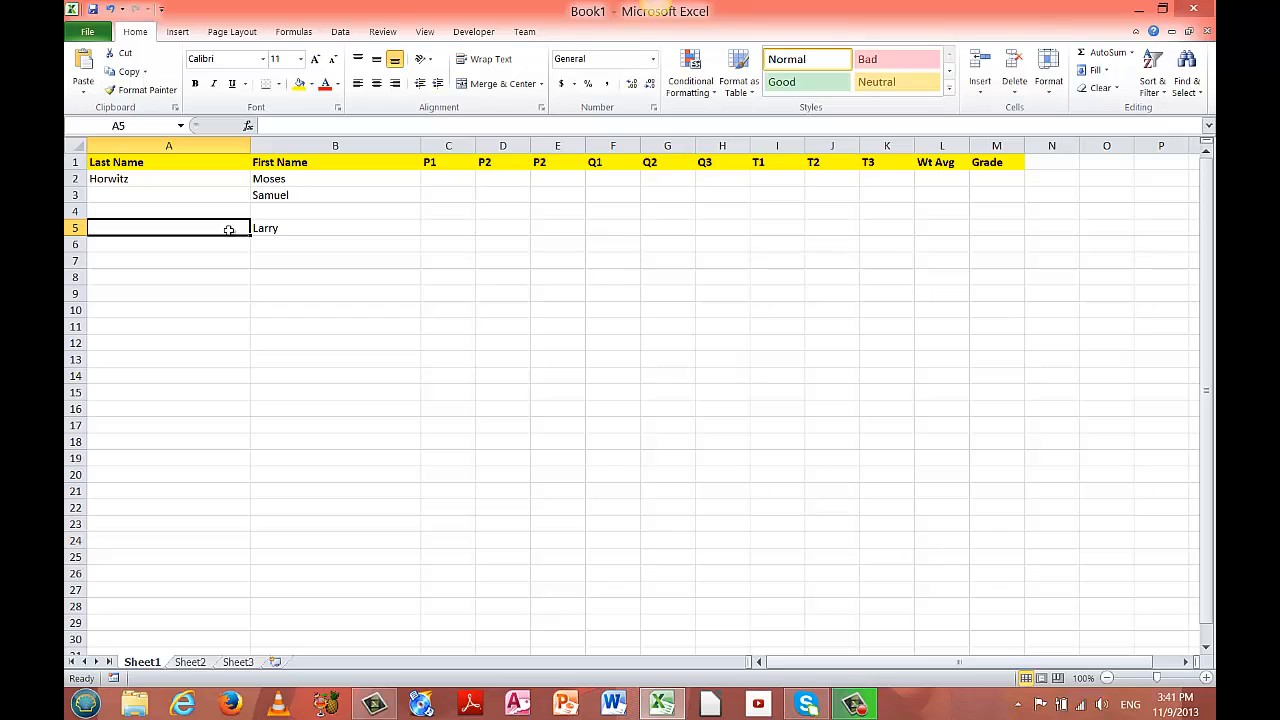
type("F")
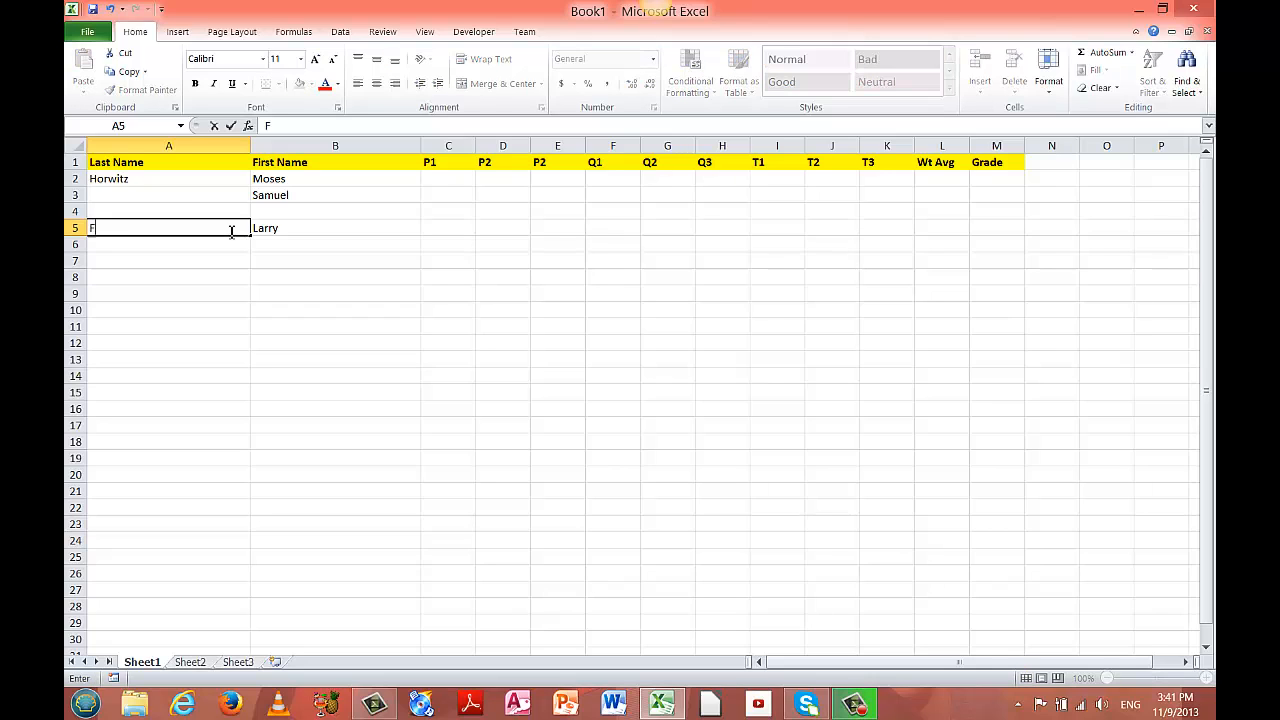
type("einberg")
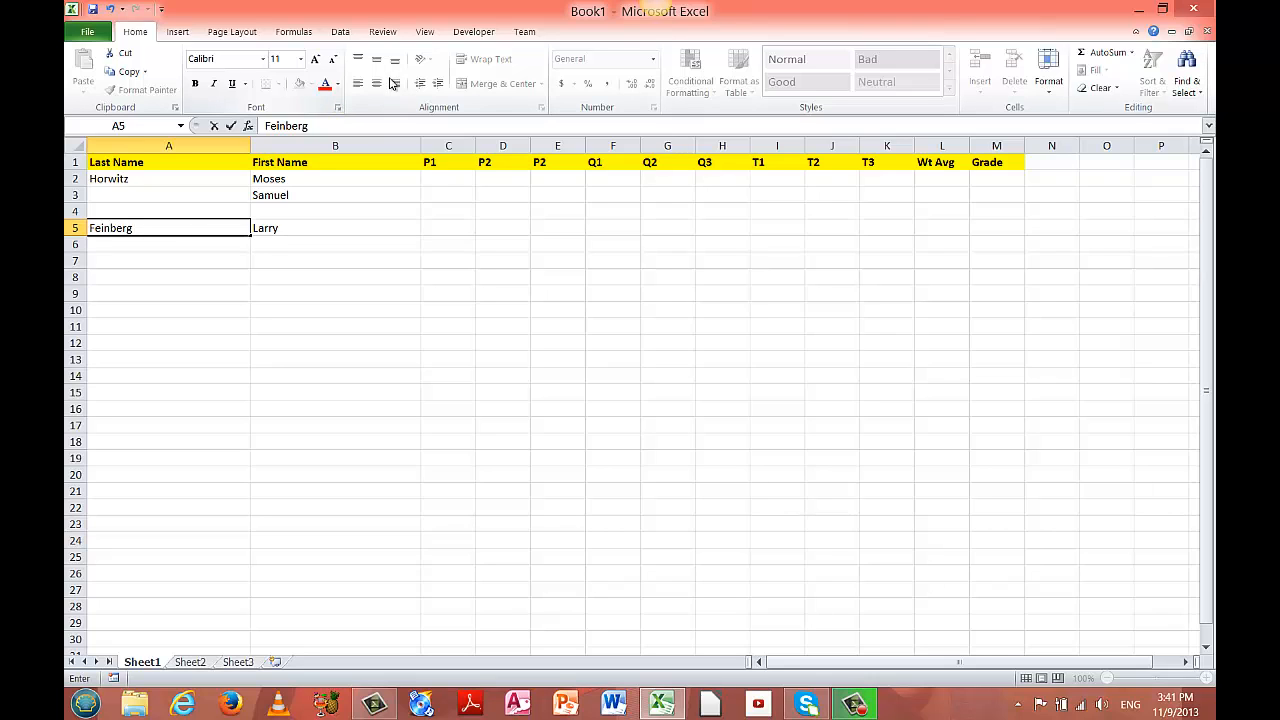
left_click(263, 208)
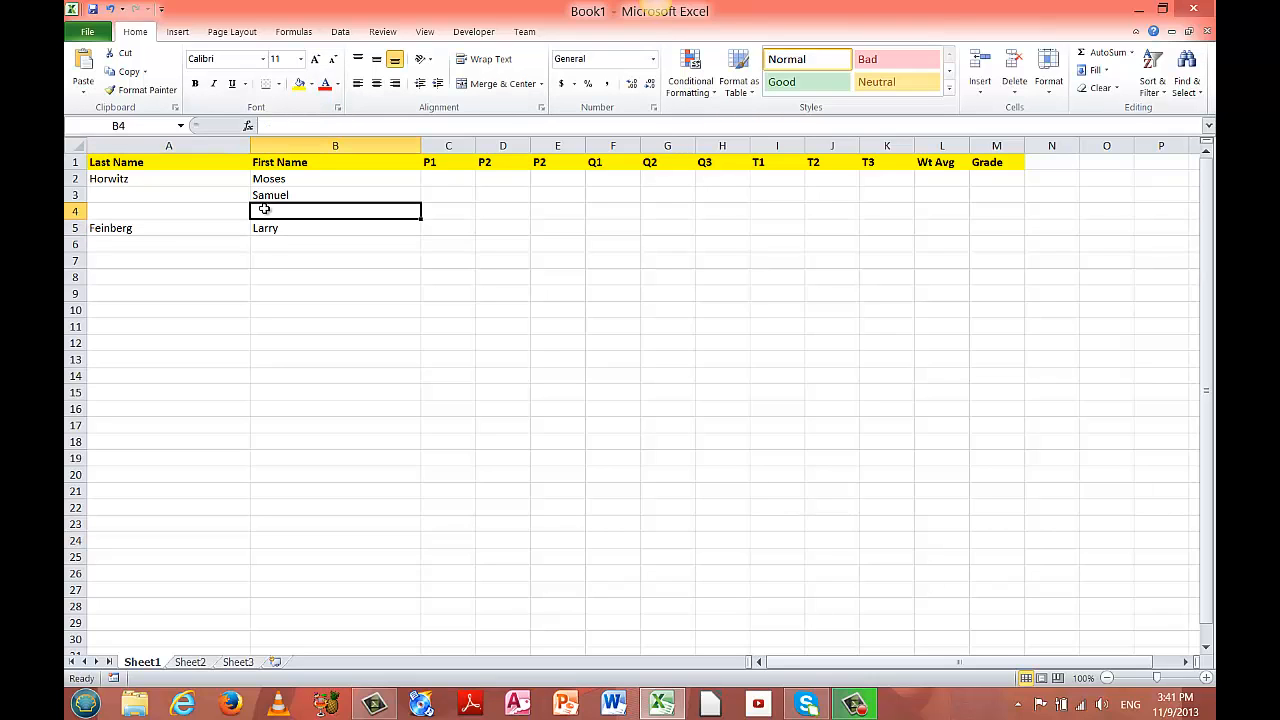
type("Jerome")
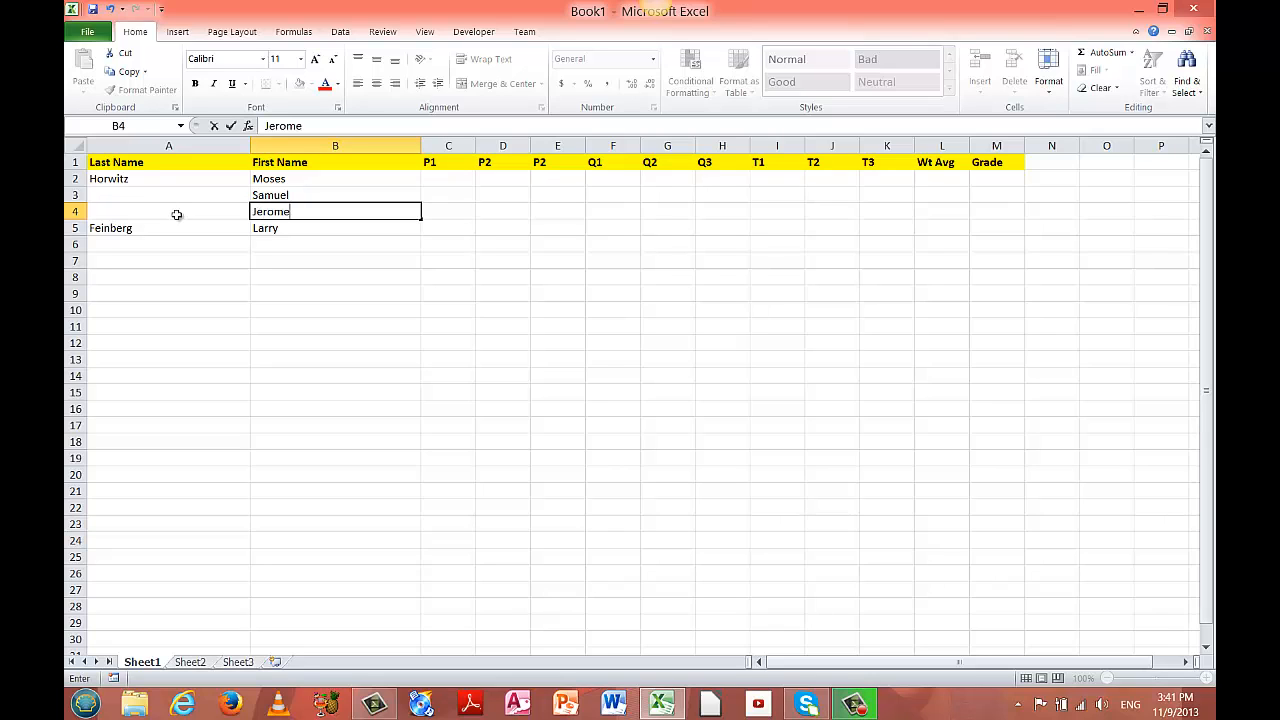
- Enter the last student's first name in cell B6 and last name in cell A6
left_click(298, 246)
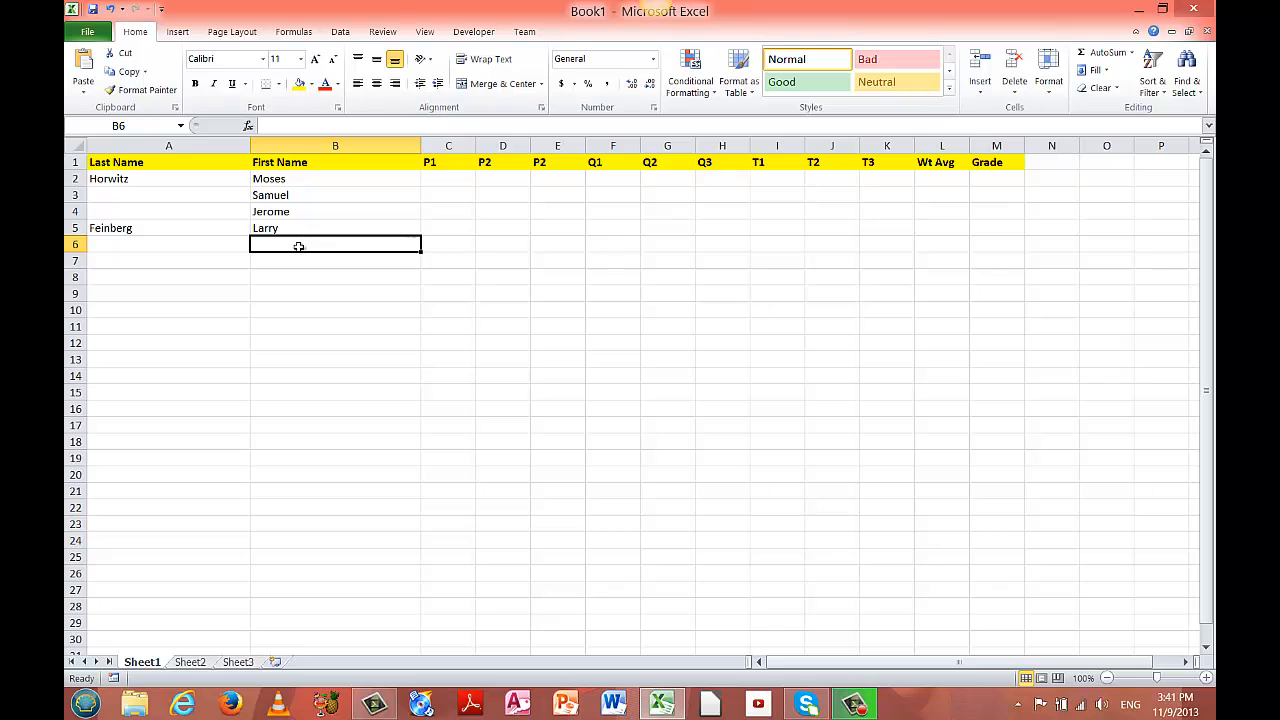
type("Joe")
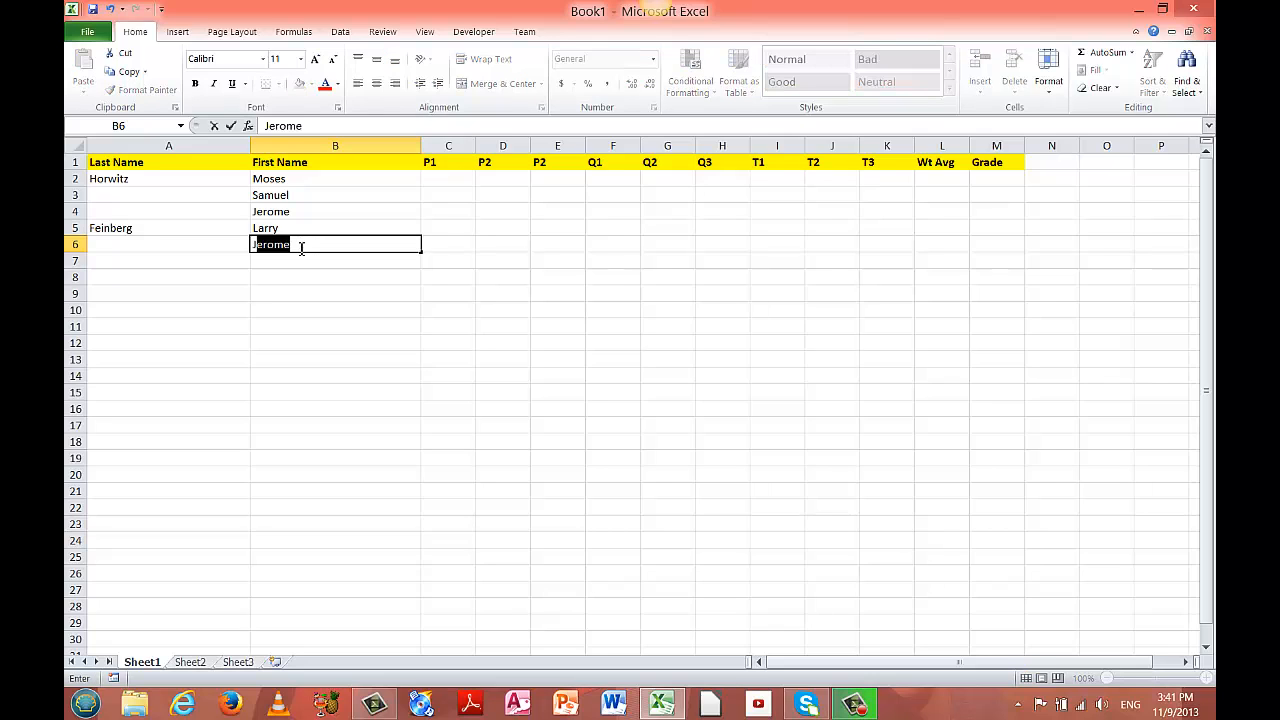
left_click(199, 240)
type("Besser")
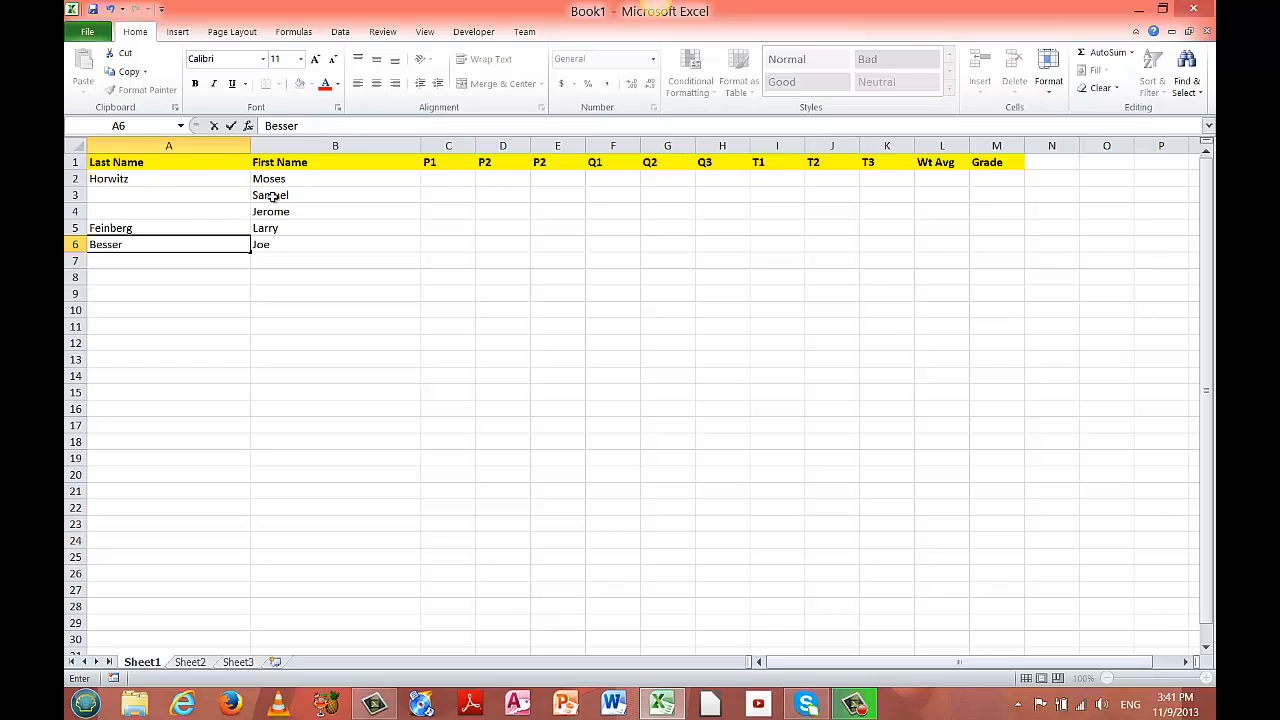
left_click(122, 179)
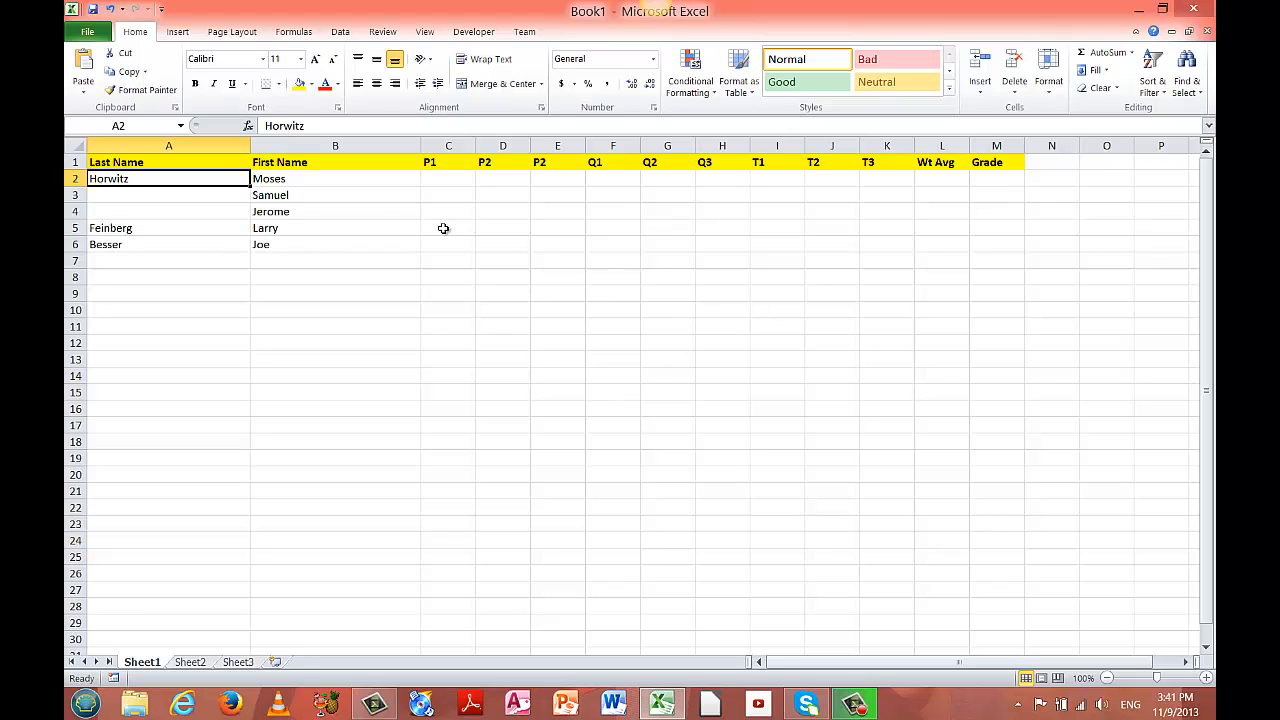
- Fill the last name from cell A2 down through cell A4
left_click(126, 162)
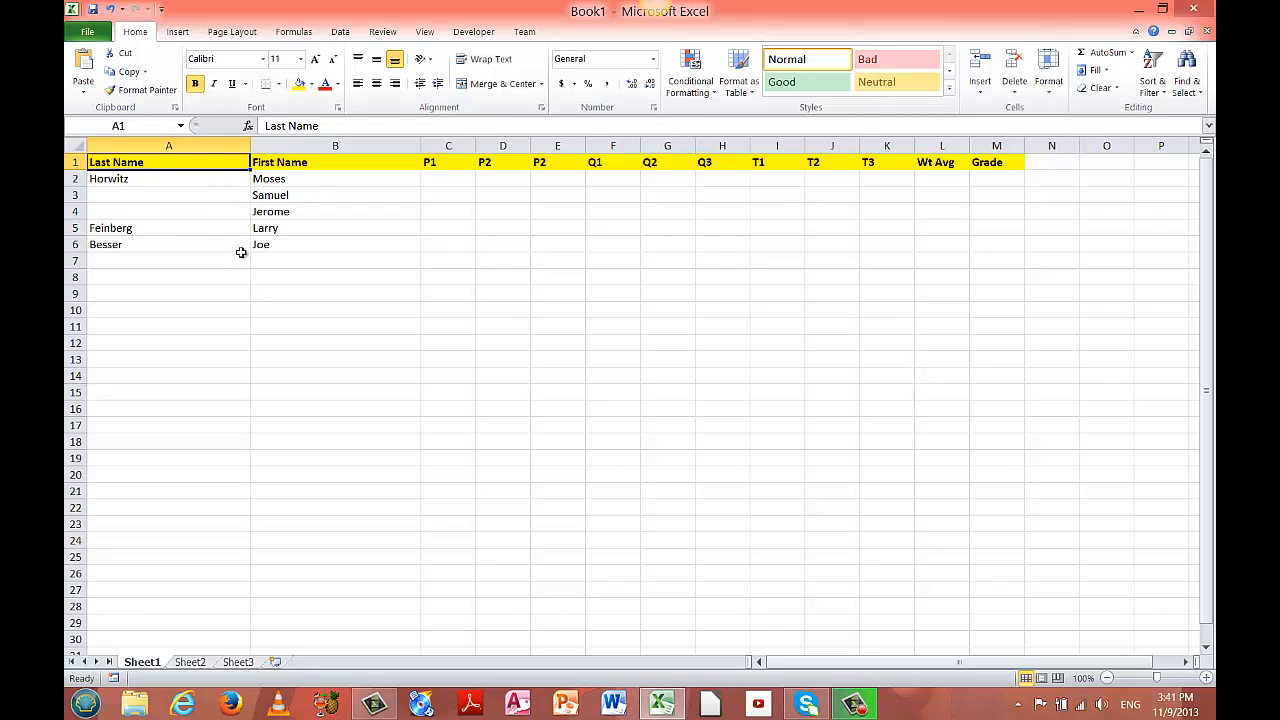
left_click(169, 181)
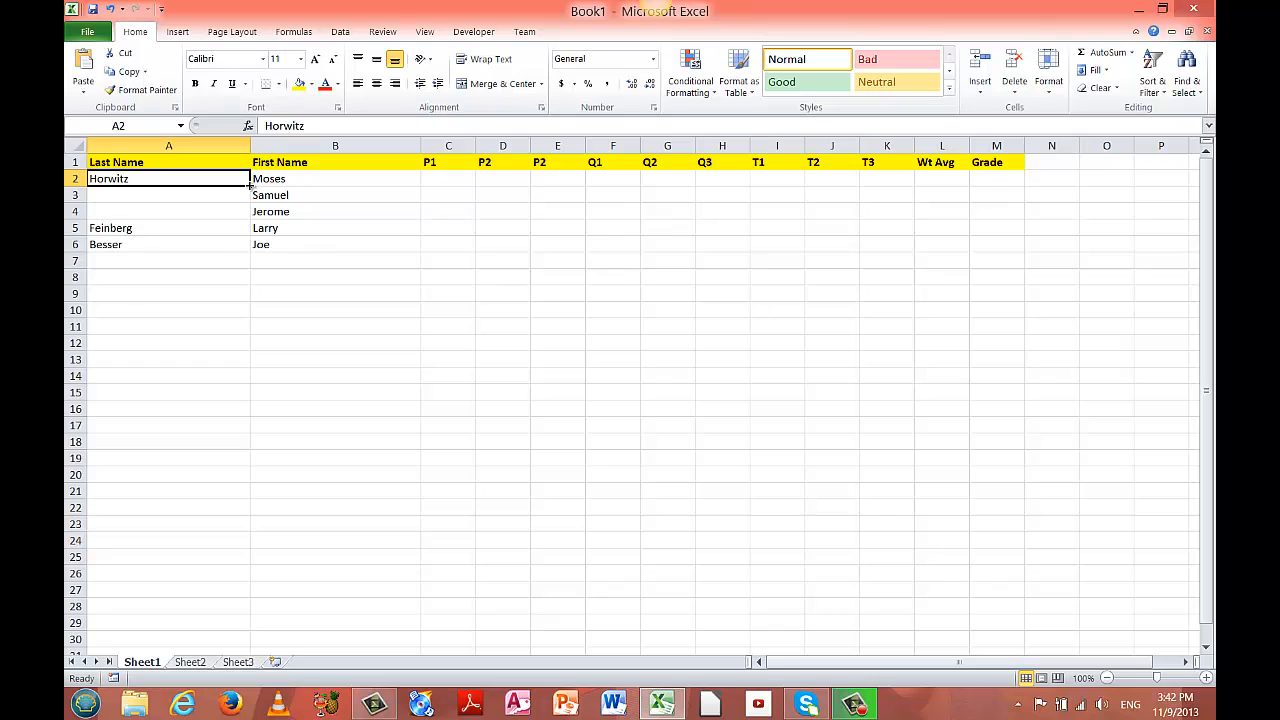
left_click_drag(250, 186, 250, 212)
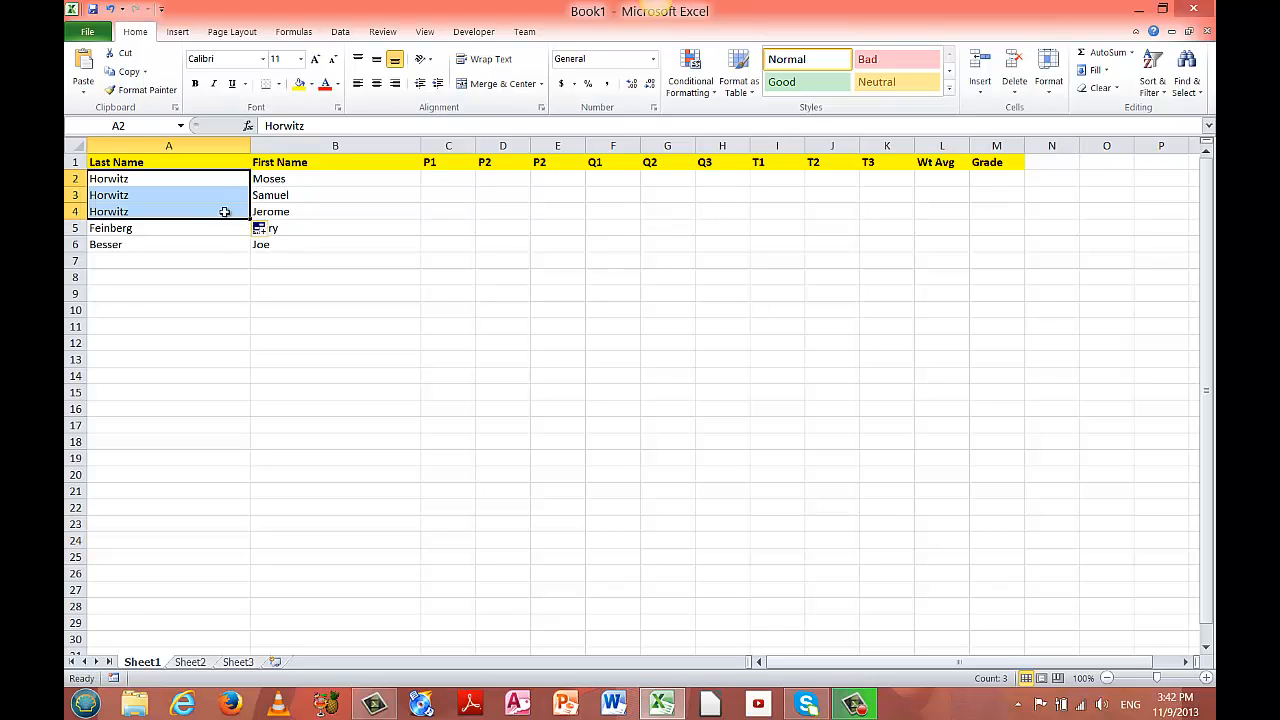
left_click(189, 178)
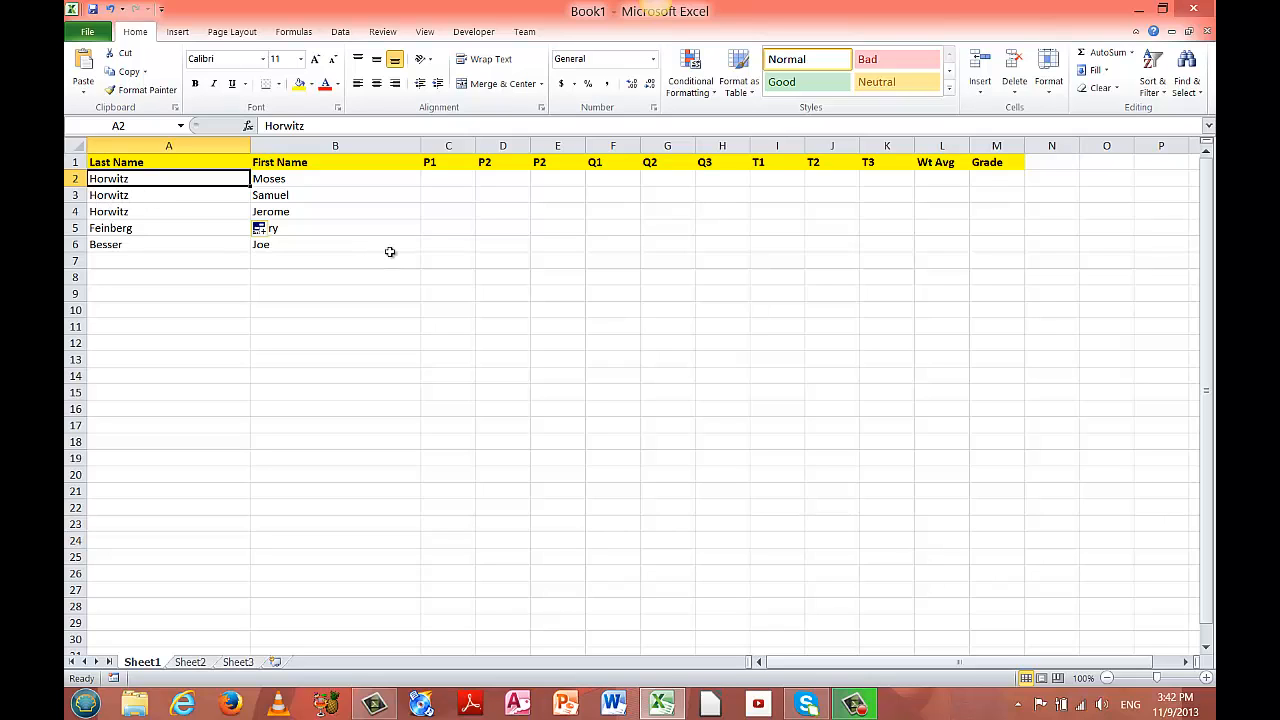
left_click(536, 458)
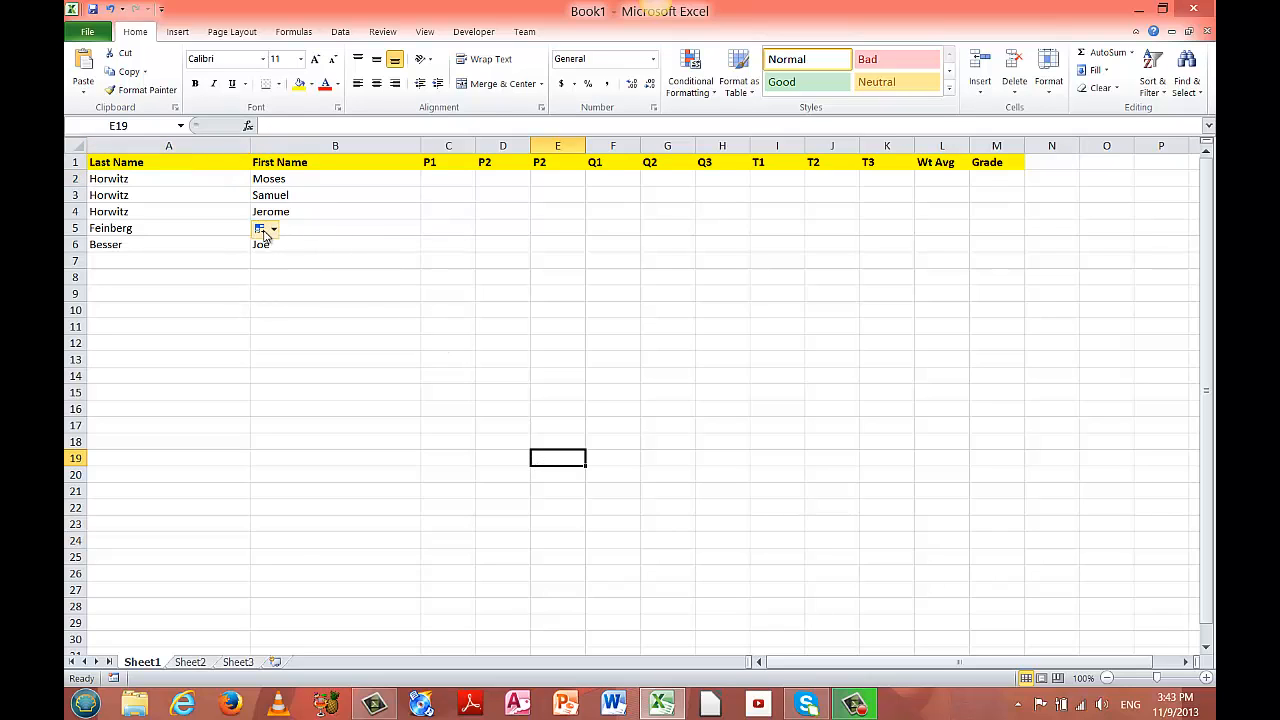
left_click(298, 230)
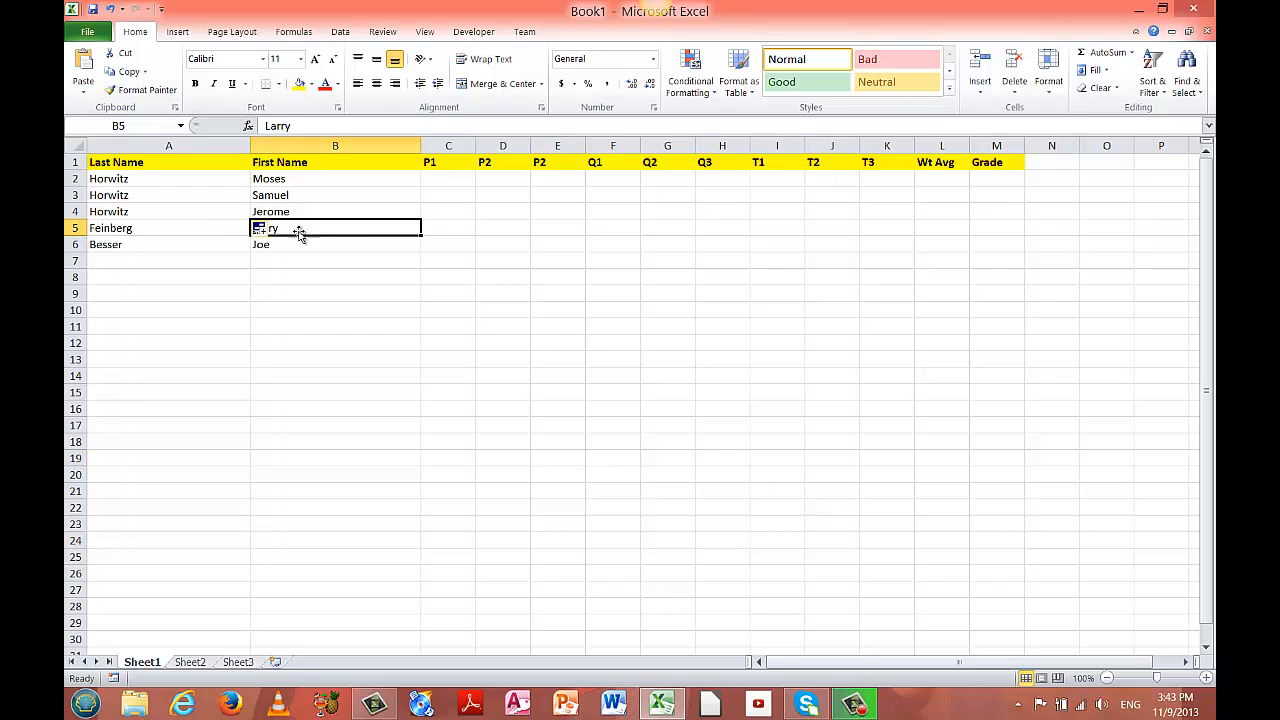
left_click(335, 262)
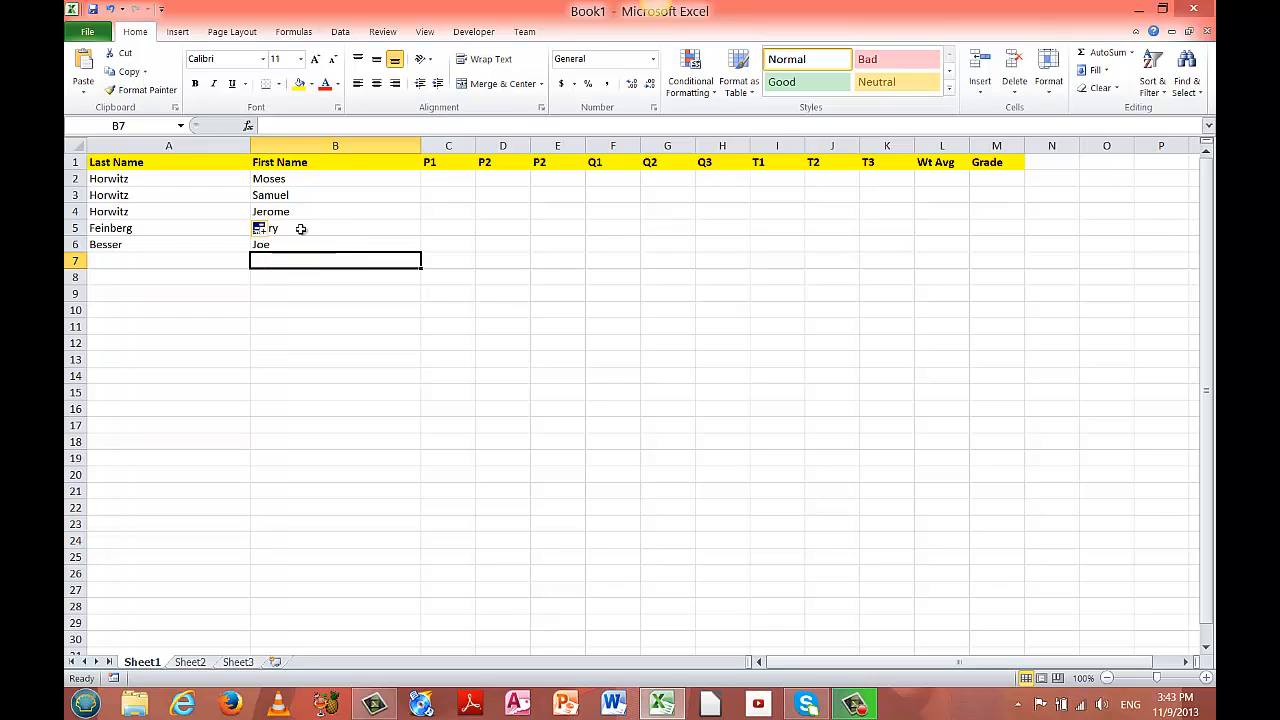
left_click(310, 233)
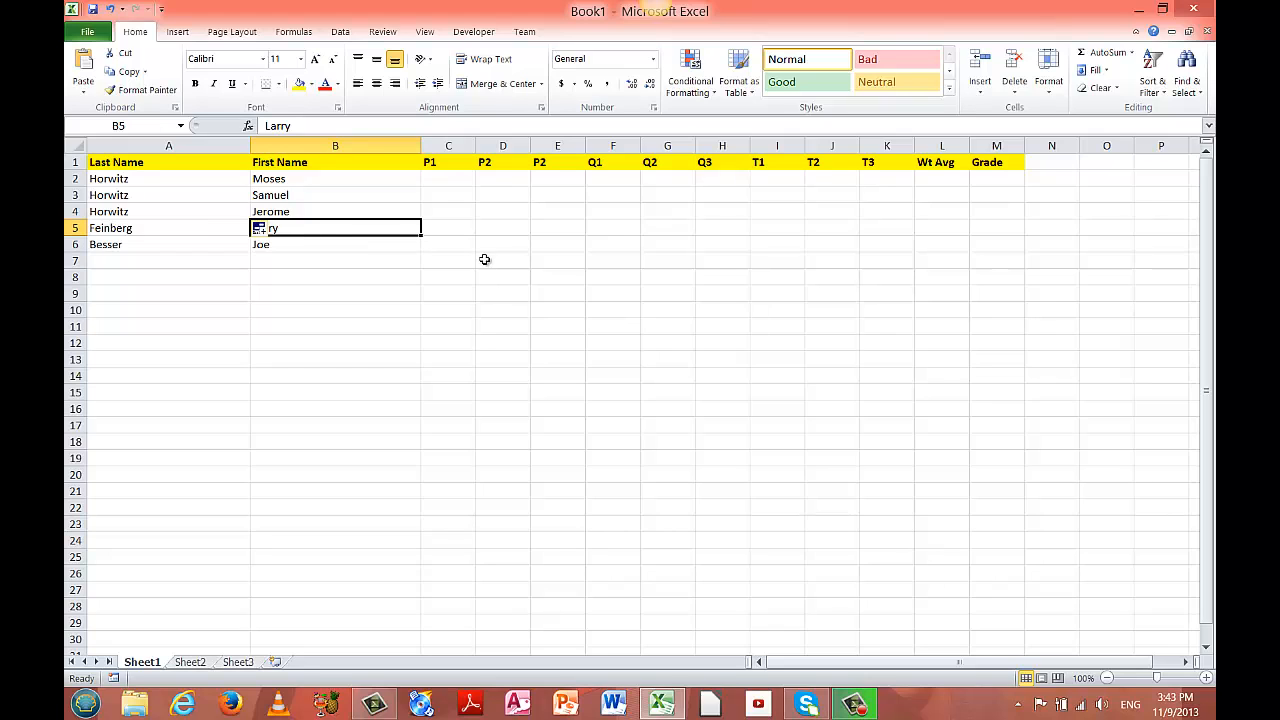
left_click(455, 227)
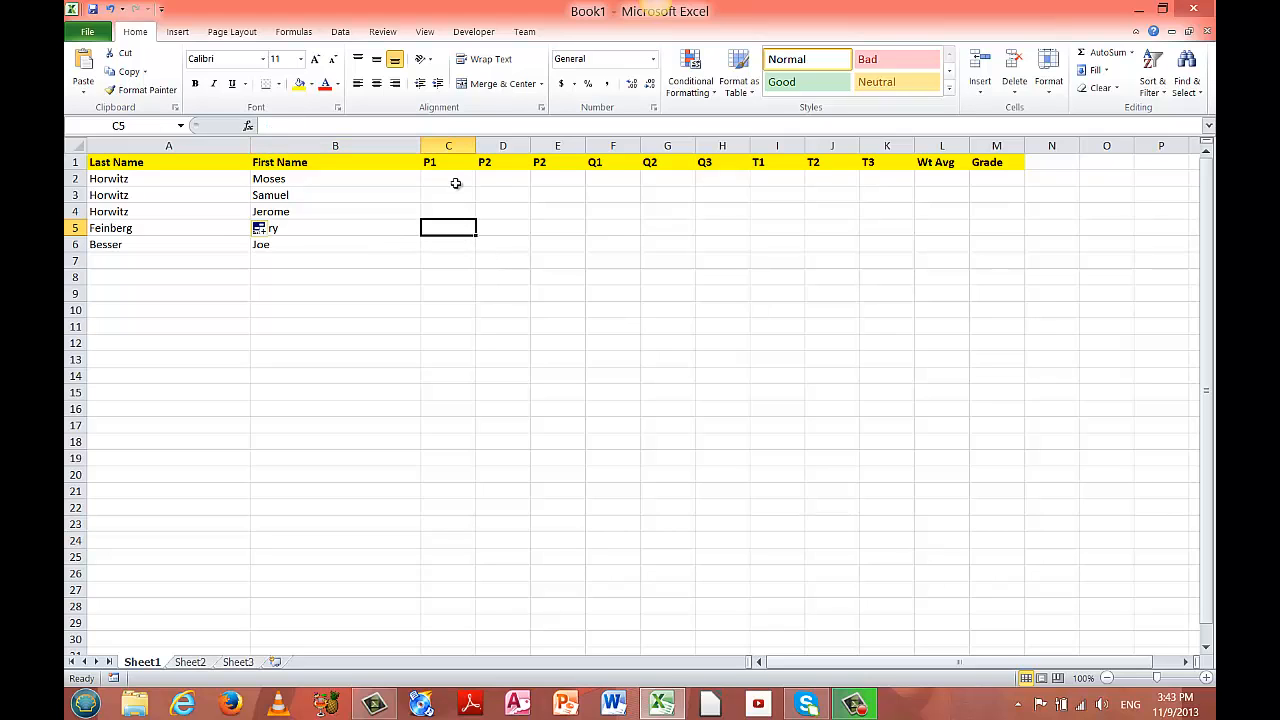
left_click(455, 183)
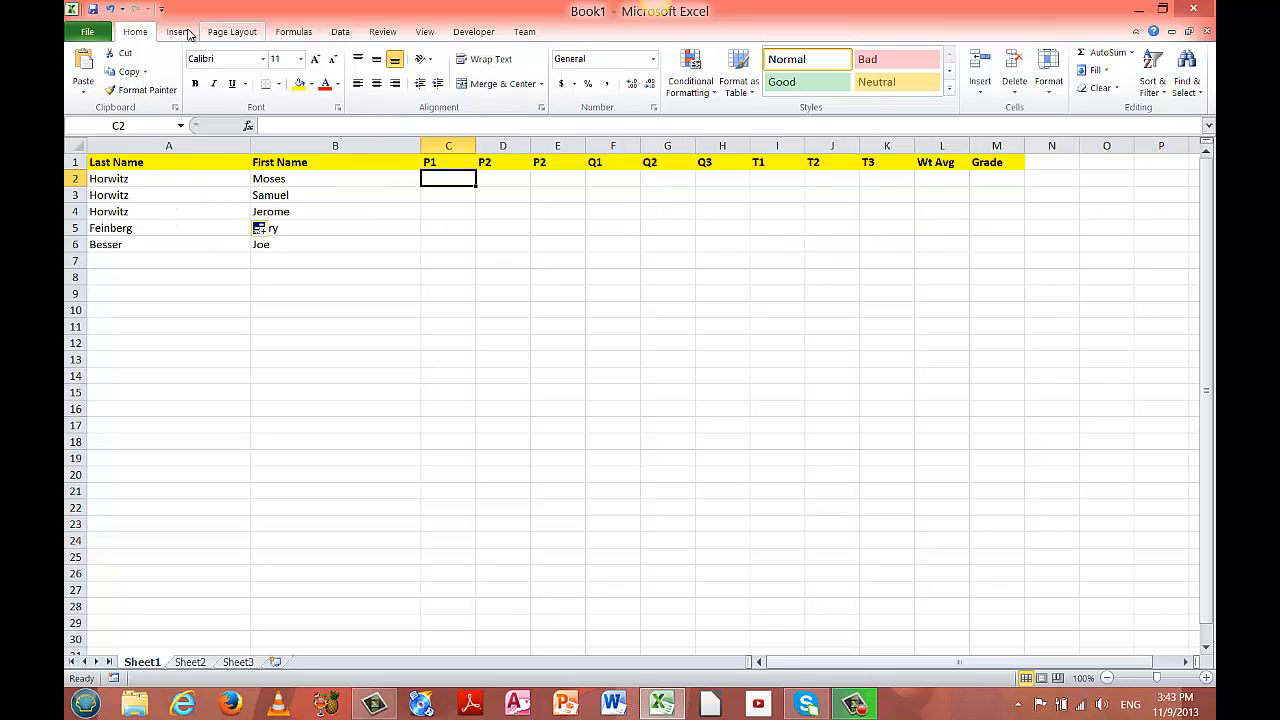
- Start saving the workbook under a new name and browse on the C: drive to the 1050 folder inside AU, Fall2013
left_click(94, 11)
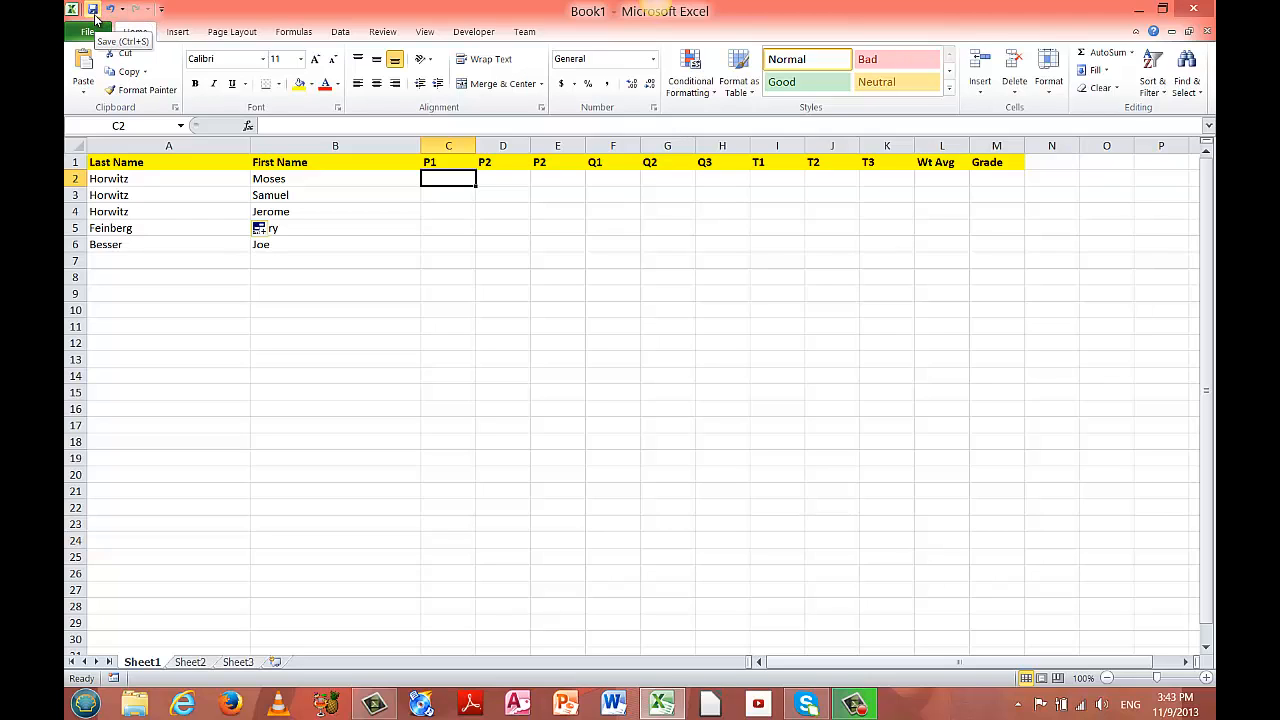
left_click(88, 34)
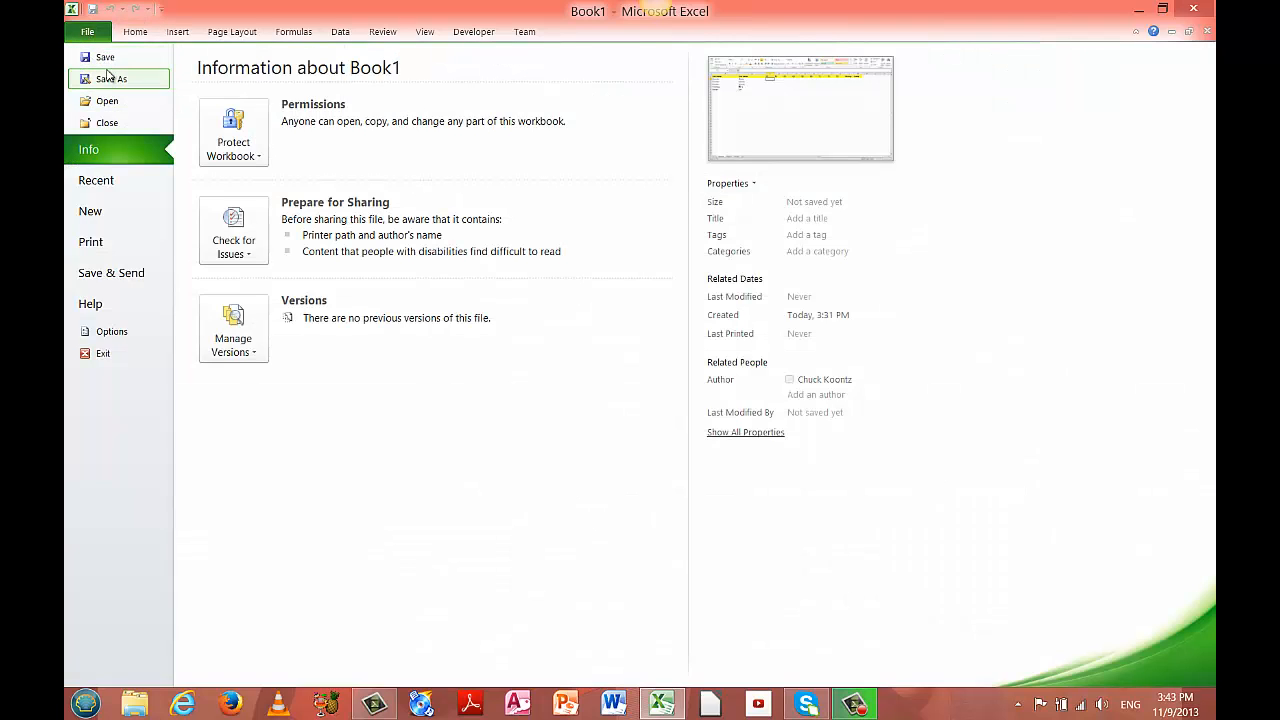
left_click(108, 74)
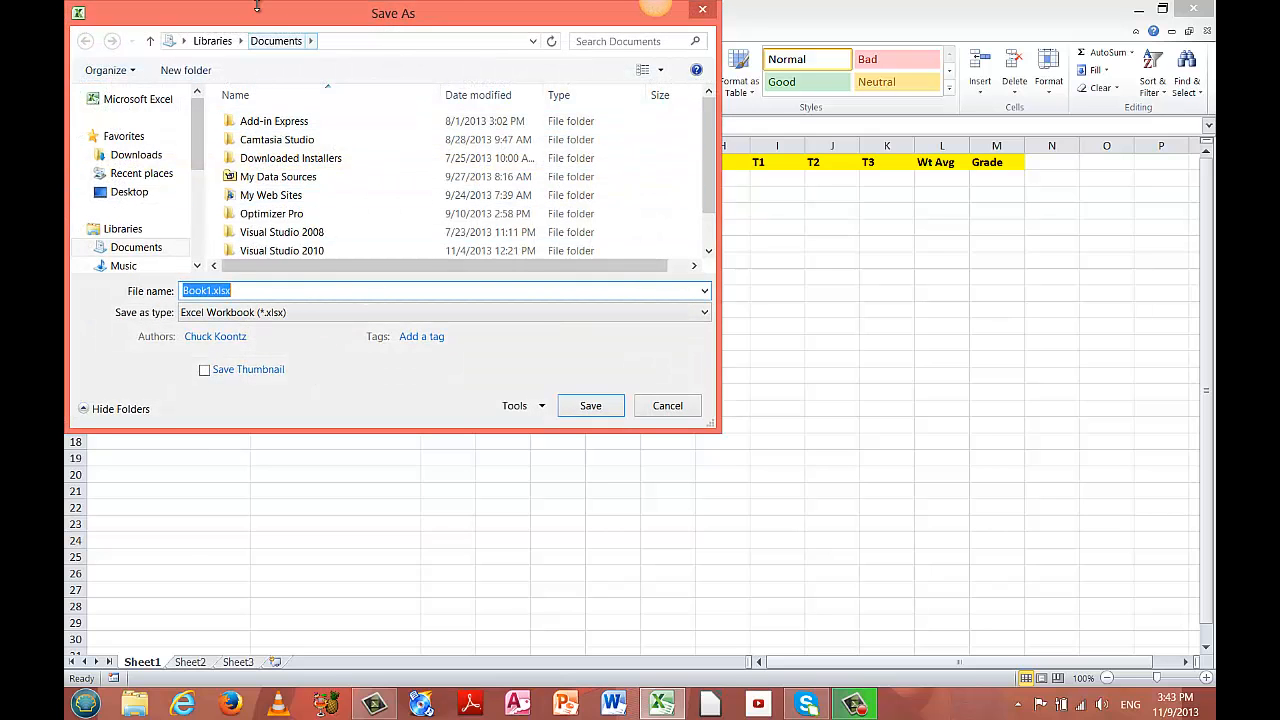
left_click_drag(259, 14, 280, 21)
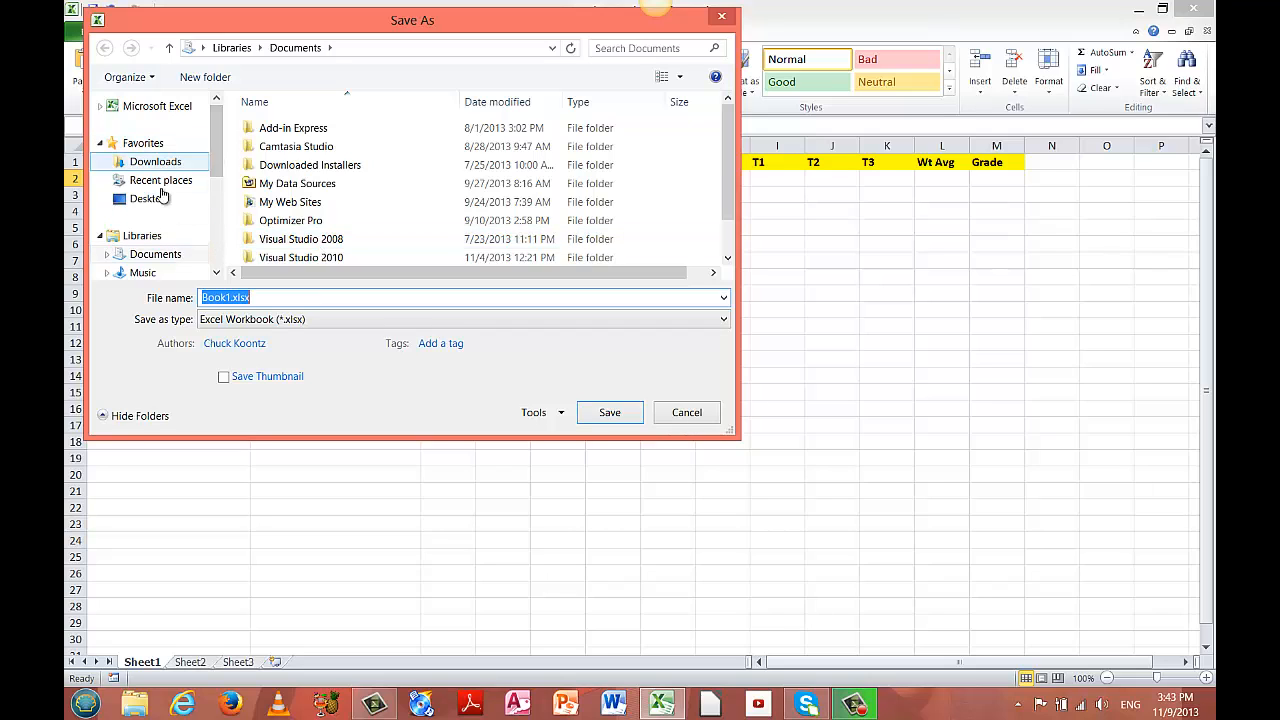
left_click_drag(218, 180, 213, 250)
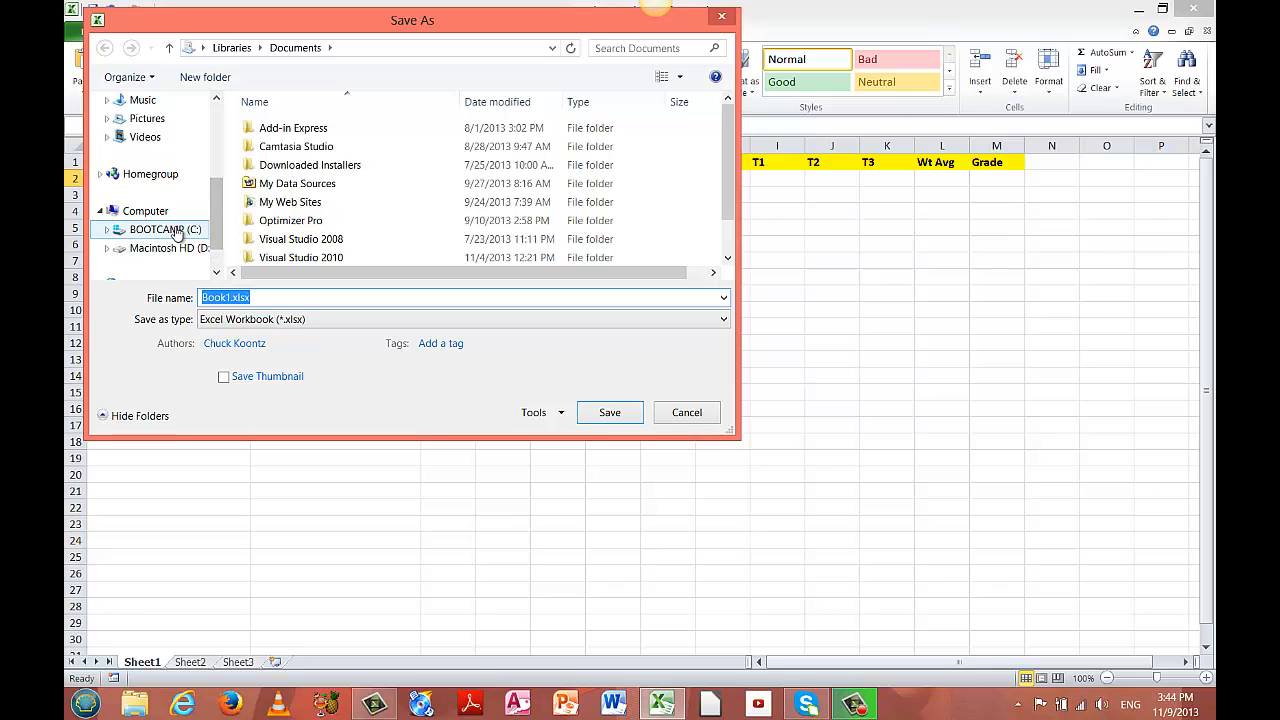
left_click(175, 230)
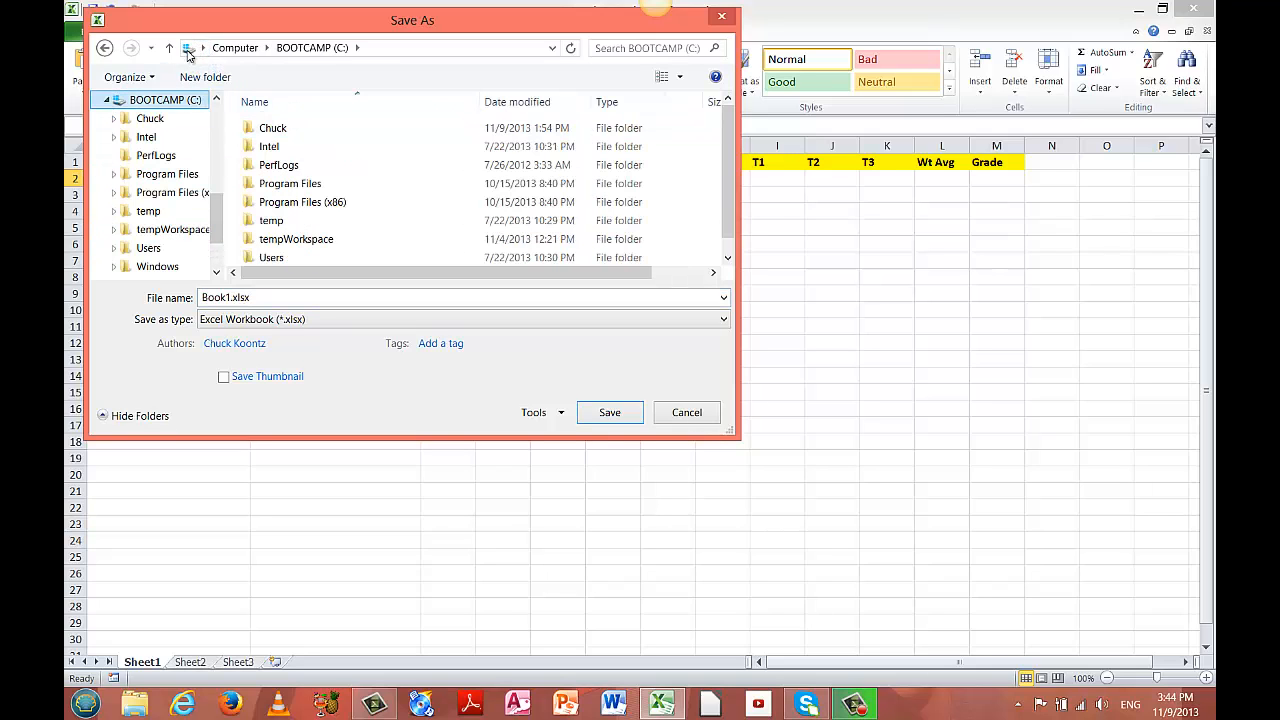
left_click(195, 50)
double_click(286, 137)
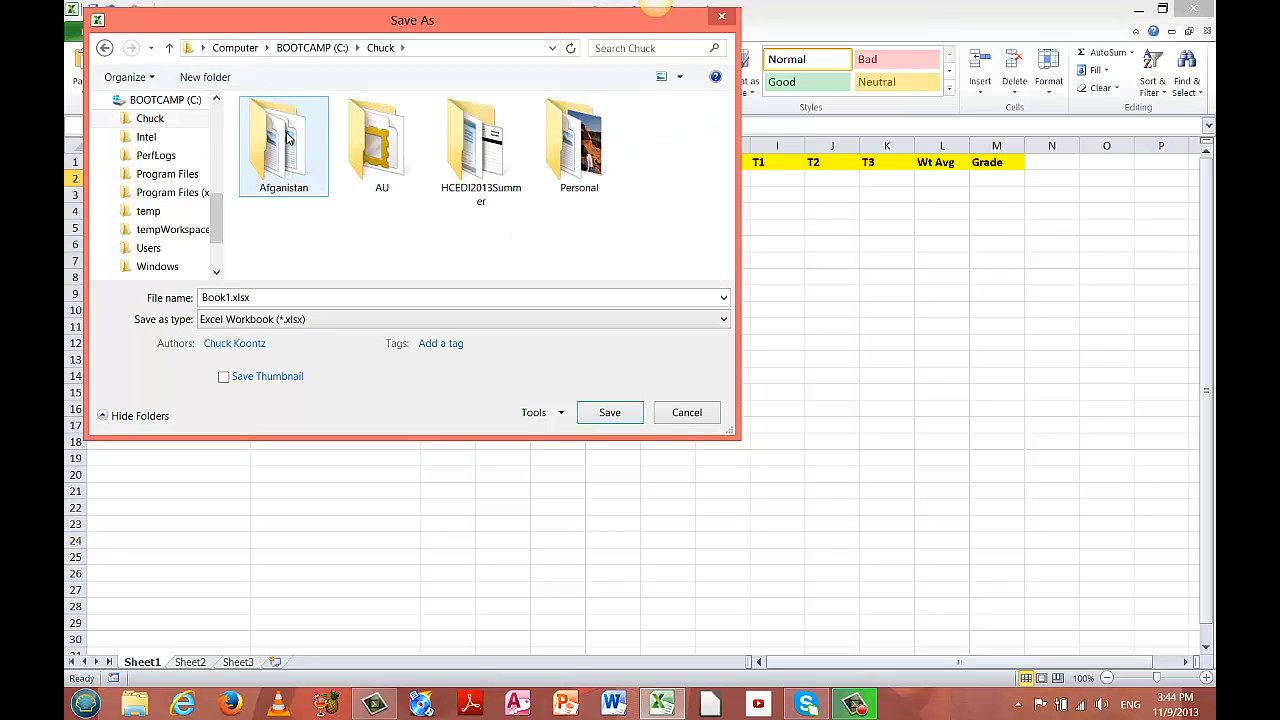
left_click(396, 146)
double_click(396, 146)
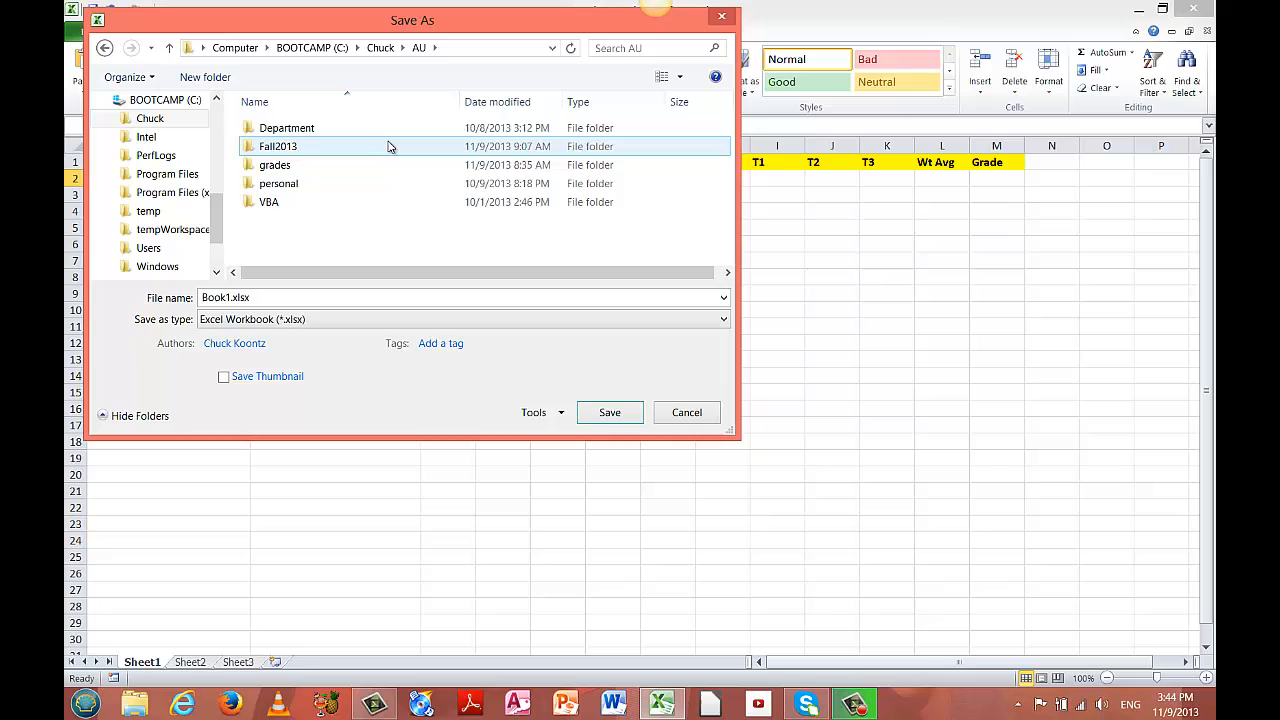
double_click(300, 147)
double_click(283, 131)
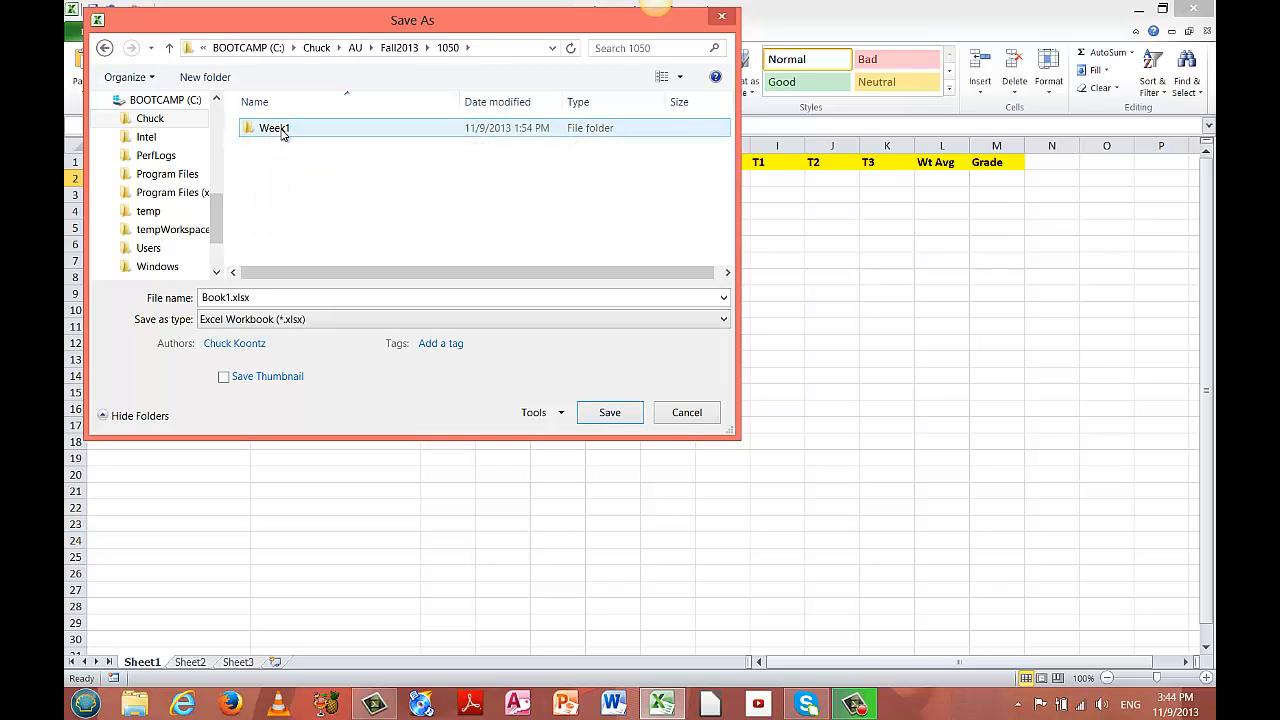
- Create a new folder named Week2 inside the 1050 folder and open it as the save location
left_click(216, 79)
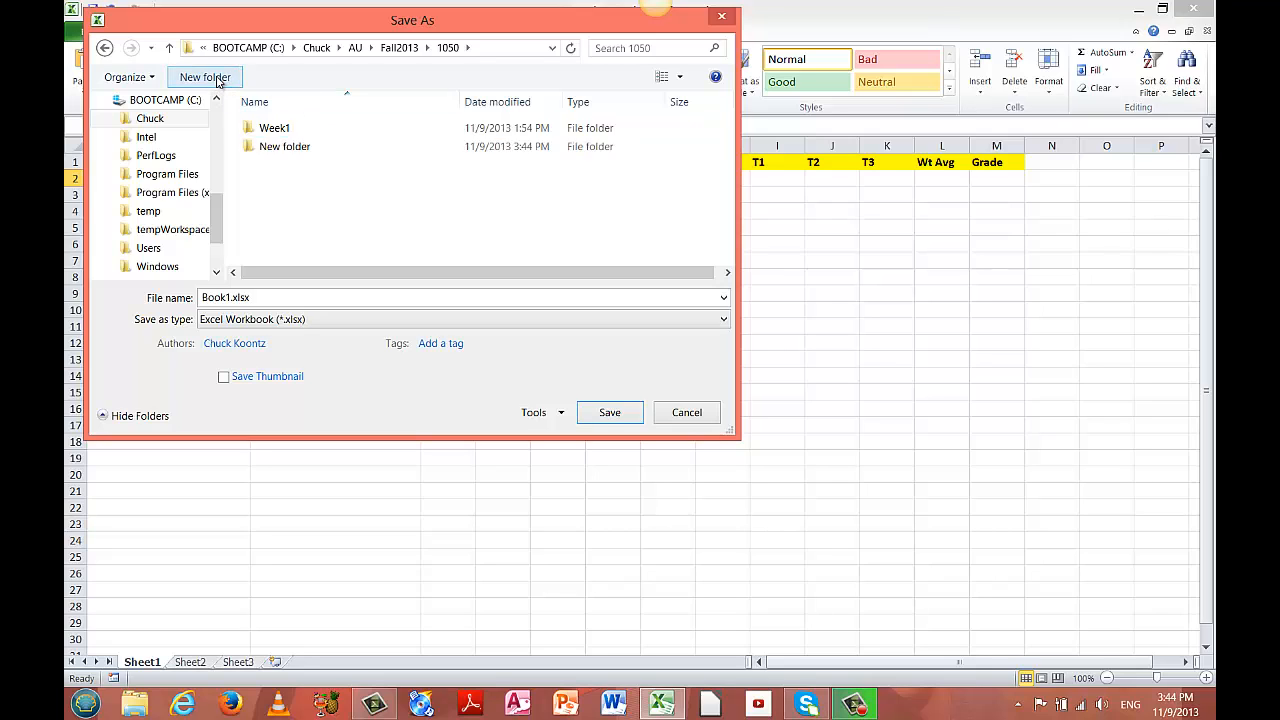
type("Week2")
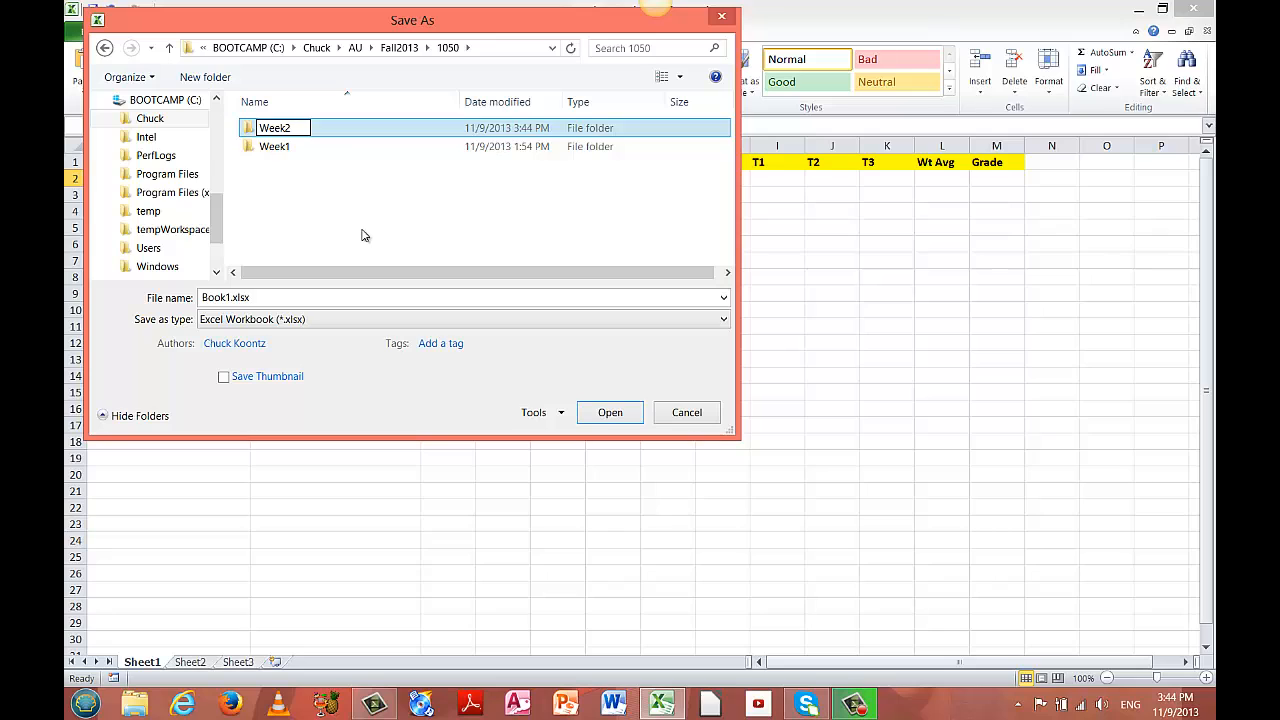
key("Return")
double_click(277, 147)
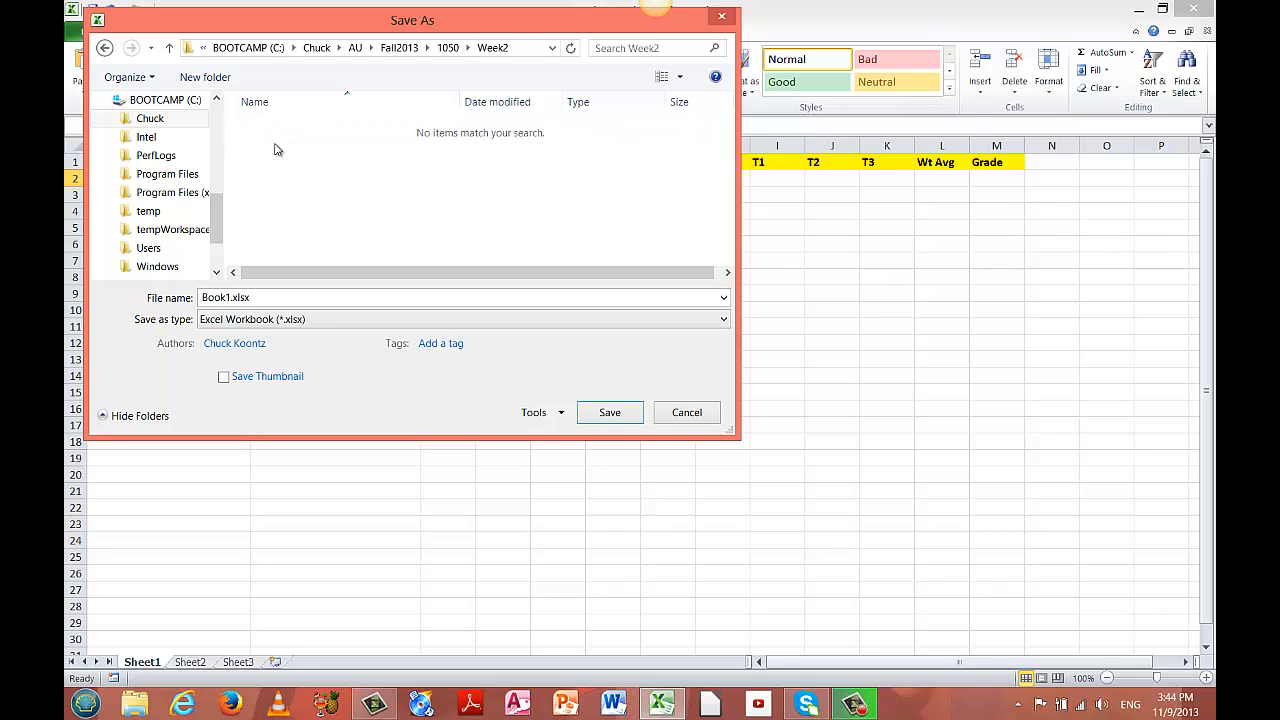
- Name the workbook GradebookDemo1.xlsx and save it in the Week2 folder
double_click(231, 298)
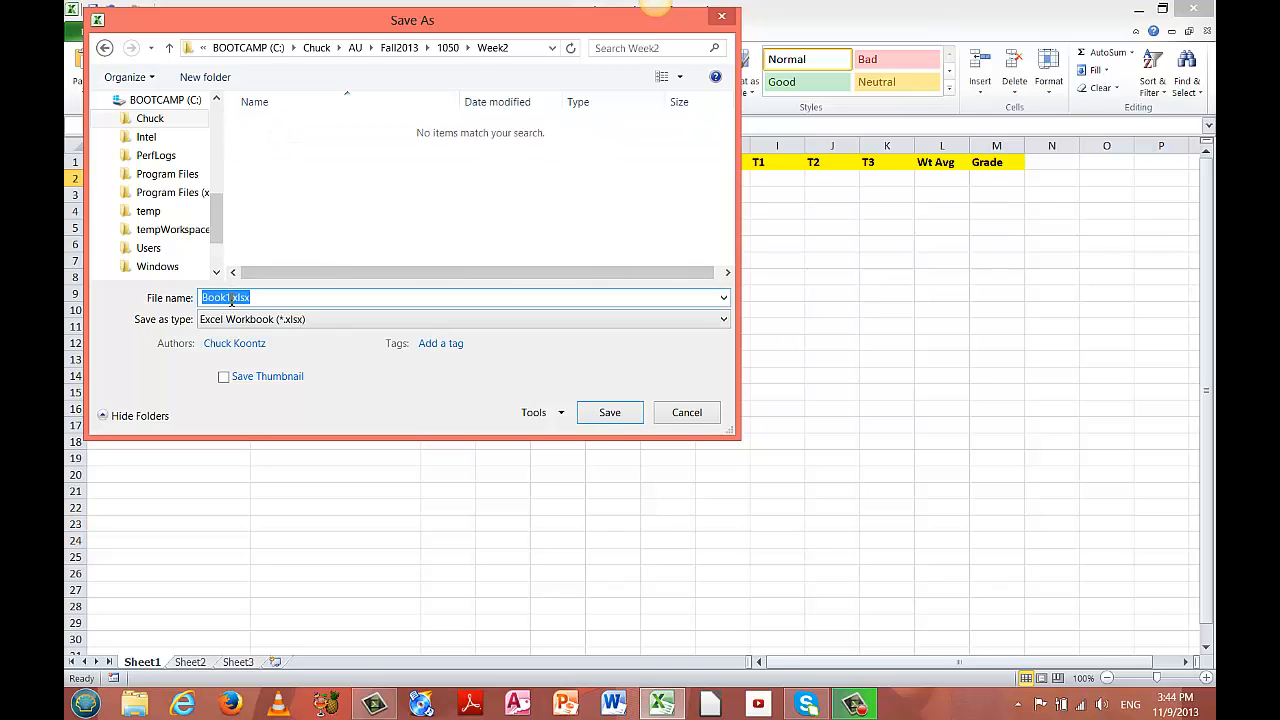
left_click_drag(231, 298, 148, 306)
type("Grad")
type("ebook")
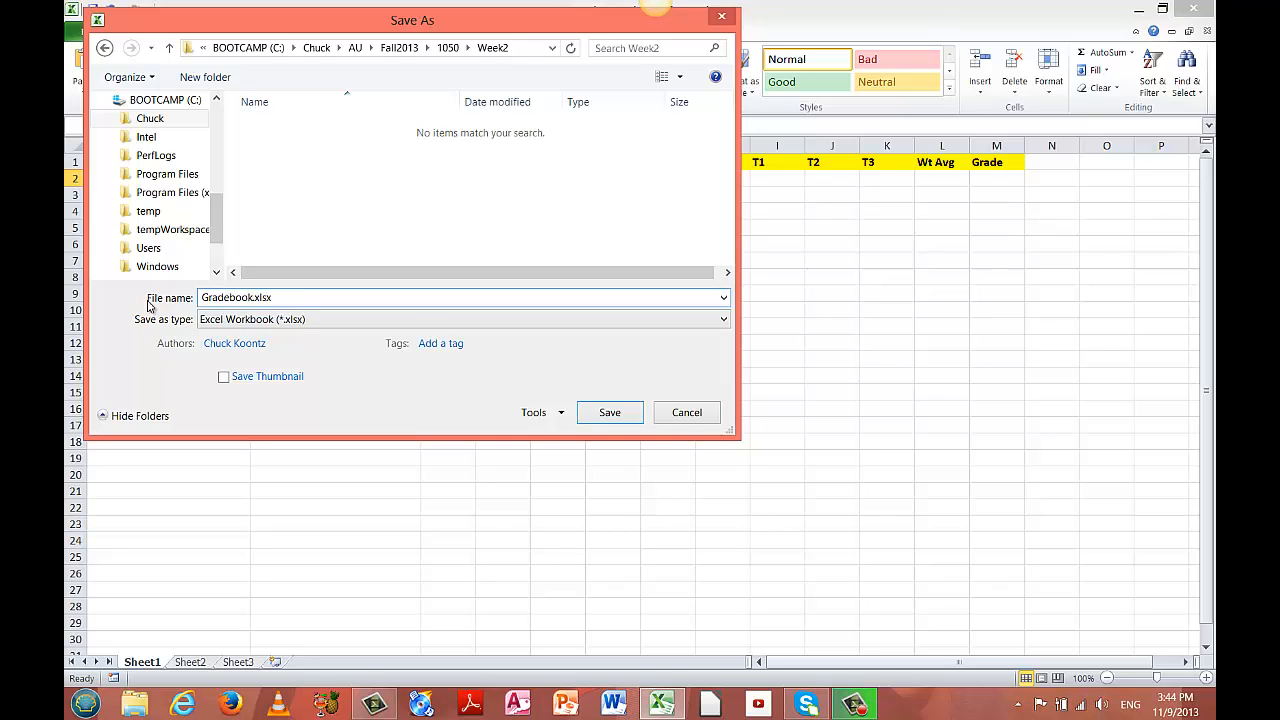
type("Demo1")
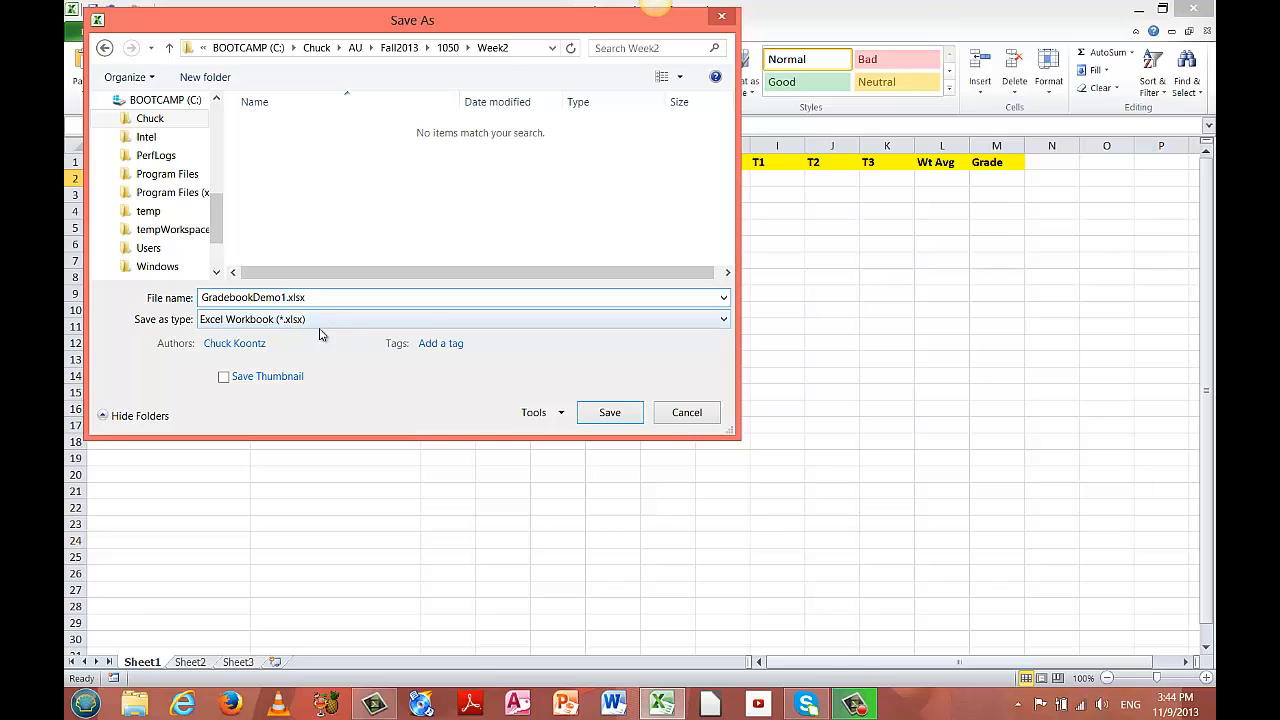
left_click(608, 413)
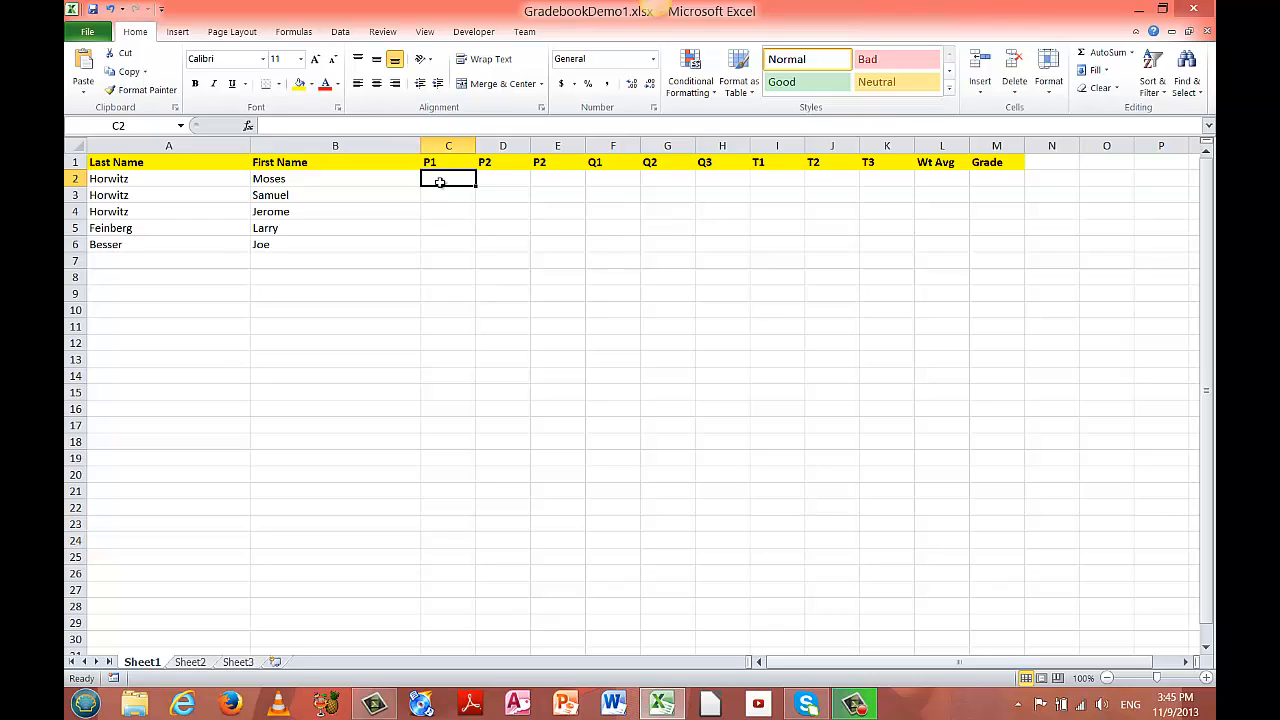
- Enter 100 as the first student's P1 score in cell C2 and fill it down through cell C6
type("100")
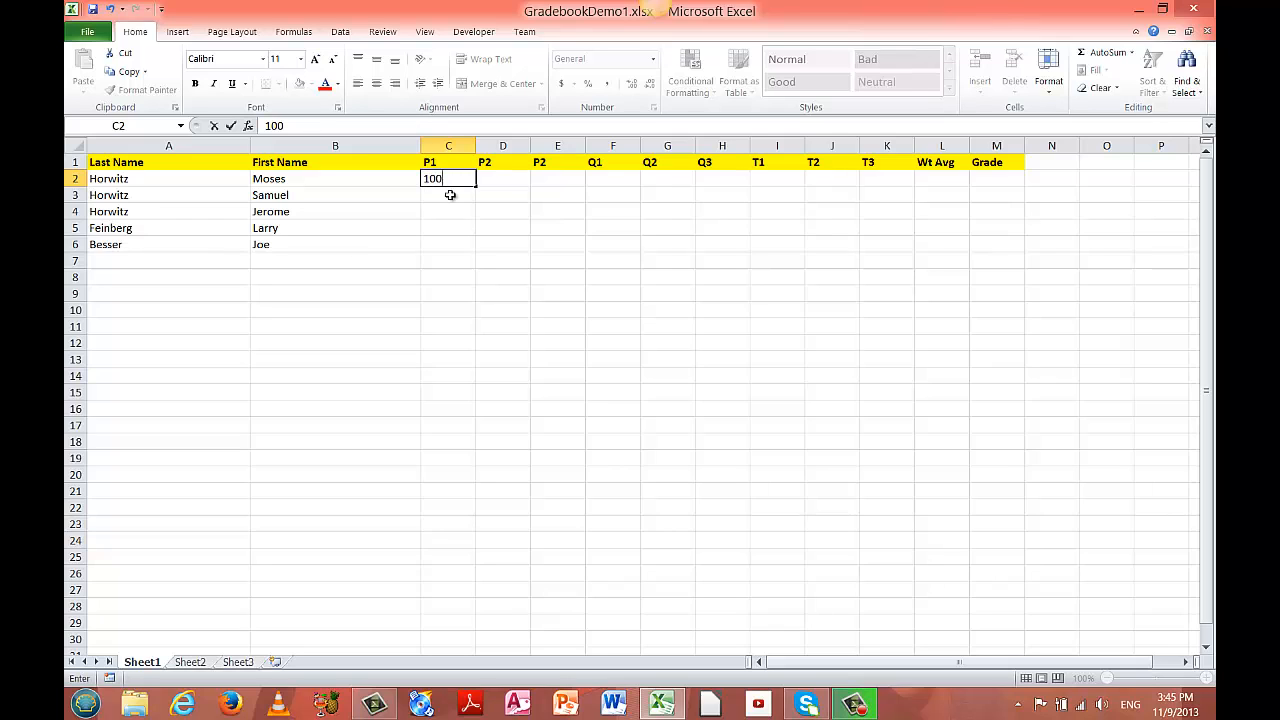
left_click(457, 214)
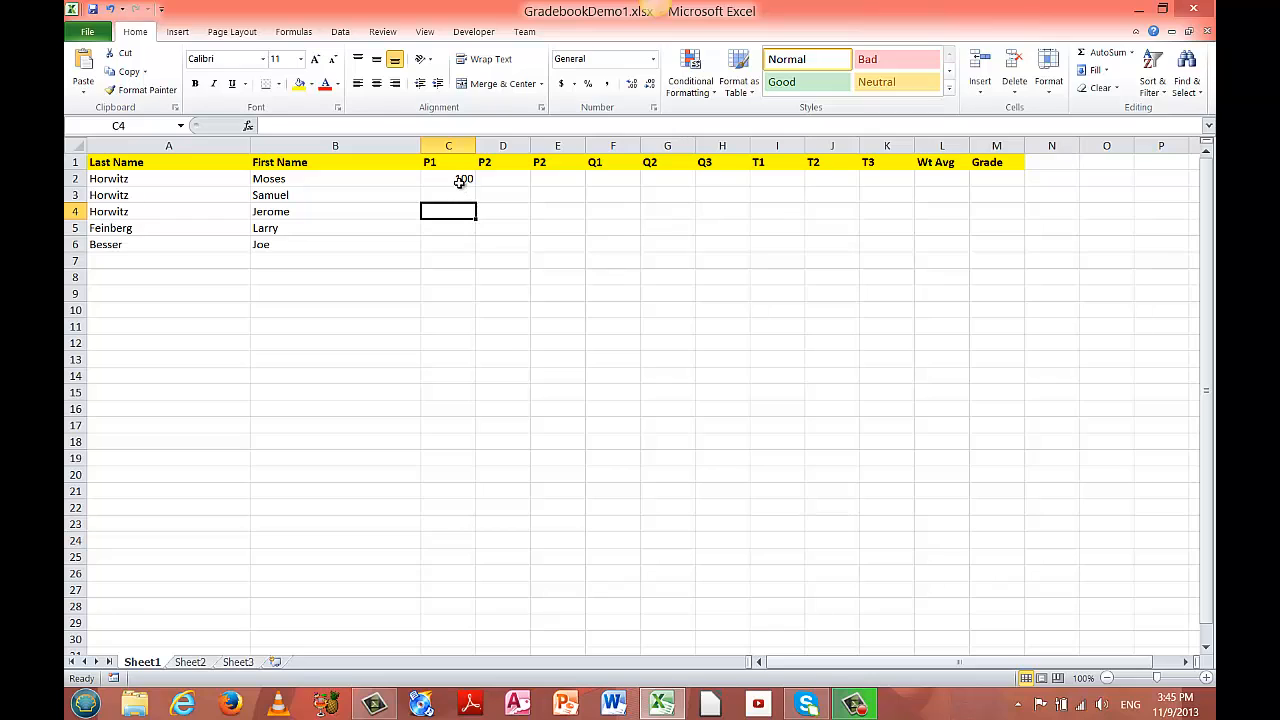
left_click(462, 178)
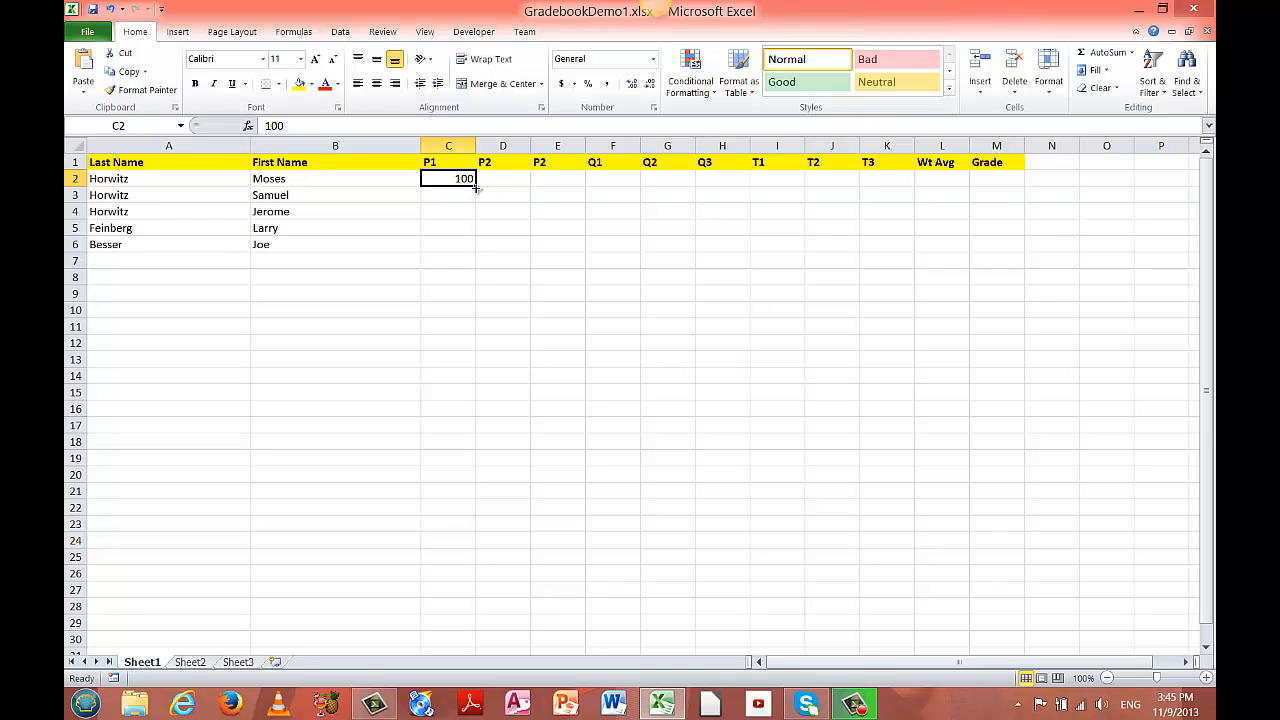
left_click_drag(477, 186, 477, 248)
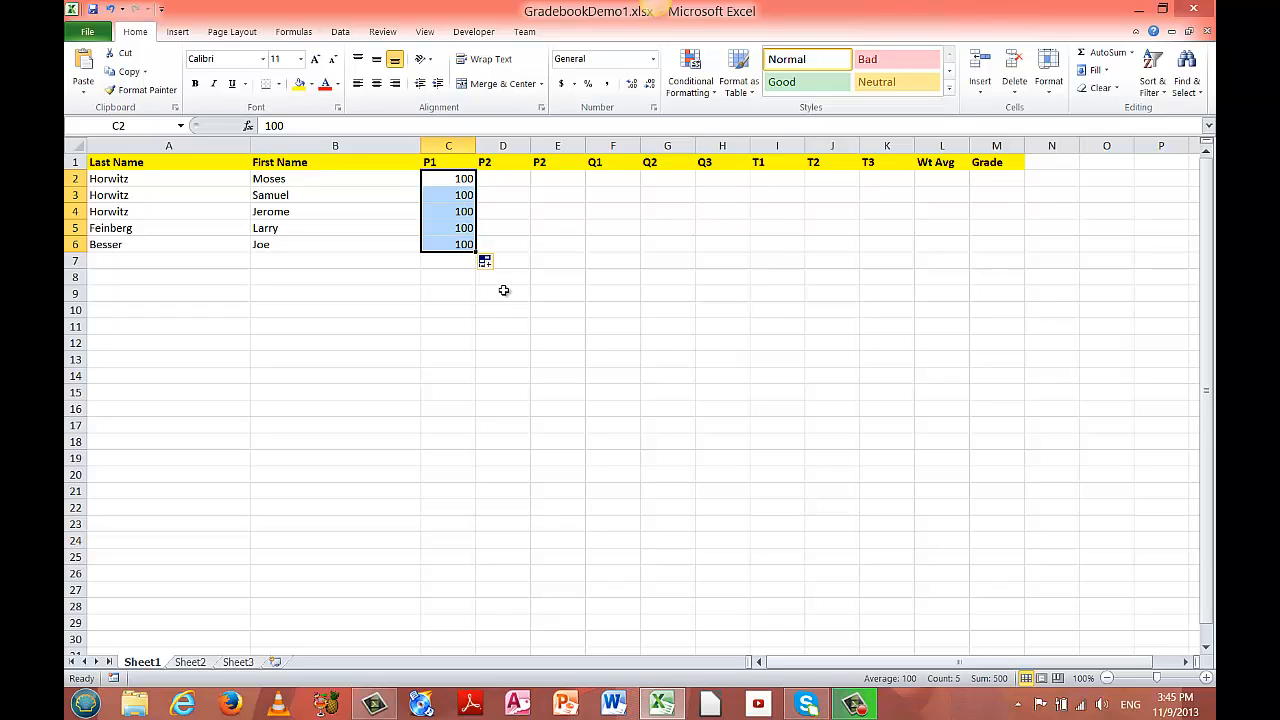
left_click(503, 290)
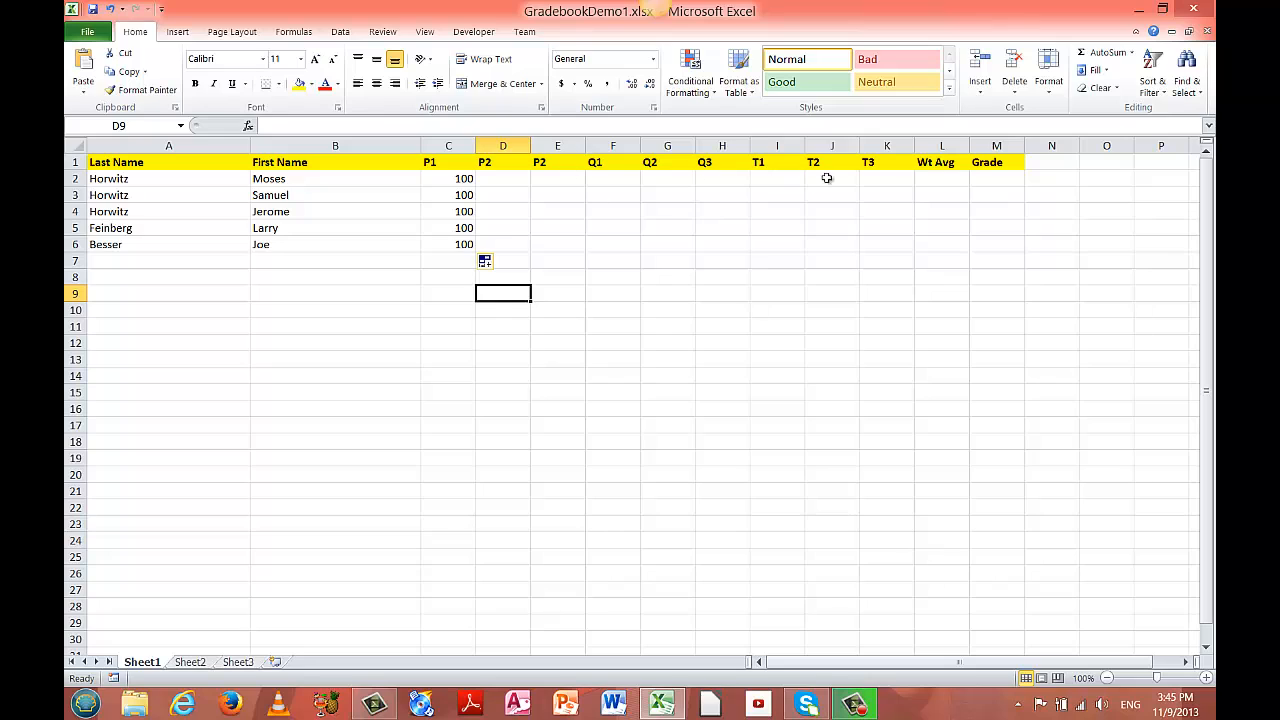
- Enter 100 as the first student's Q1 score in cell F2
left_click(622, 180)
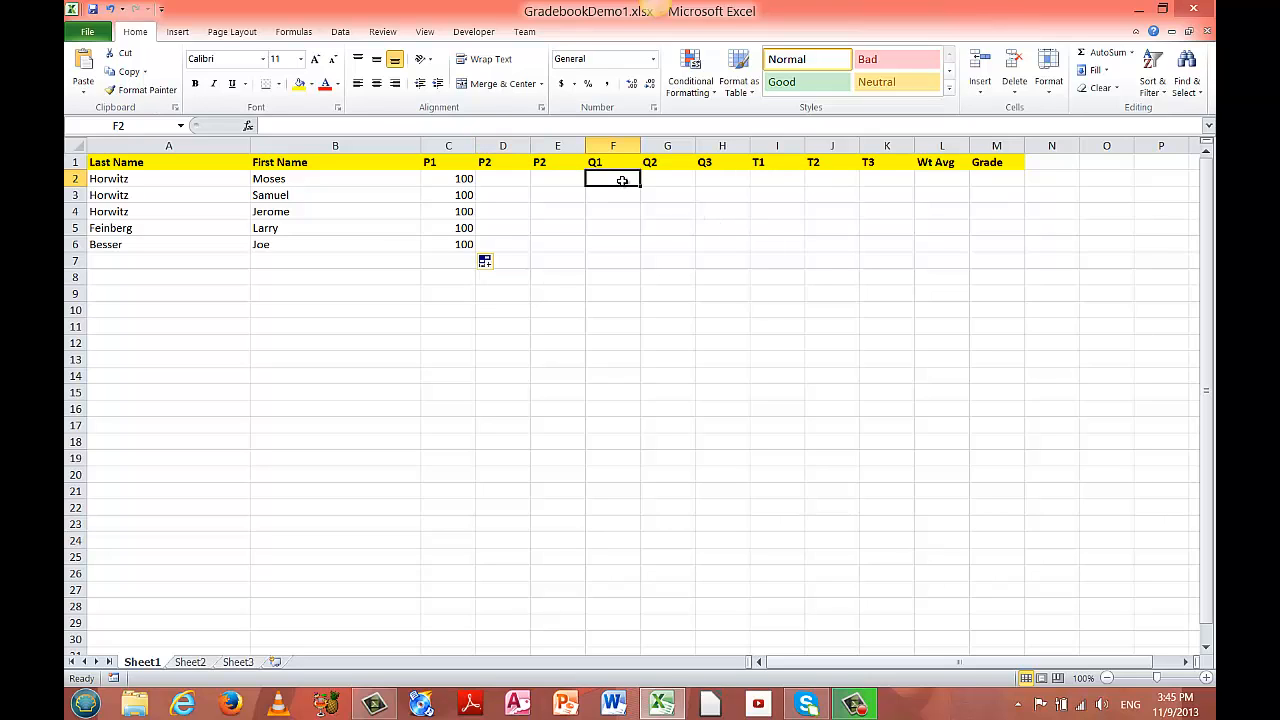
type("100")
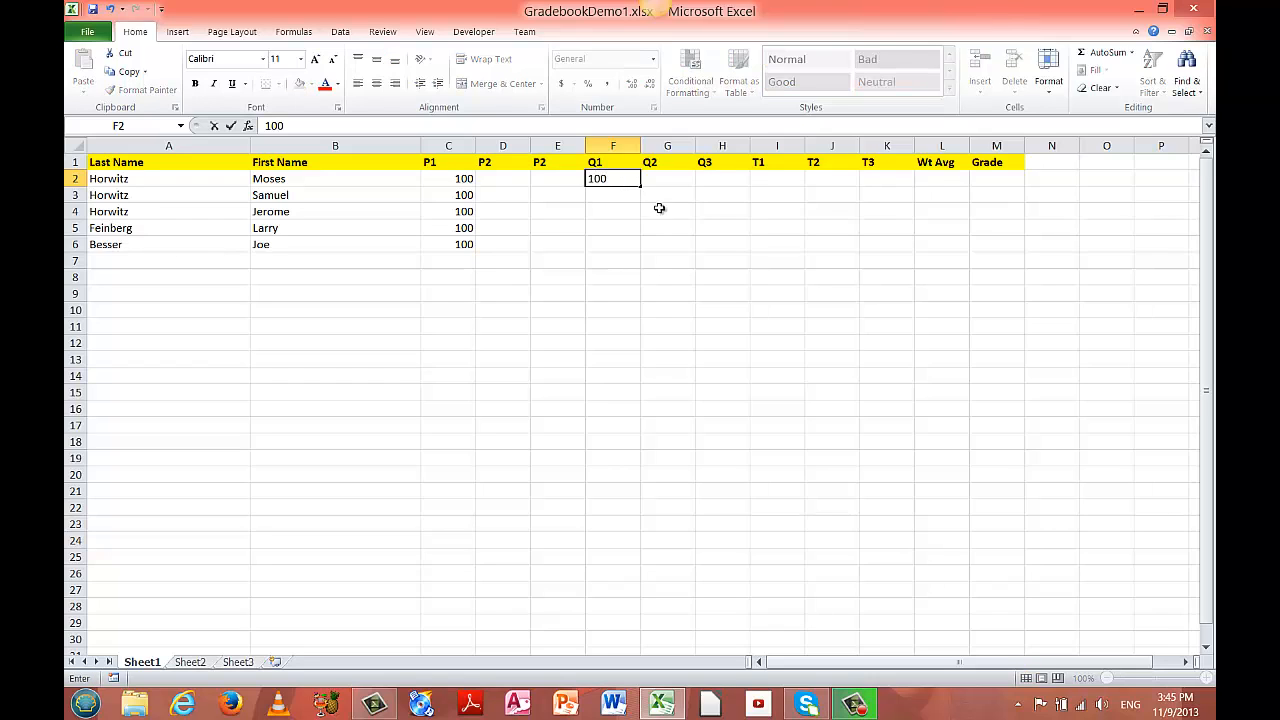
left_click(675, 212)
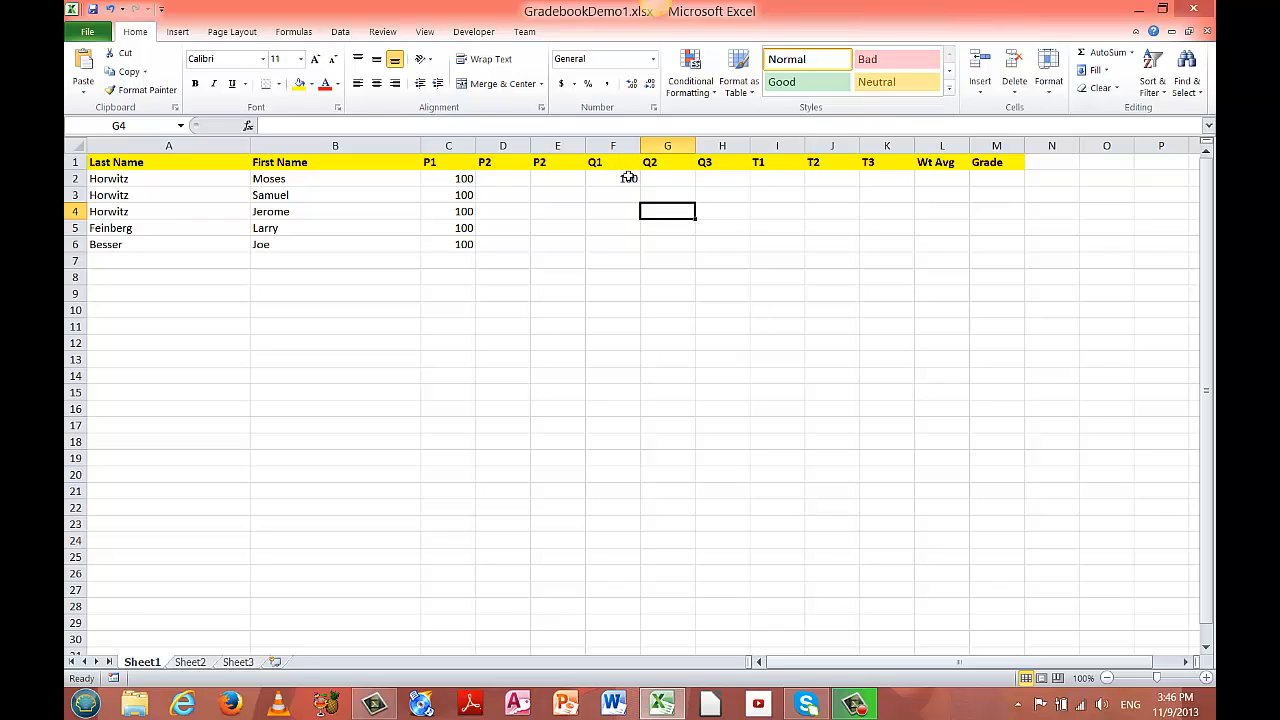
left_click(628, 177)
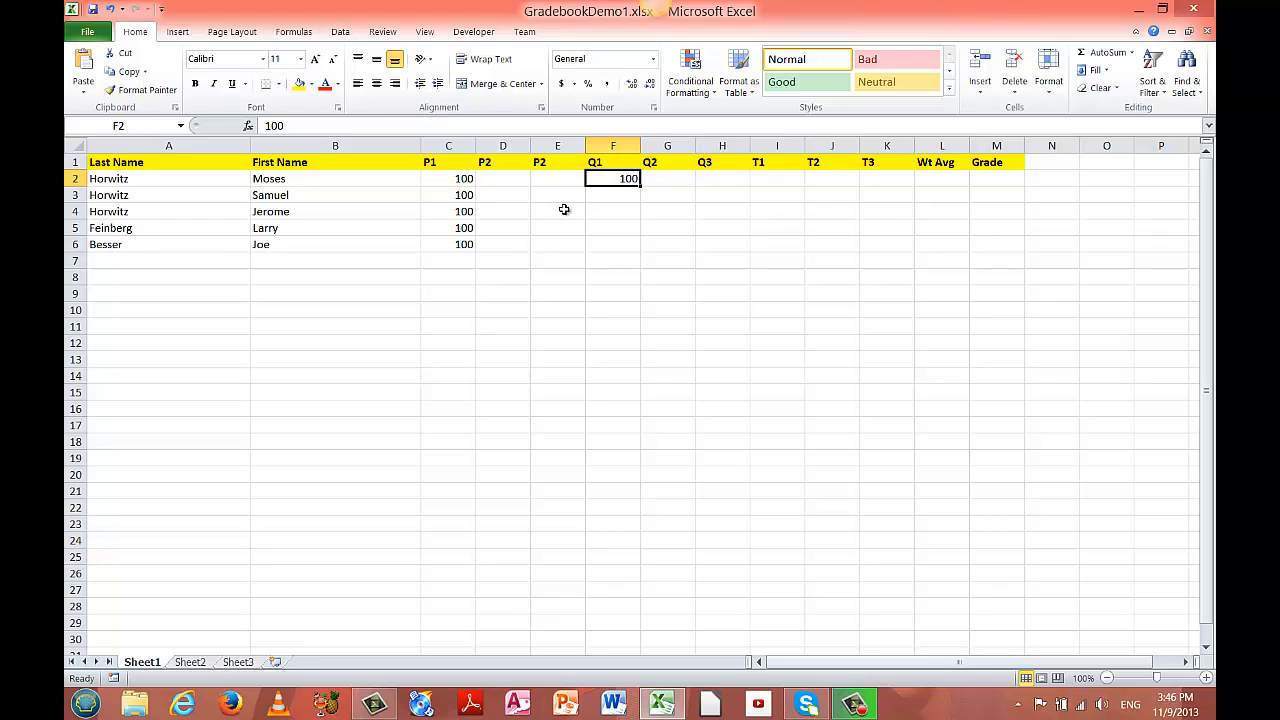
left_click(624, 193)
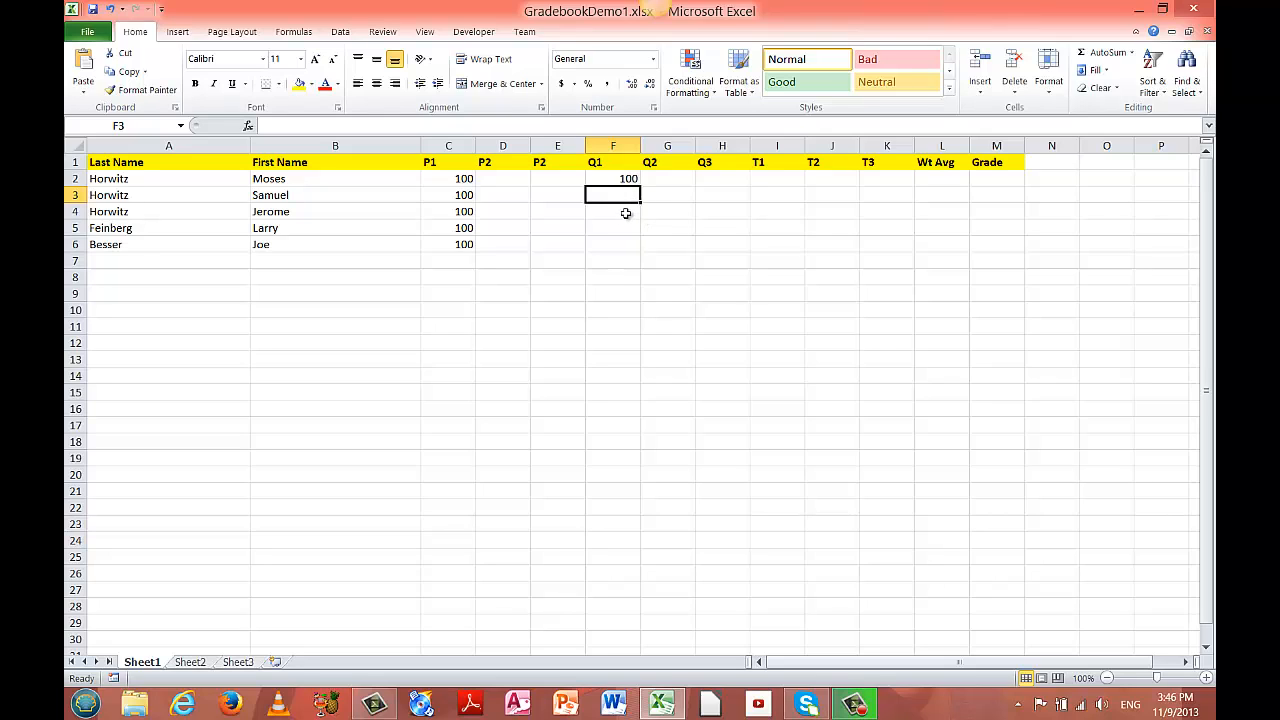
left_click(625, 213)
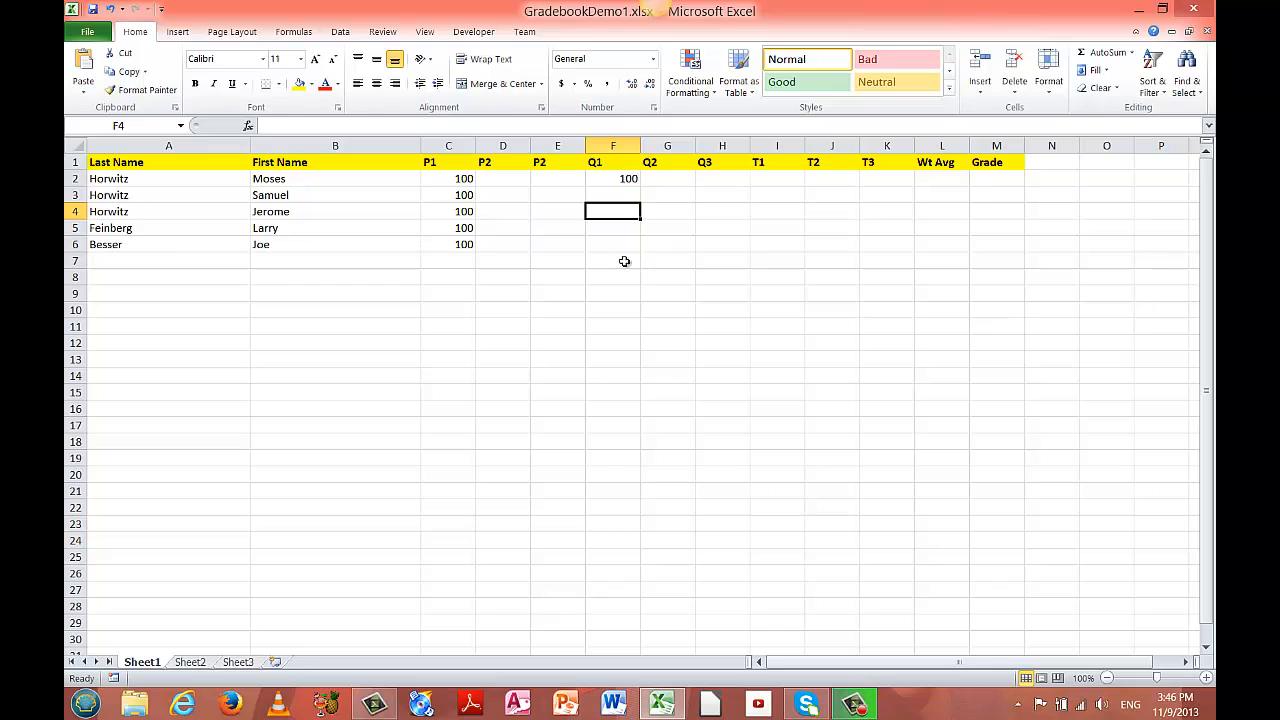
left_click(630, 178)
right_click(630, 178)
key("Escape")
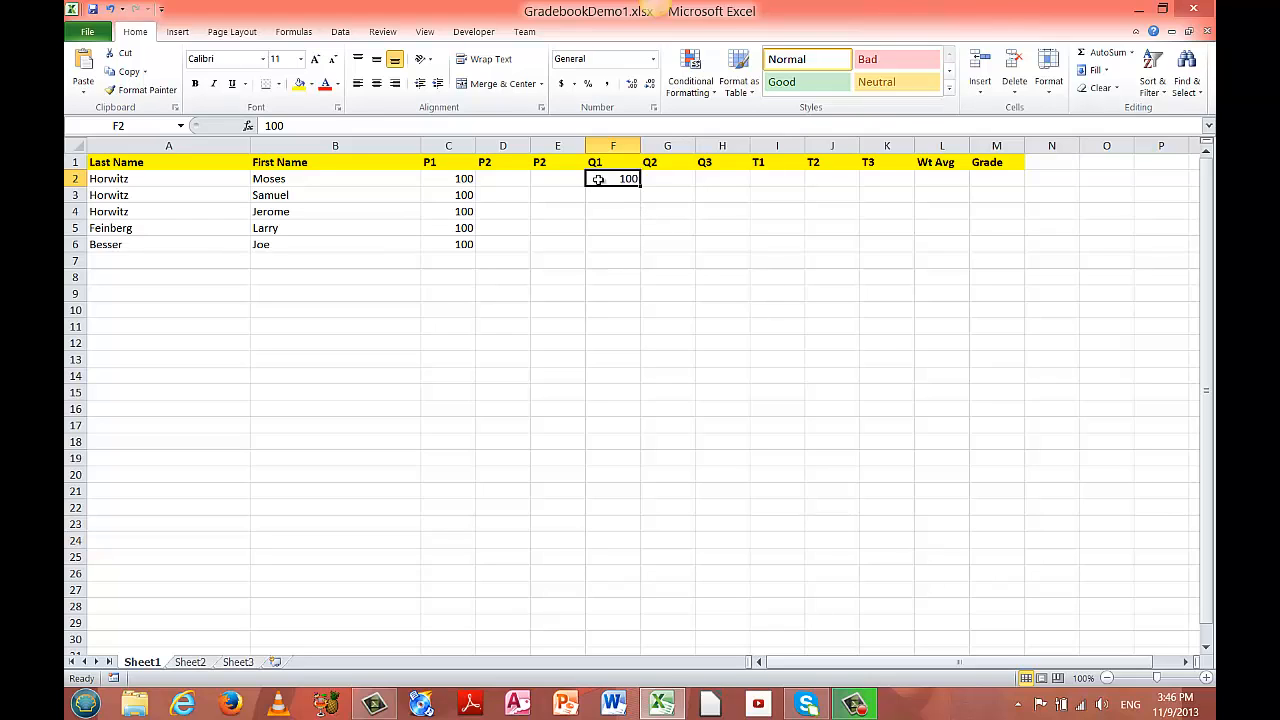
left_click(799, 294)
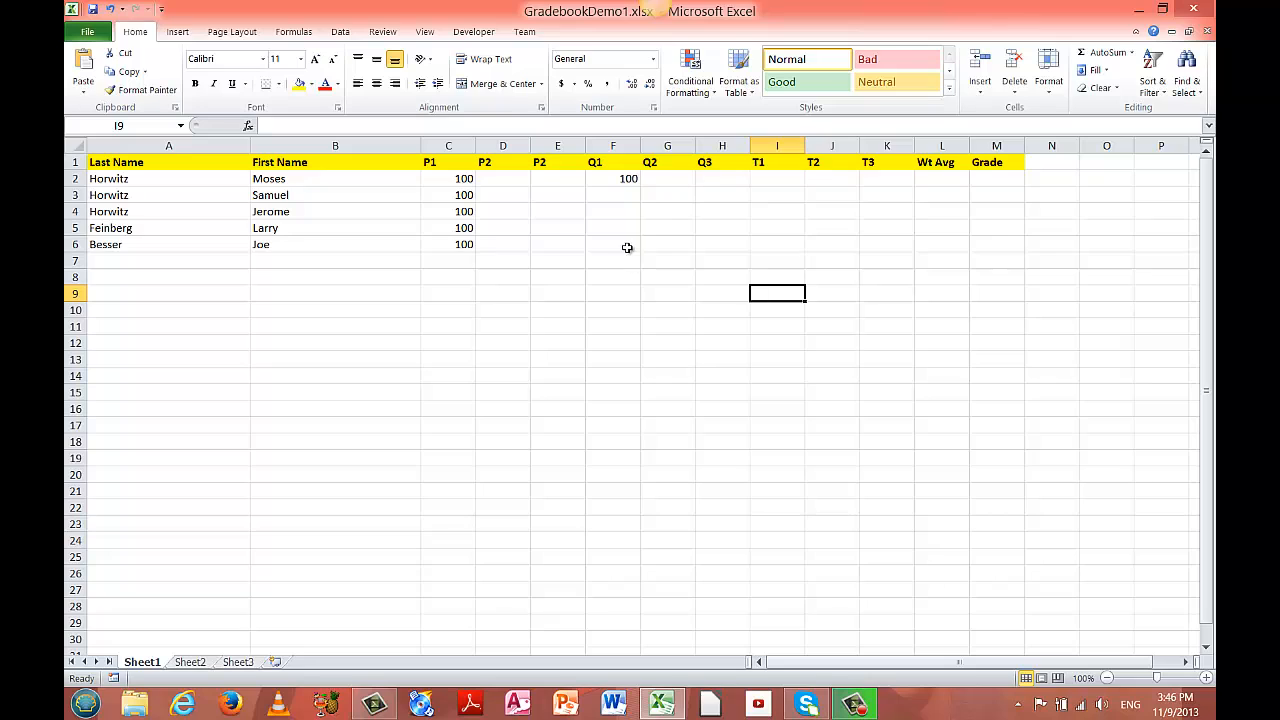
- Fill the Q1 scores in cells F2 through F6 with a linear column series using a step value of -10
left_click(606, 178)
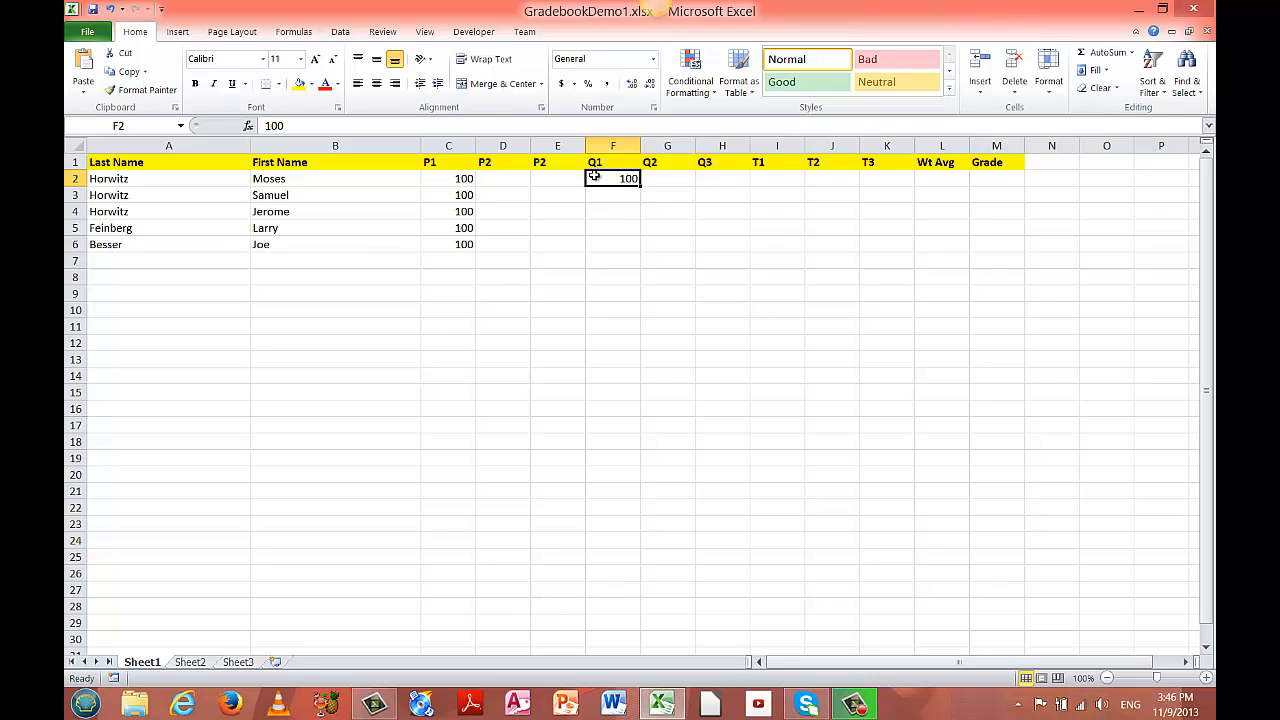
left_click_drag(594, 176, 590, 249)
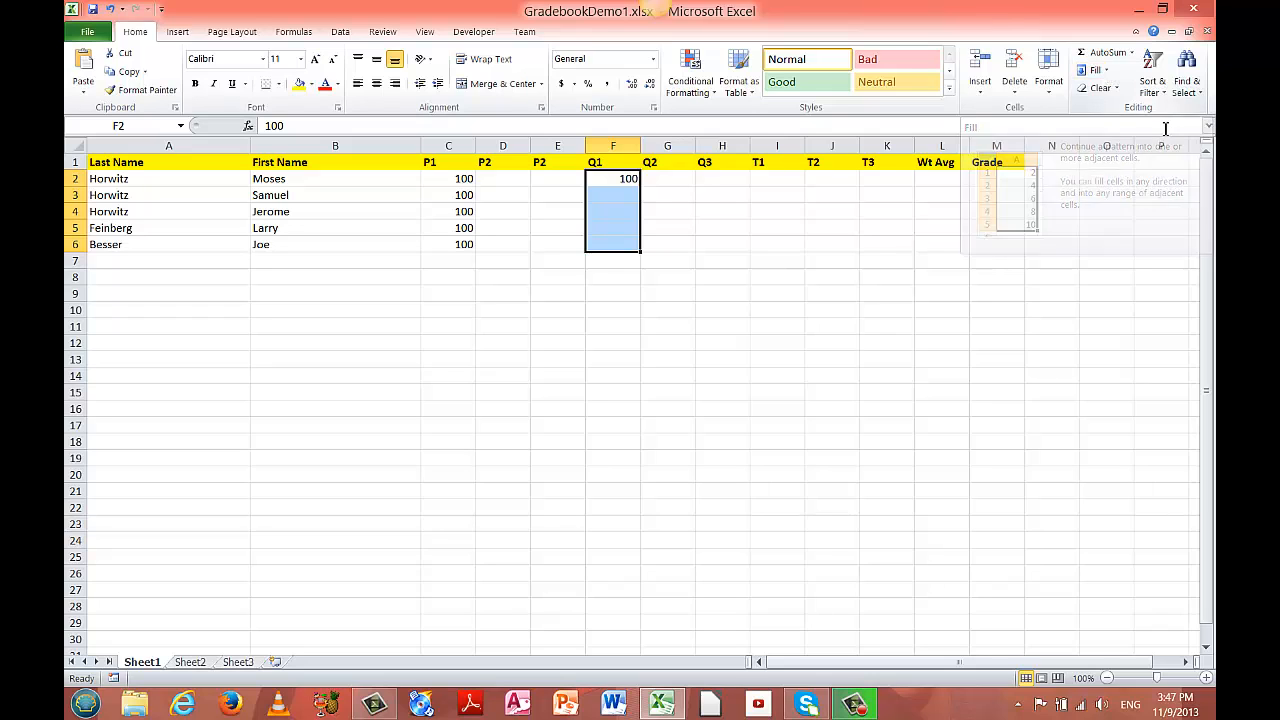
left_click(1107, 73)
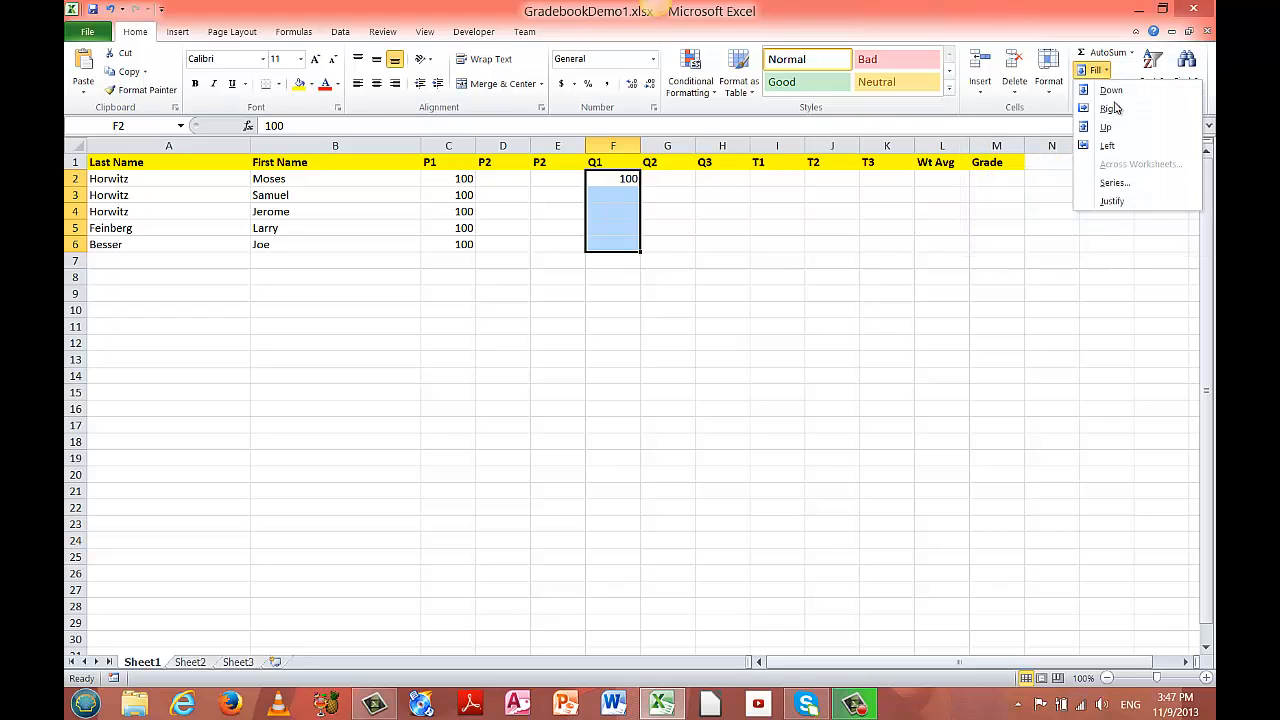
left_click(1120, 185)
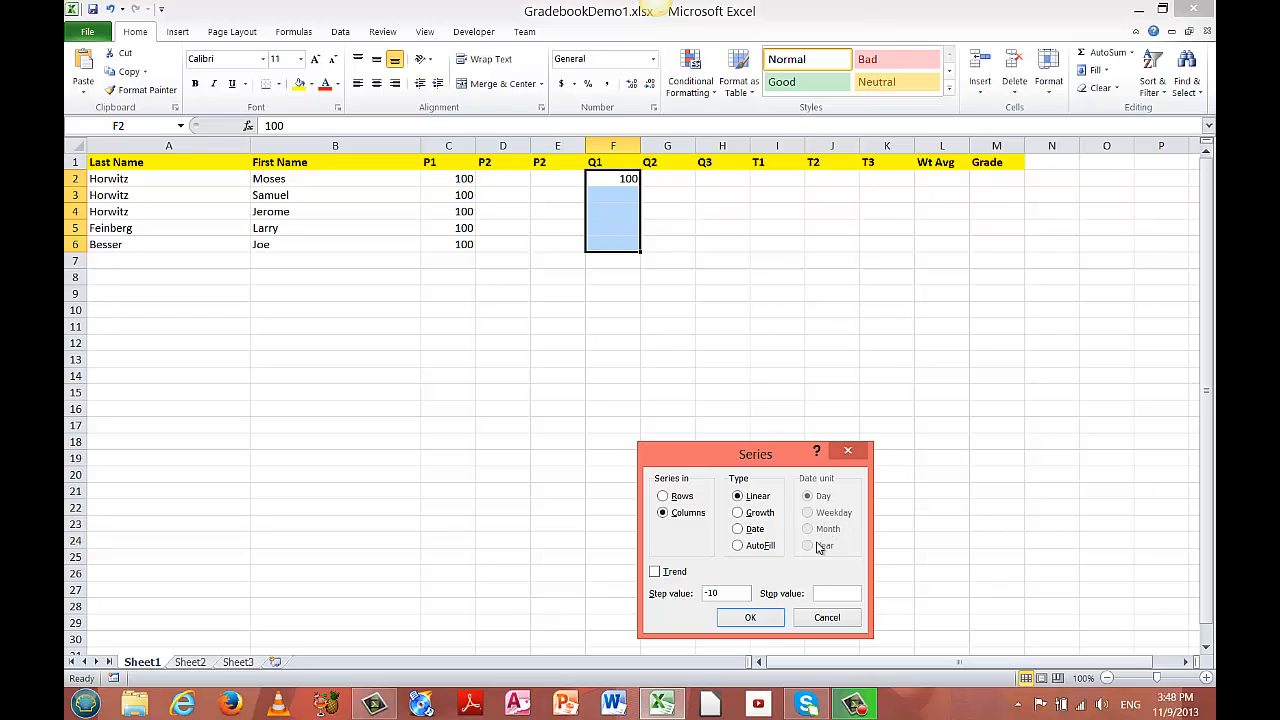
left_click(760, 619)
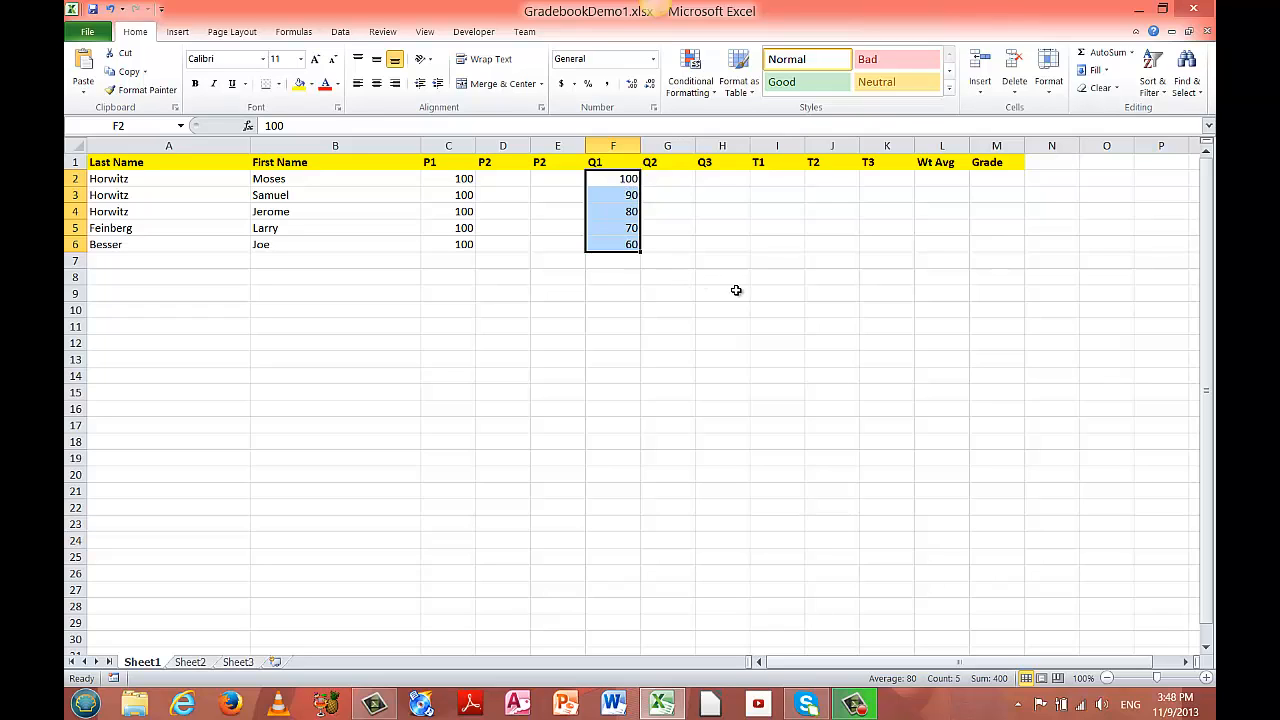
left_click(820, 313)
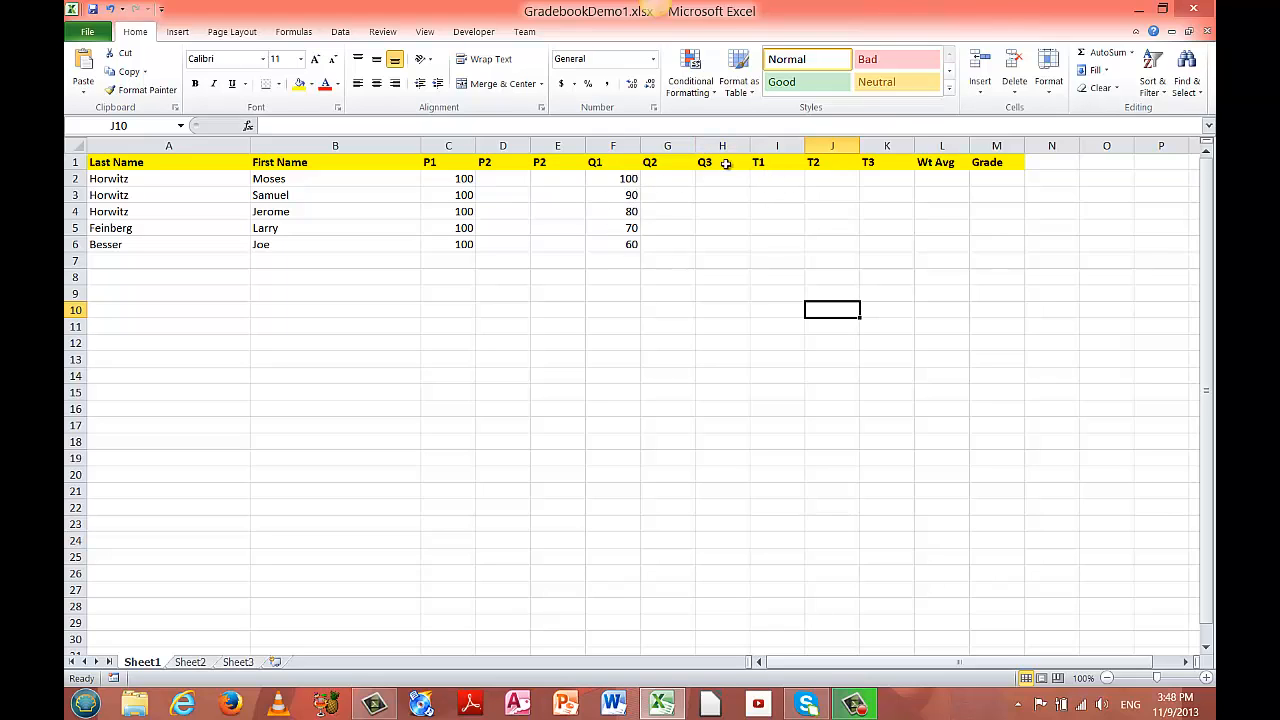
- Enter the T1 scores 99, 89, 69, 78 and 71 in cells I2 through I6
left_click(779, 179)
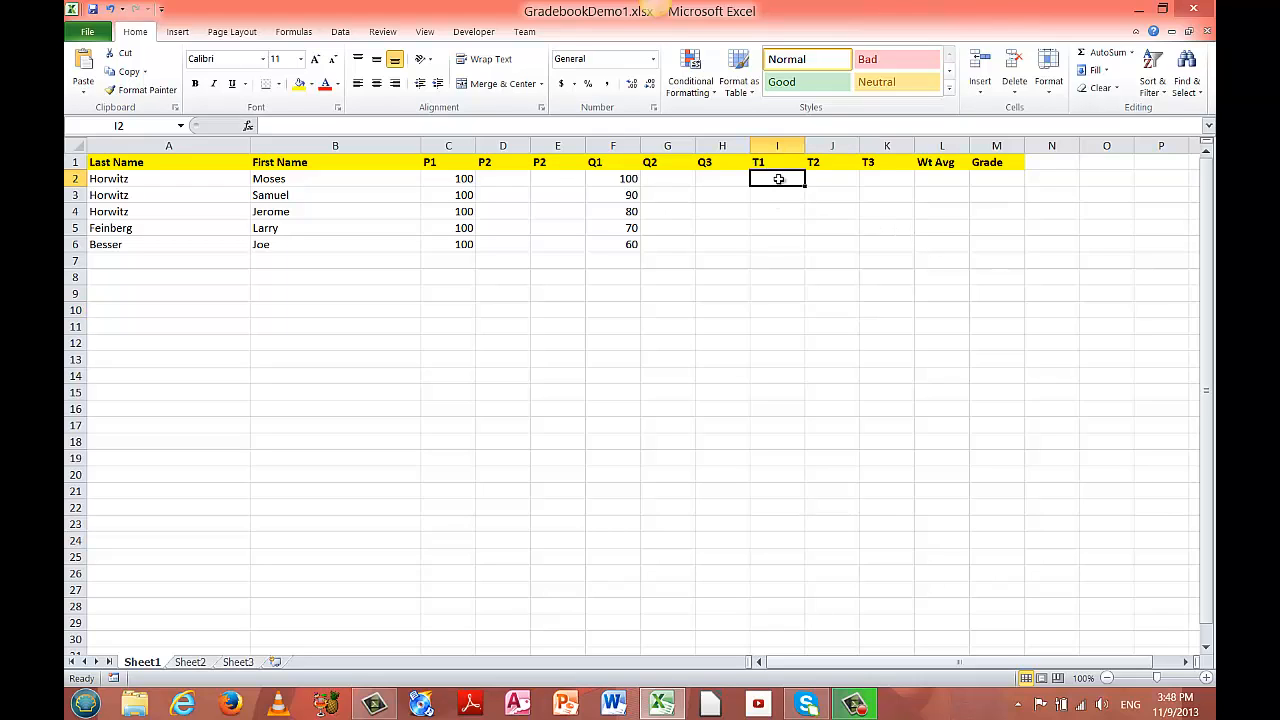
type("99")
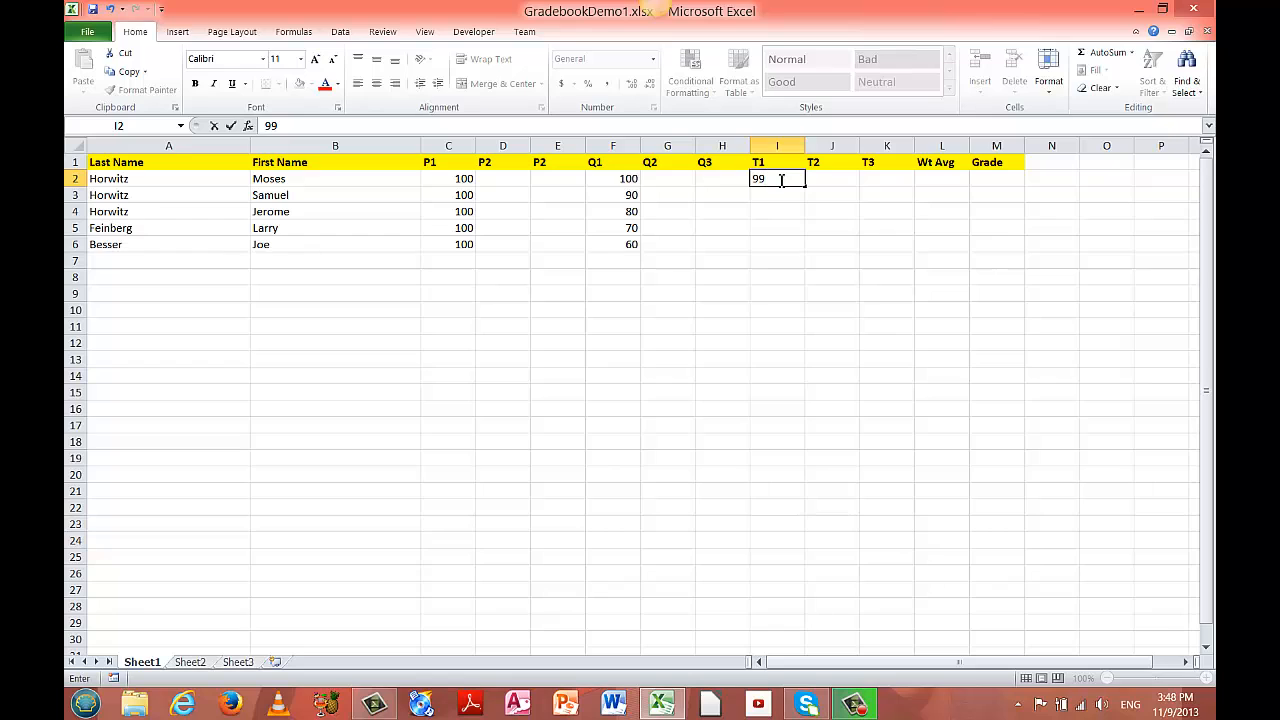
key("Return")
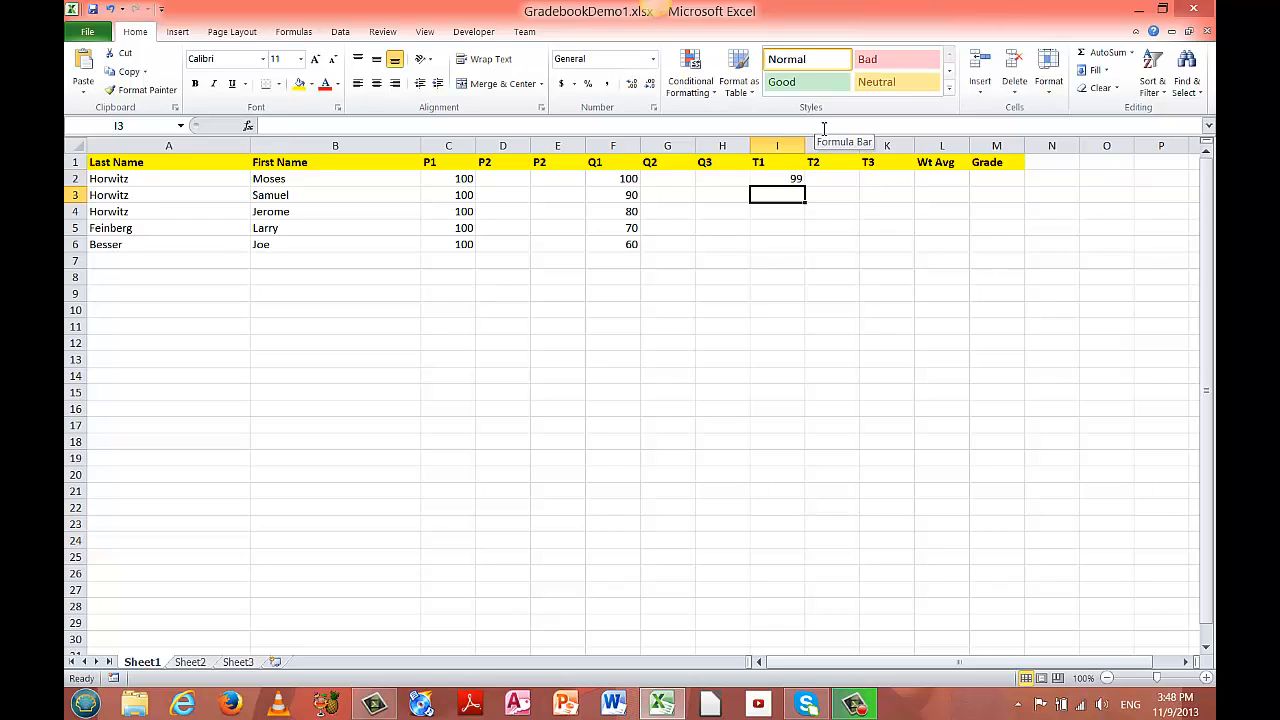
type("89")
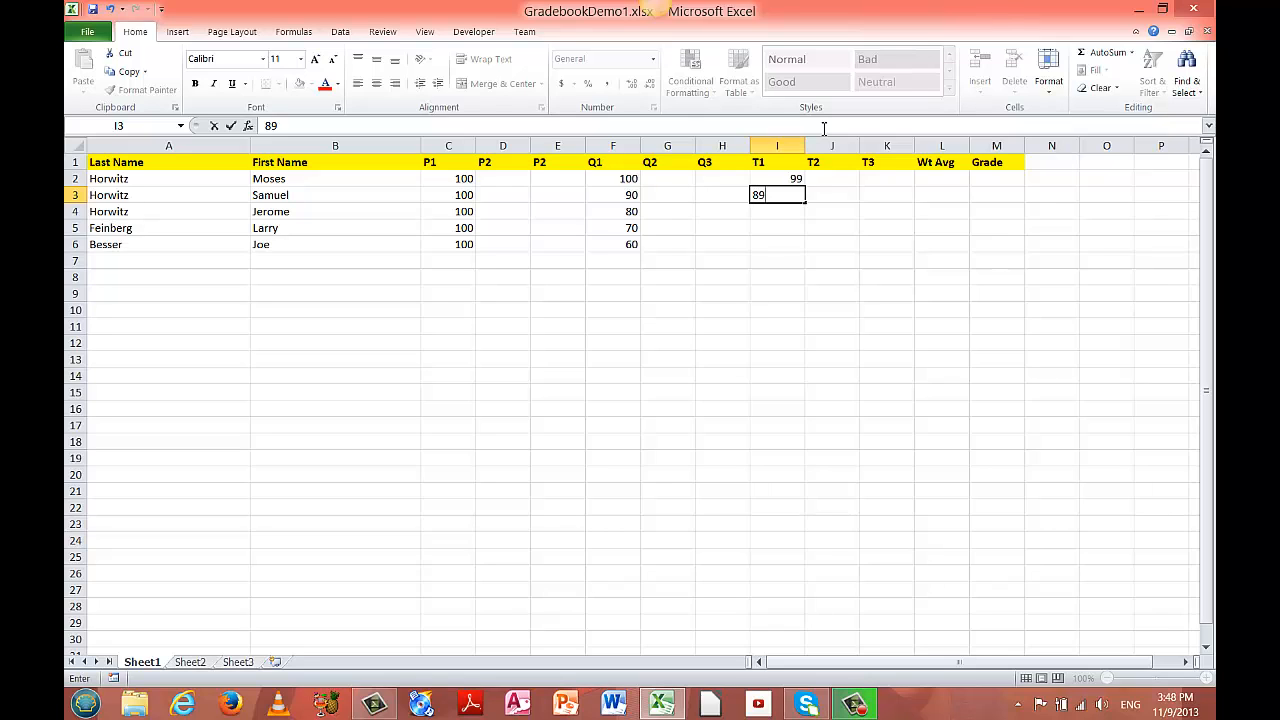
key("Return")
type("6")
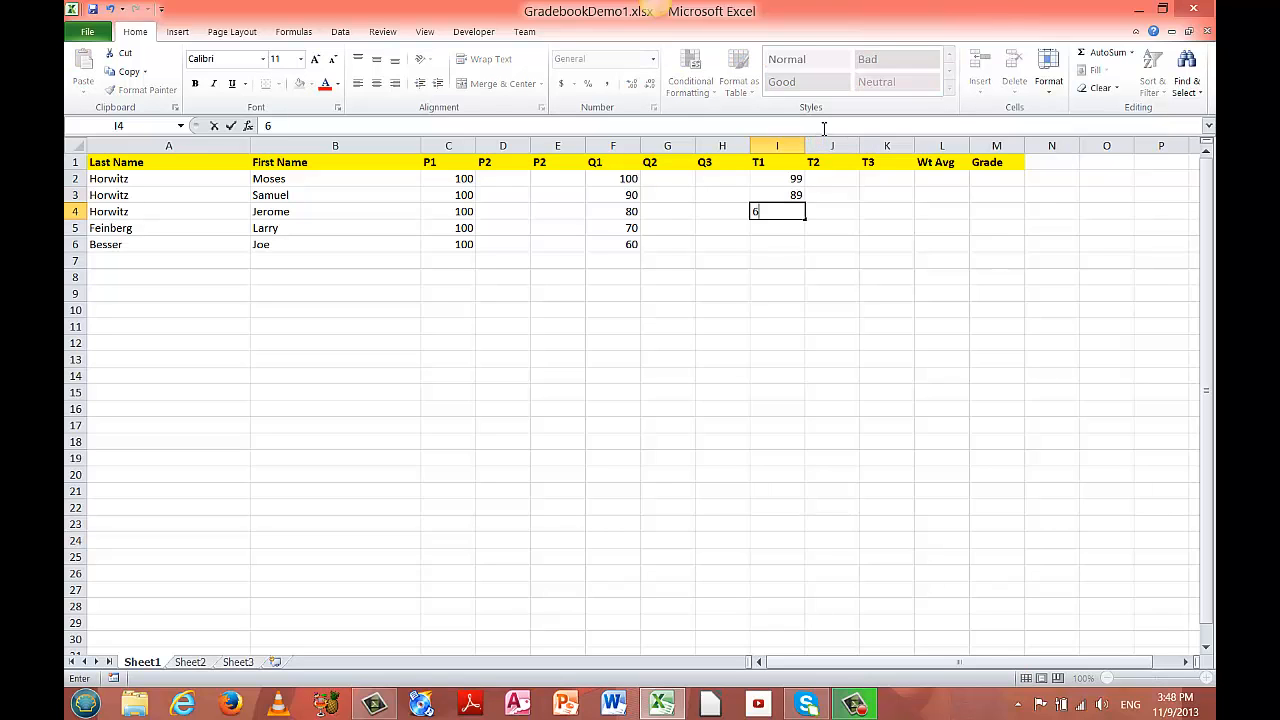
type("9")
key("Return")
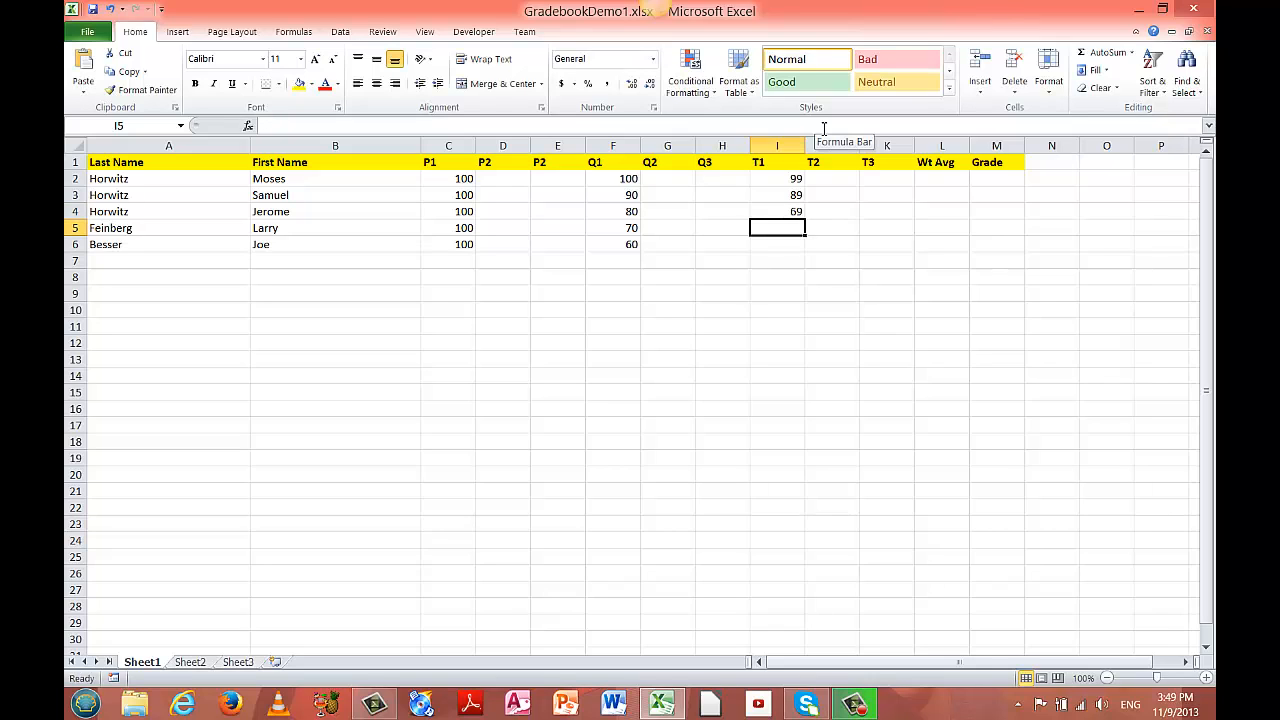
type("78")
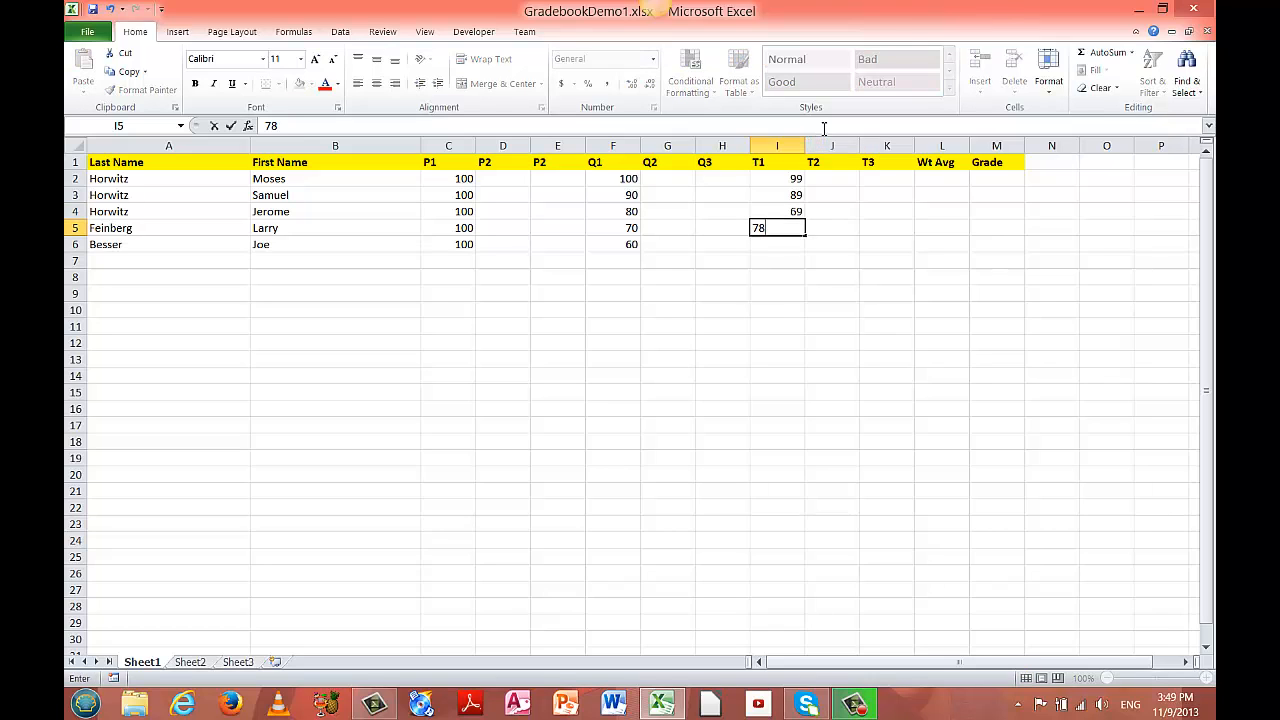
key("Return")
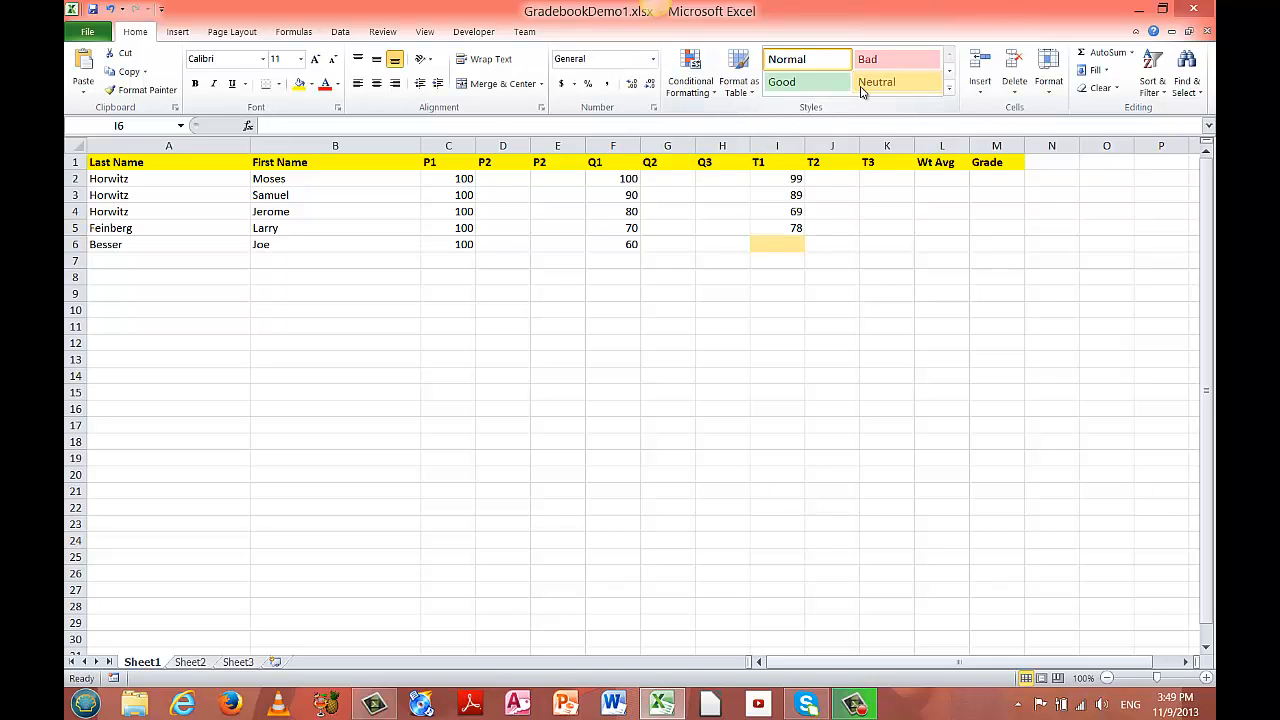
type("7")
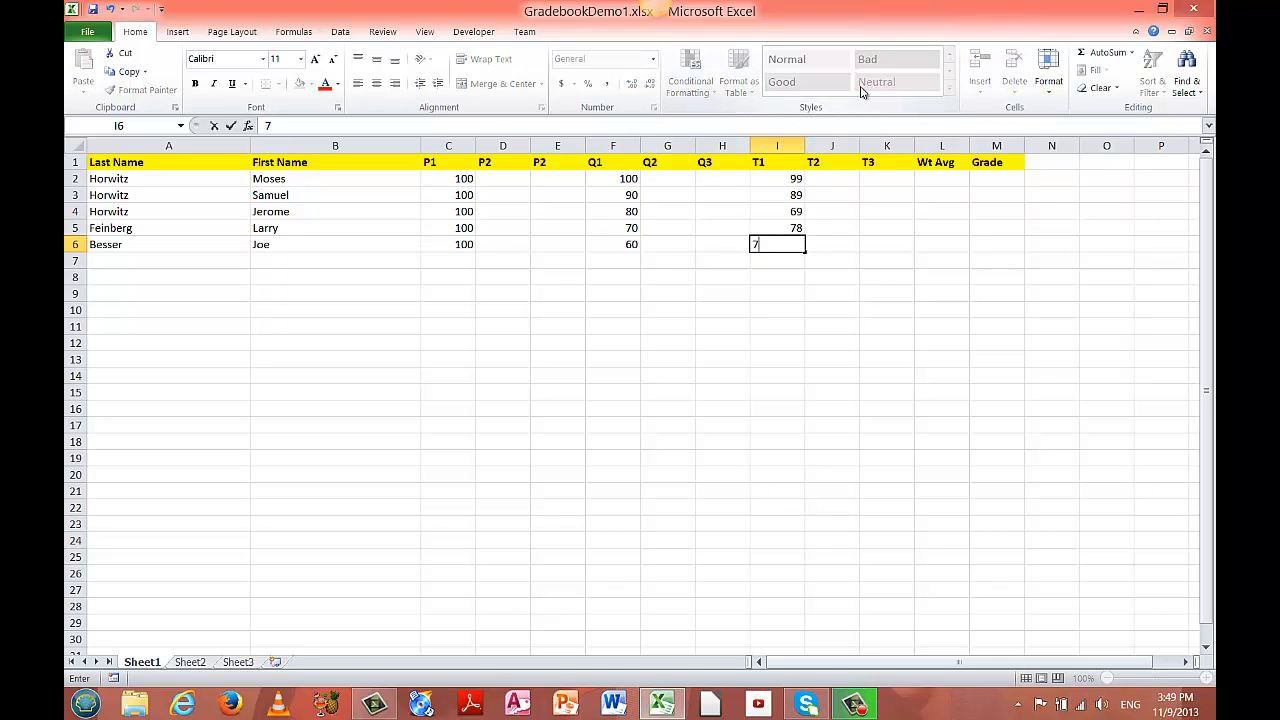
type("1")
left_click(783, 268)
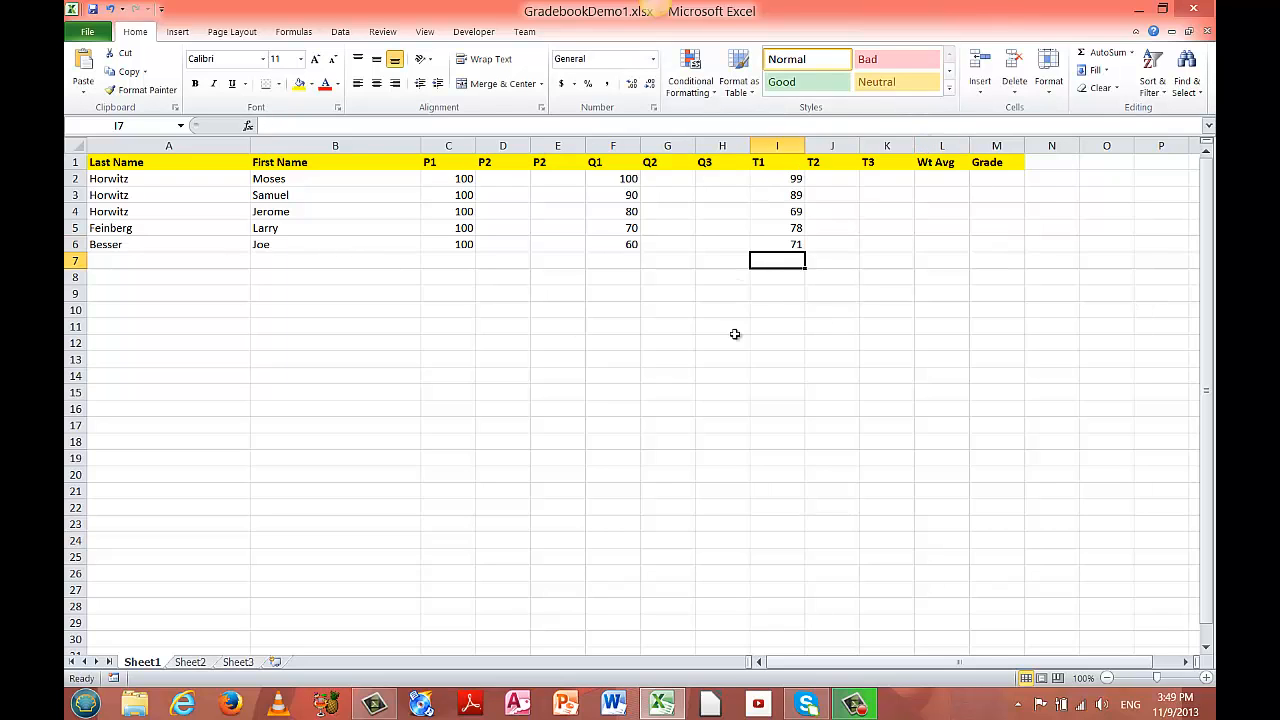
- Save the workbook with the newly entered scores
left_click_drag(772, 183, 771, 241)
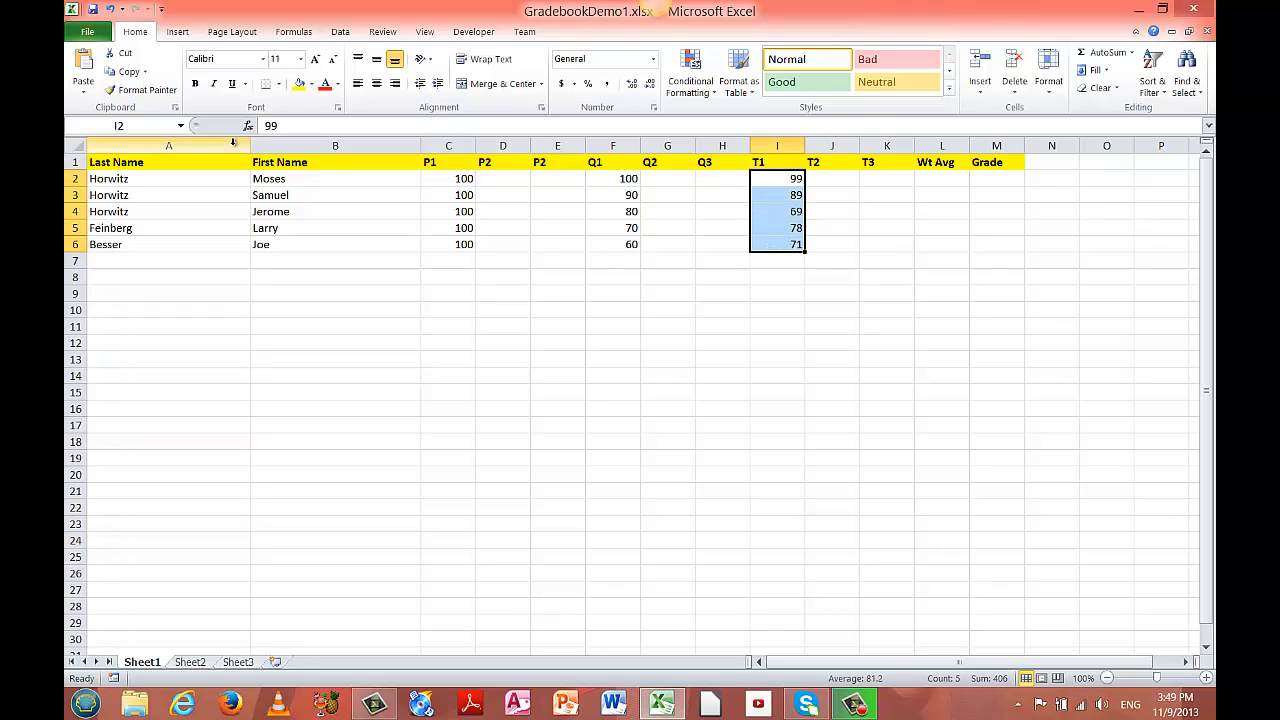
left_click(92, 12)
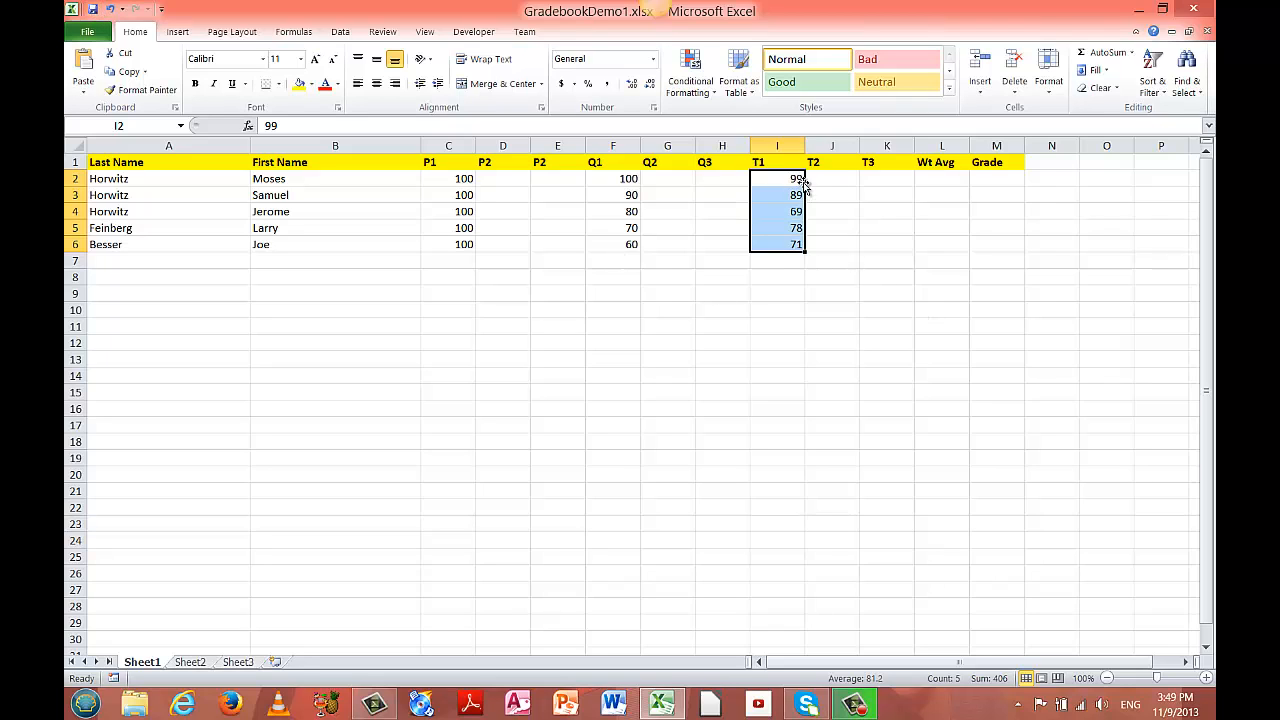
left_click(787, 273)
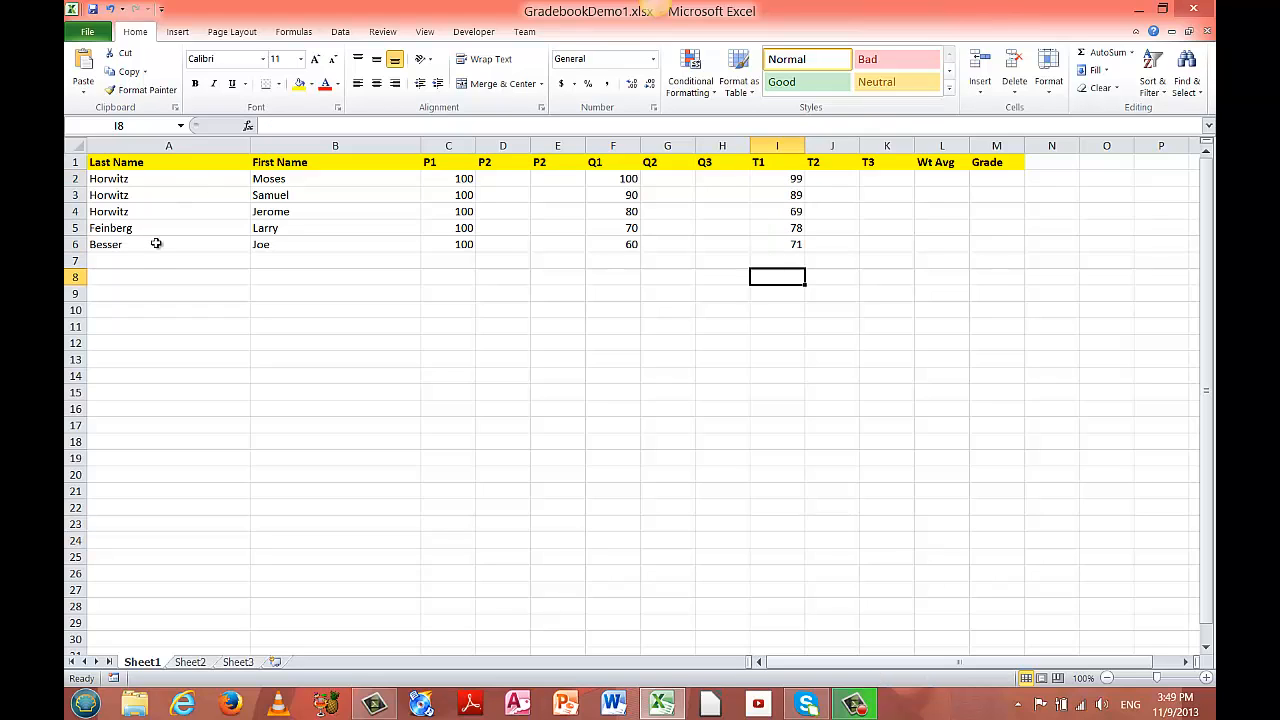
- Enter the row label Average in cell A8, below the student names
left_click(142, 273)
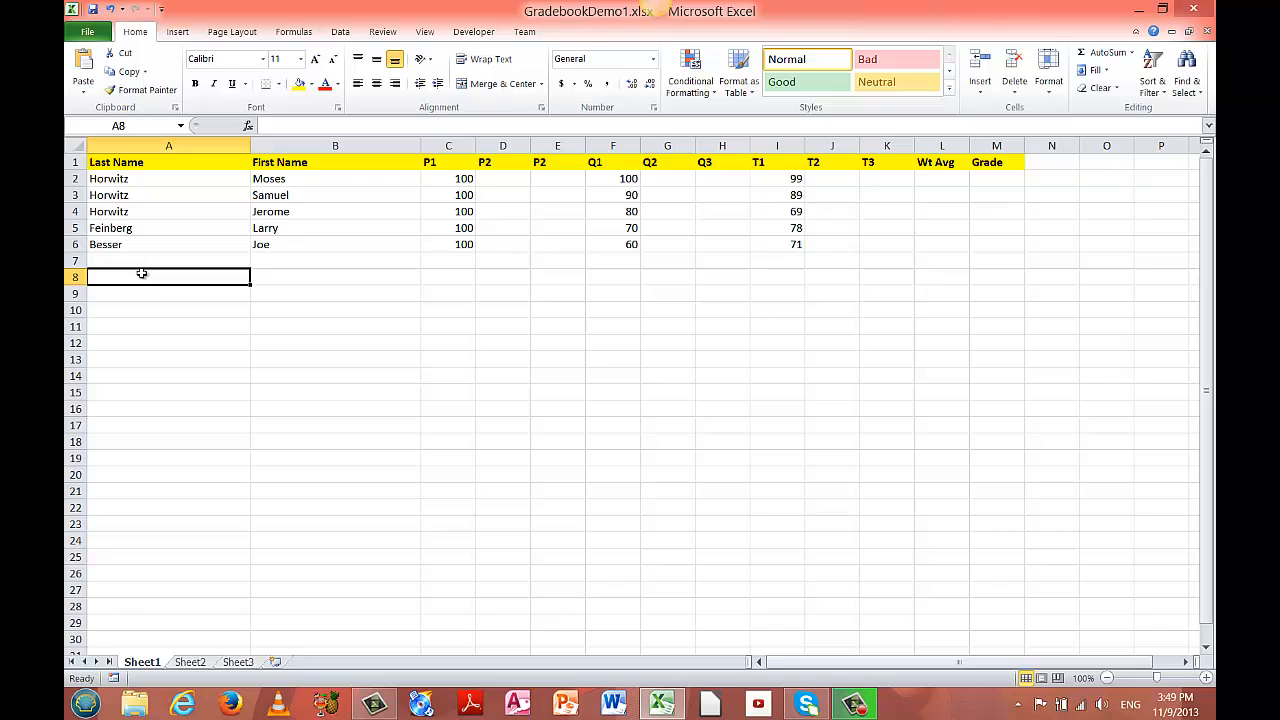
type("Aver")
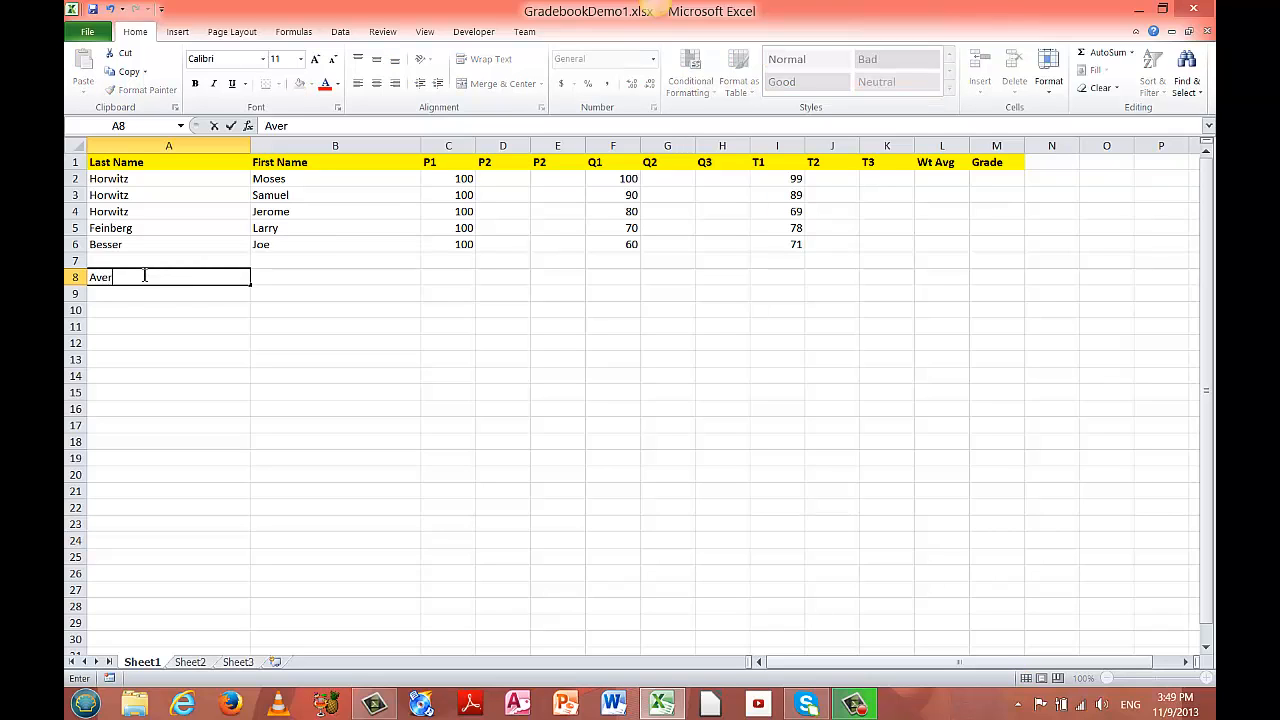
type("age")
left_click(790, 279)
left_click(792, 178)
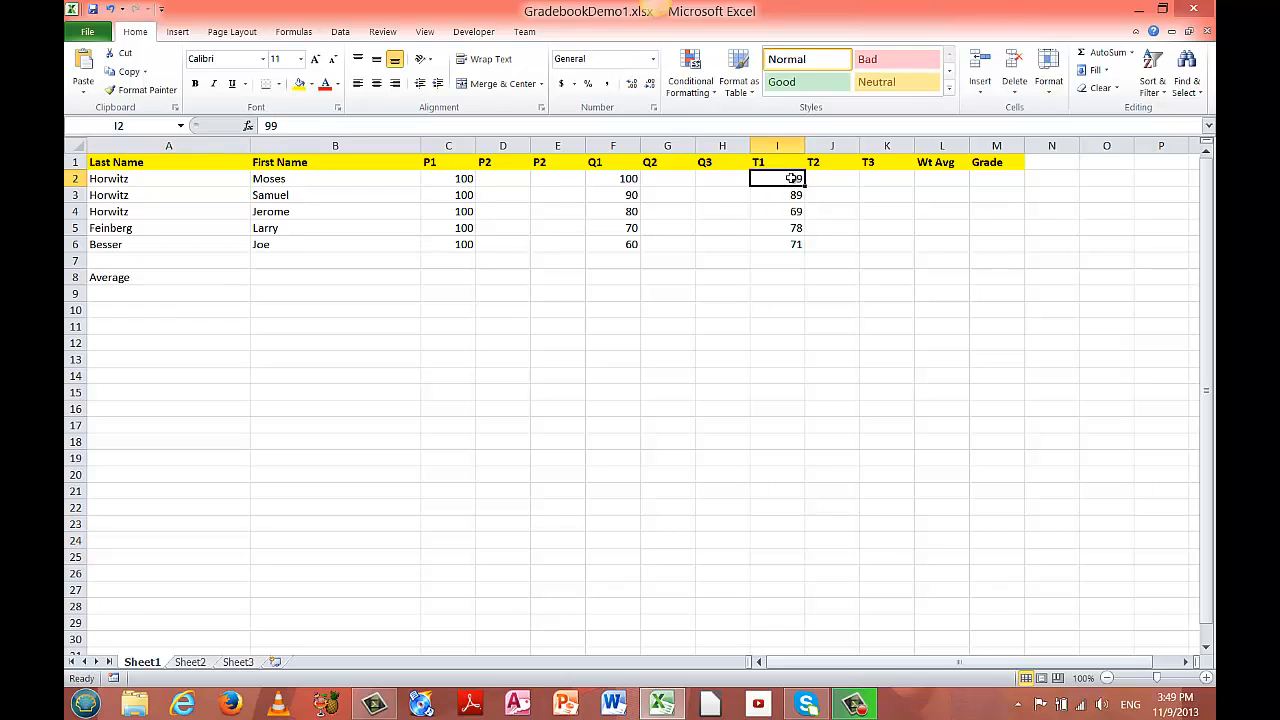
left_click_drag(792, 178, 791, 236)
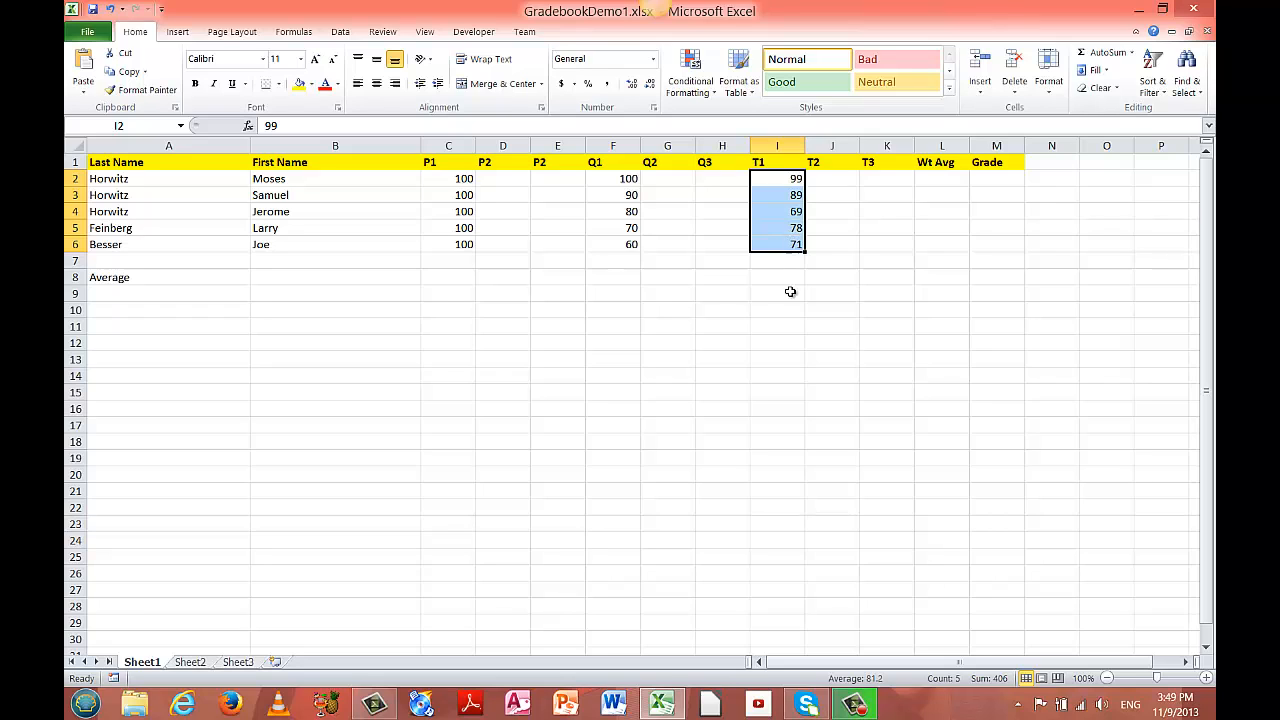
left_click(792, 276)
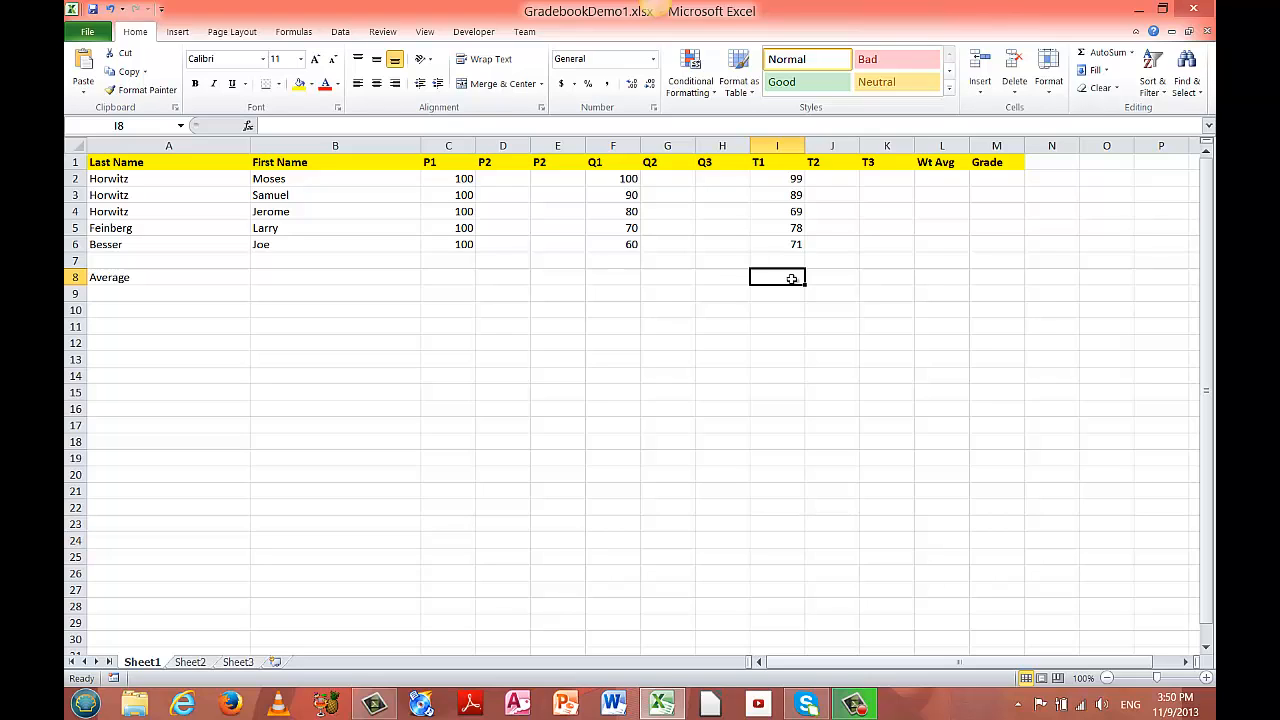
left_click(160, 179)
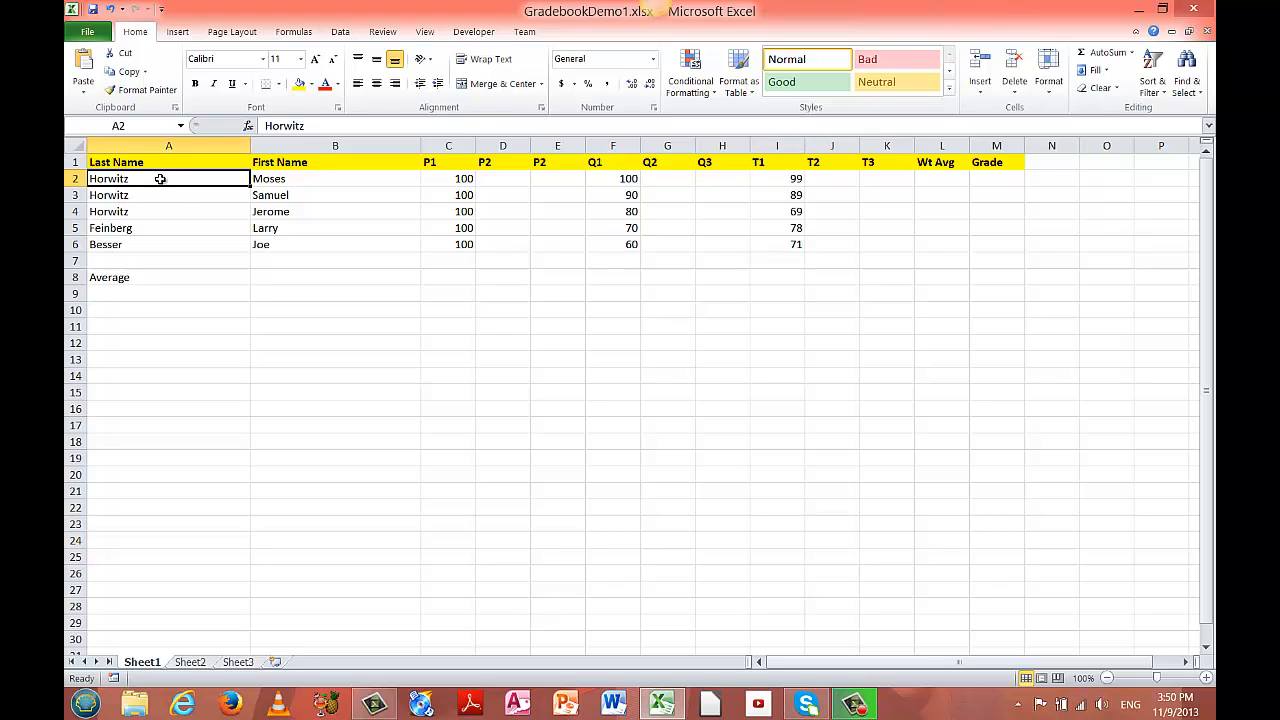
left_click(387, 183)
left_click(466, 183)
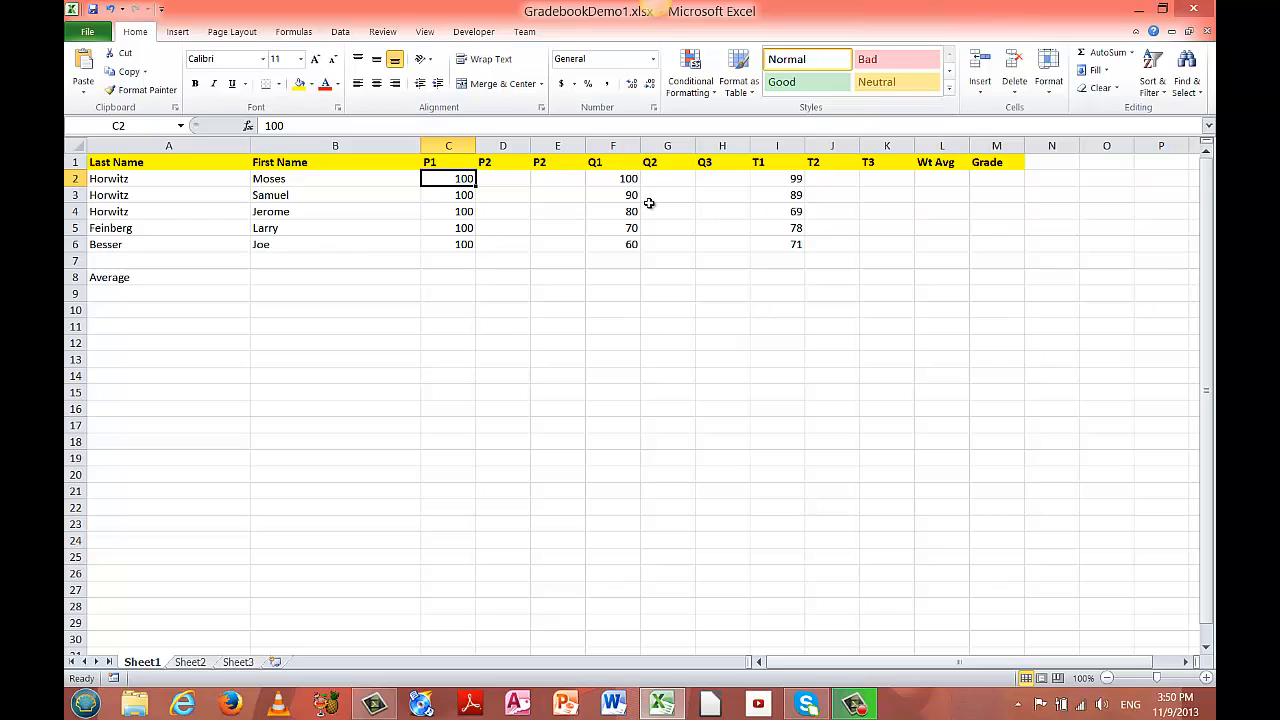
- Start inserting a function in cell I8 and choose AVERAGE from the Statistical category
left_click(800, 278)
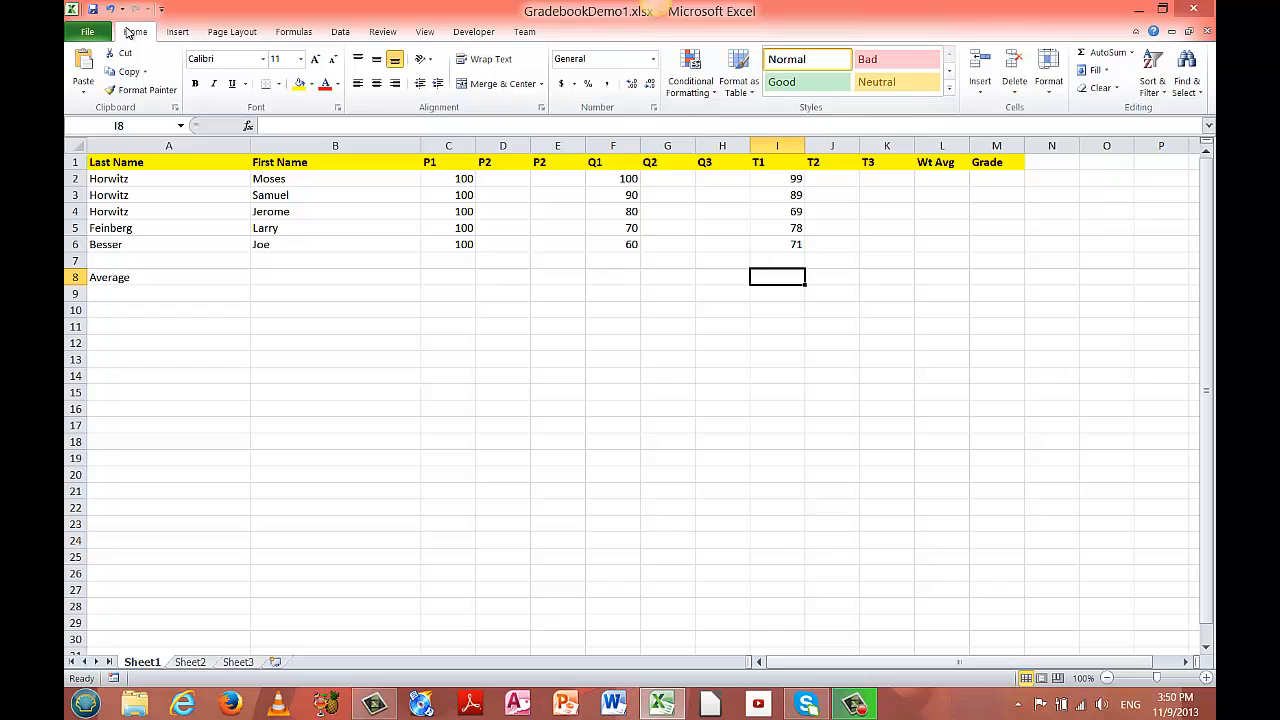
left_click(1134, 55)
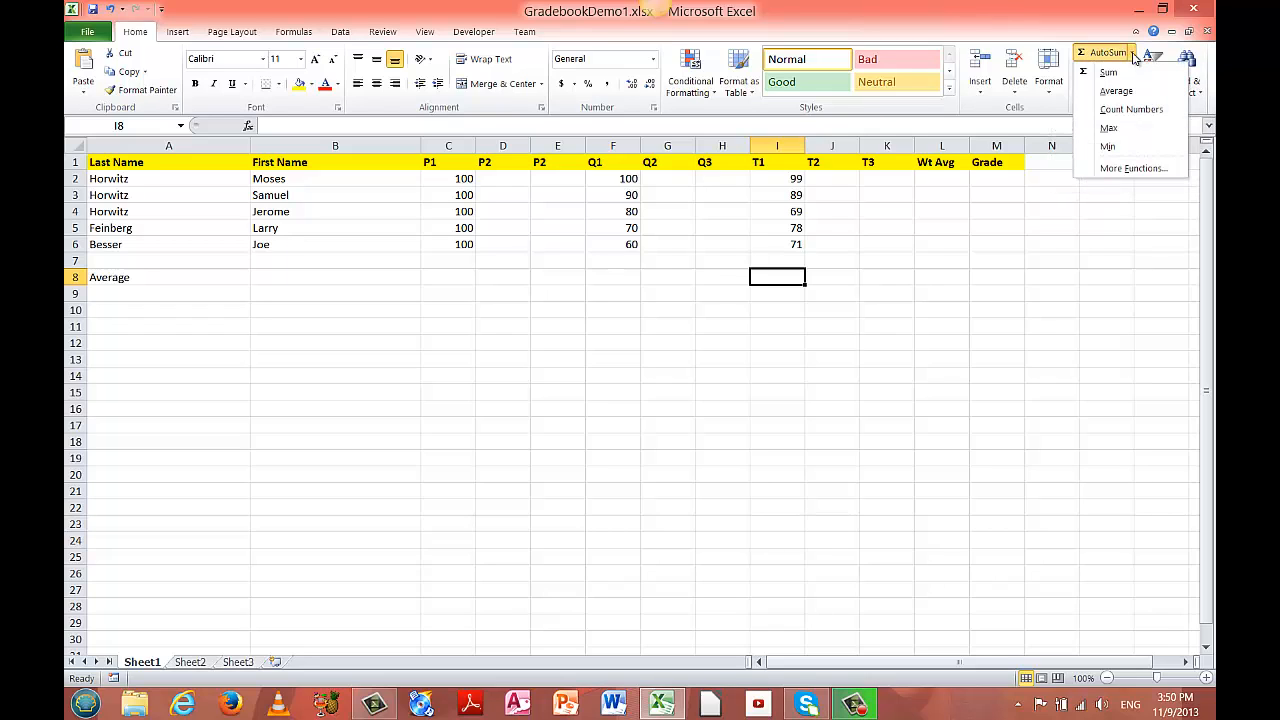
left_click(1125, 168)
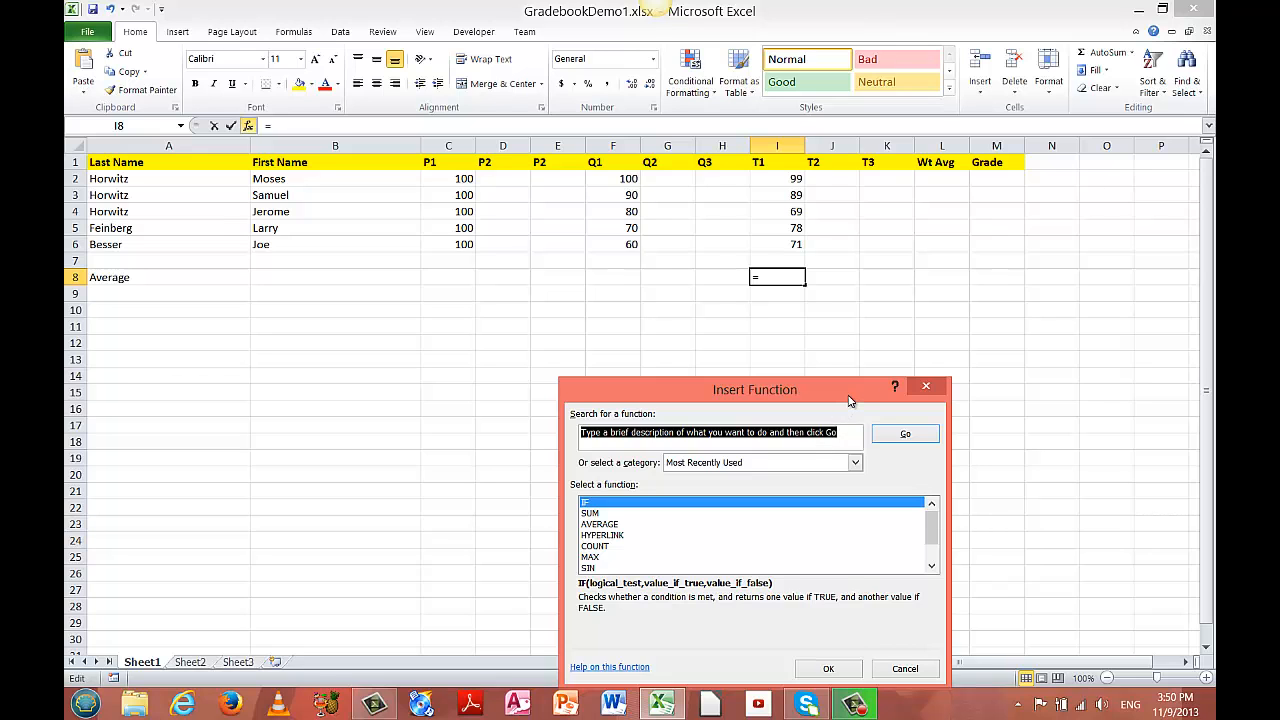
left_click_drag(849, 401, 937, 340)
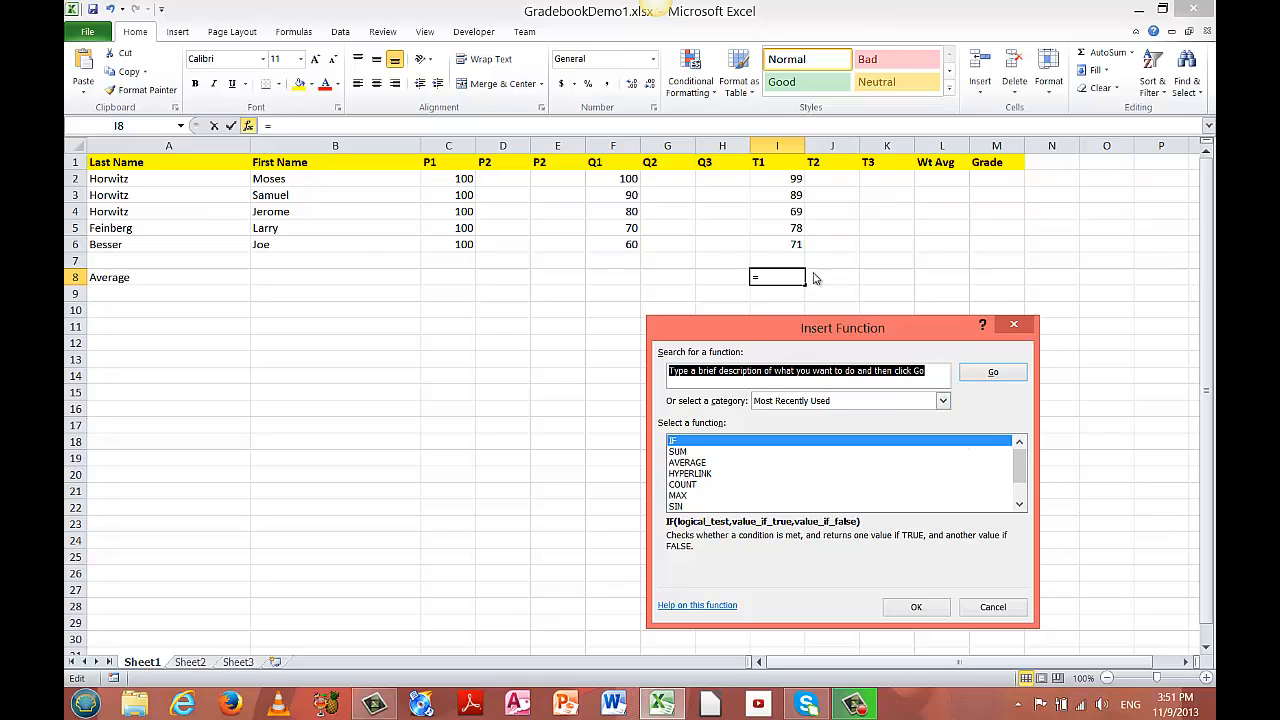
left_click(943, 402)
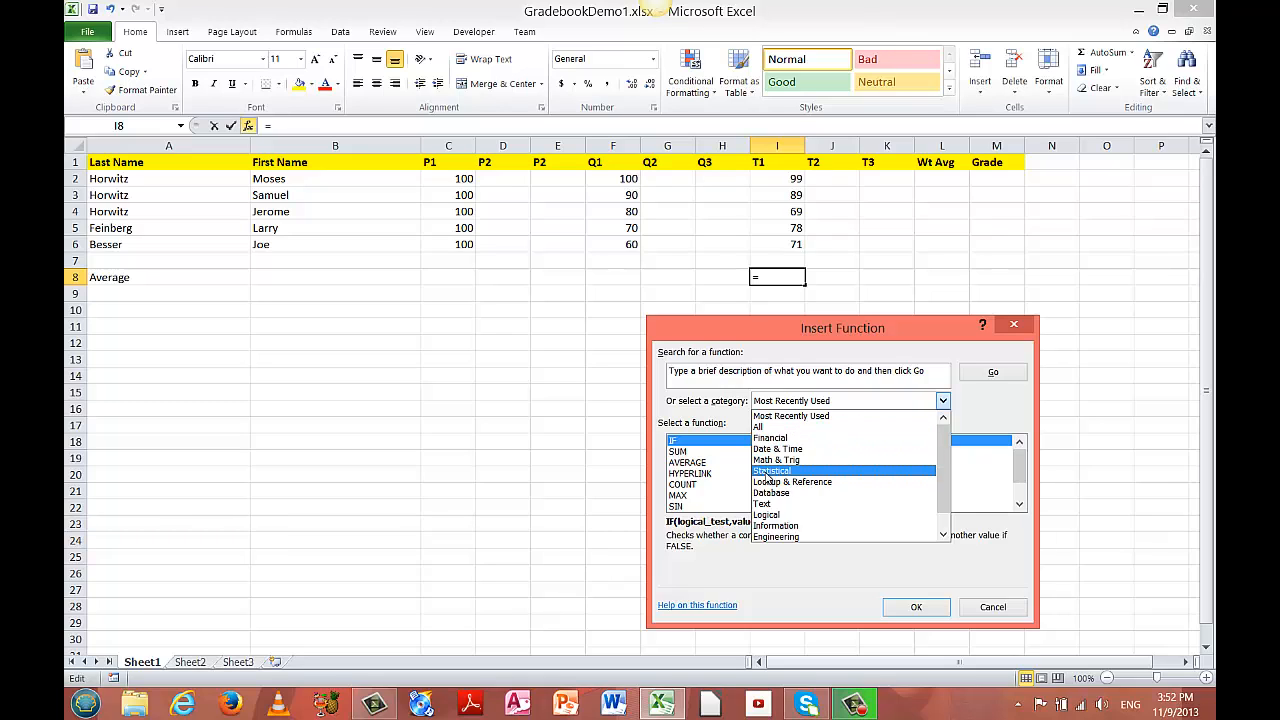
left_click(767, 472)
left_click(684, 455)
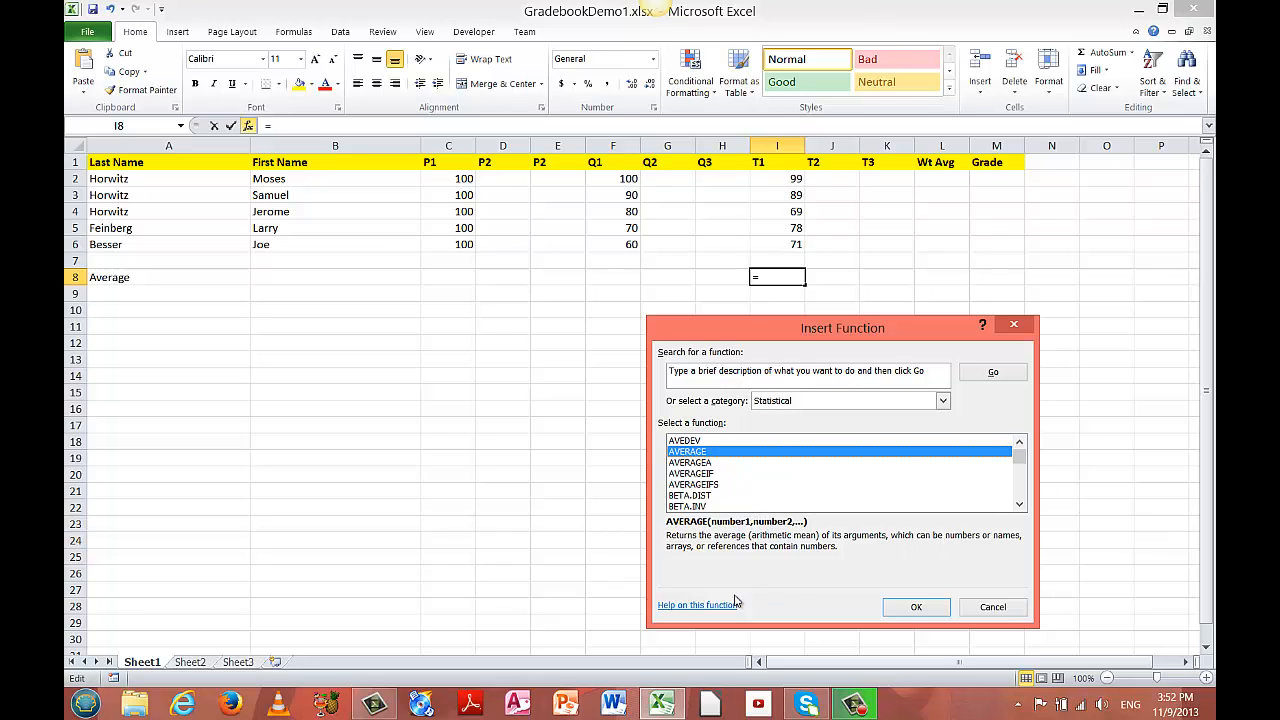
- Open the help article on the AVERAGE function and widen its window for reading
left_click(685, 608)
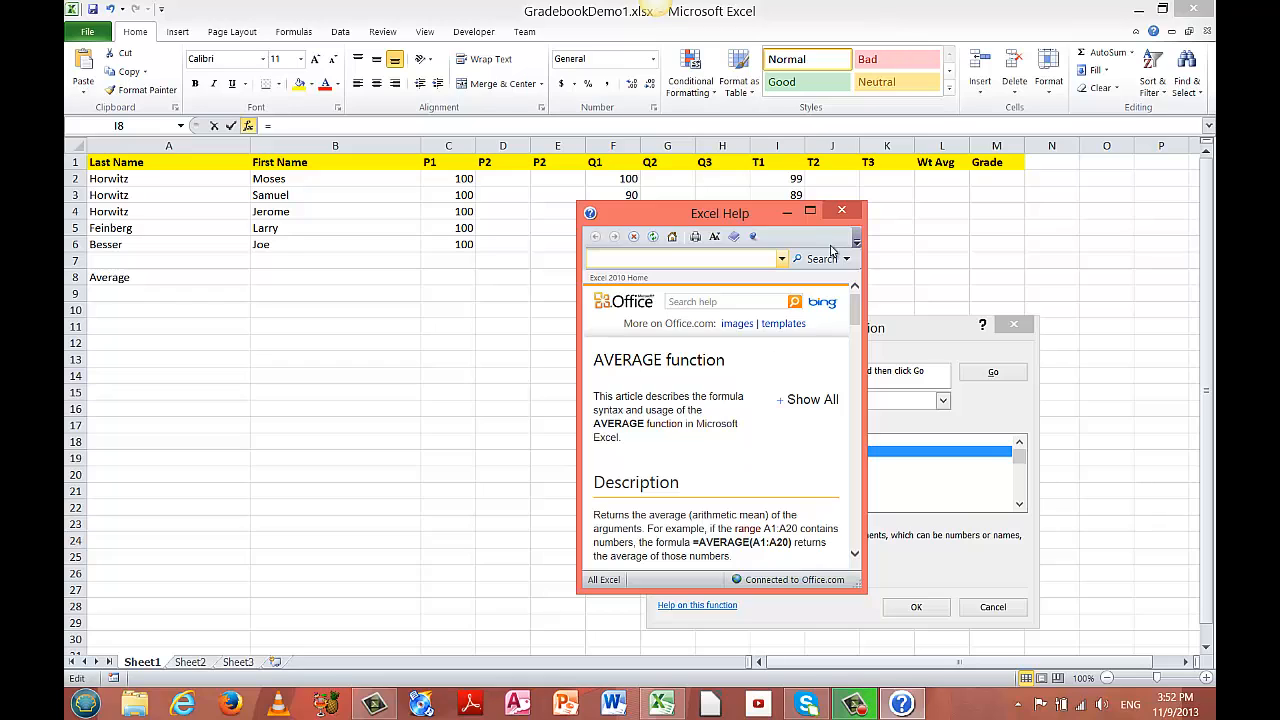
left_click(874, 240)
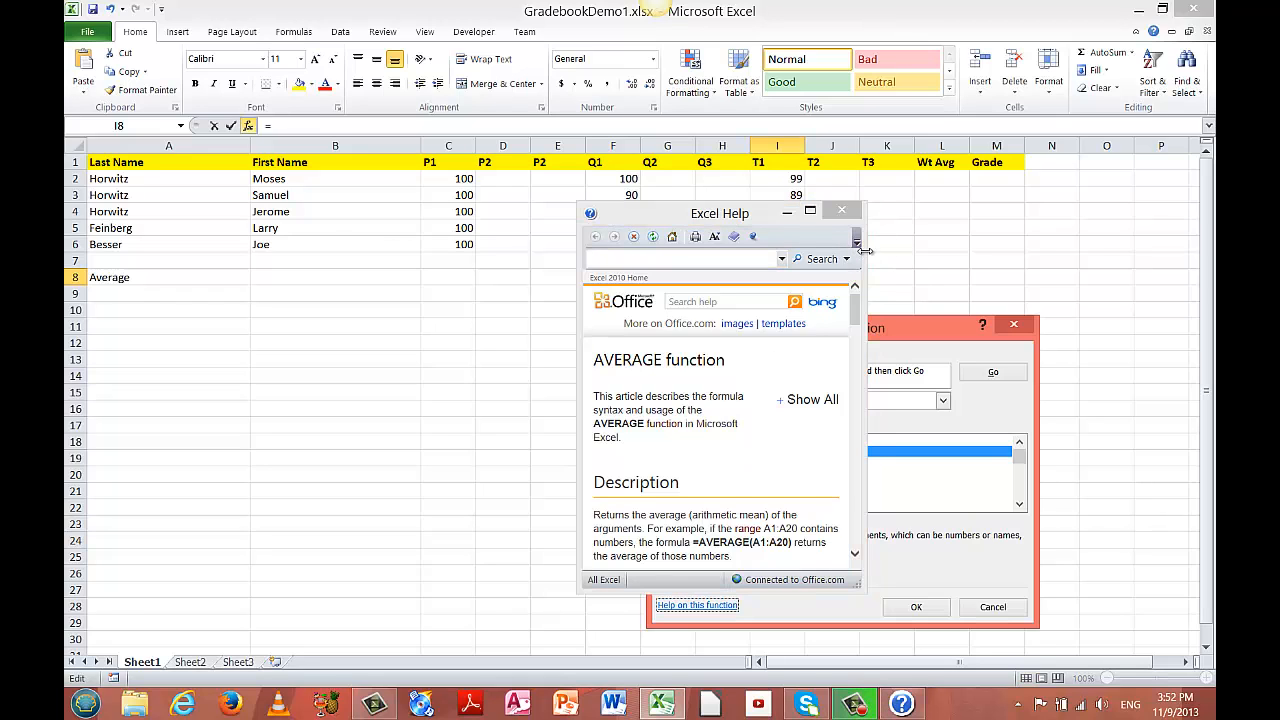
left_click(864, 250)
left_click_drag(864, 250, 1048, 229)
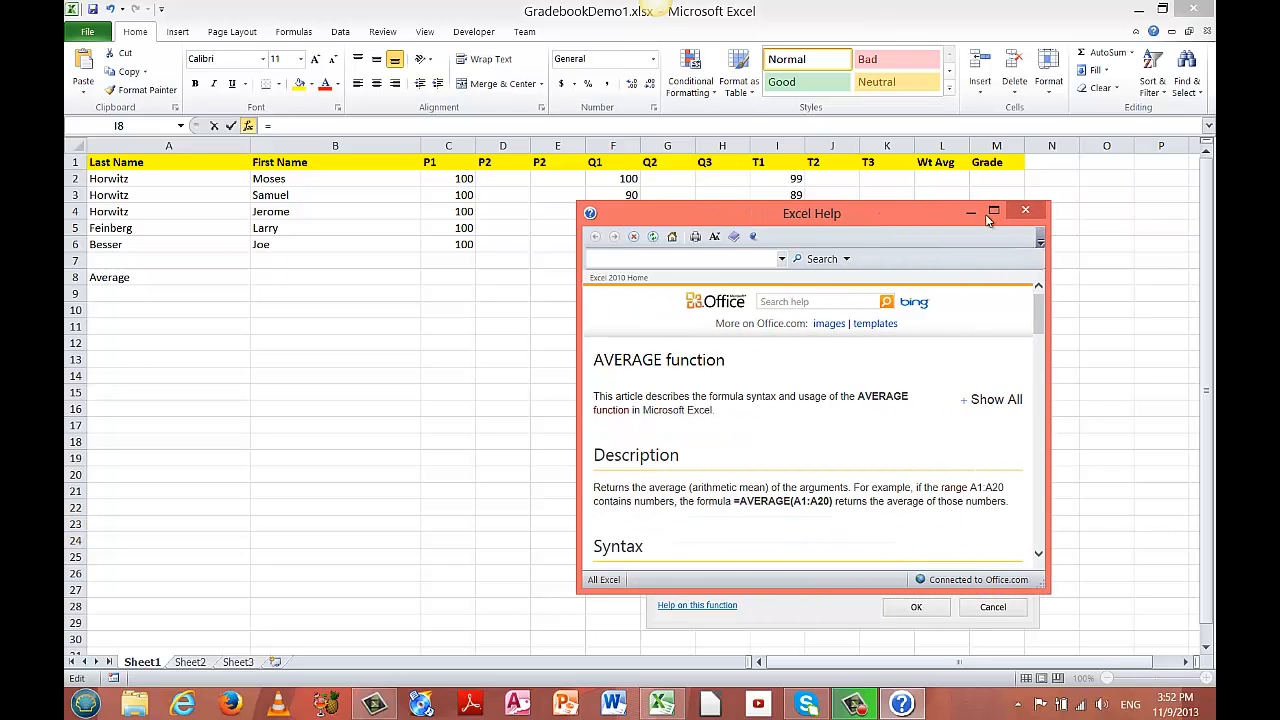
- Read the AVERAGE help article's syntax and argument descriptions, then close the article and cancel the function insertion
mouse_move(945, 213)
left_mouse_down()
mouse_move(945, 181)
mouse_move(945, 196)
left_mouse_up()
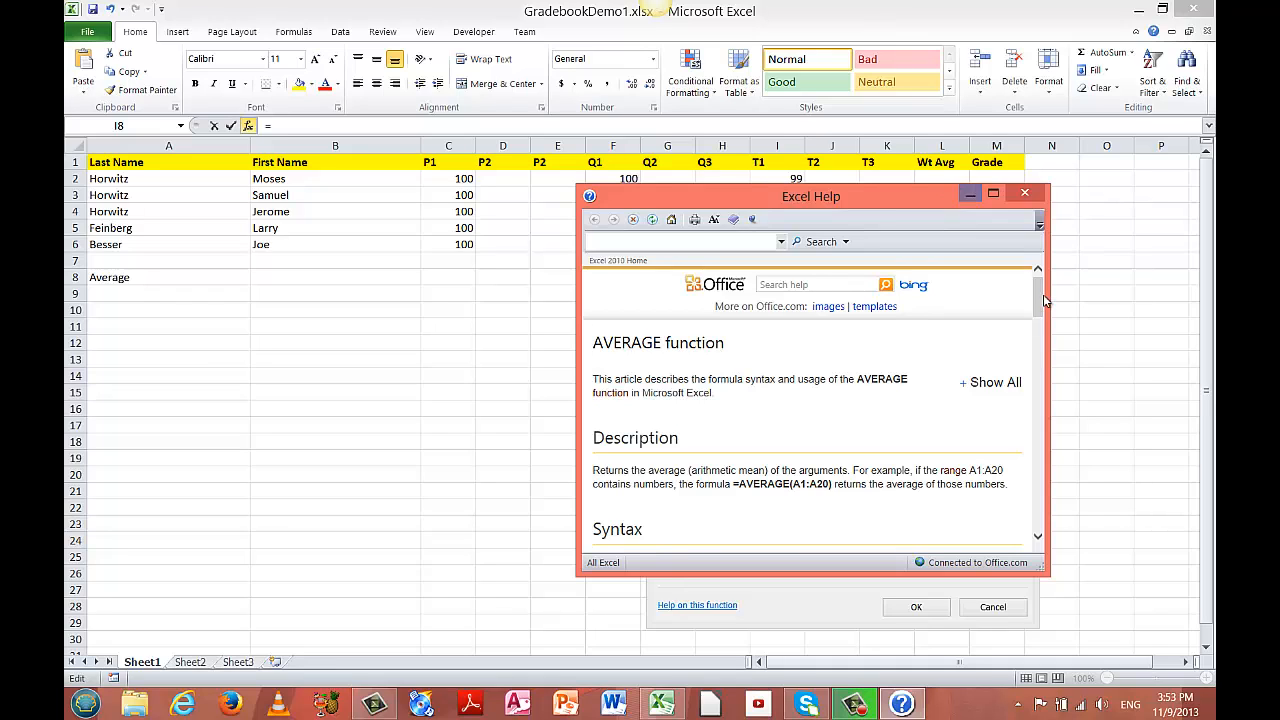
left_click_drag(1037, 297, 1050, 331)
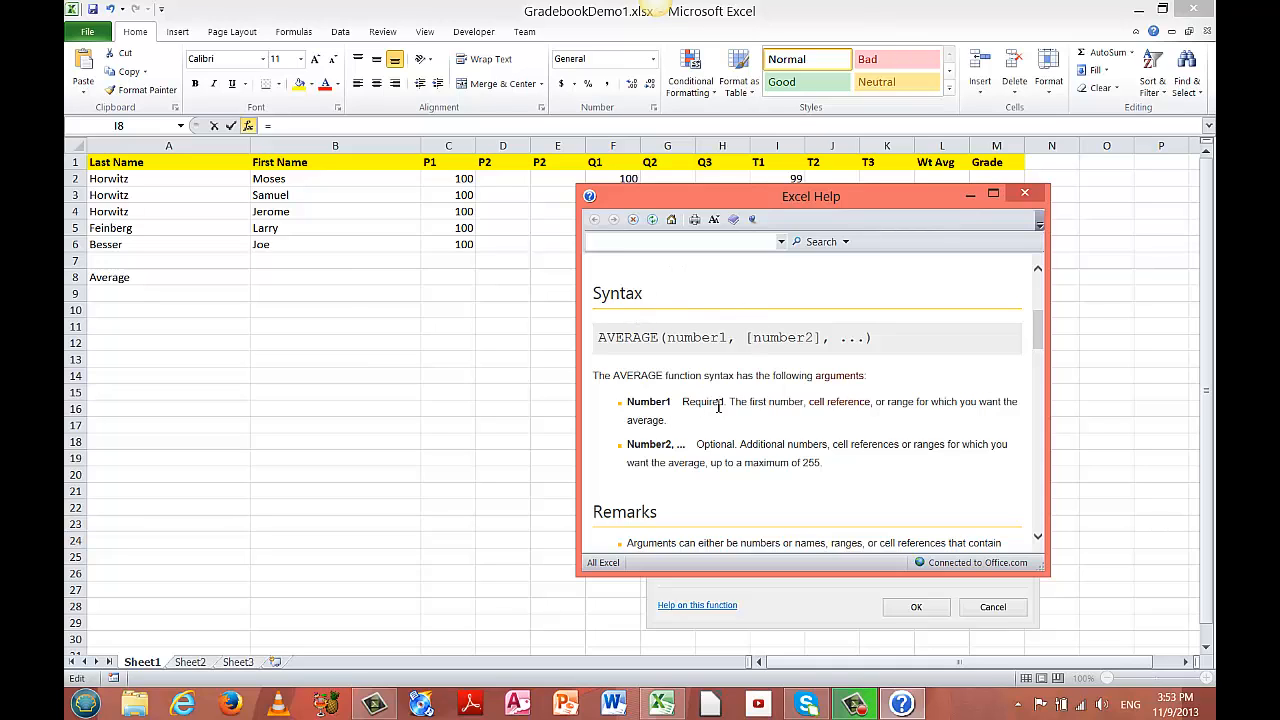
left_click_drag(1040, 342, 1045, 285)
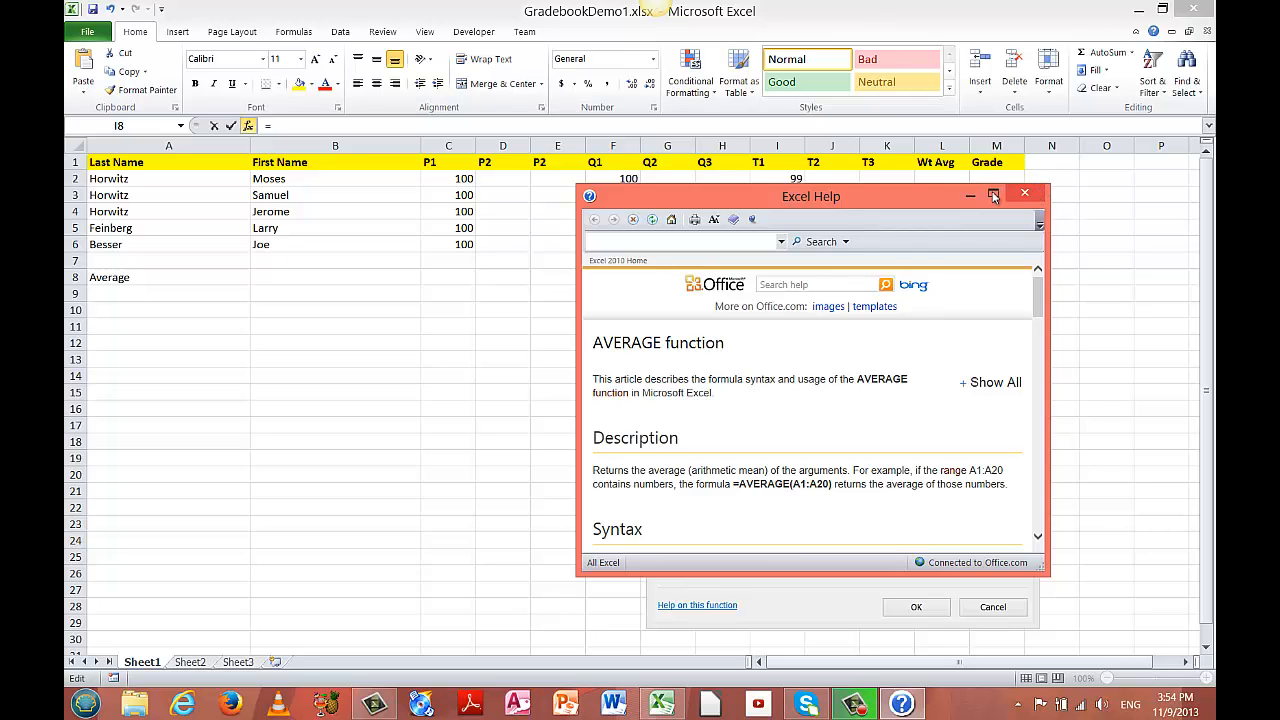
left_click(1024, 195)
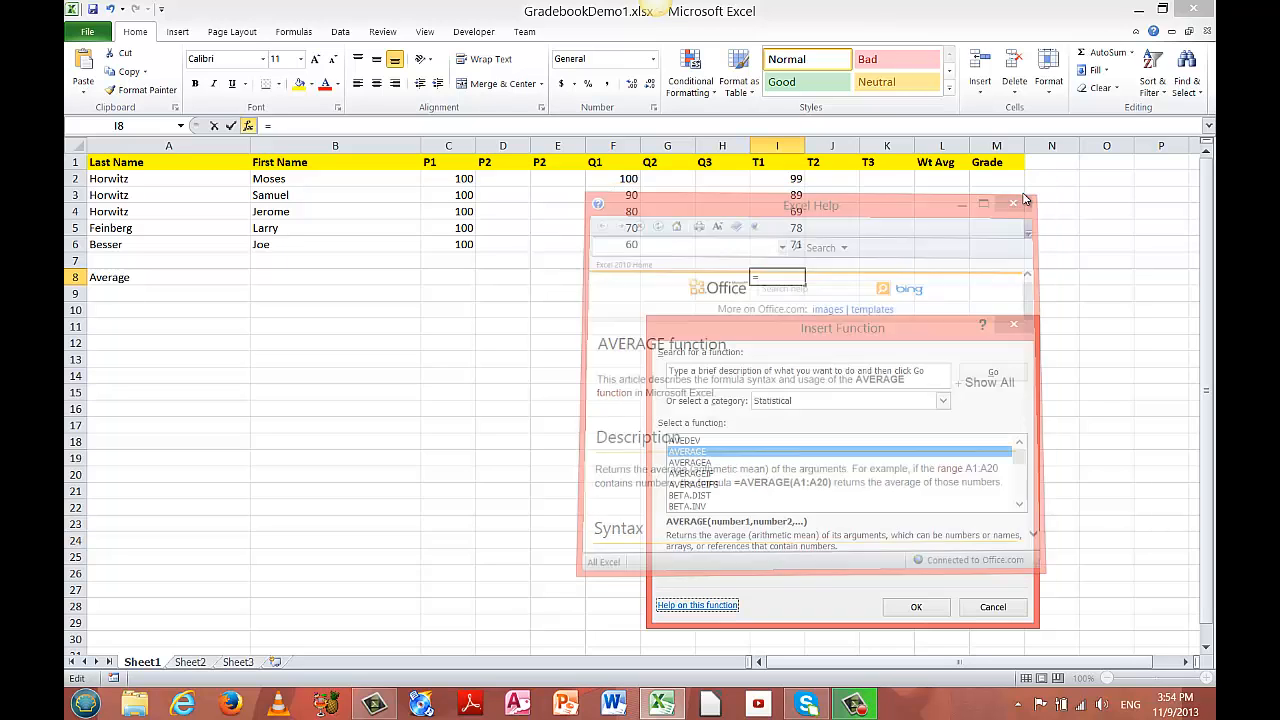
left_click(1016, 328)
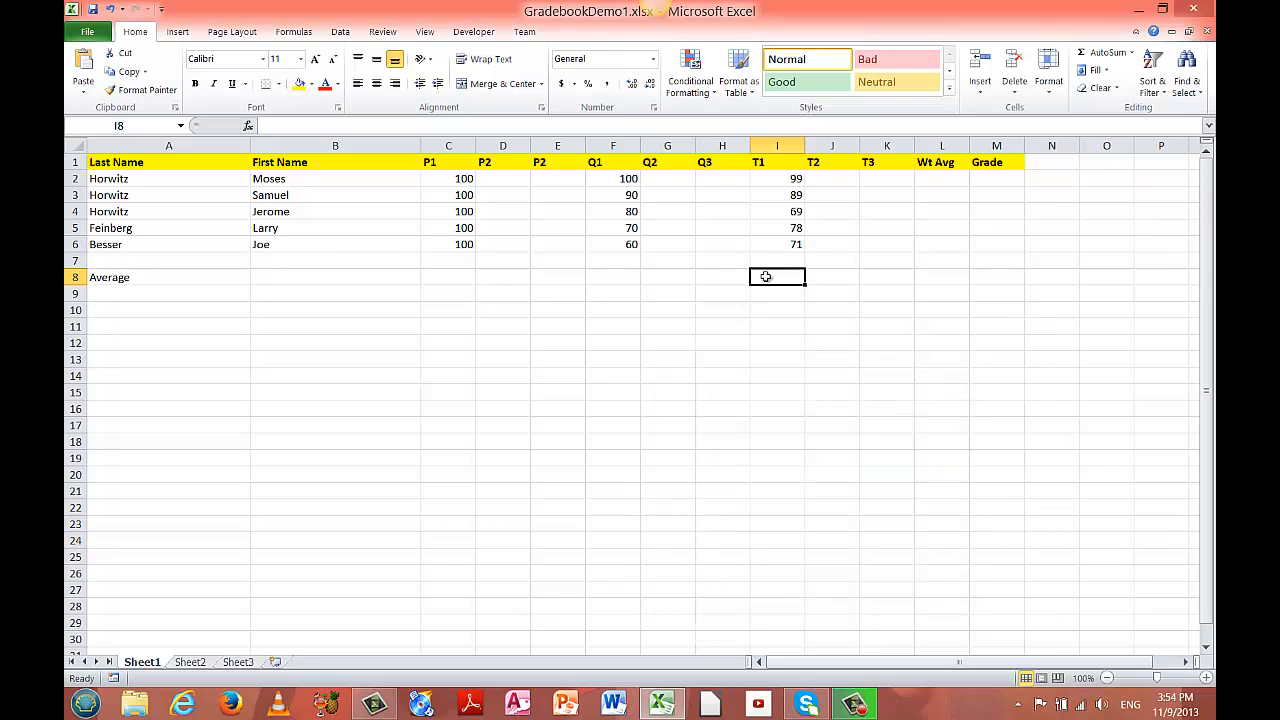
- Enter the formula =average(I2:I6) in cell I8 to average the T1 scores, then check it against the score range
type("=")
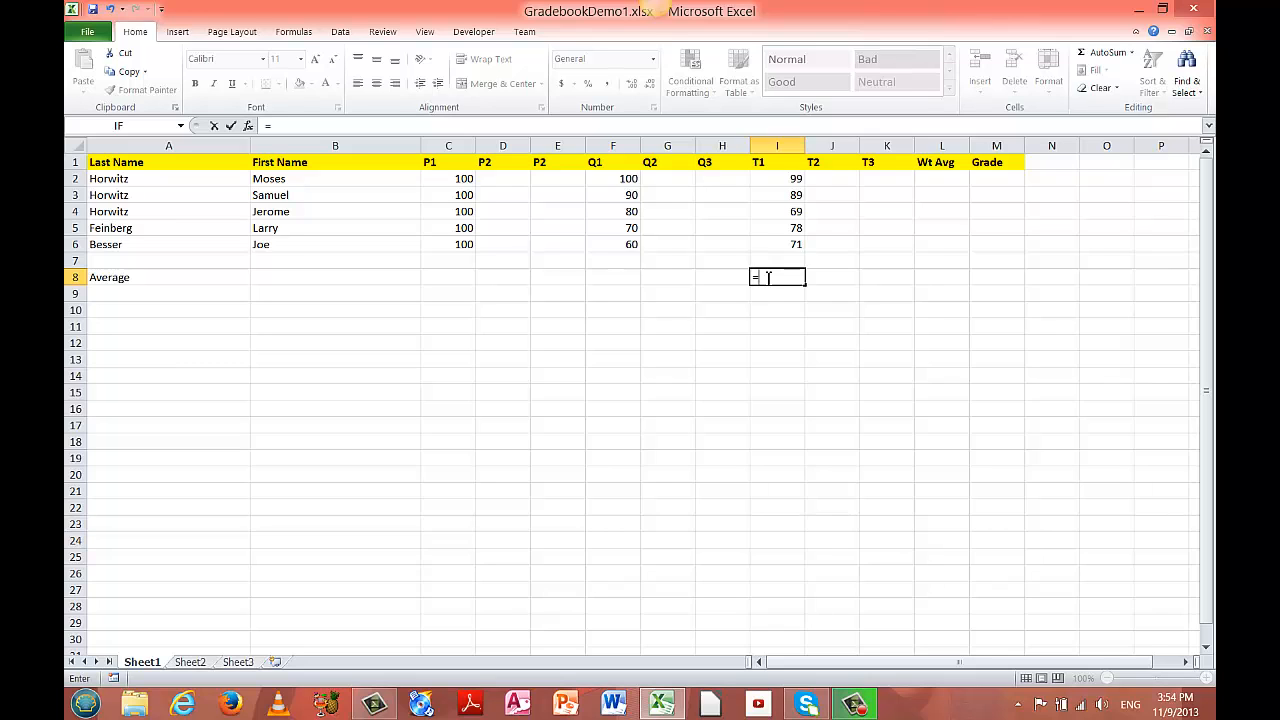
type("average")
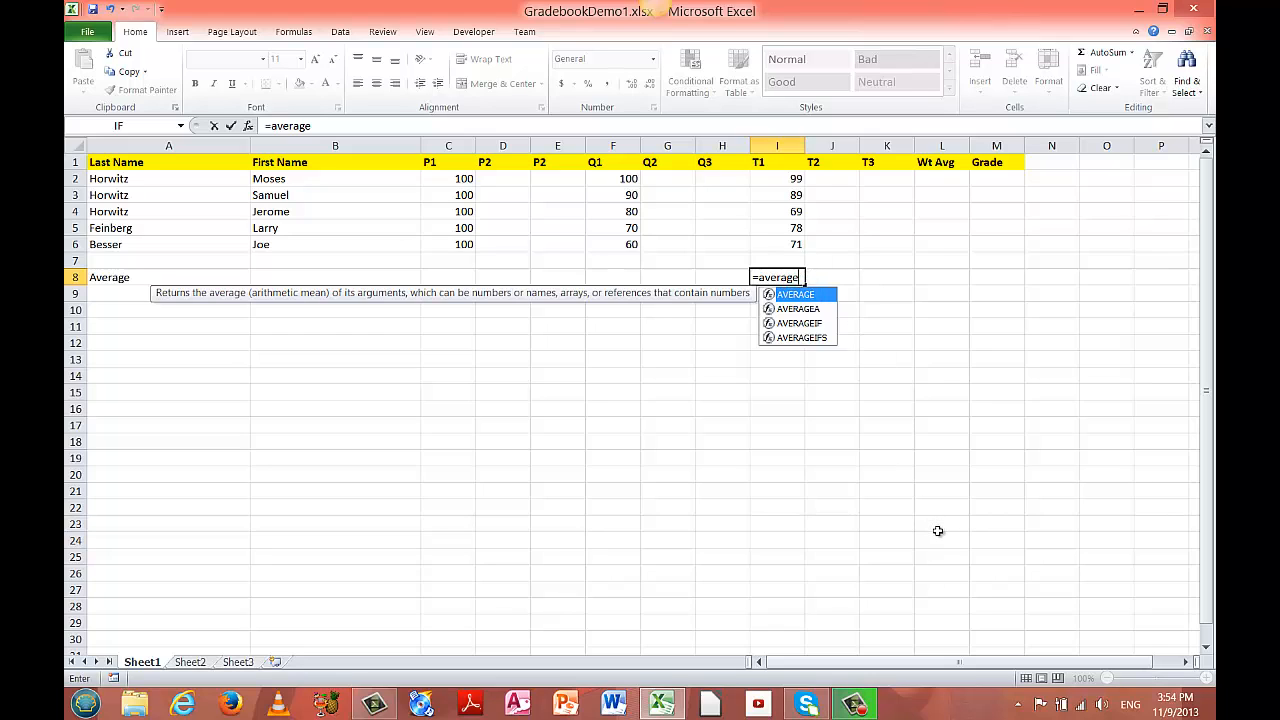
type("(")
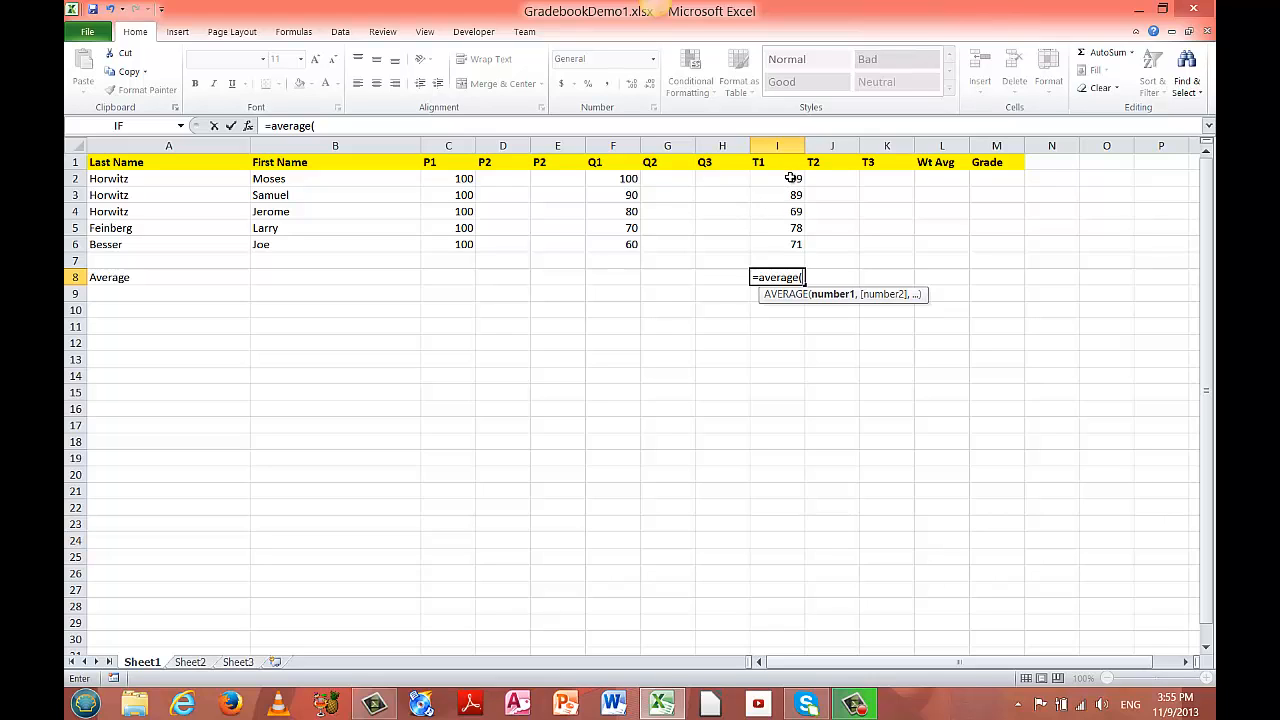
left_click_drag(790, 178, 786, 244)
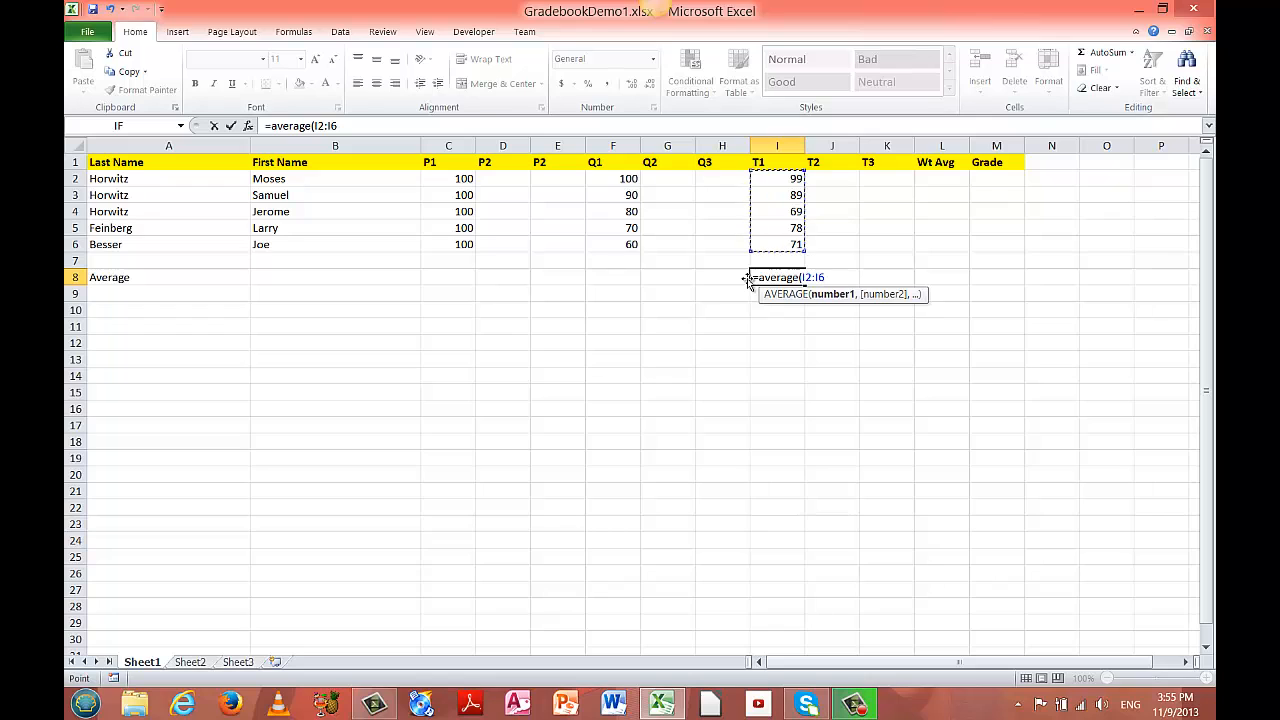
type(")")
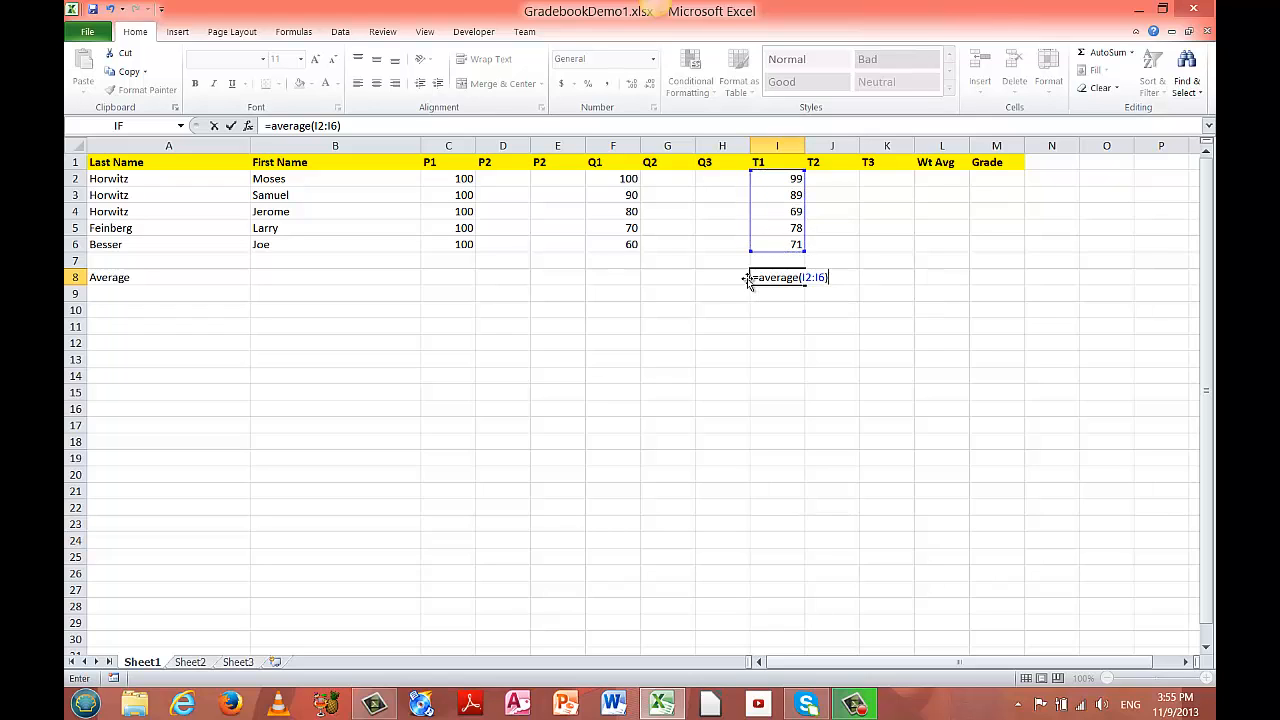
key("Return")
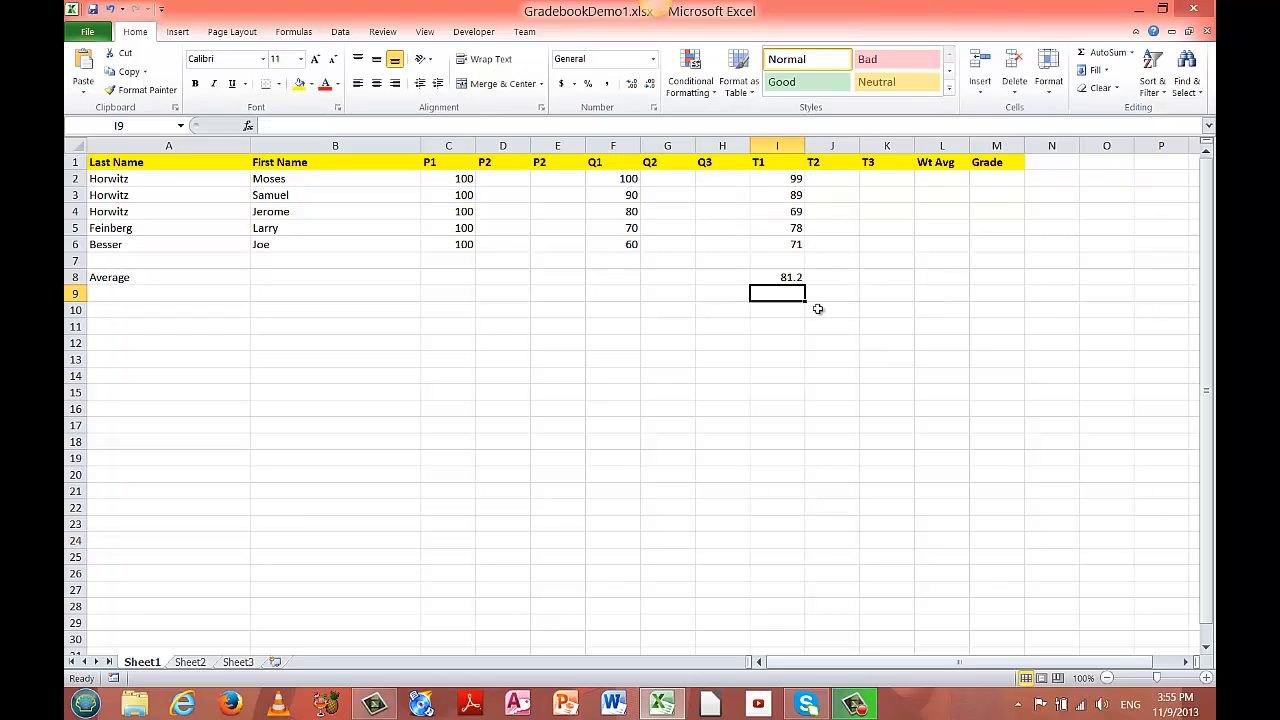
left_click(790, 278)
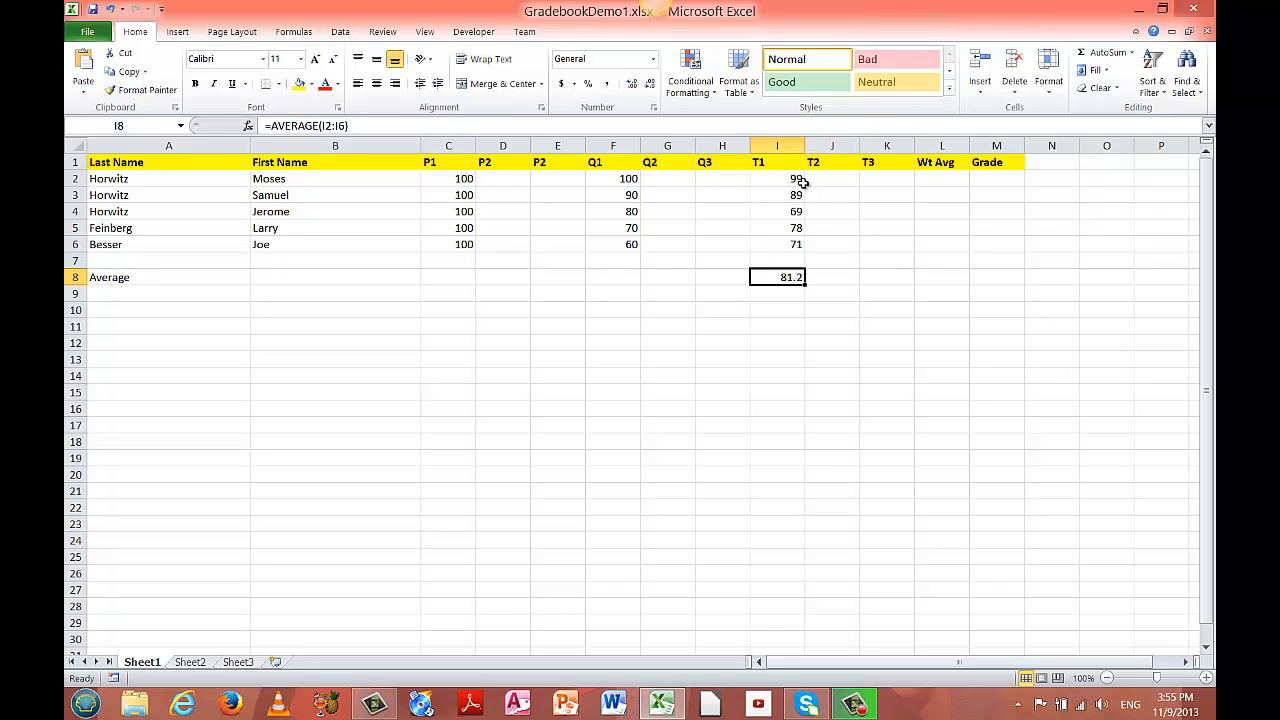
left_click_drag(802, 182, 797, 244)
left_click(846, 407)
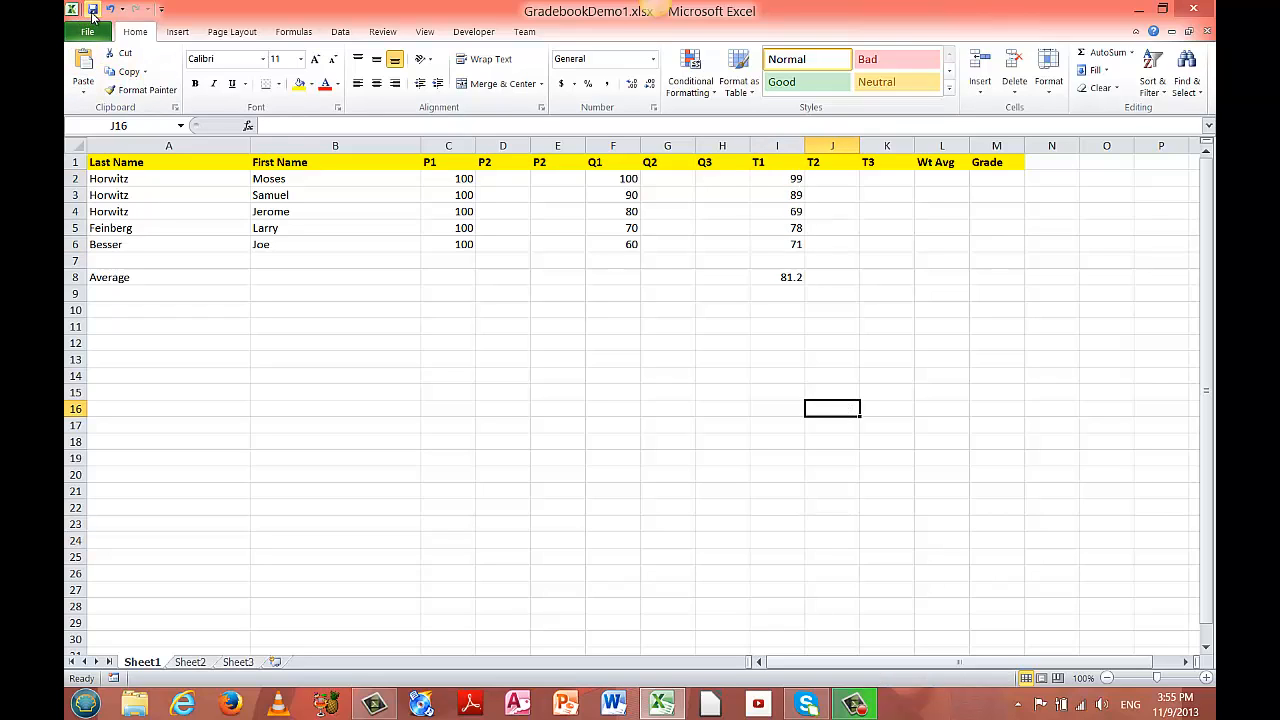
- Fill the P1 score of 100 from C2 across to D2, then down the first P2 column through D6
left_click(462, 179)
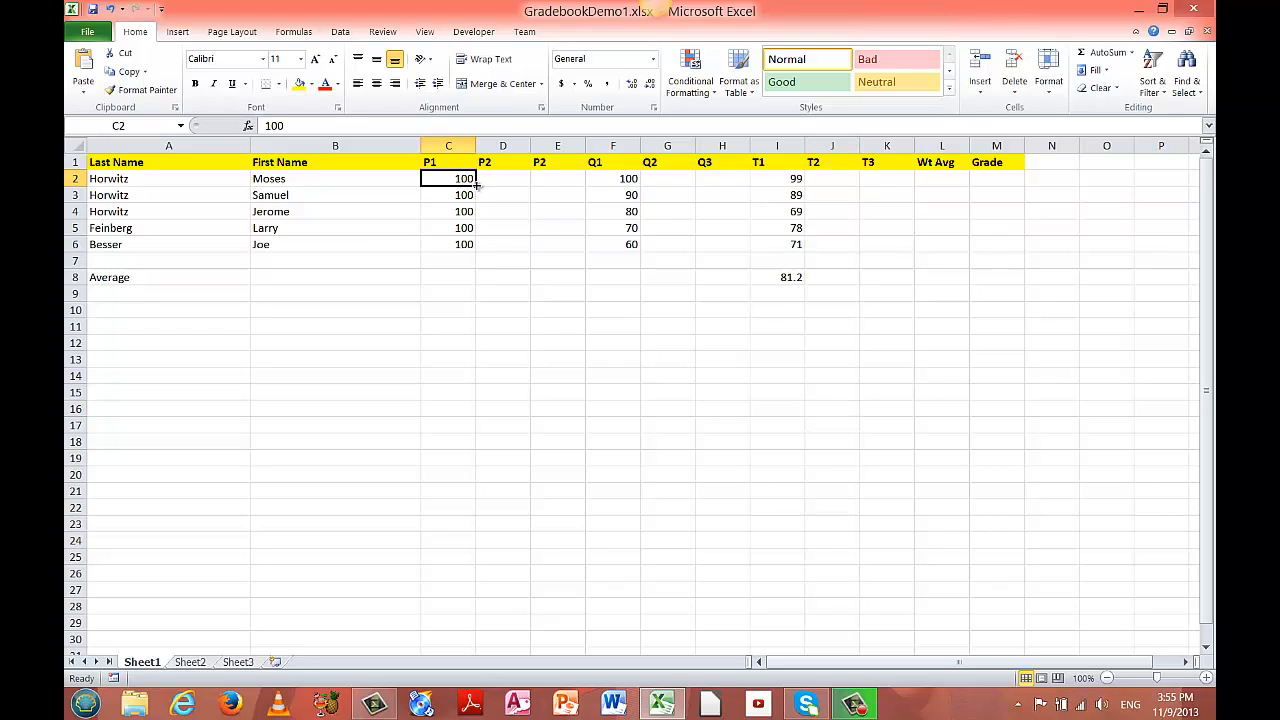
left_click_drag(477, 185, 520, 188)
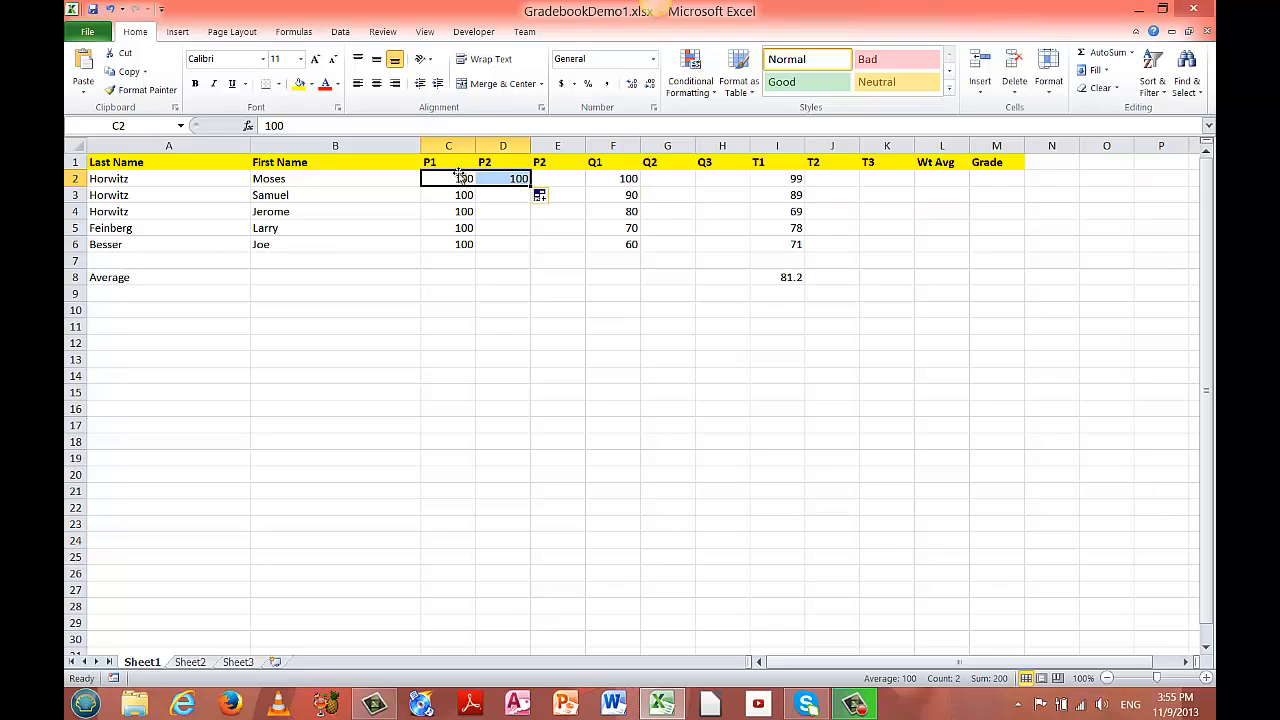
left_click(517, 193)
left_click(518, 179)
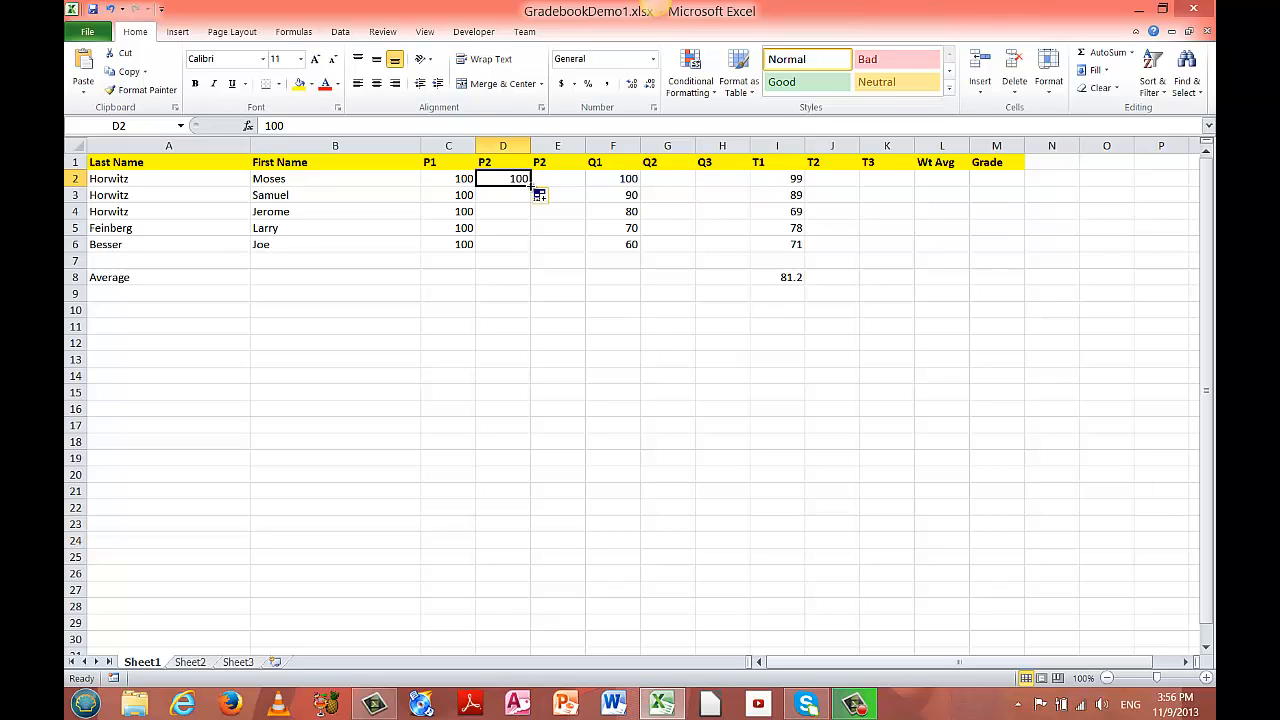
left_click_drag(531, 186, 531, 253)
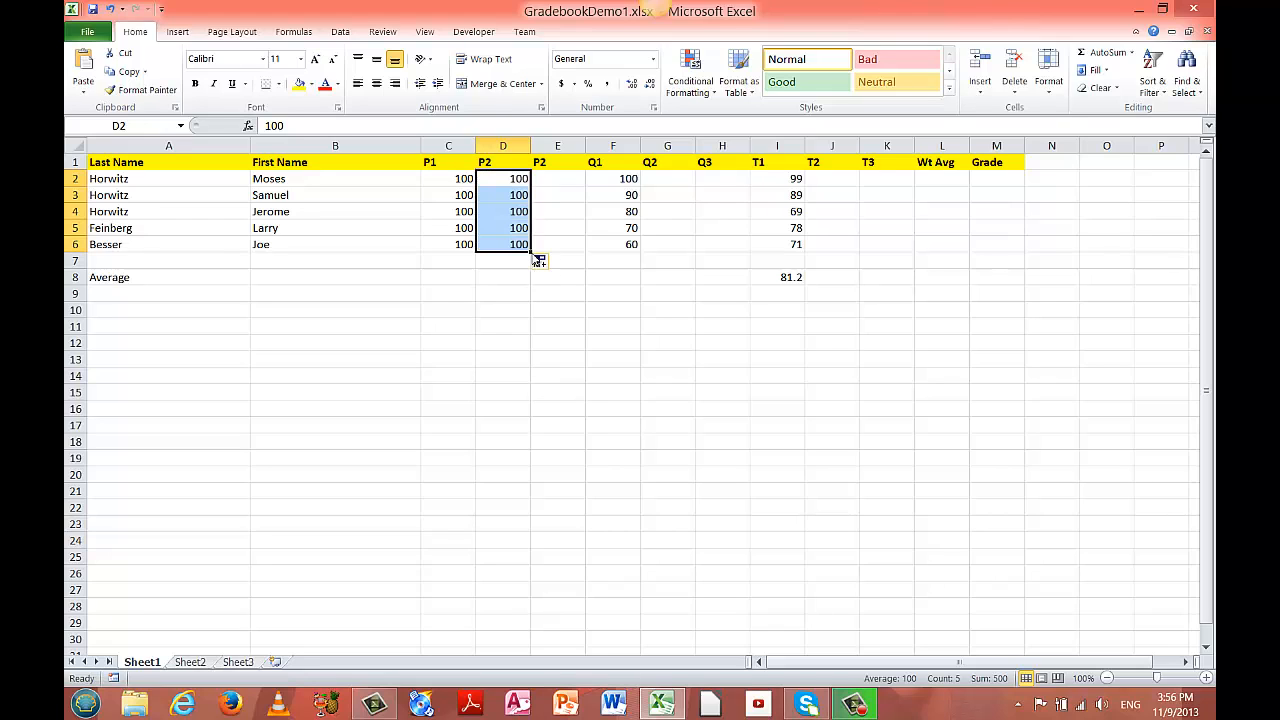
left_click(509, 183)
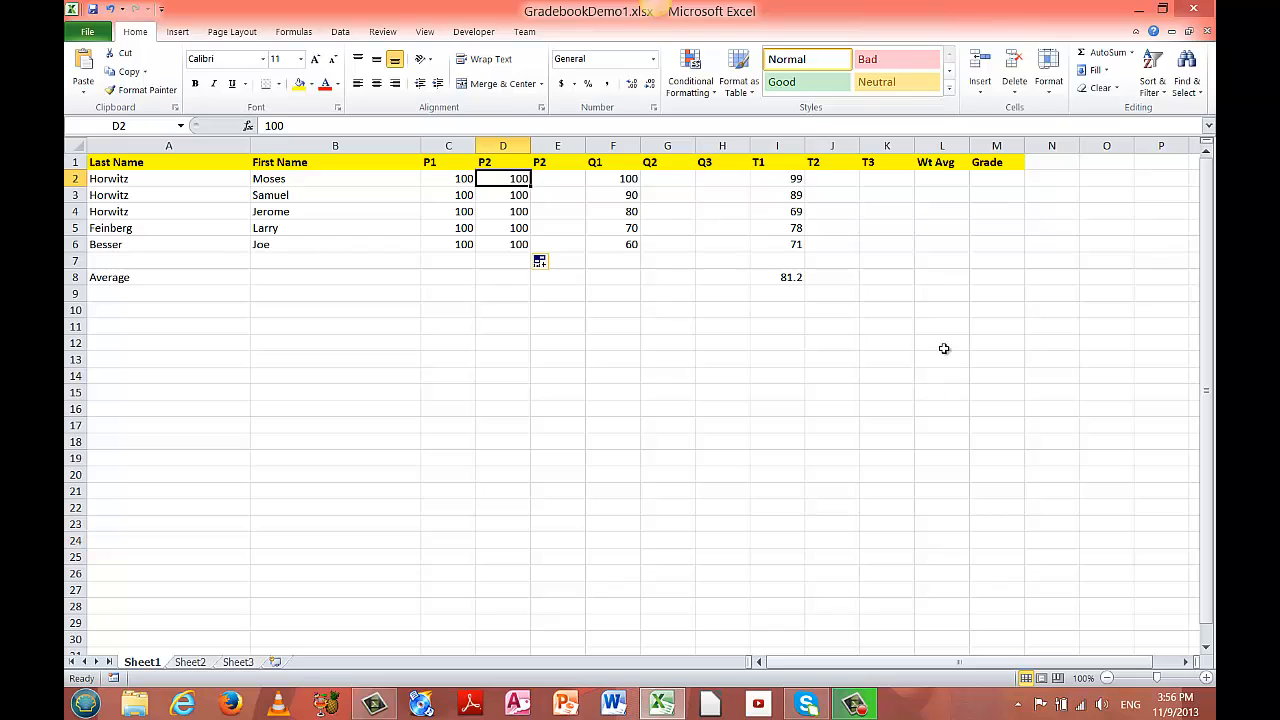
left_click(802, 366)
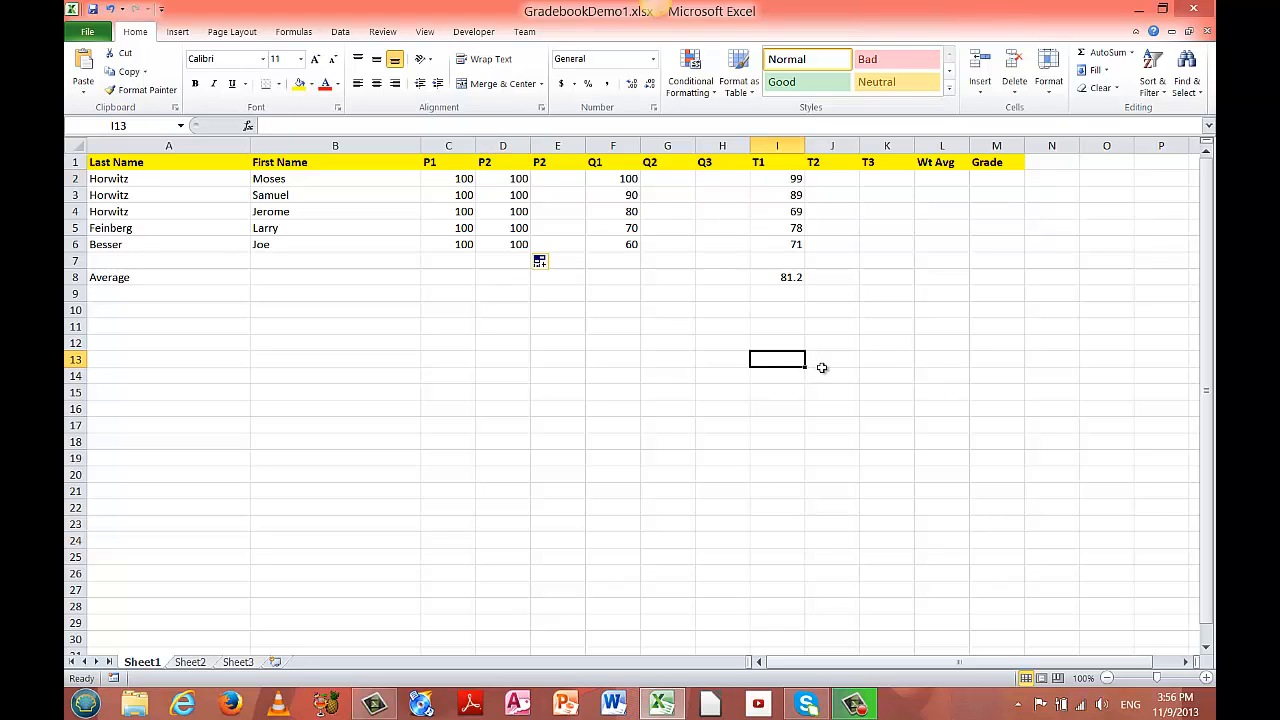
- Enter the Q2 scores 66, 33, 44, 77 and 33 in cells G2 through G6
left_click(663, 178)
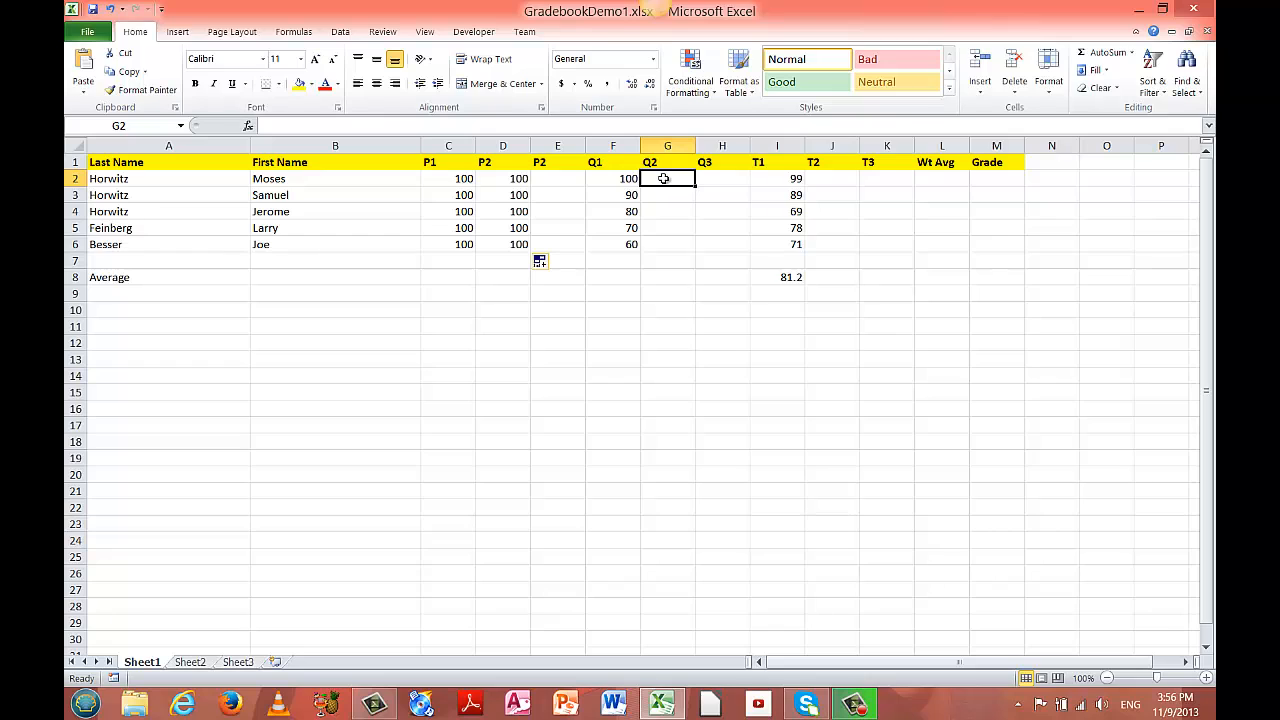
type("66")
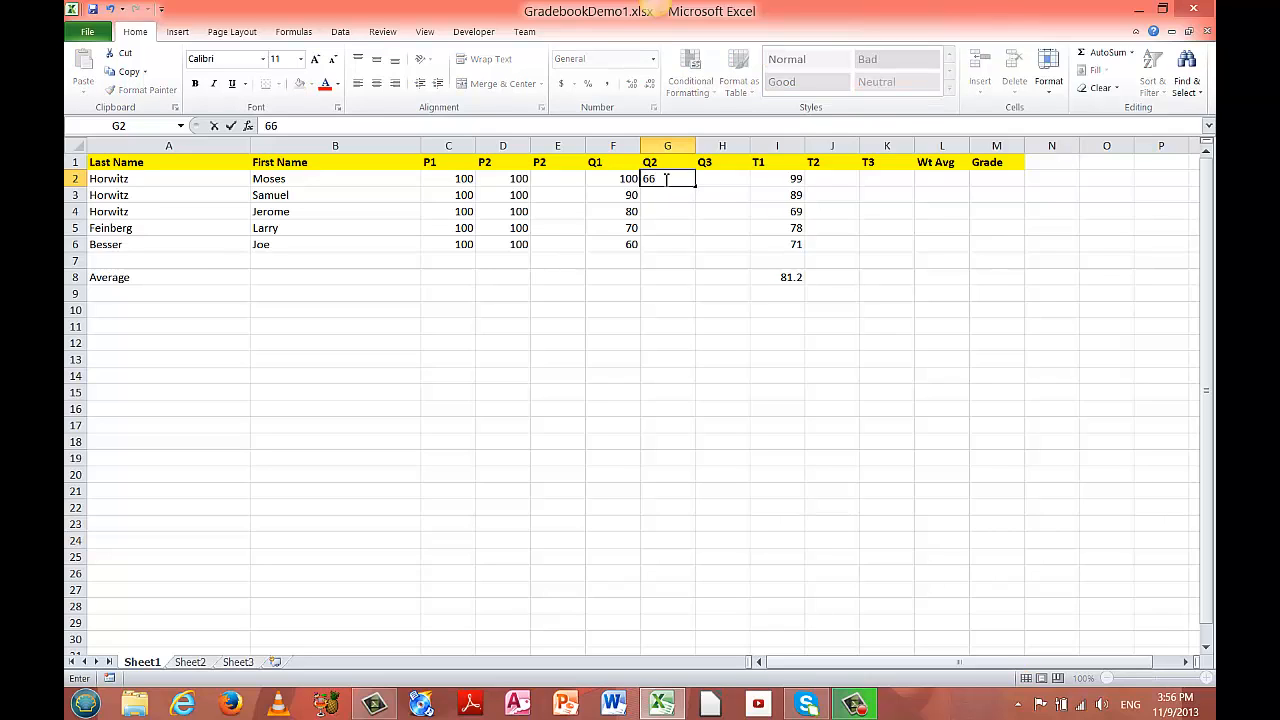
key("Return")
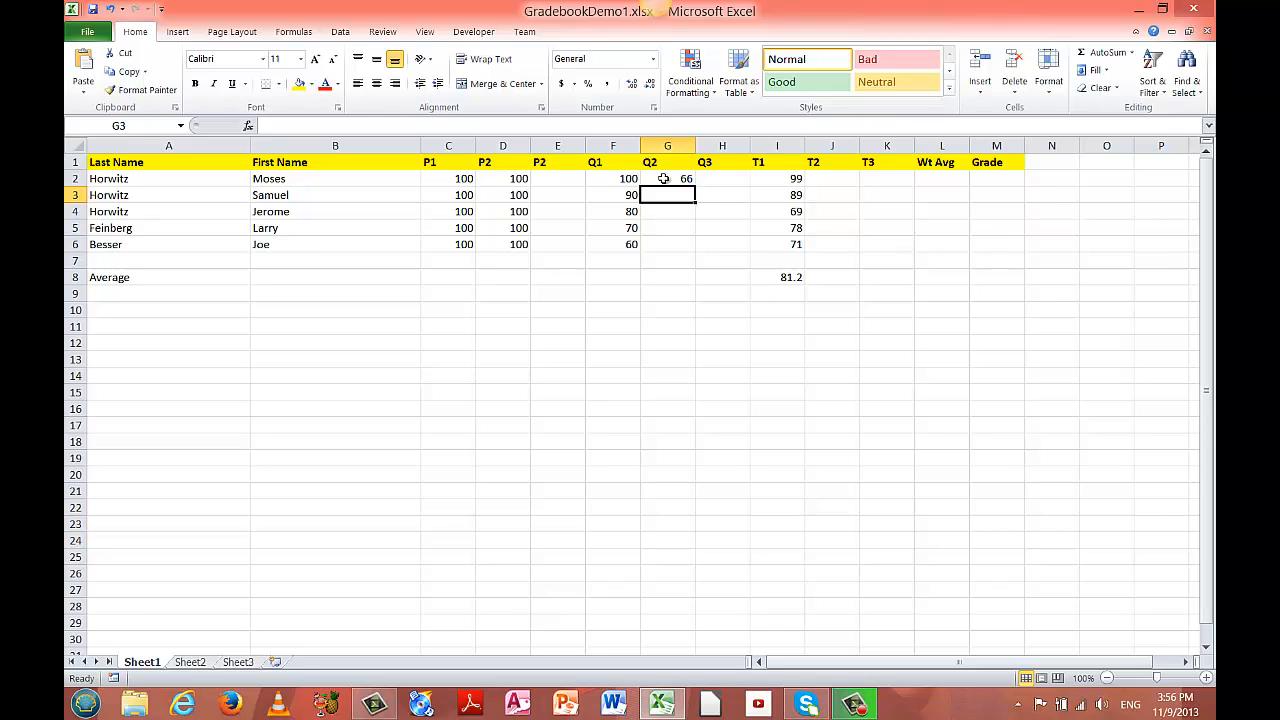
type("33")
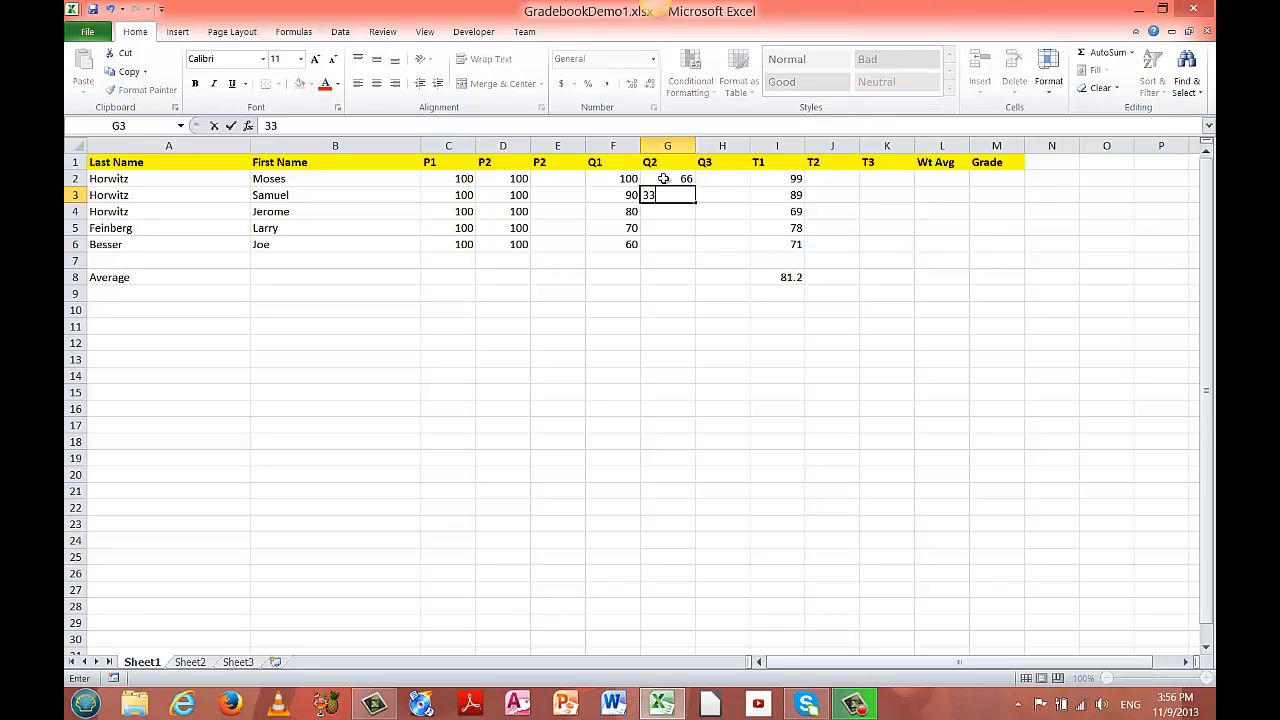
key("Return")
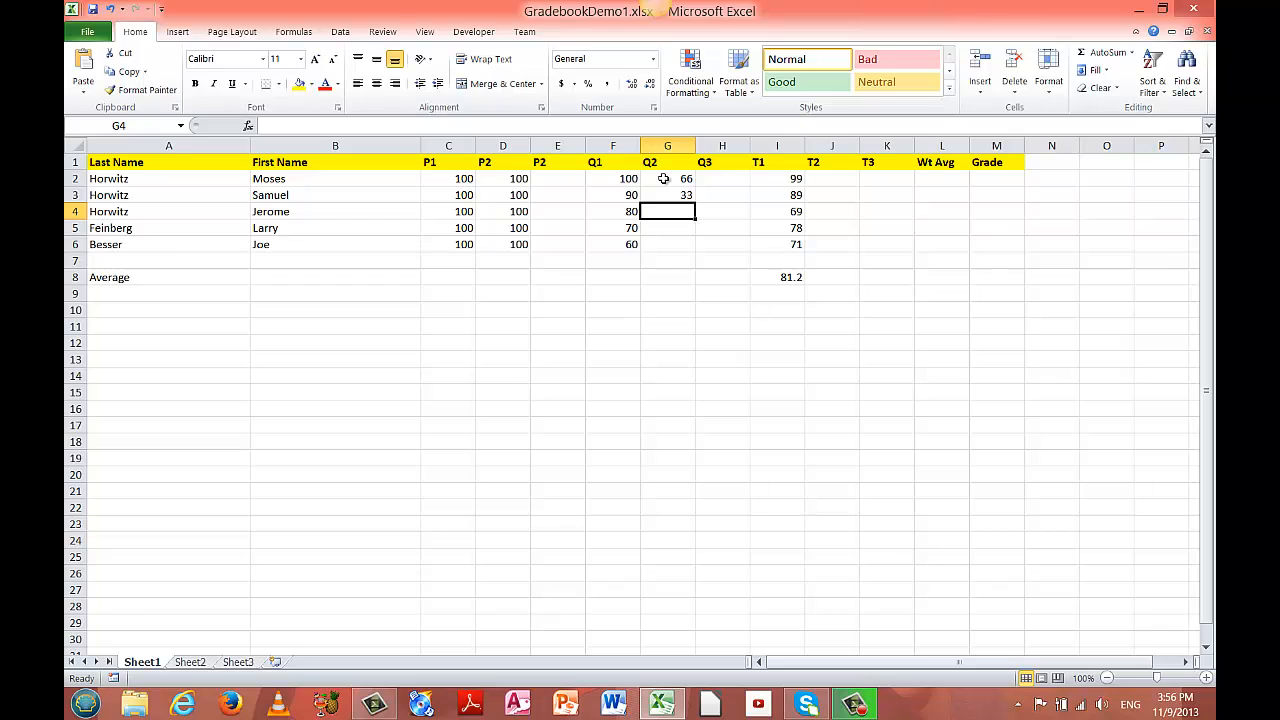
type("44")
key("Return")
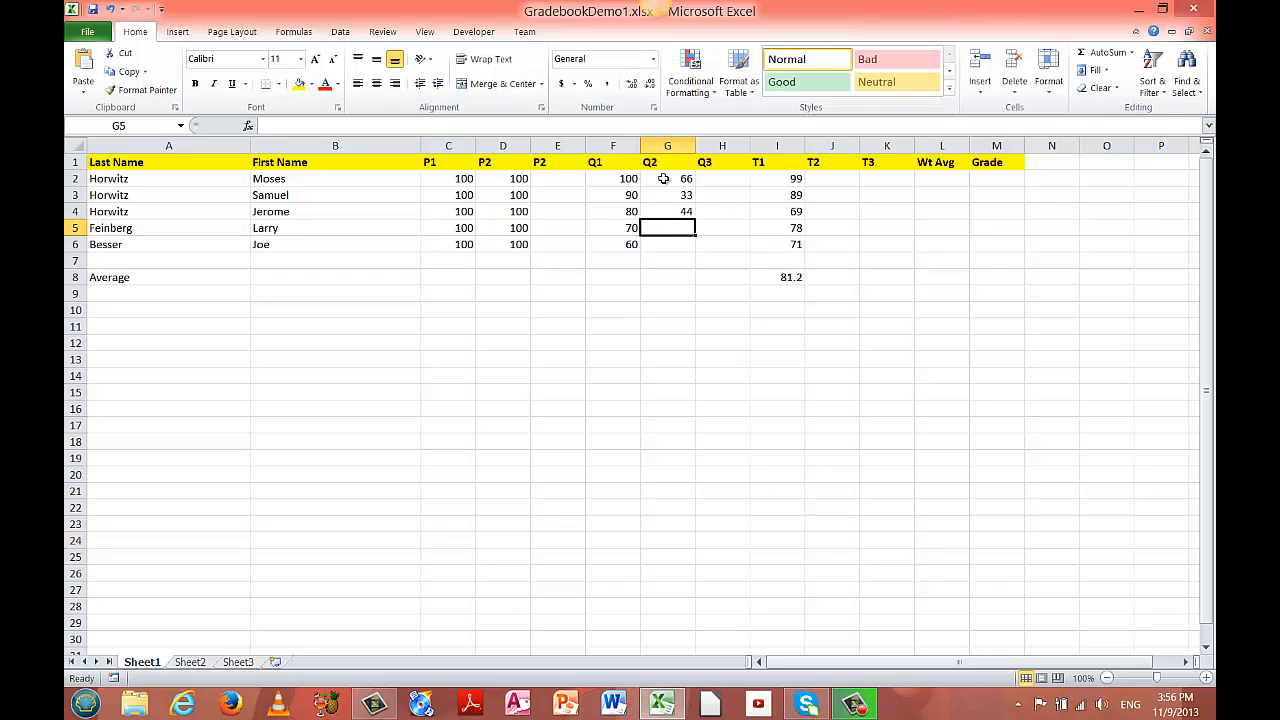
type("77")
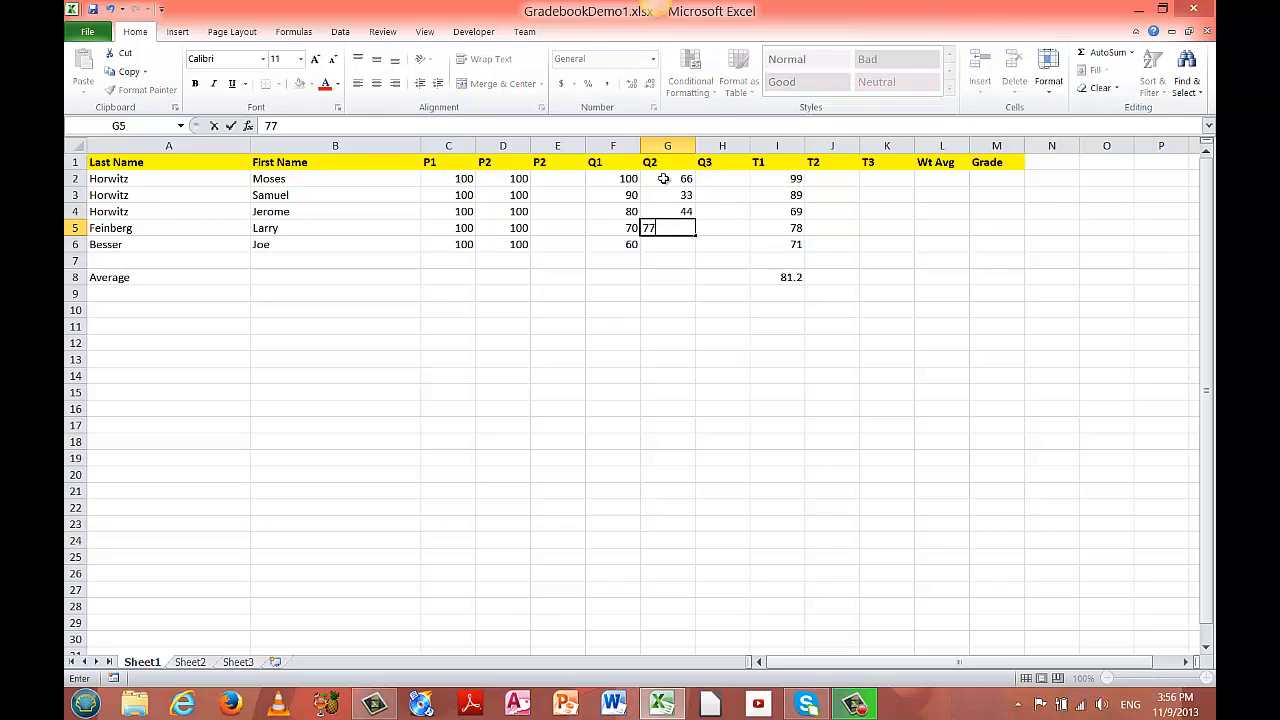
key("Return")
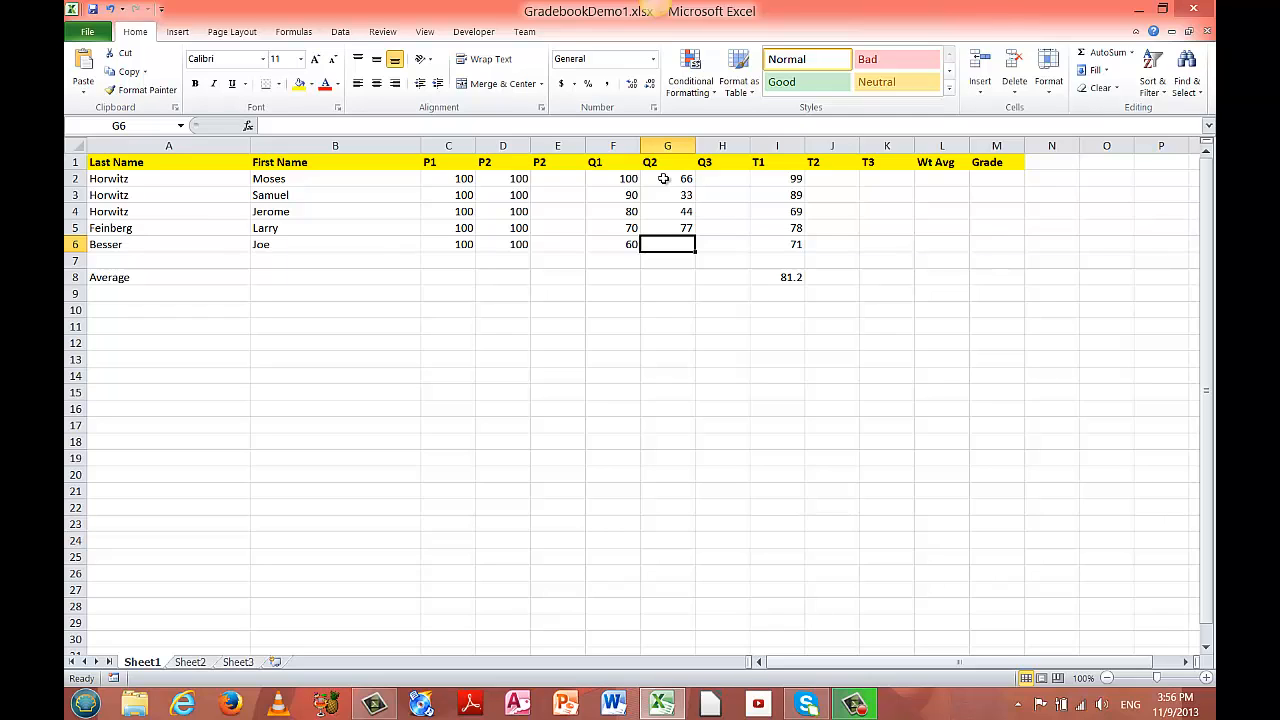
type("33")
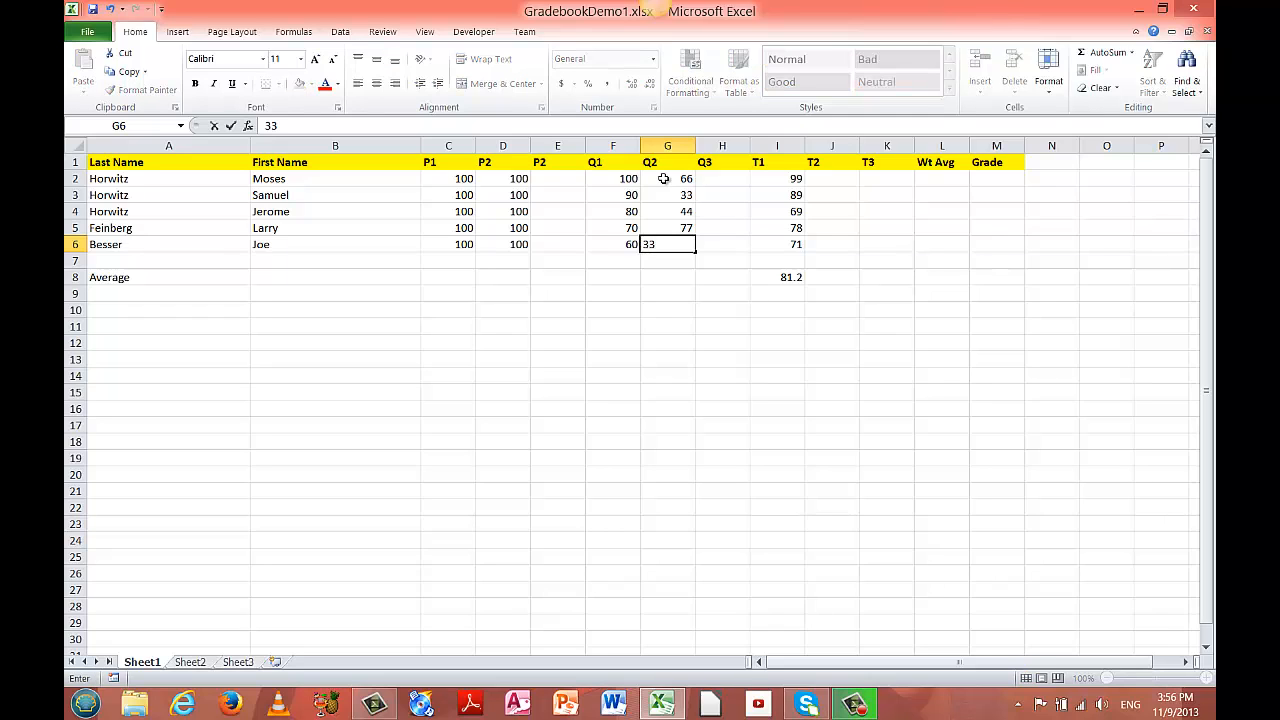
key("Tab")
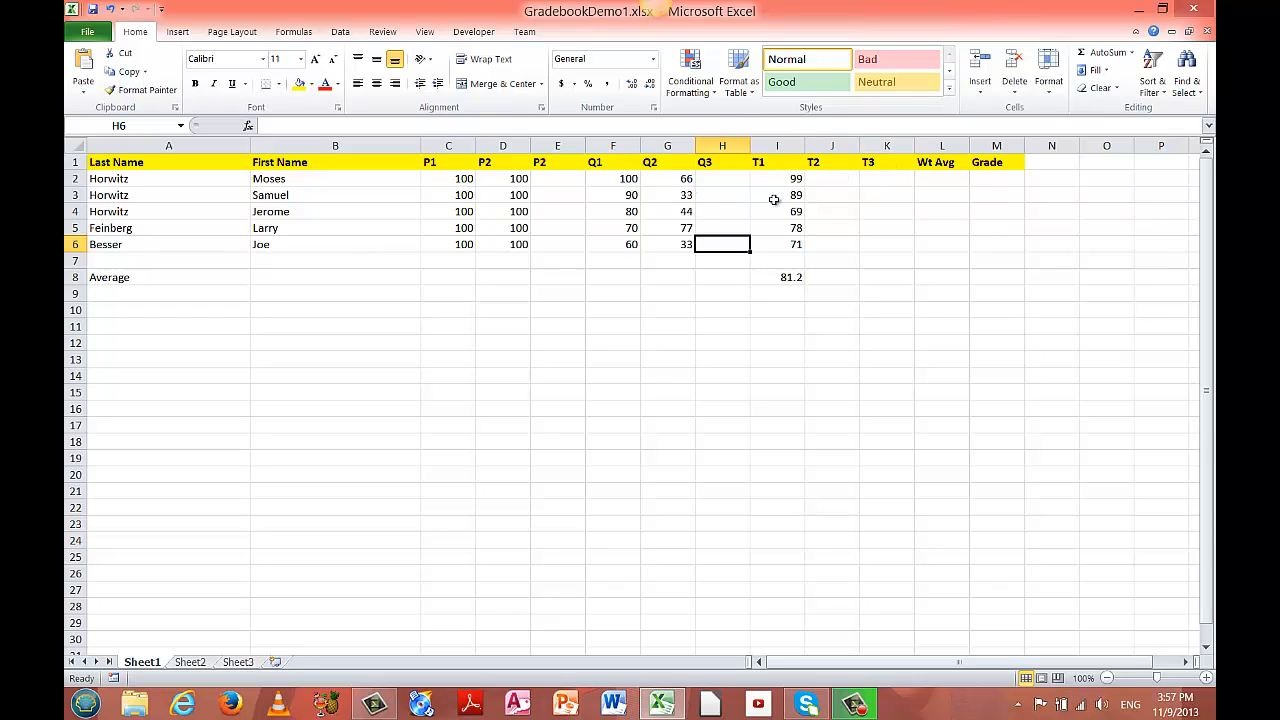
- Enter the T2 scores 98, 89, 44, 88 and 44 in cells J2 through J6
left_click(838, 180)
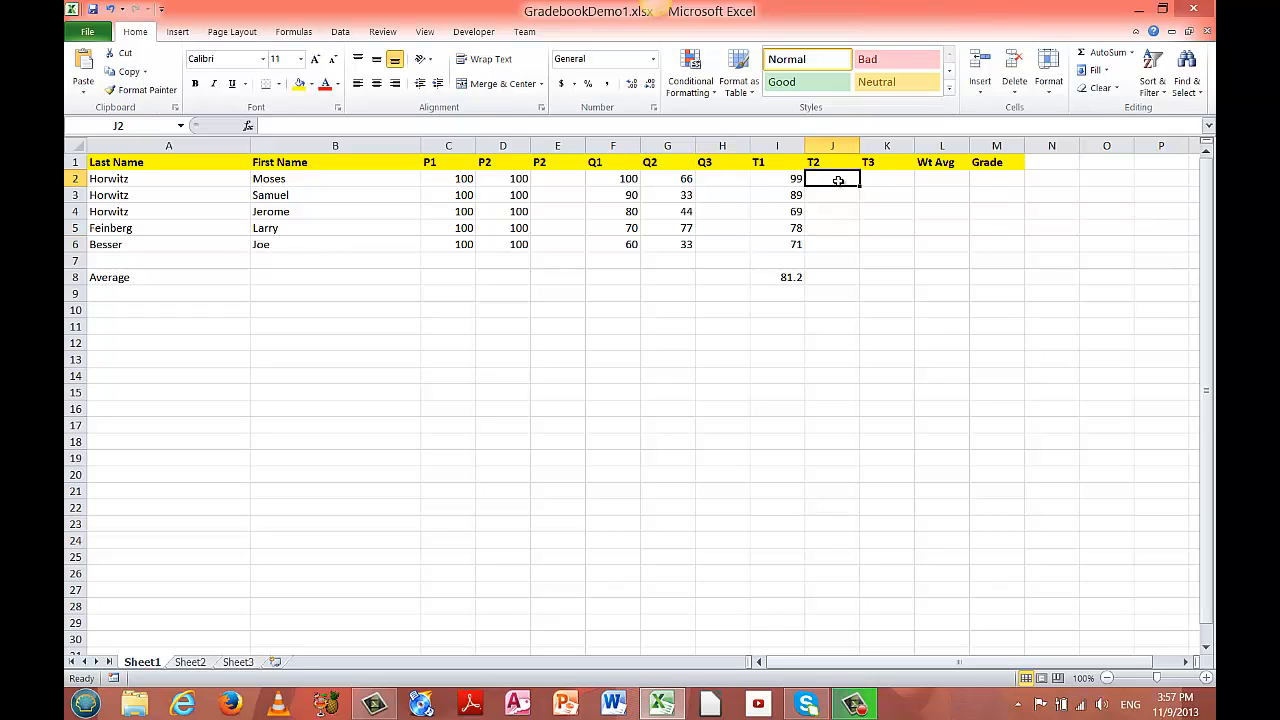
type("98")
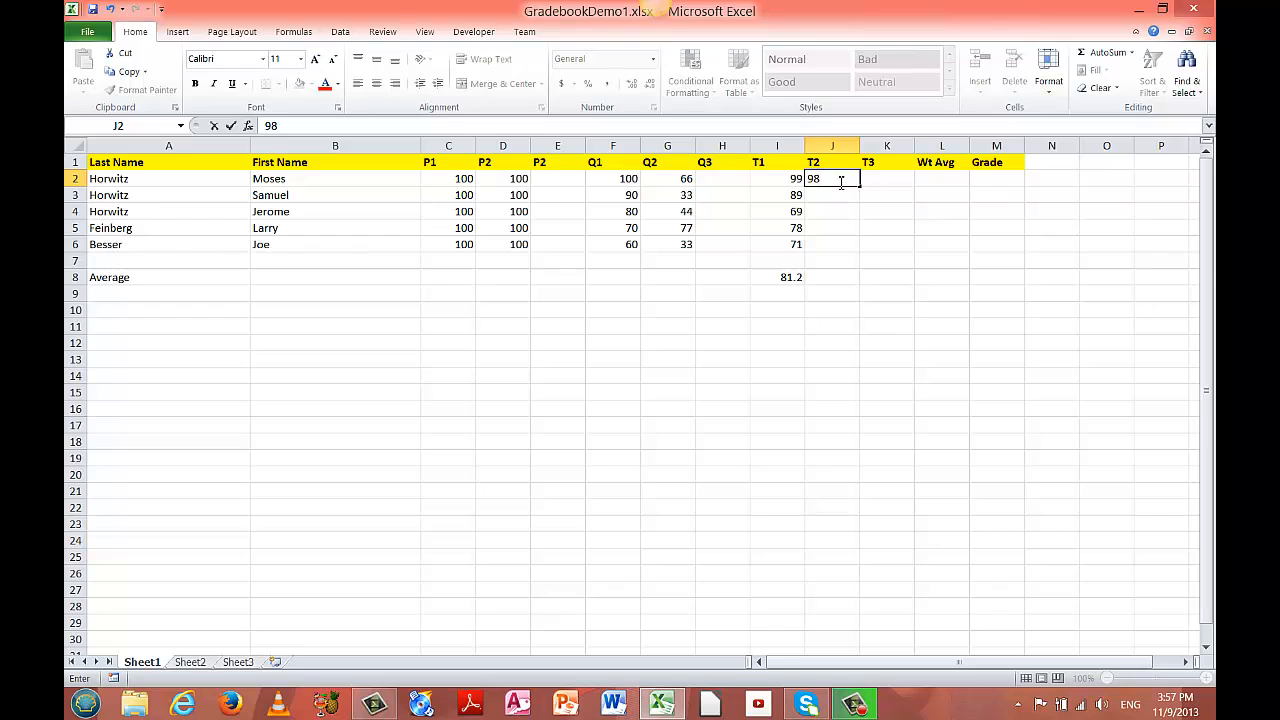
key("Return")
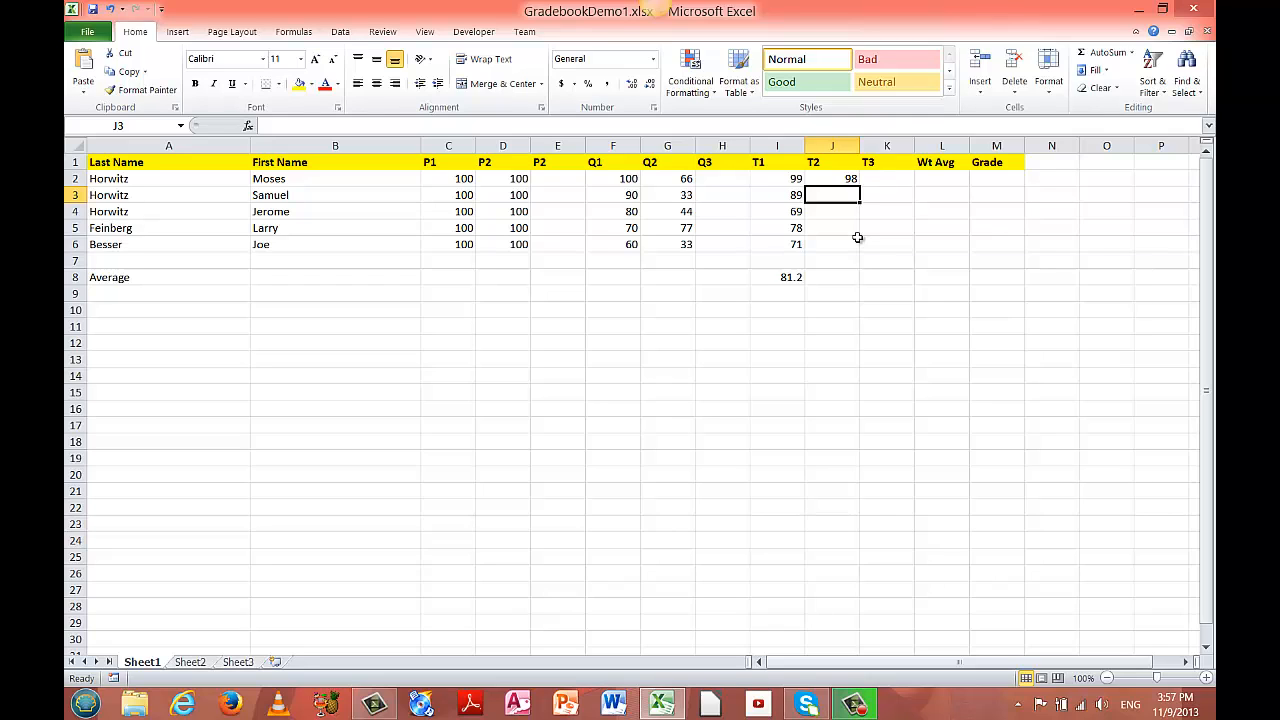
type("89")
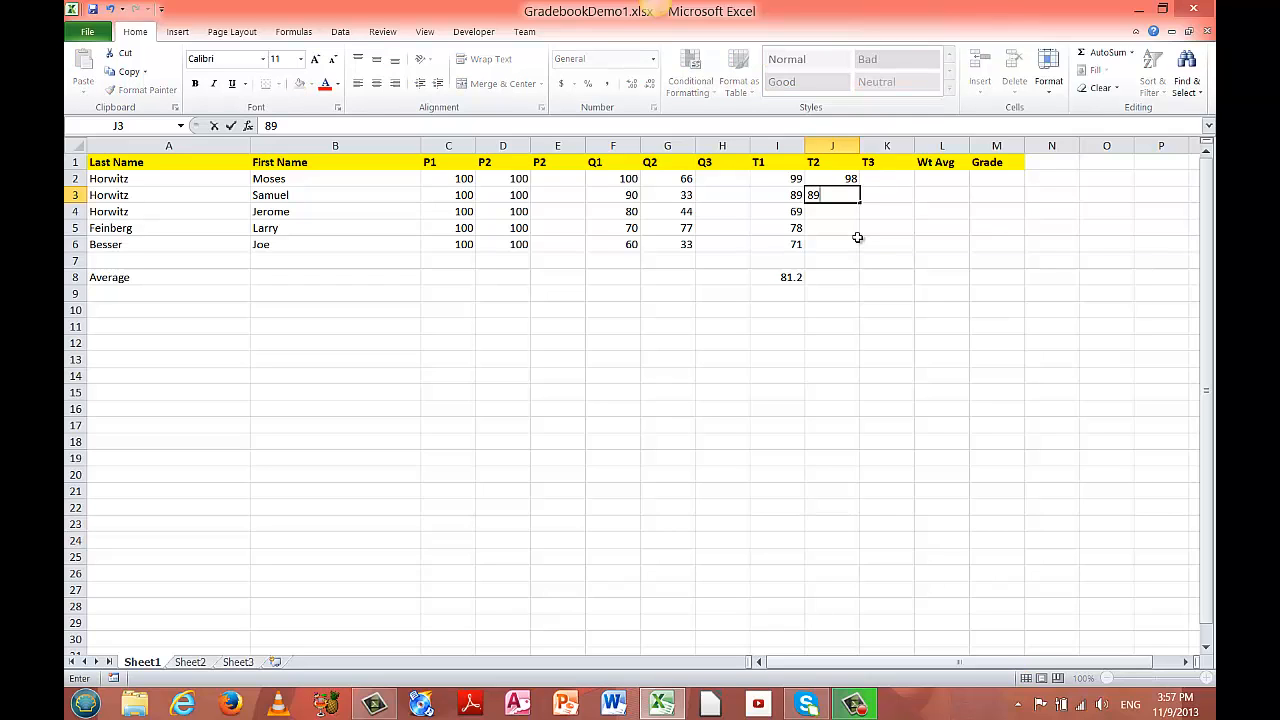
key("Return")
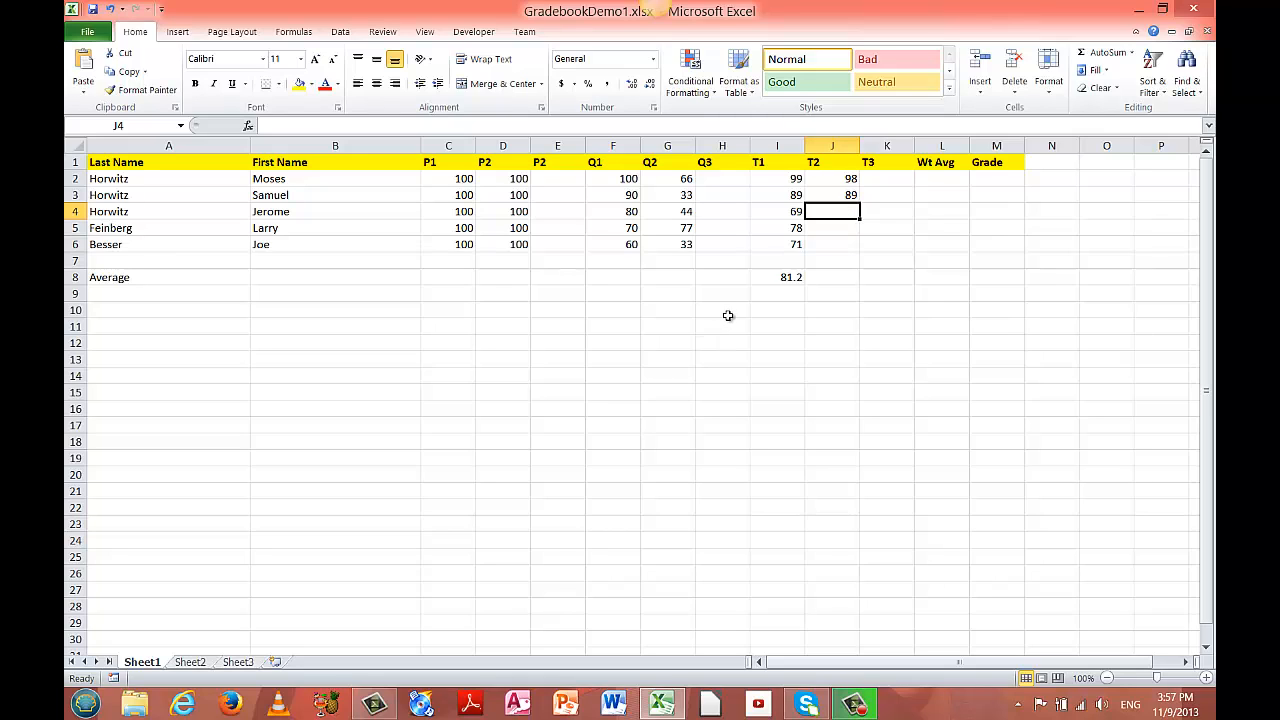
type("44")
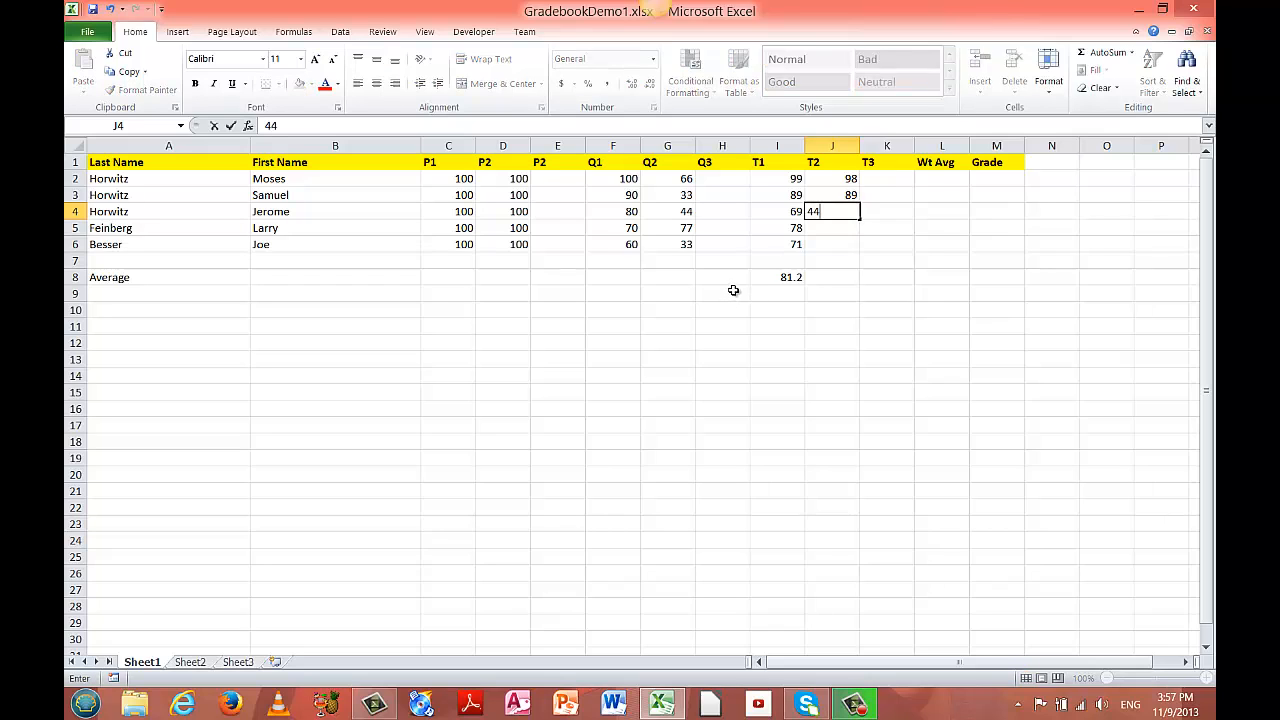
left_click(841, 230)
type("88")
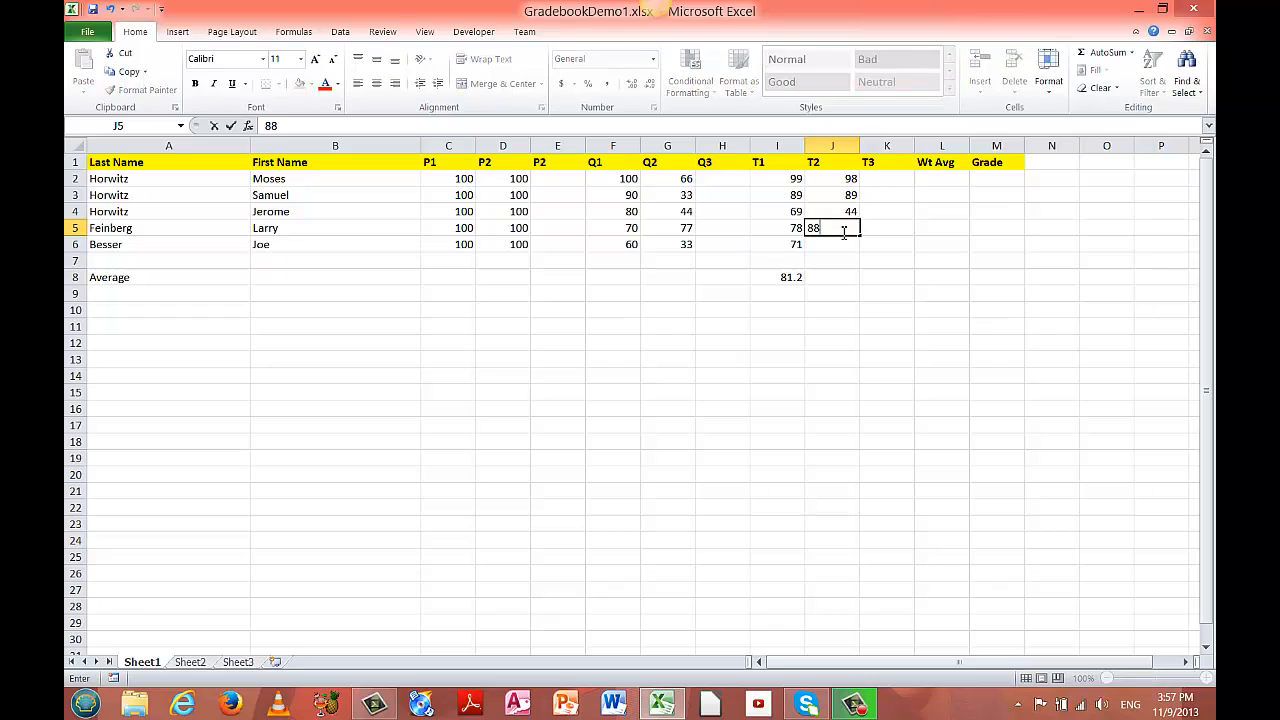
left_click(840, 244)
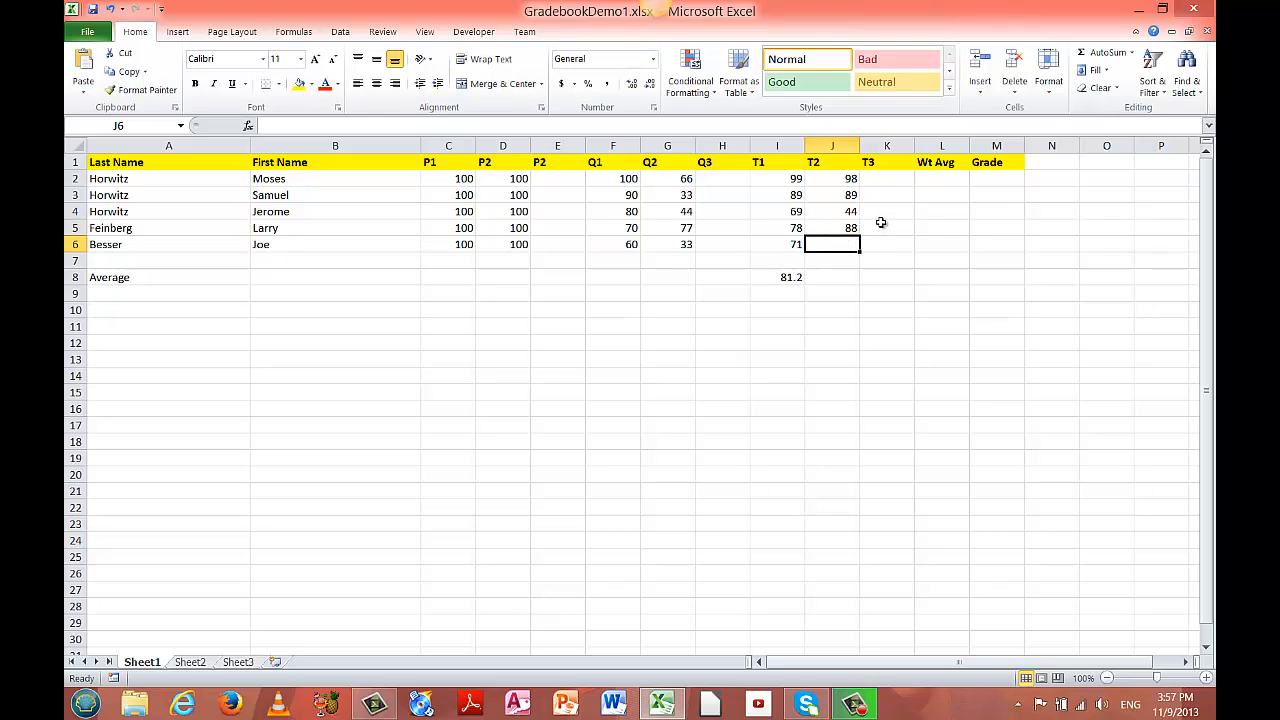
type("44")
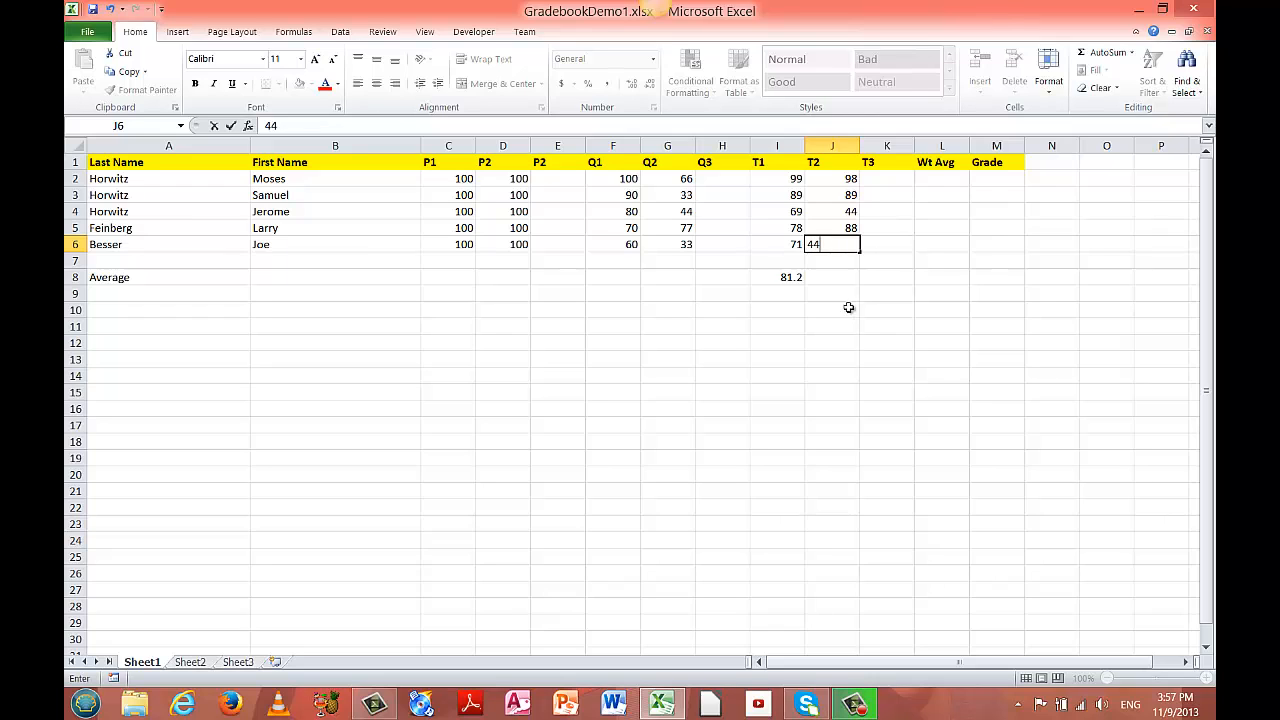
left_click(848, 307)
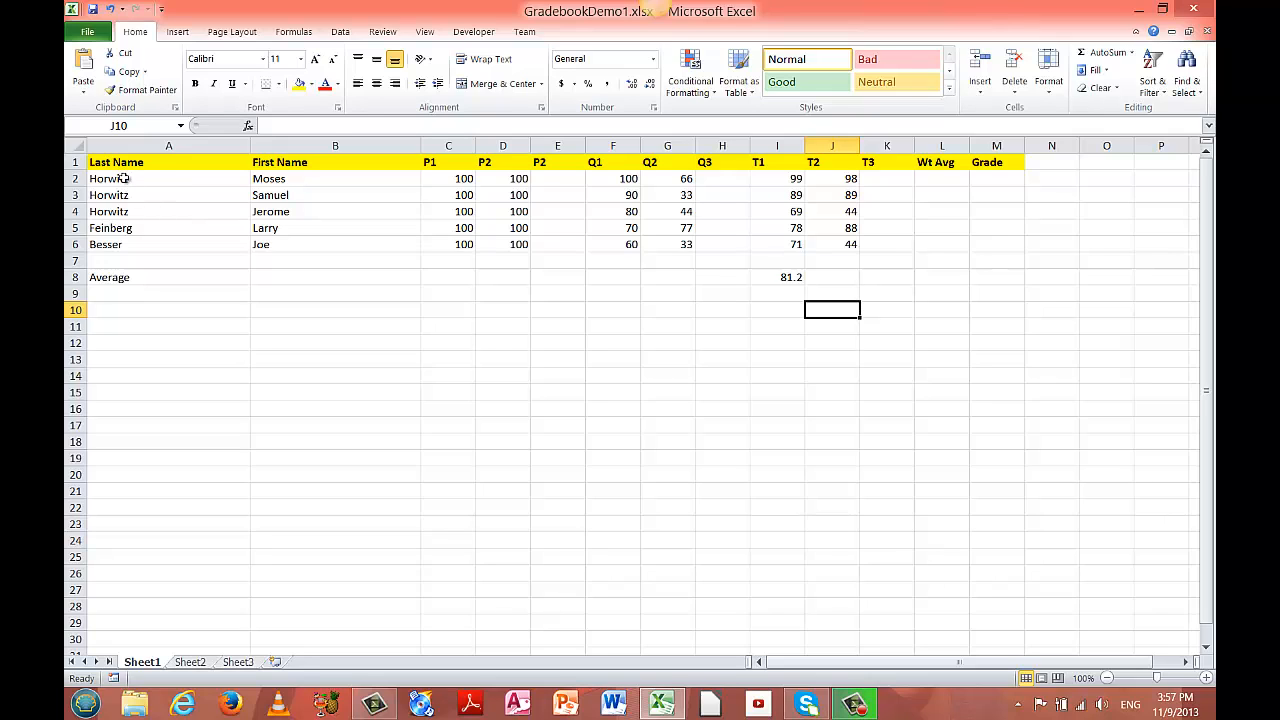
- Review the students' last and first names listed in cells A2 through B6
left_click_drag(123, 178, 288, 250)
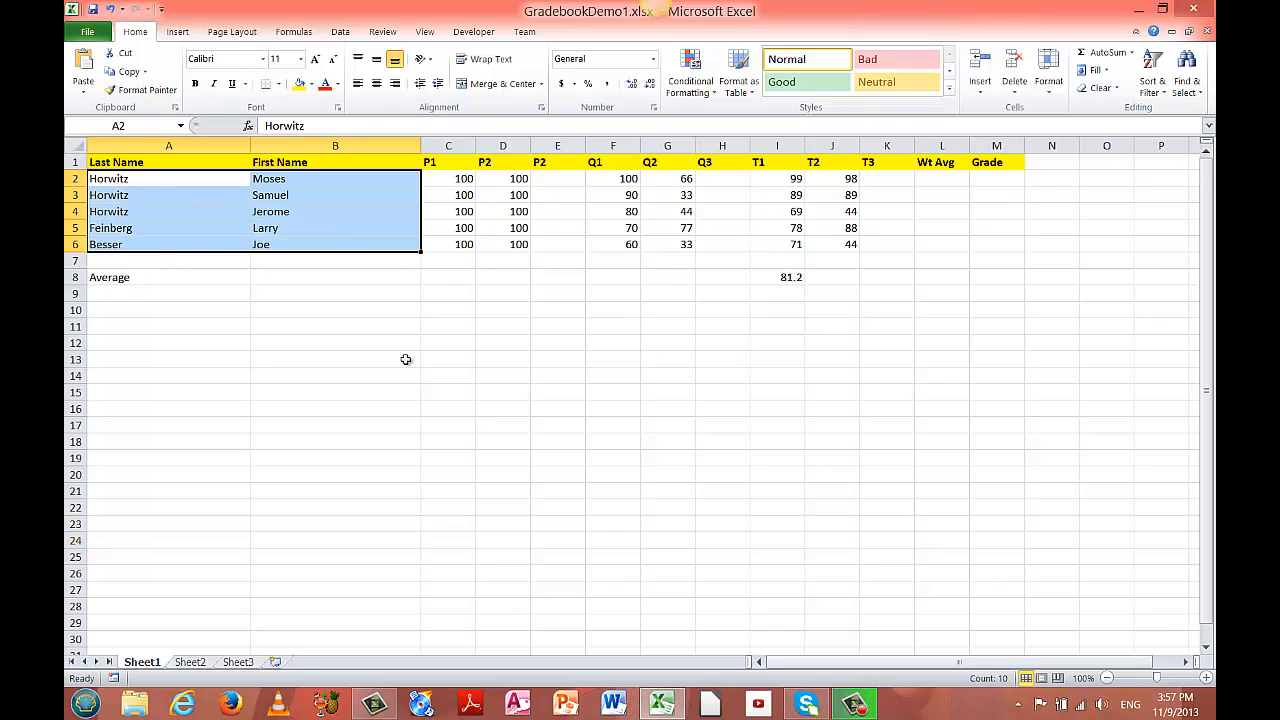
left_click(228, 343)
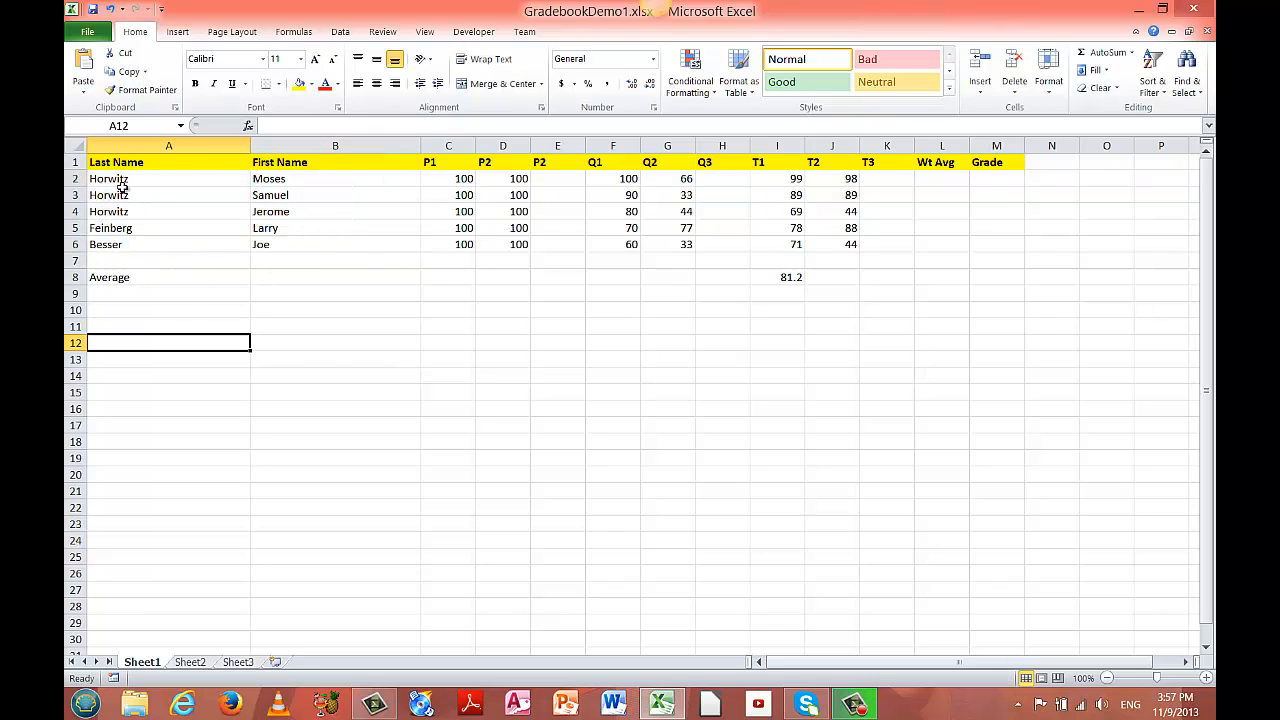
left_click_drag(120, 182, 306, 241)
left_click(191, 222)
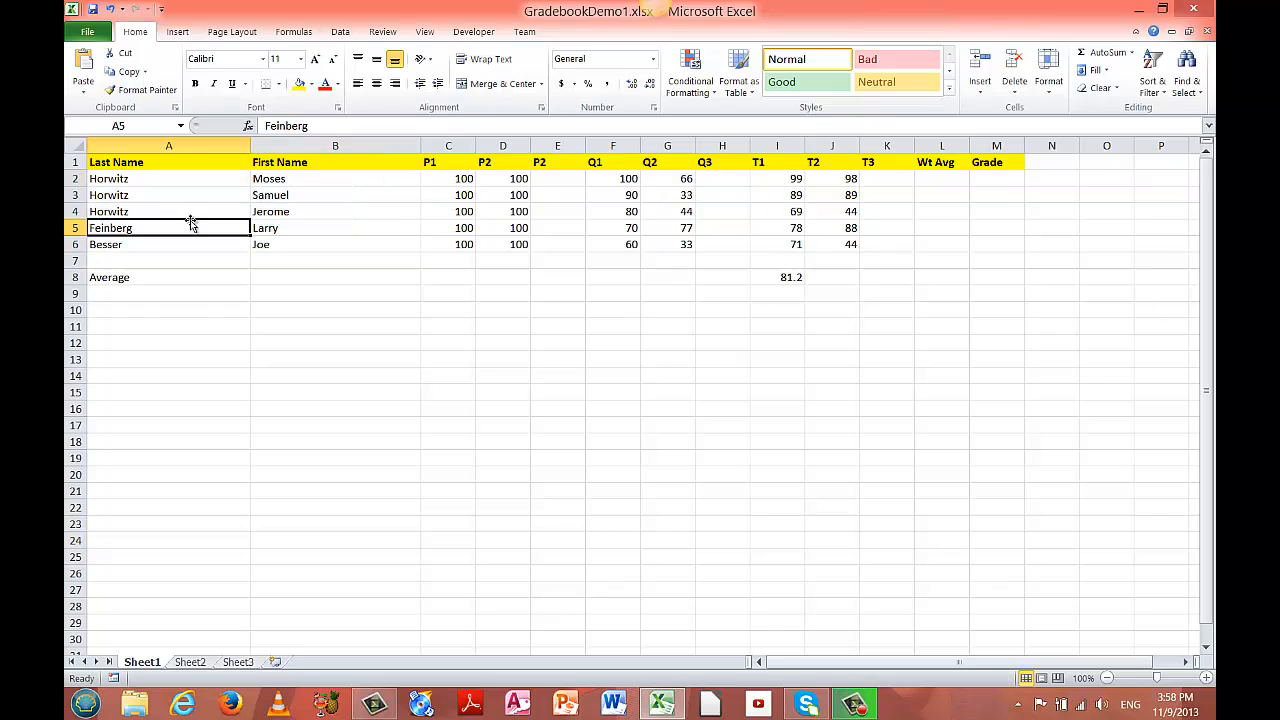
left_click(141, 182)
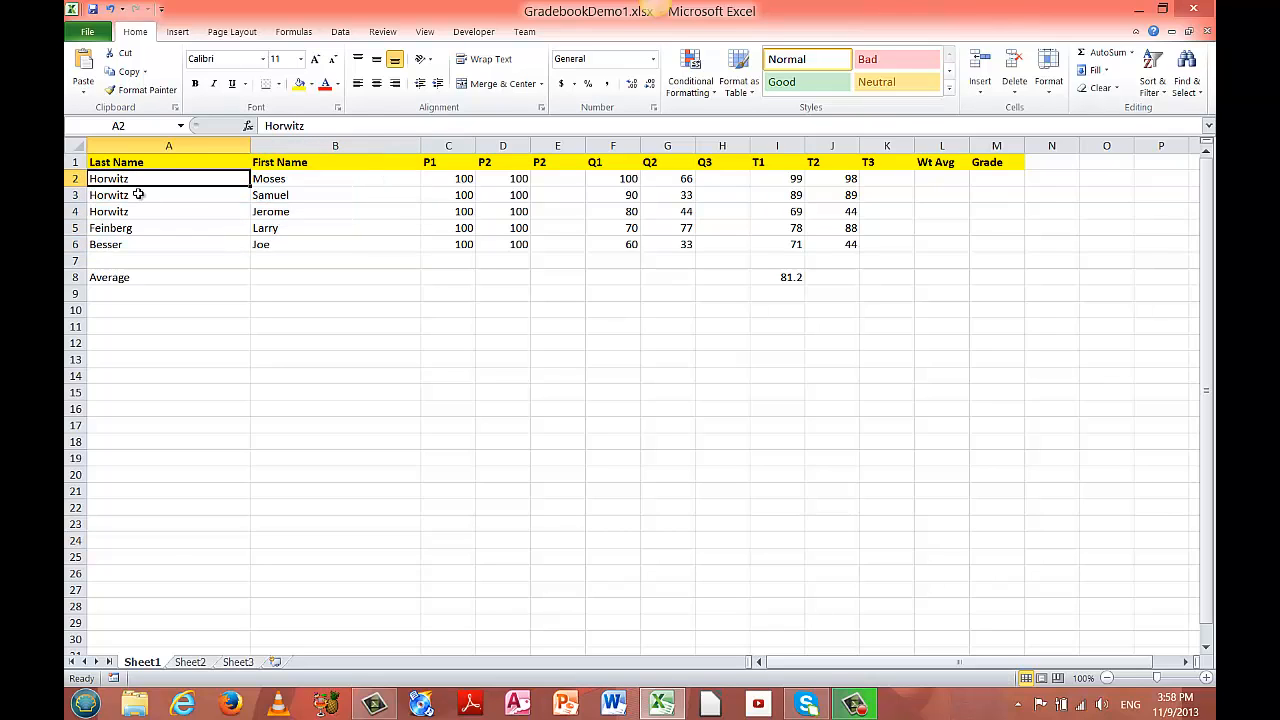
left_click(135, 212)
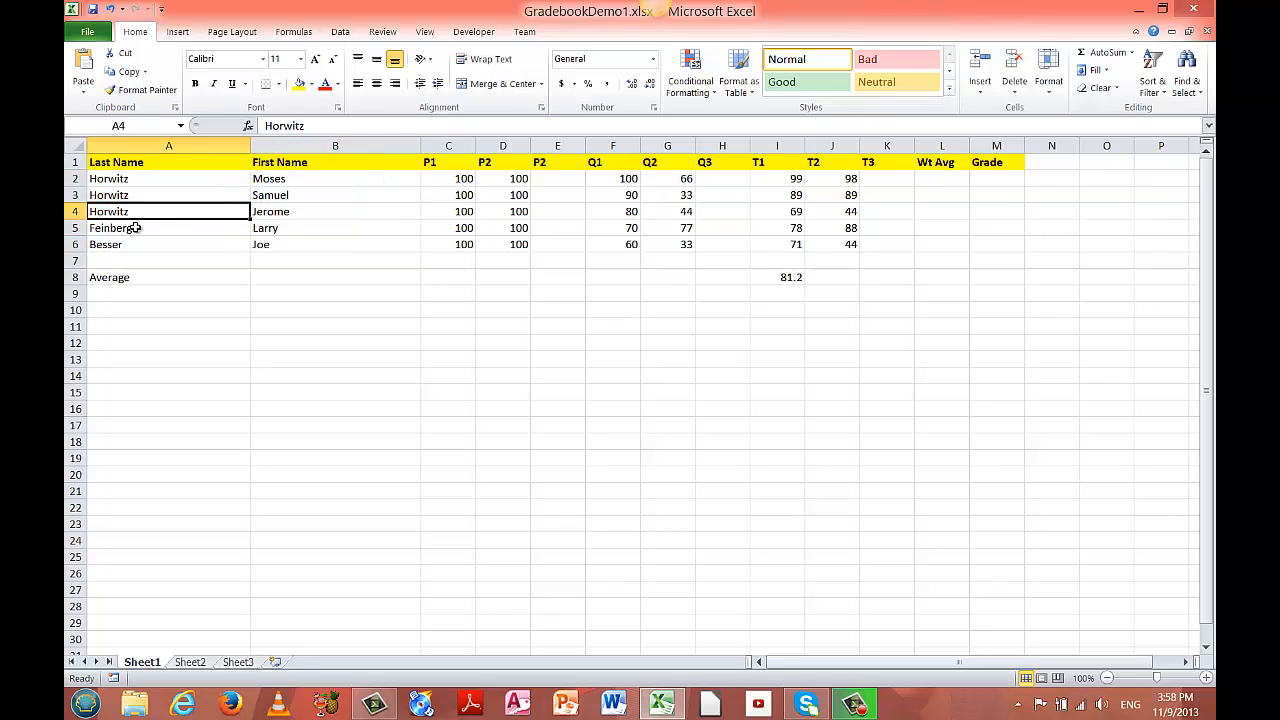
left_click(135, 228)
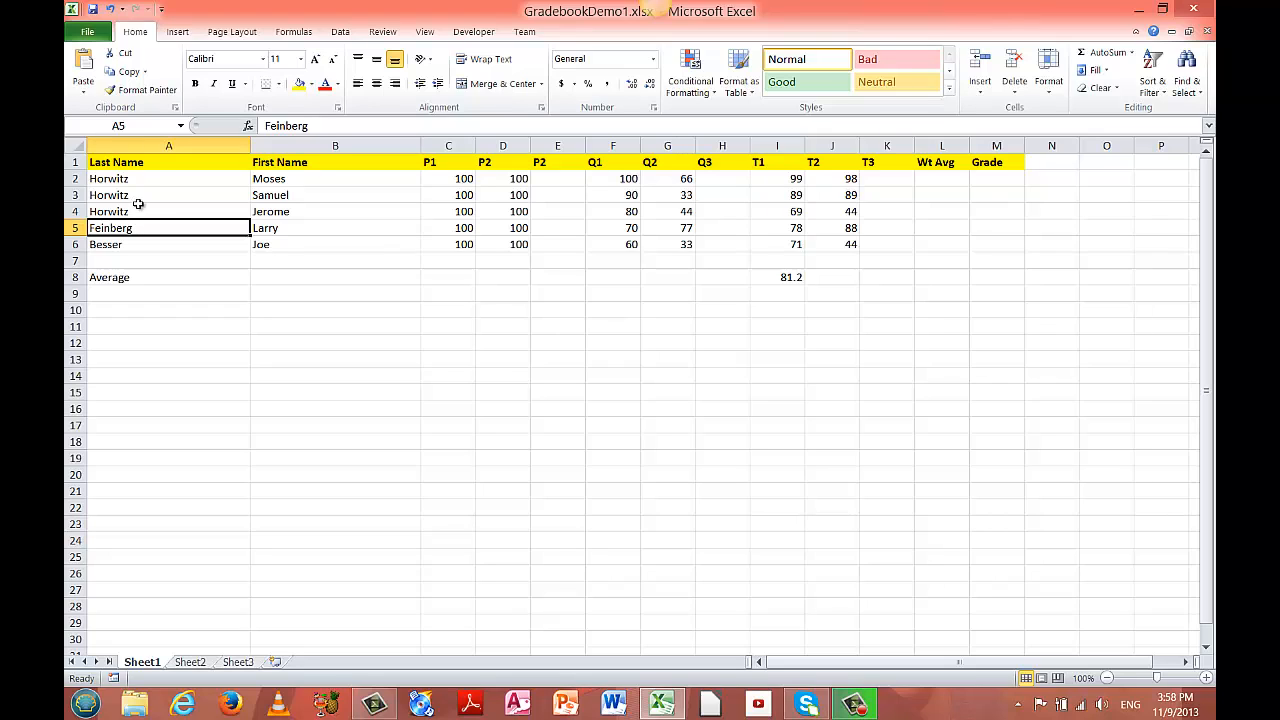
left_click(138, 190)
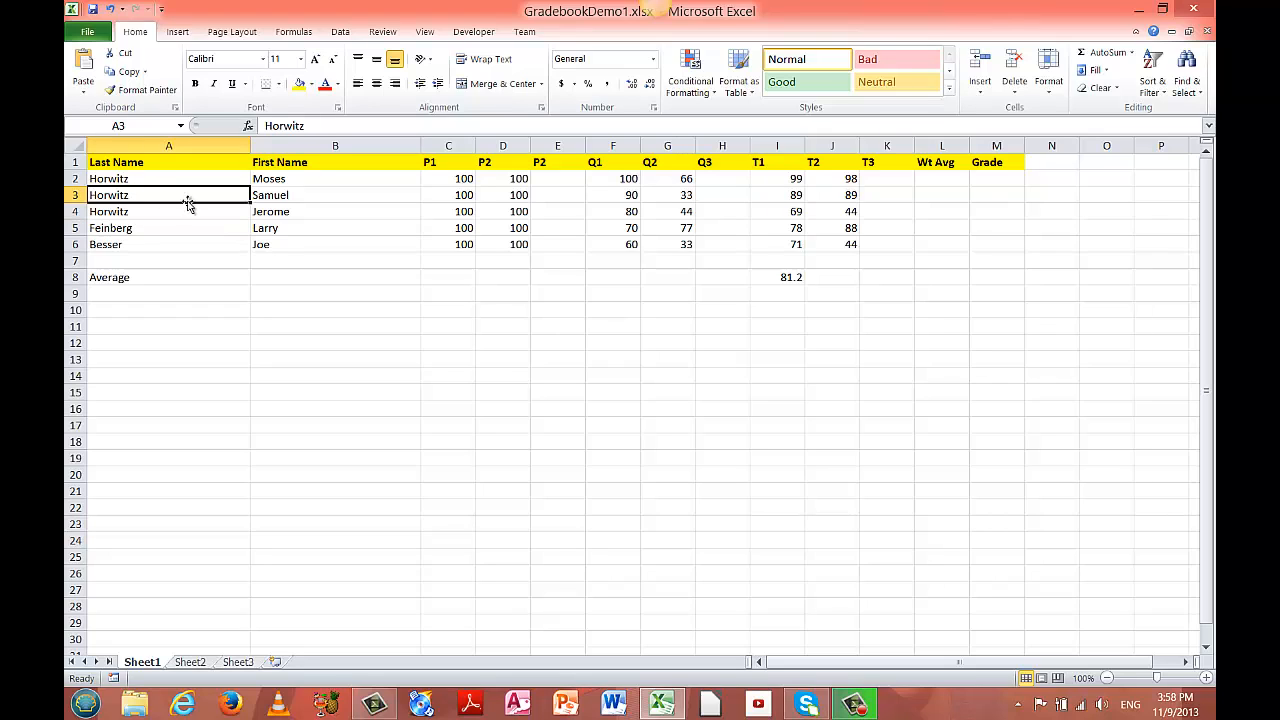
left_click(287, 213)
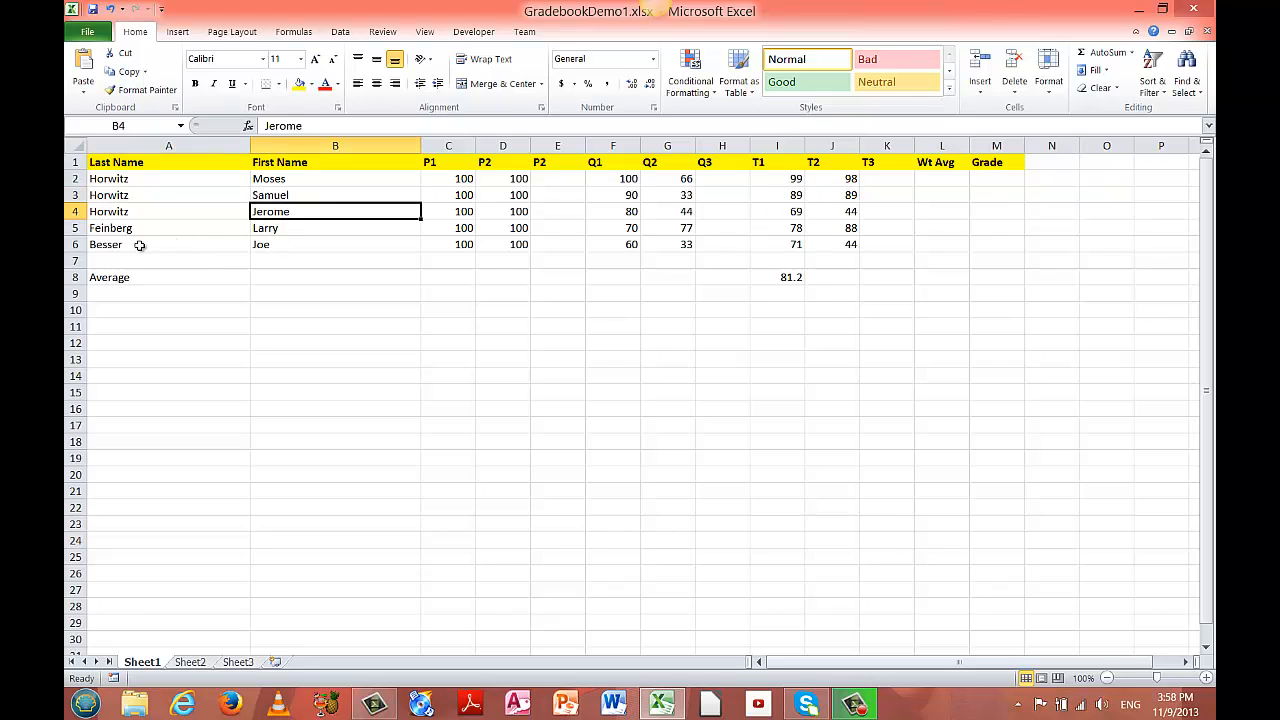
left_click(204, 246)
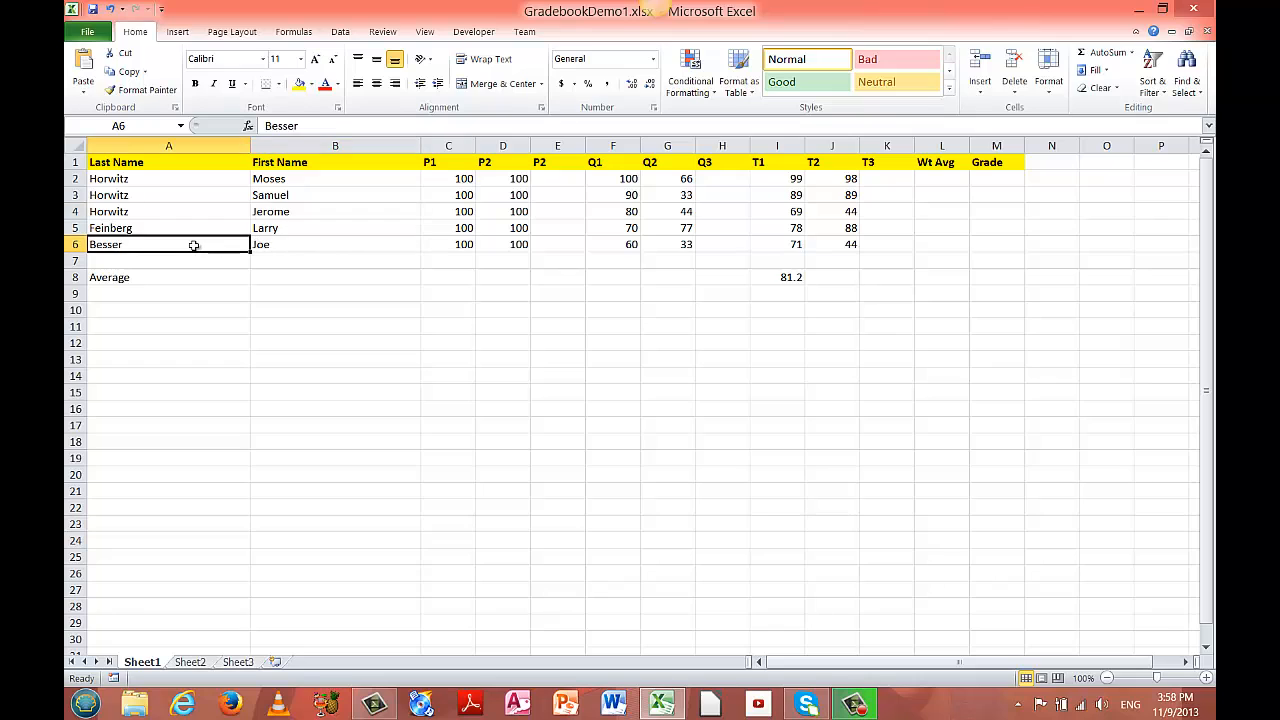
left_click(282, 244)
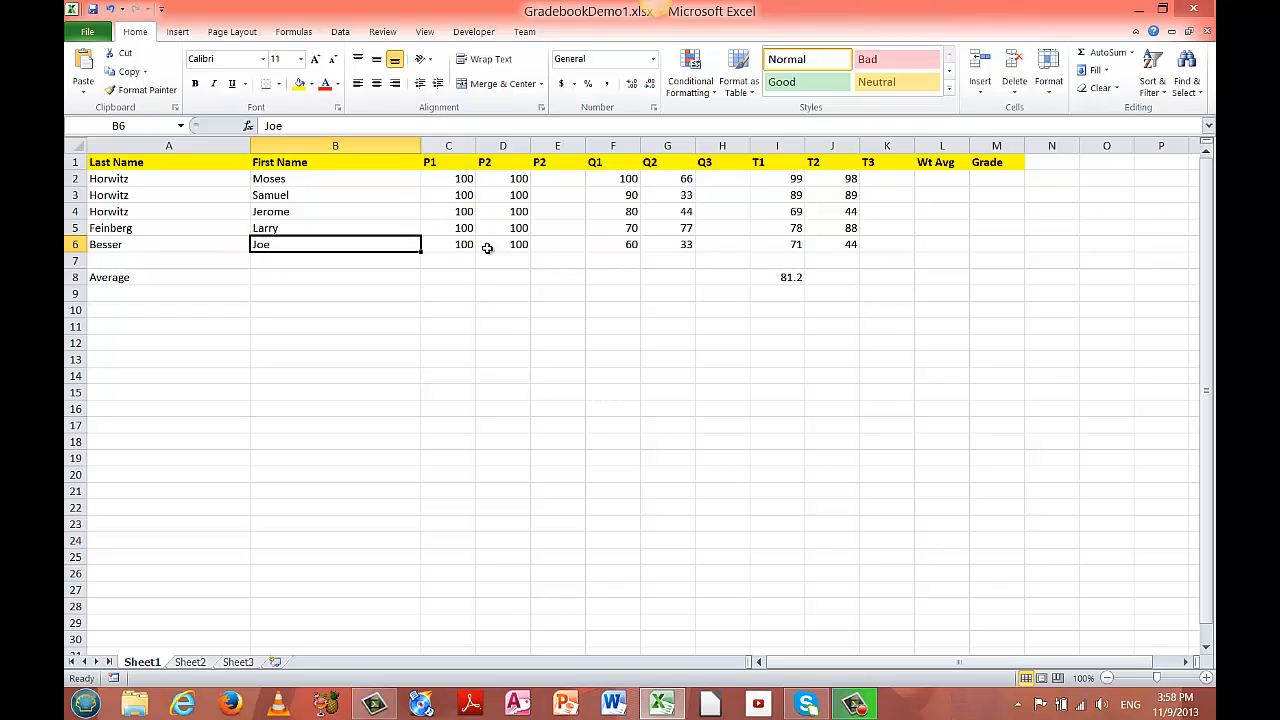
left_click_drag(168, 179, 283, 246)
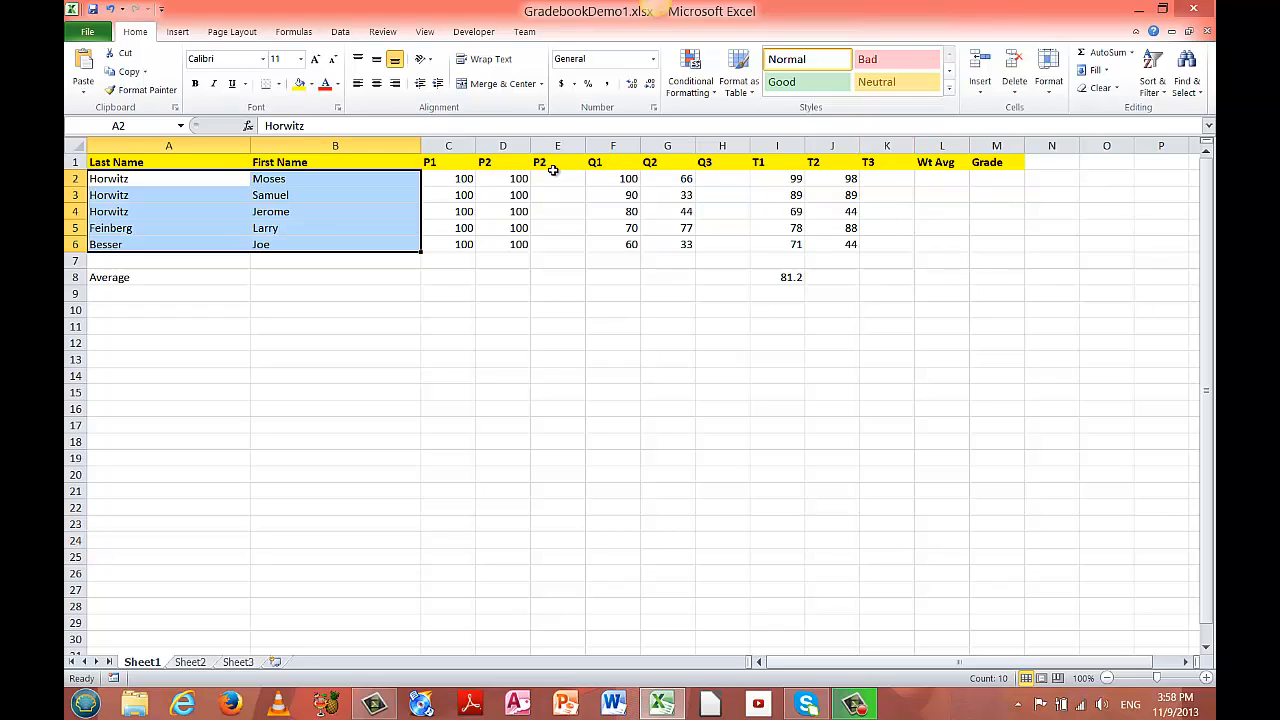
- Enter the scores 90, 88, 55, 77 and 33 in the second P2 column, cells E2 through E6
left_click(553, 178)
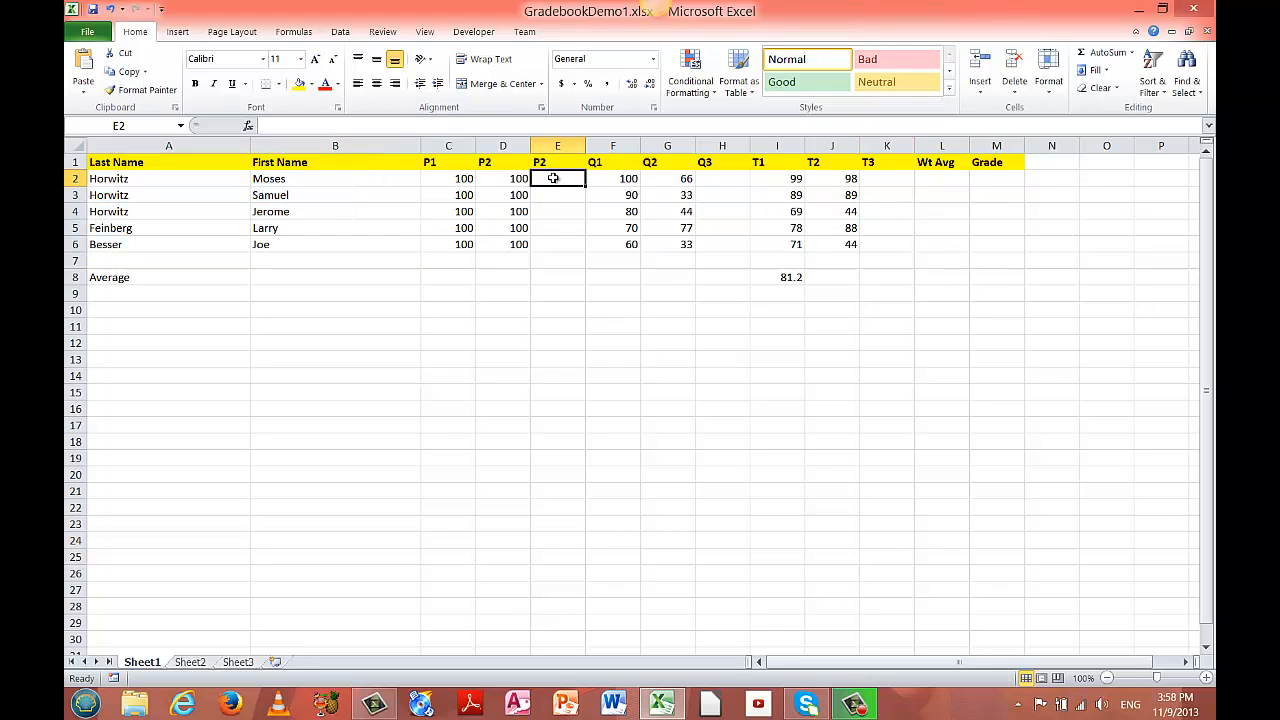
type("90")
key("Return")
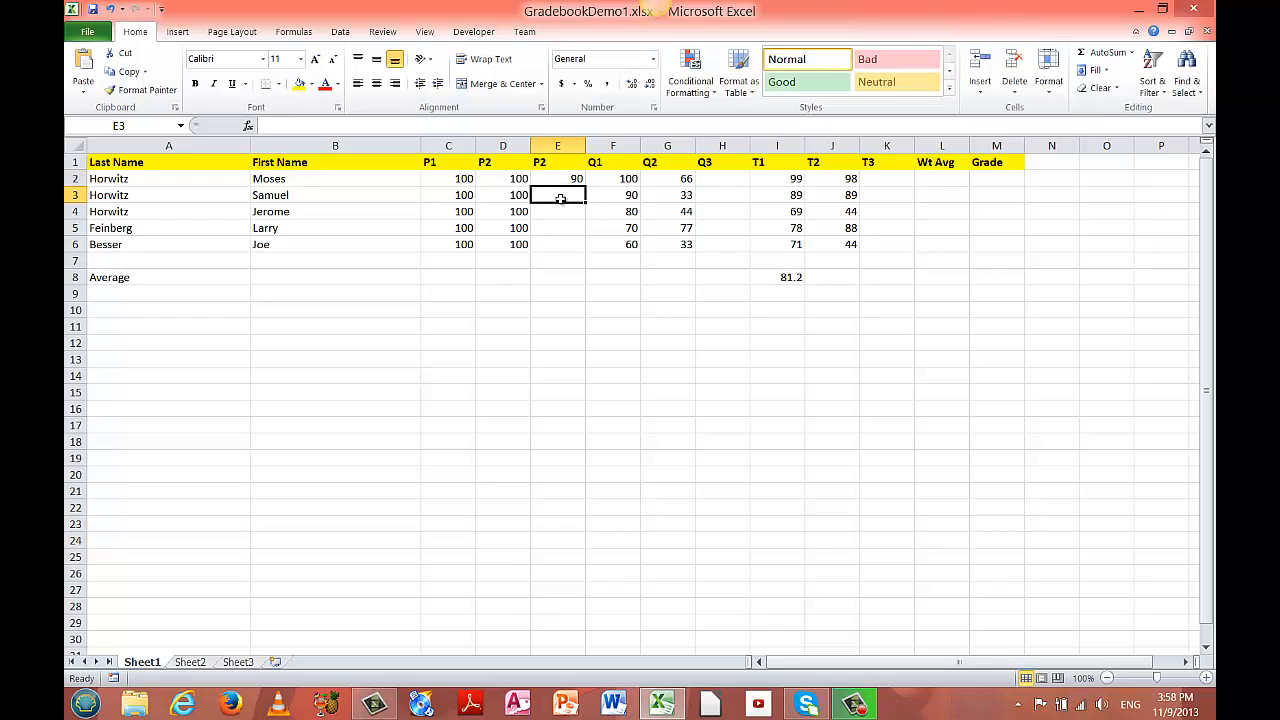
type("88")
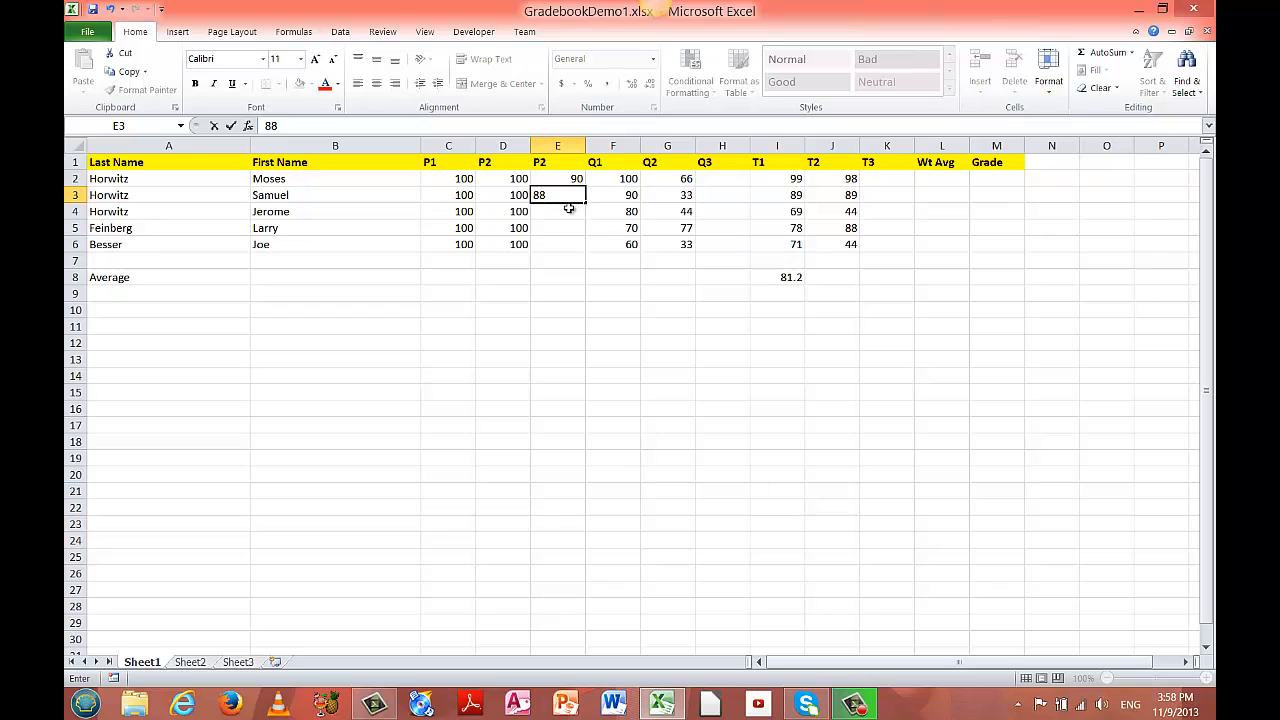
key("Return")
type("55")
key("Return")
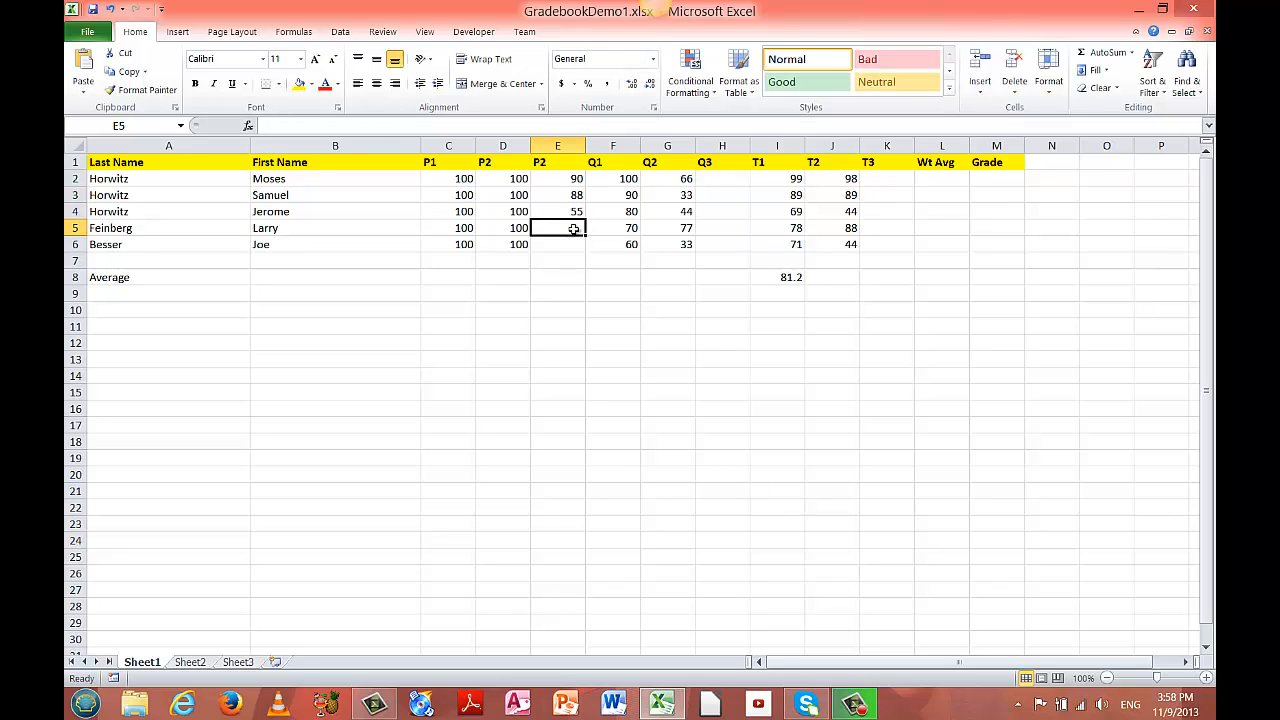
type("77")
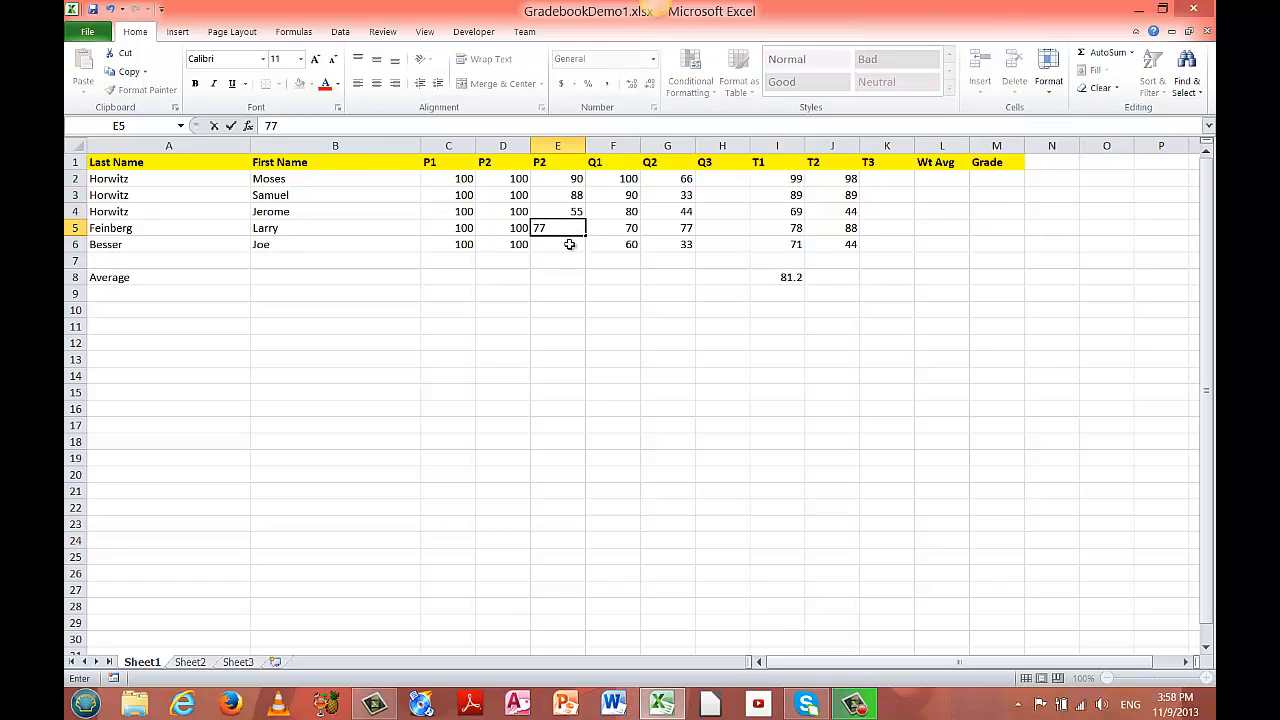
key("Return")
type("33")
left_click(648, 340)
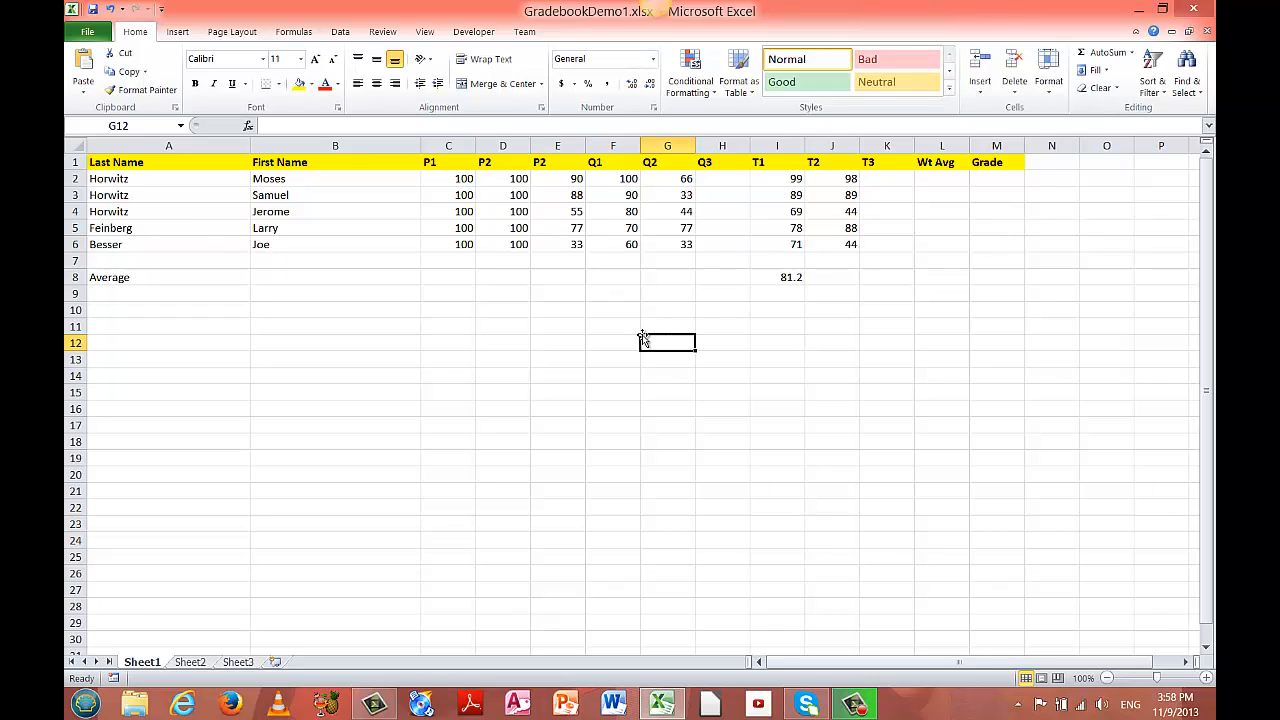
- Fill the T1 average formula from I8 across to J8 for T2, then compare the cell ranges in the two formulas
left_click(728, 182)
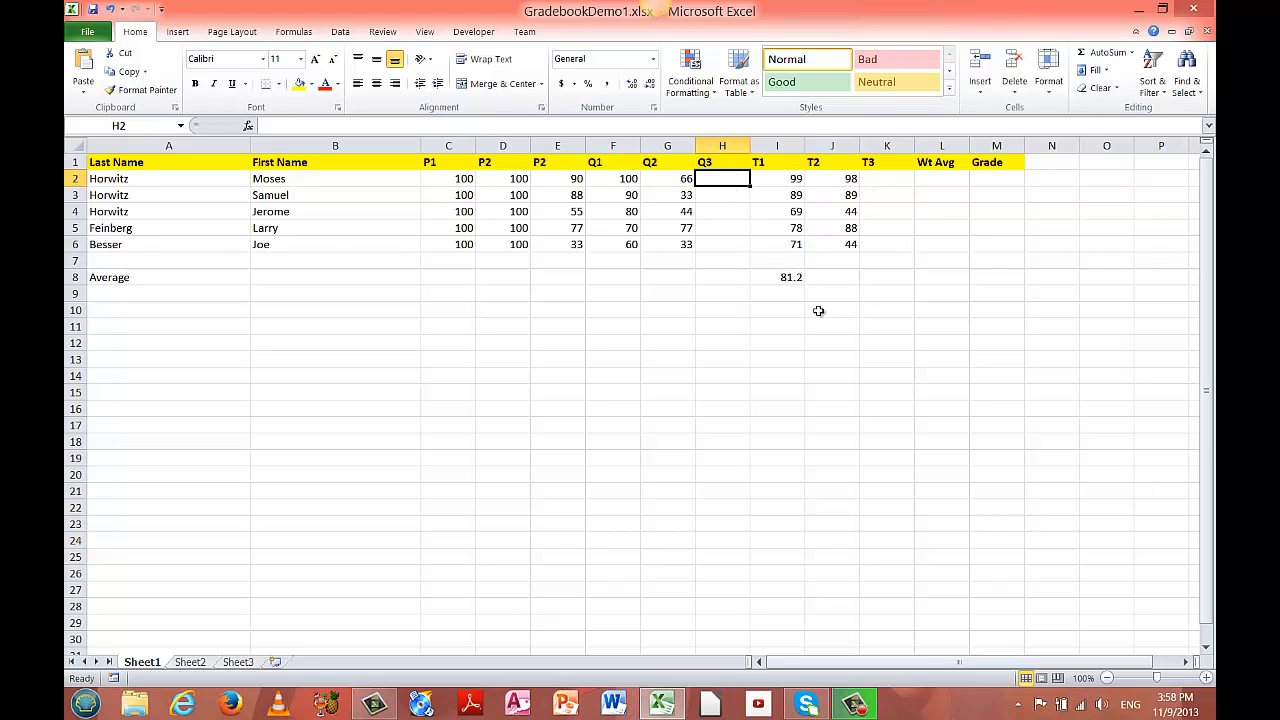
left_click(849, 180)
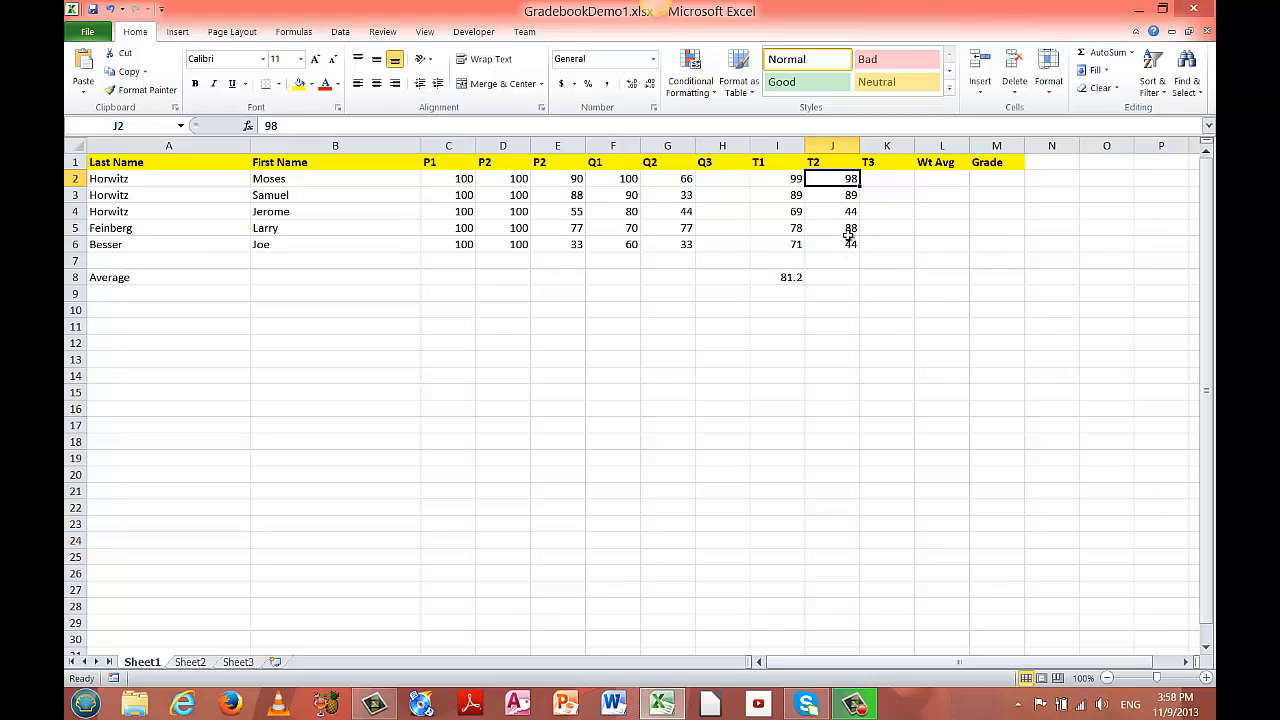
left_click(795, 278)
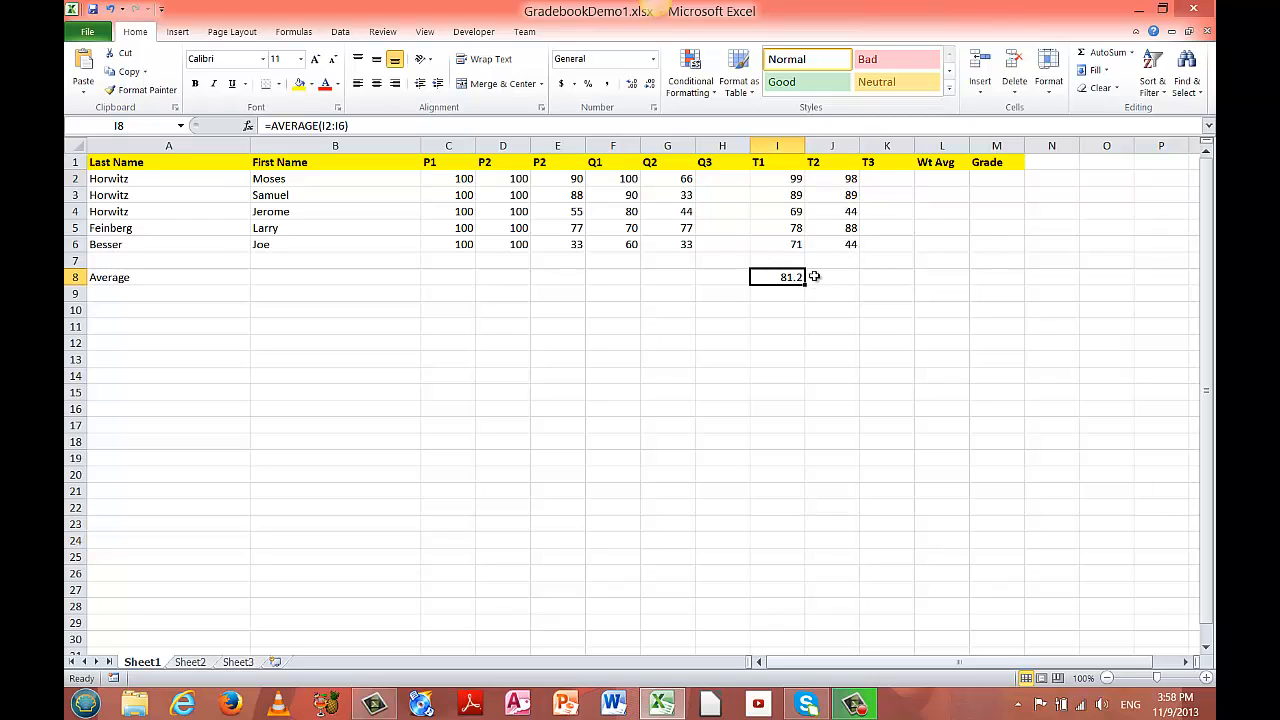
left_click(840, 276)
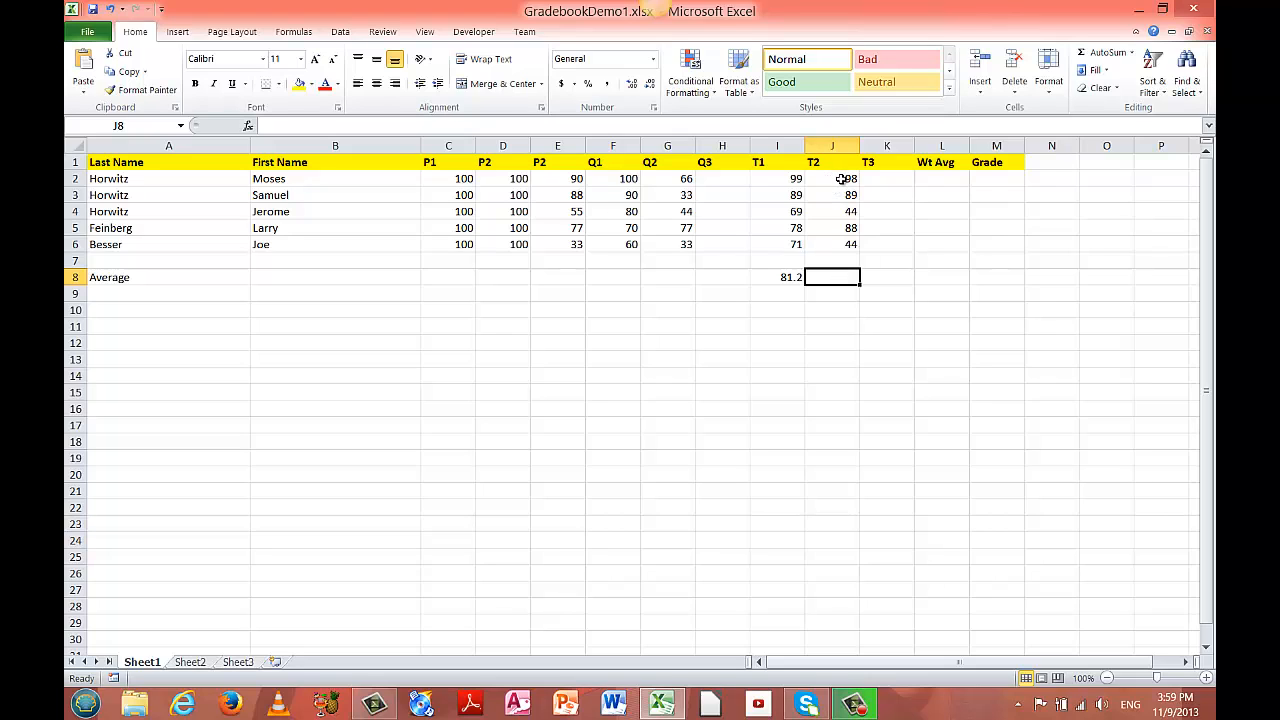
left_click(798, 279)
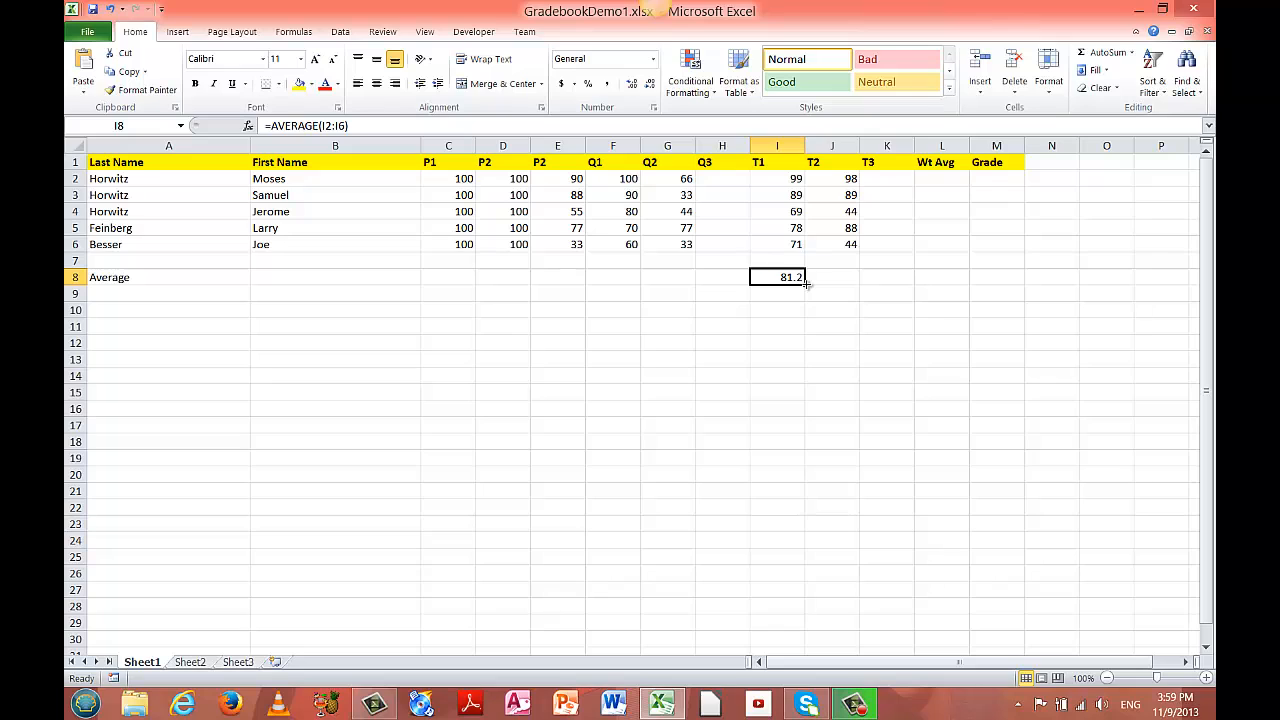
left_click_drag(806, 284, 847, 281)
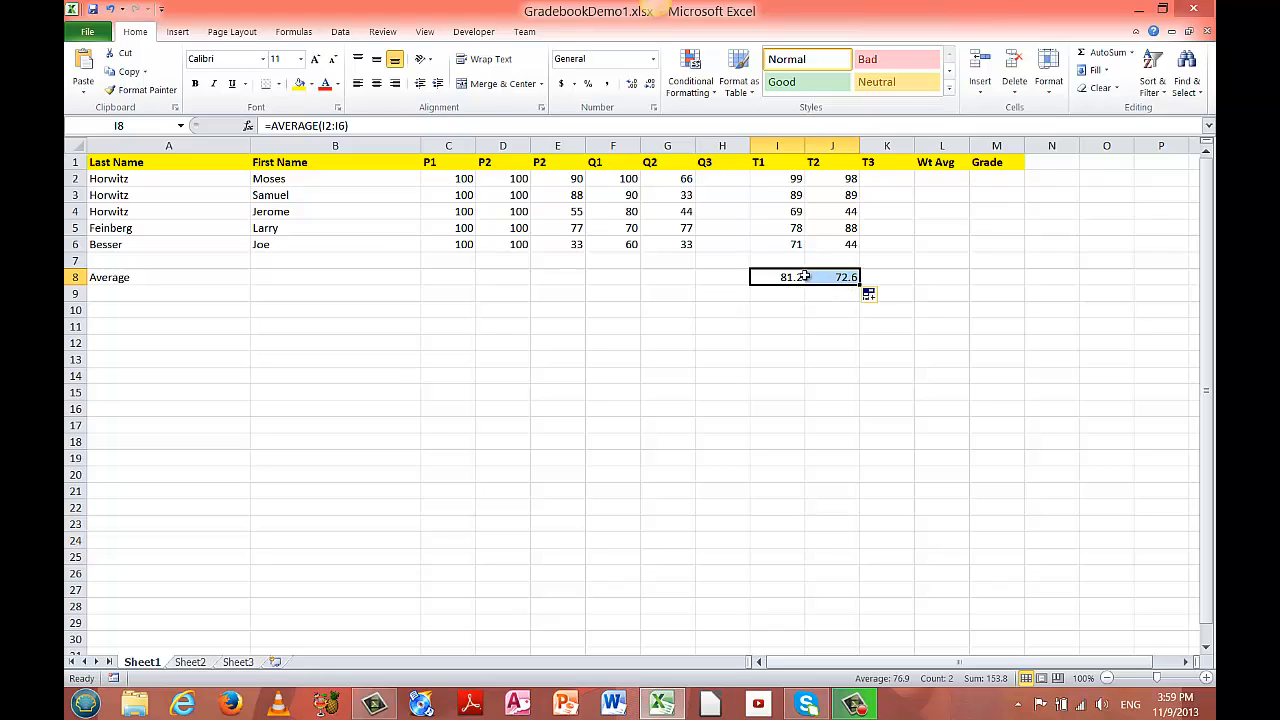
left_click(845, 276)
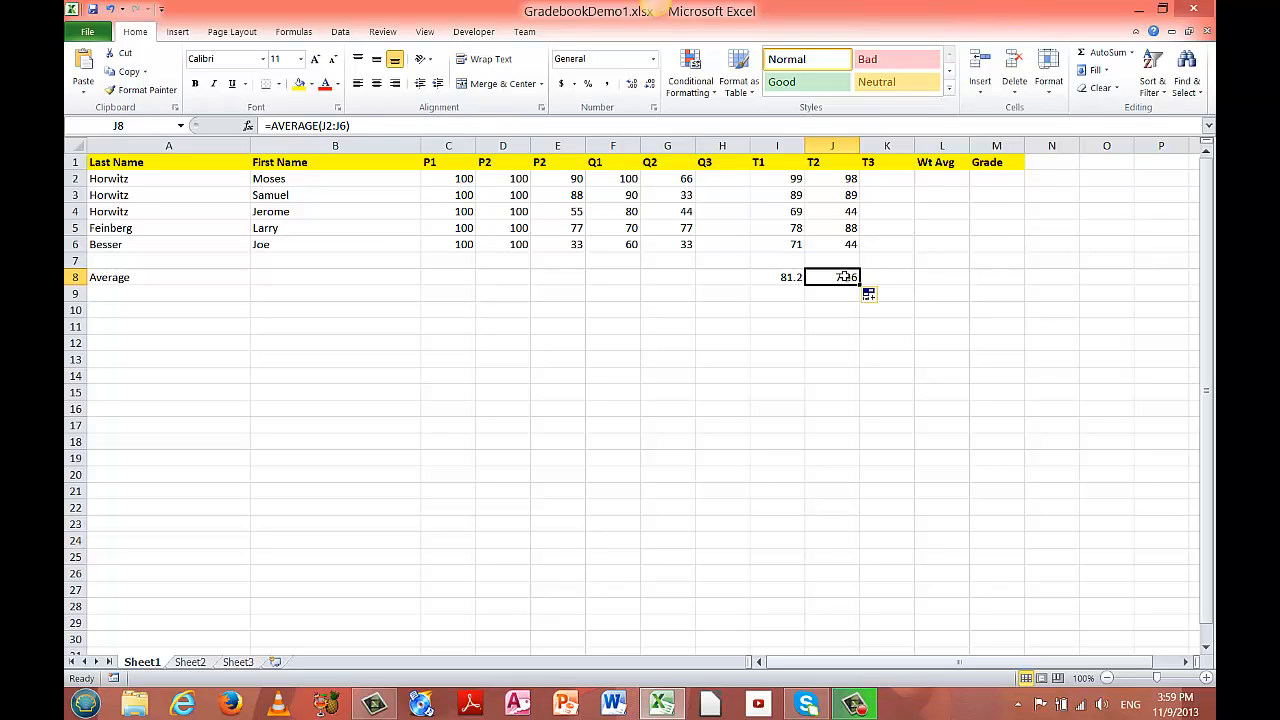
left_click(795, 278)
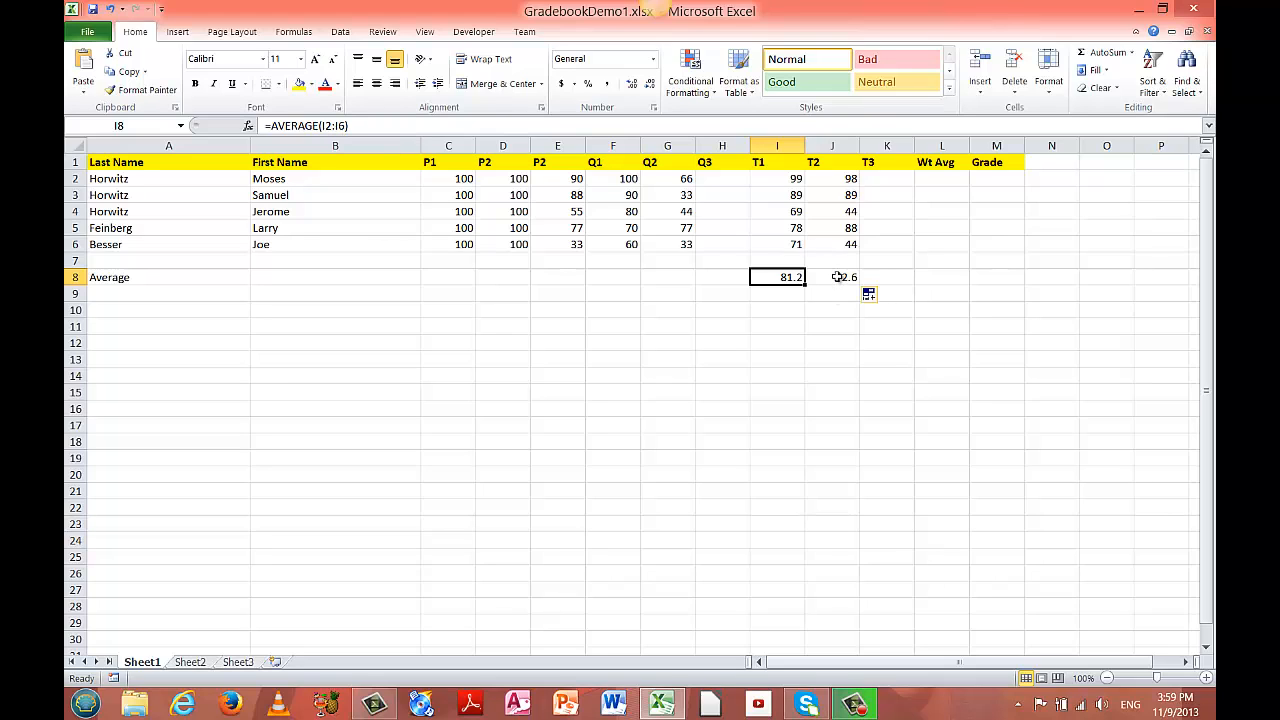
- Compare the AVERAGE formulas in cells I8 and J8, checking which score column each one references
left_click(837, 277)
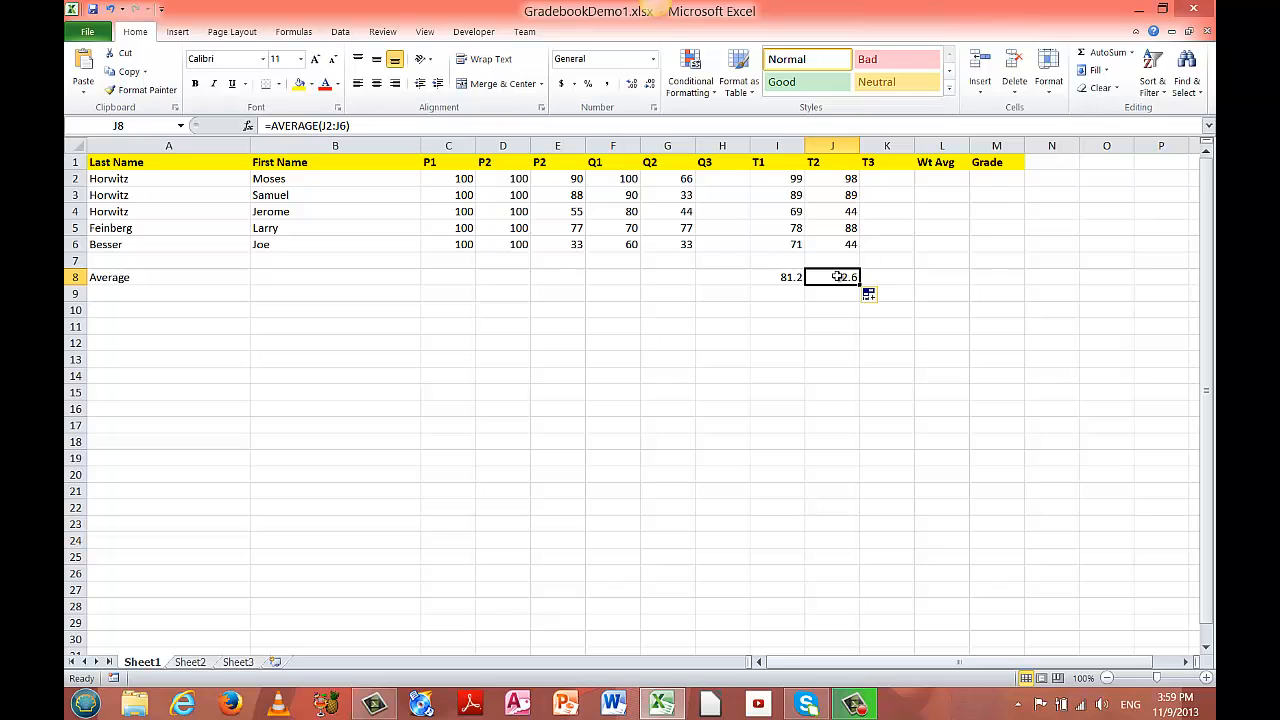
left_click(795, 275)
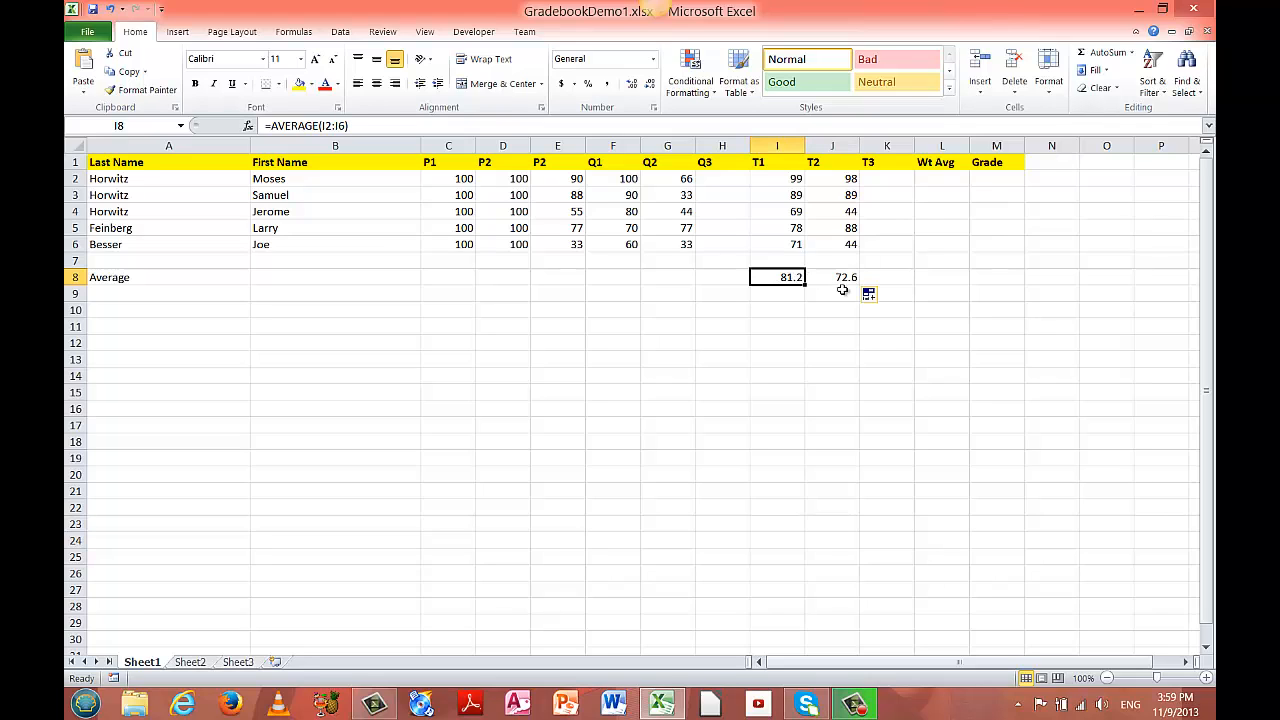
left_click(848, 277)
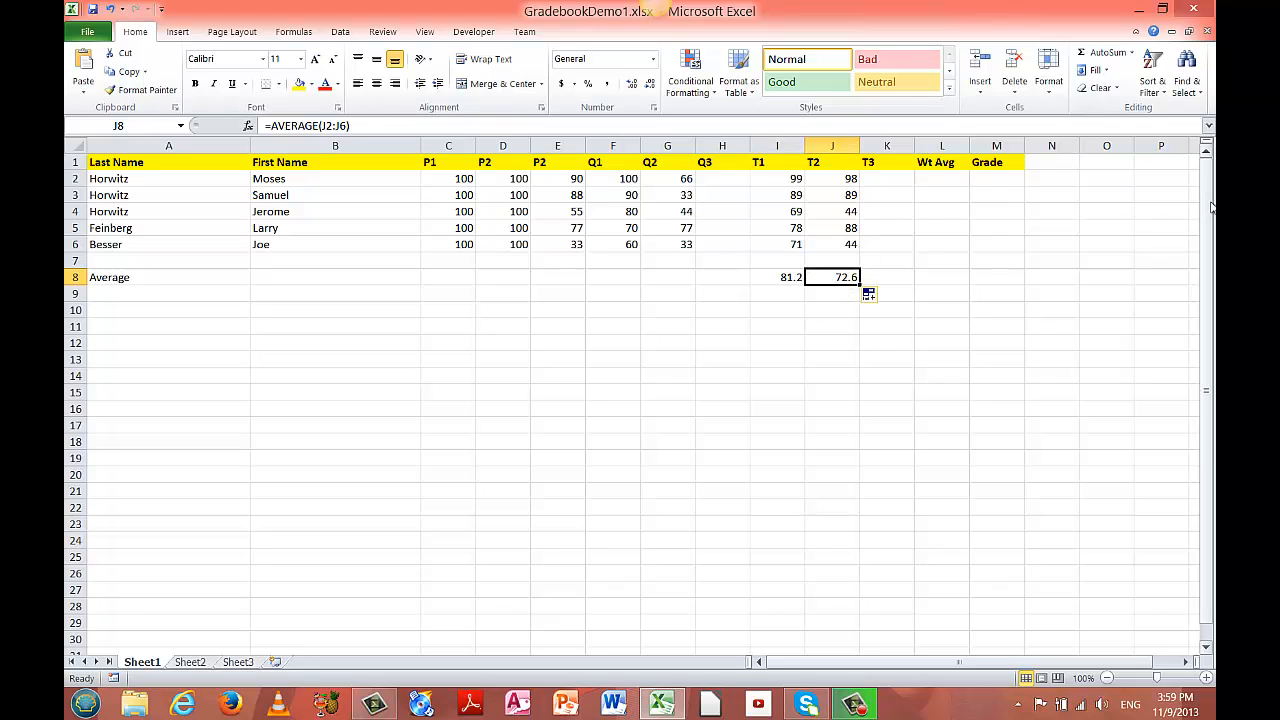
left_click(793, 277)
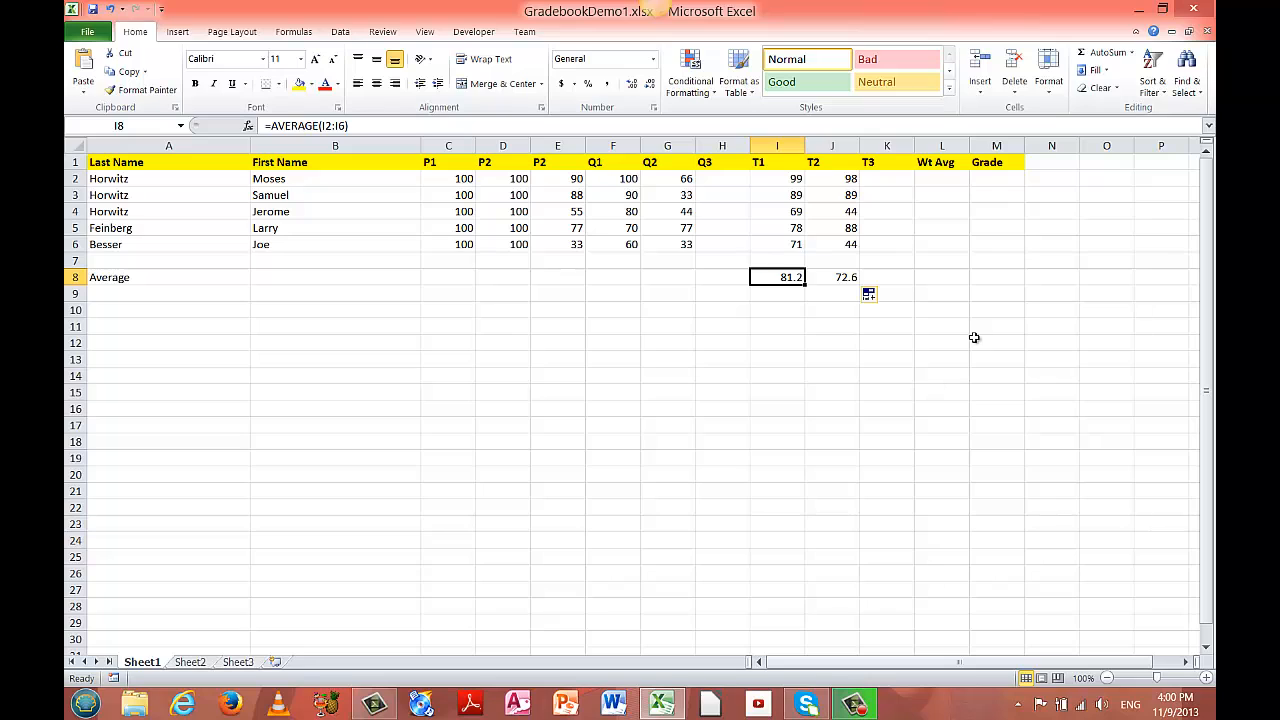
left_click(850, 278)
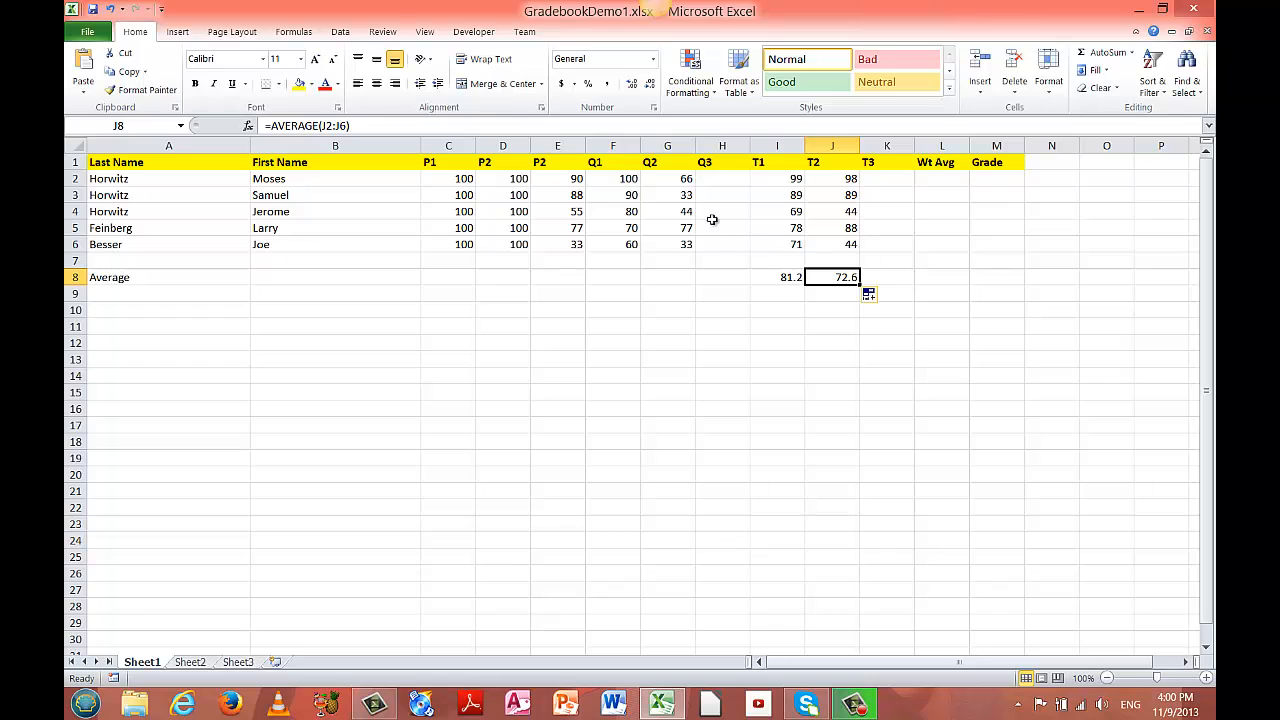
- Enter a Q3 score of 100 in cell H2 and fill it down through H6
left_click(715, 177)
type("100")
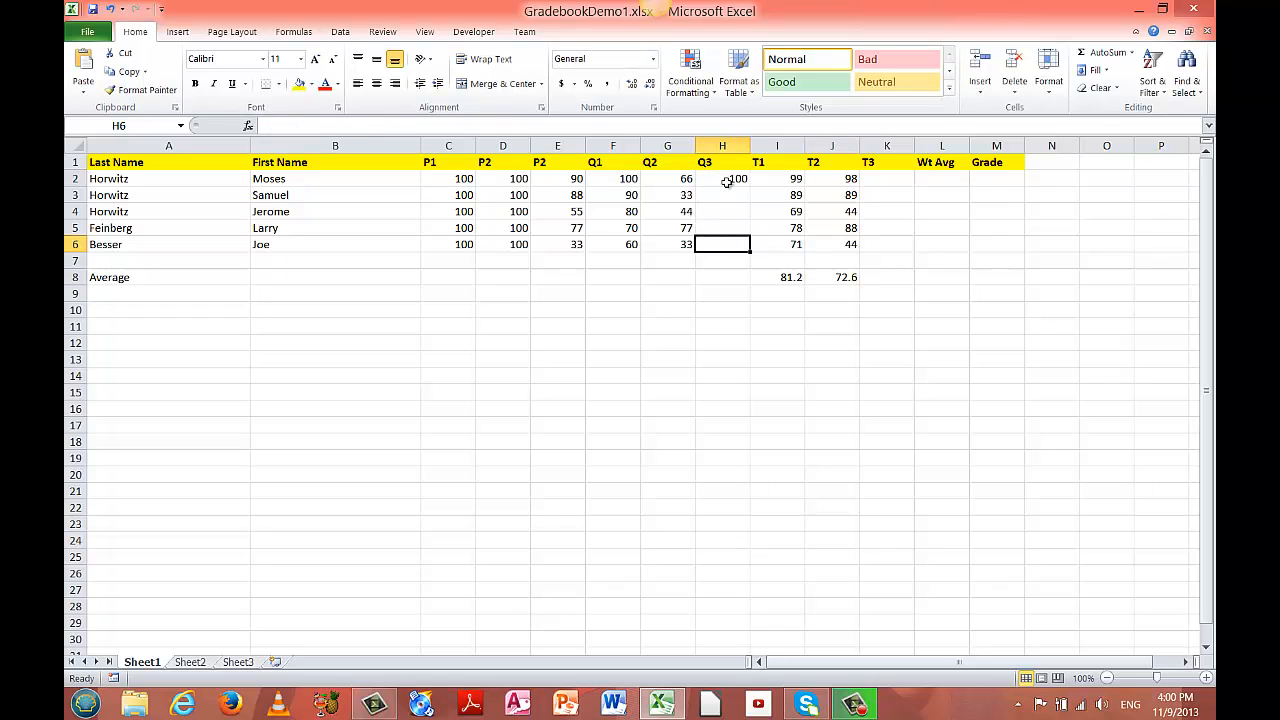
left_click(735, 178)
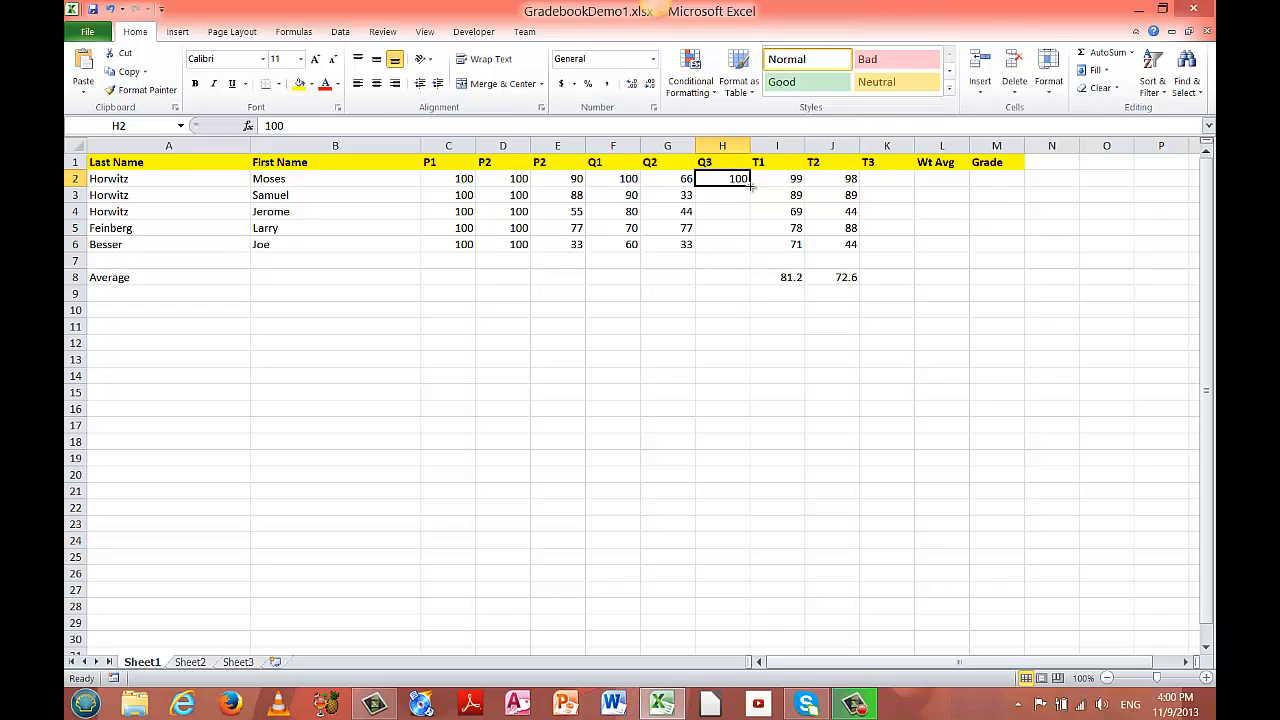
left_click_drag(749, 186, 748, 256)
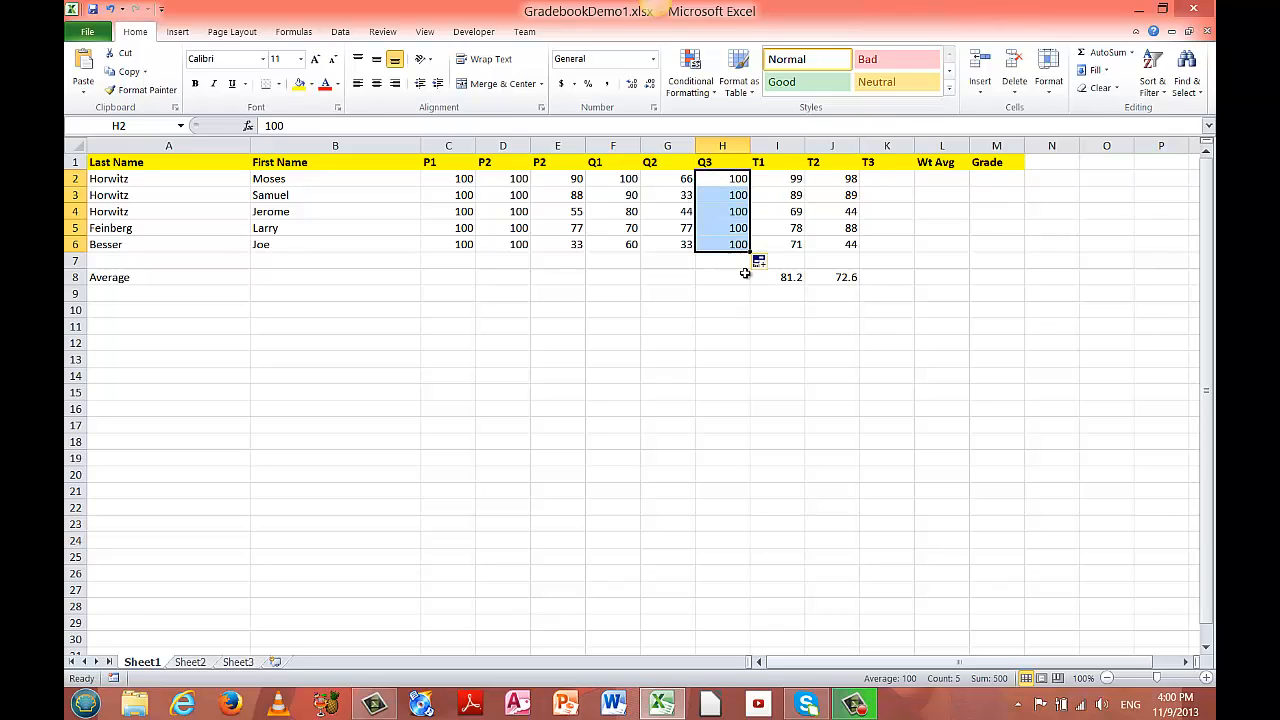
left_click(748, 310)
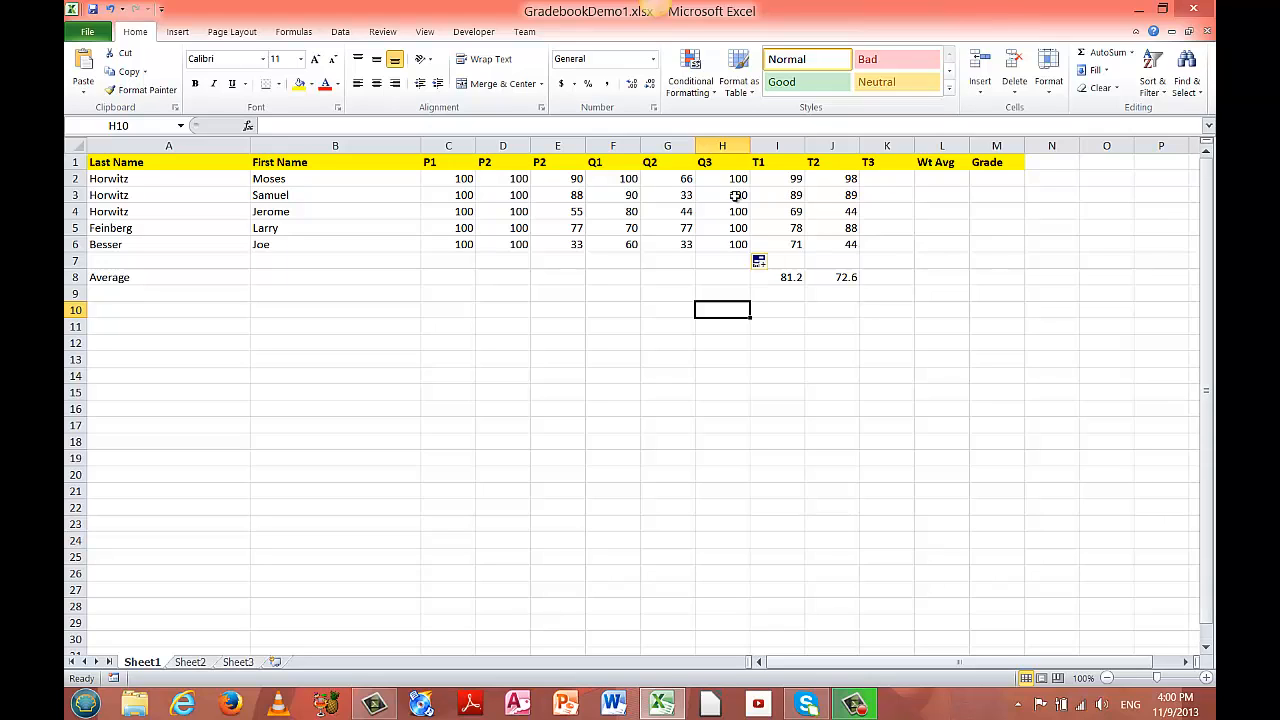
left_click_drag(712, 176, 728, 236)
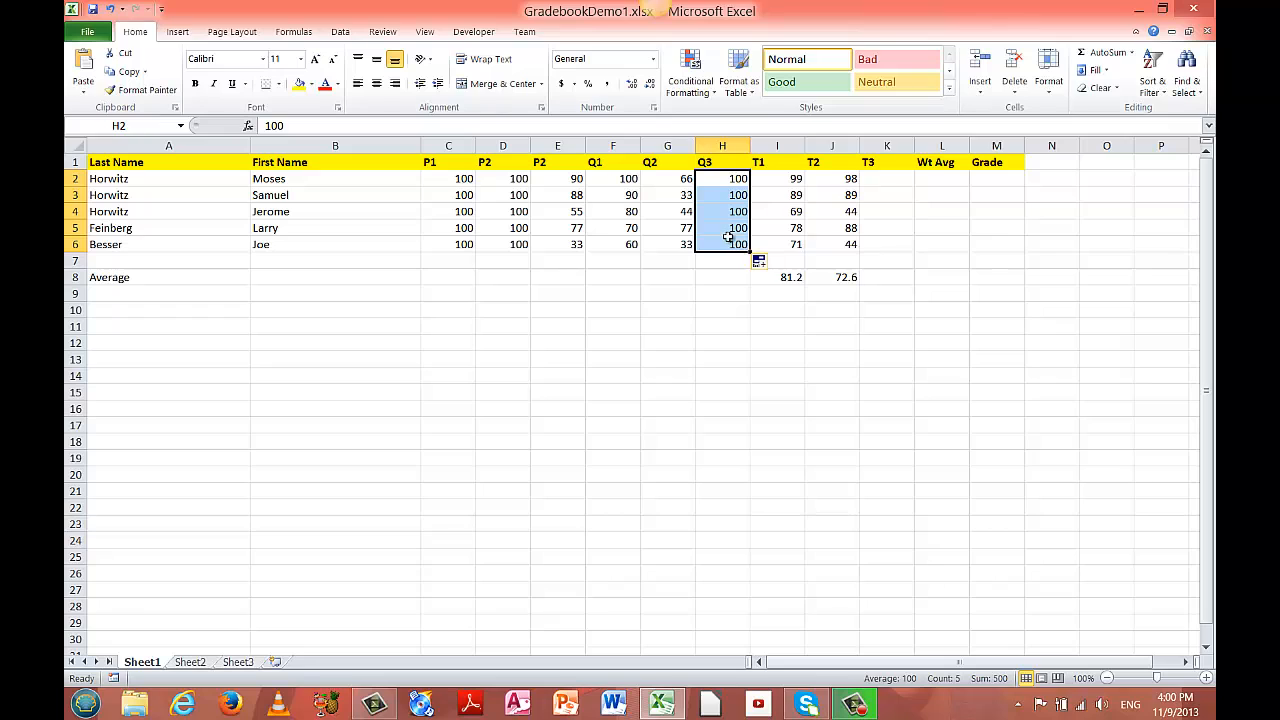
left_click(890, 181)
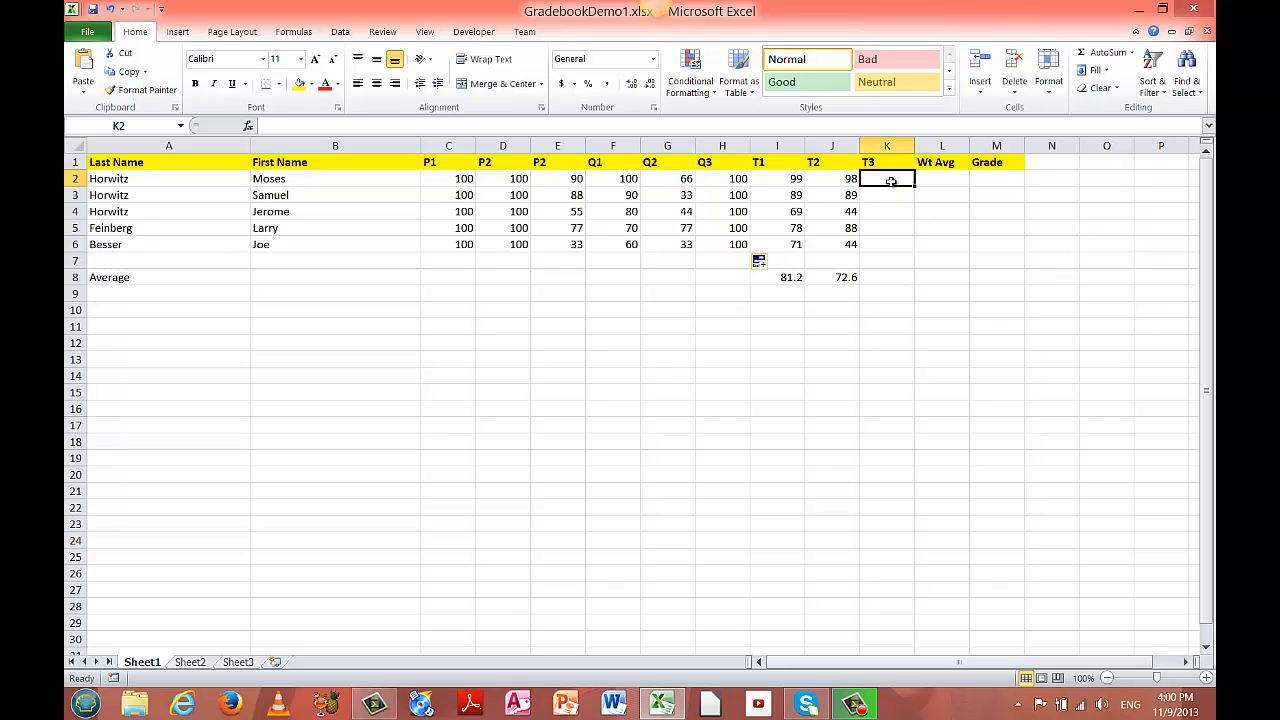
left_click(383, 212)
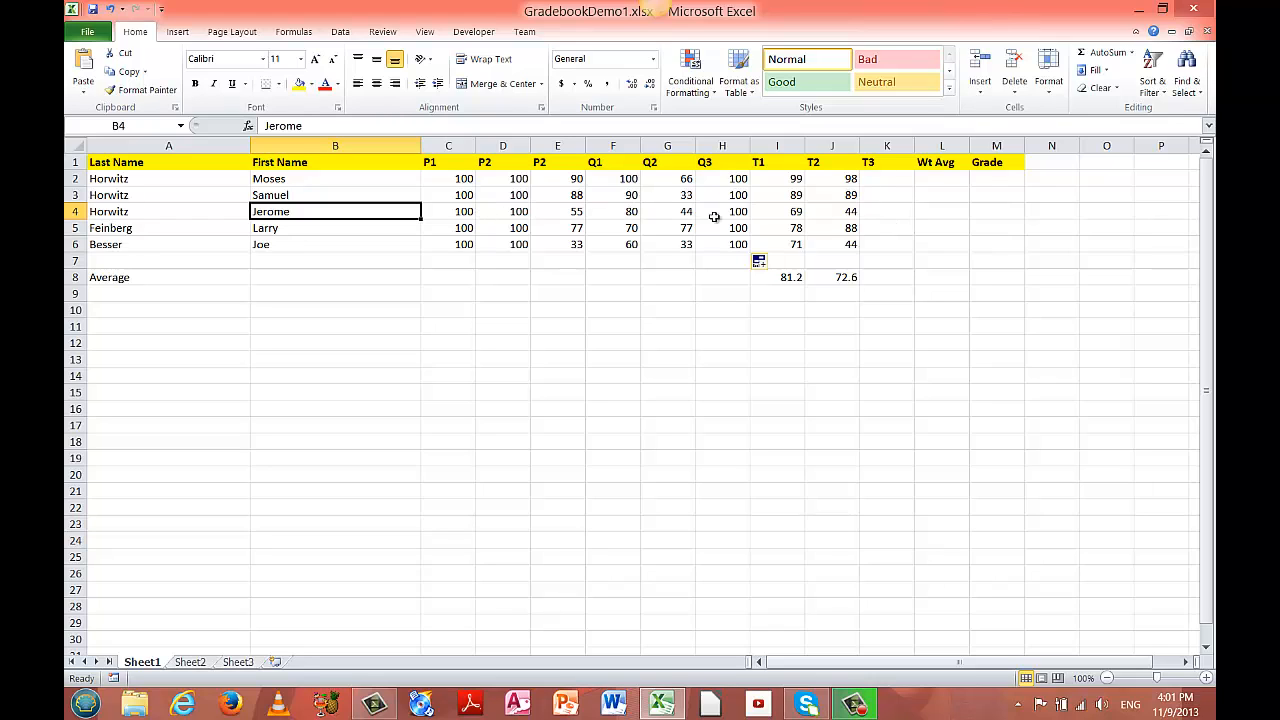
left_click(879, 205)
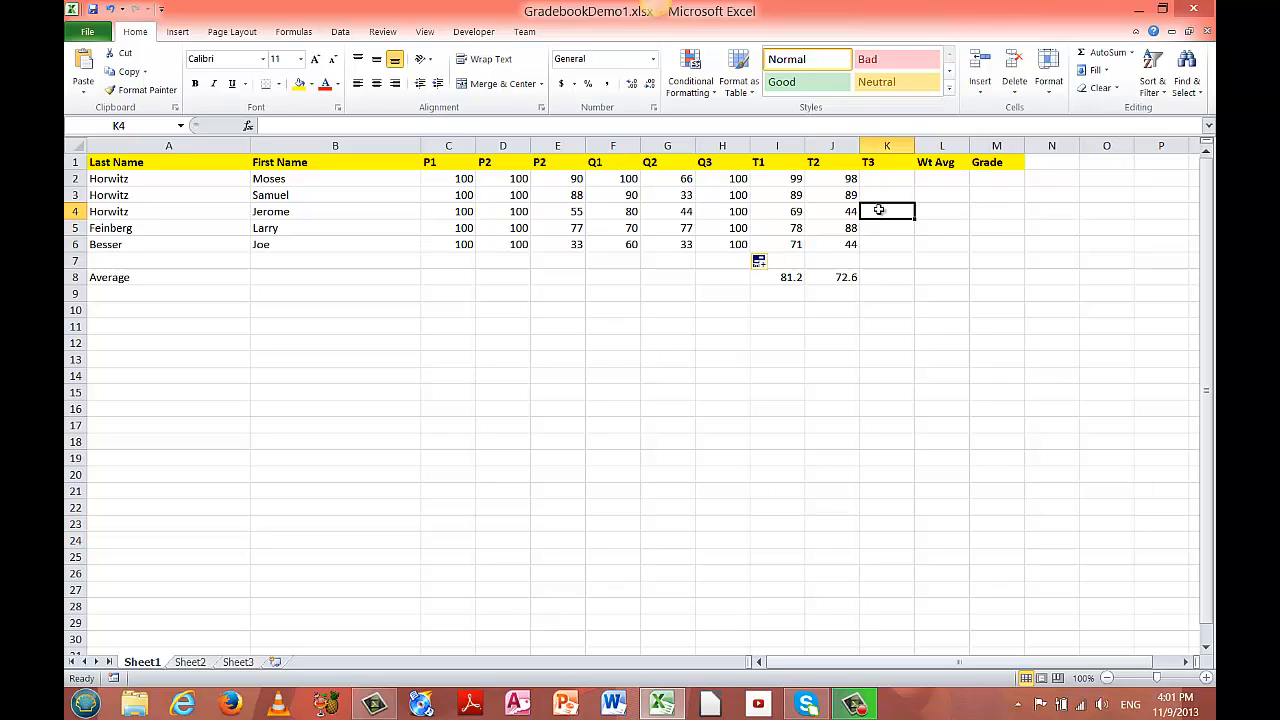
- Begin the weighted average formula in L4 with the 40% P and Q score portion: =(((c4+d4+e4+f4+g4+h4)/6)*.4)
left_click(947, 214)
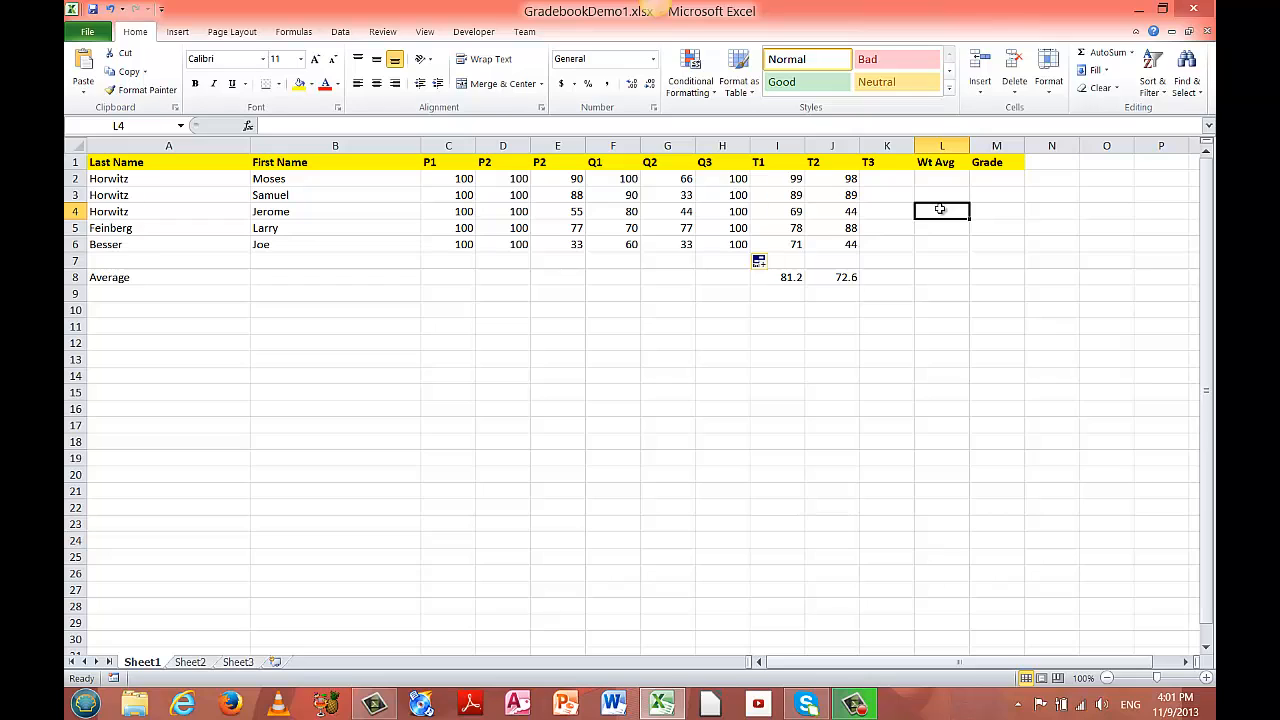
type("=")
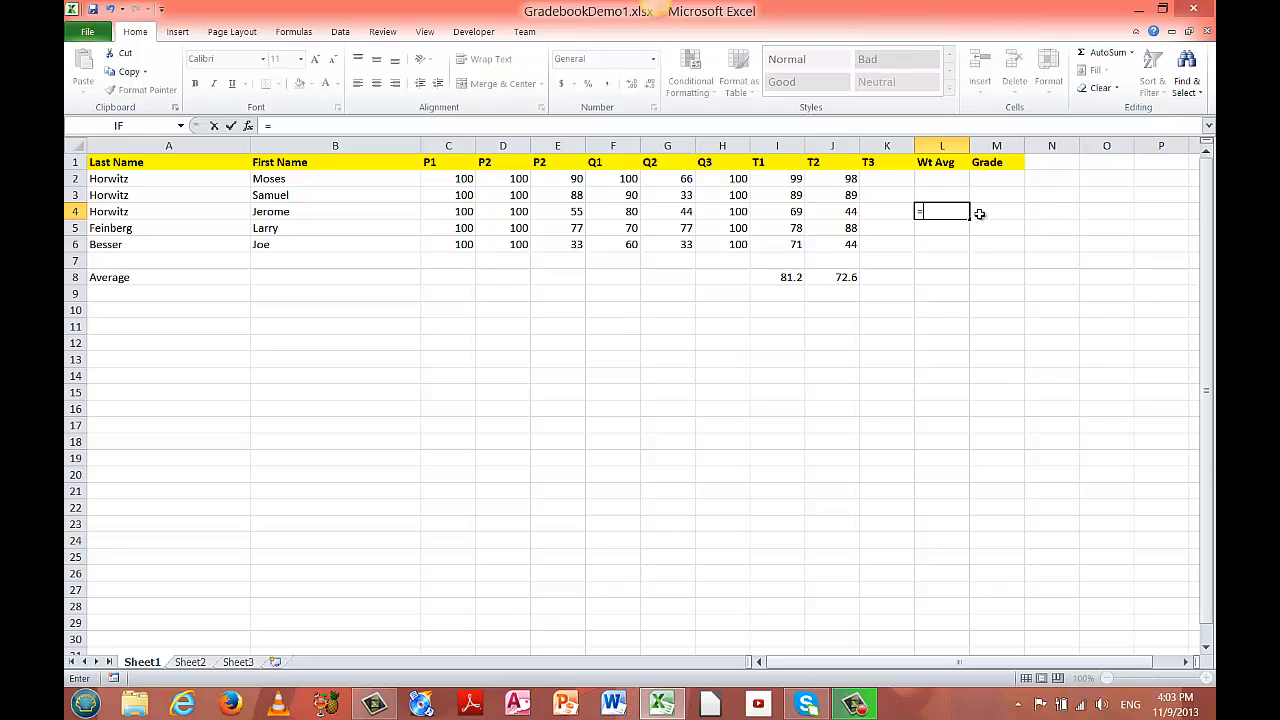
type("(((")
type("c")
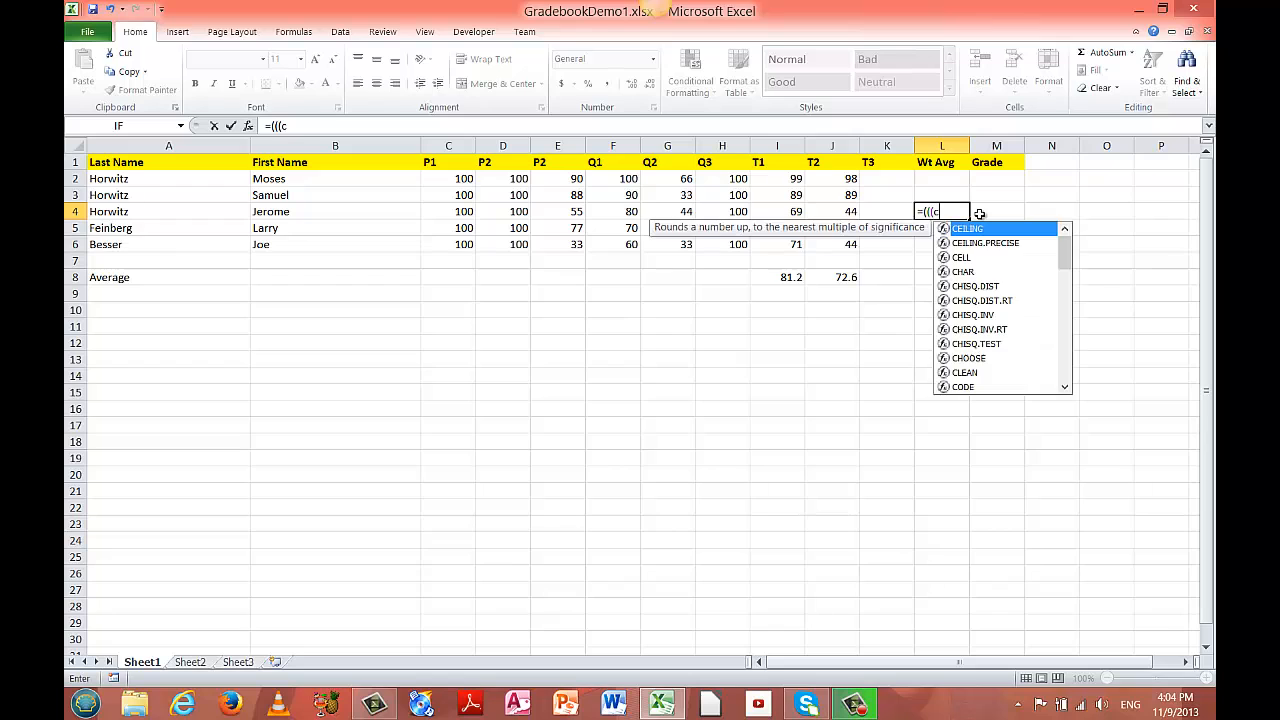
type("4")
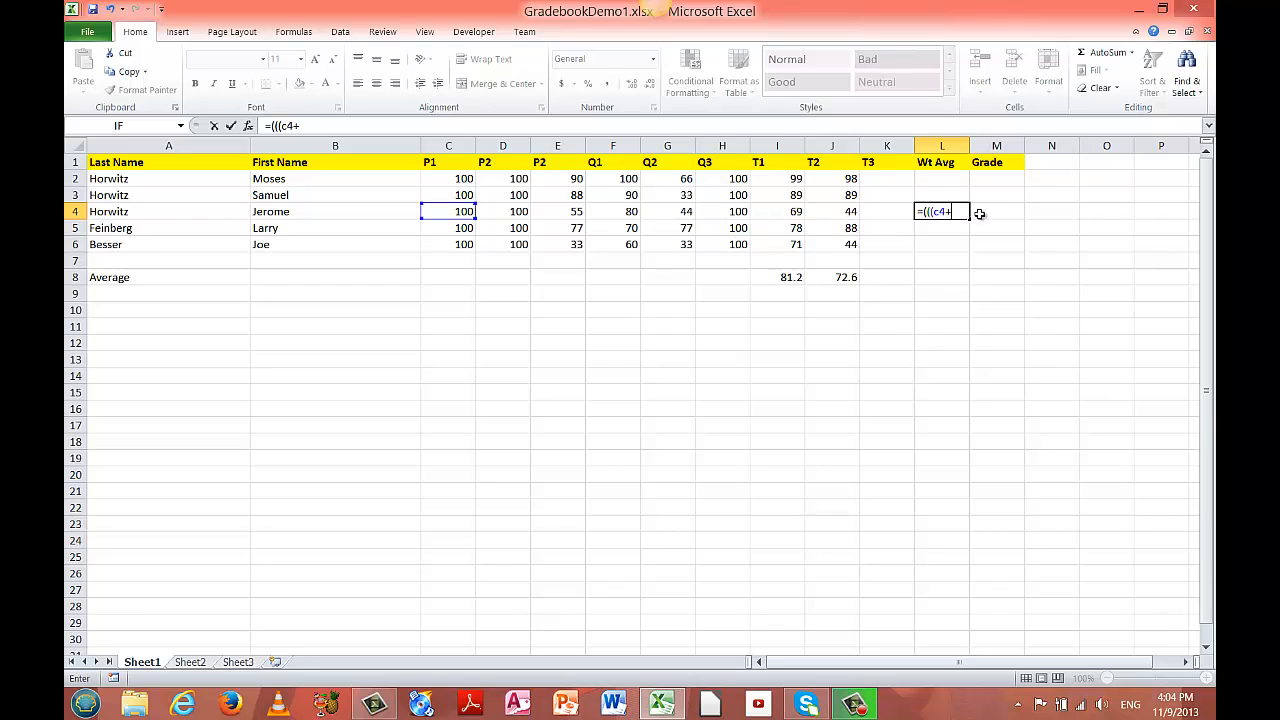
type("+d4+e4")
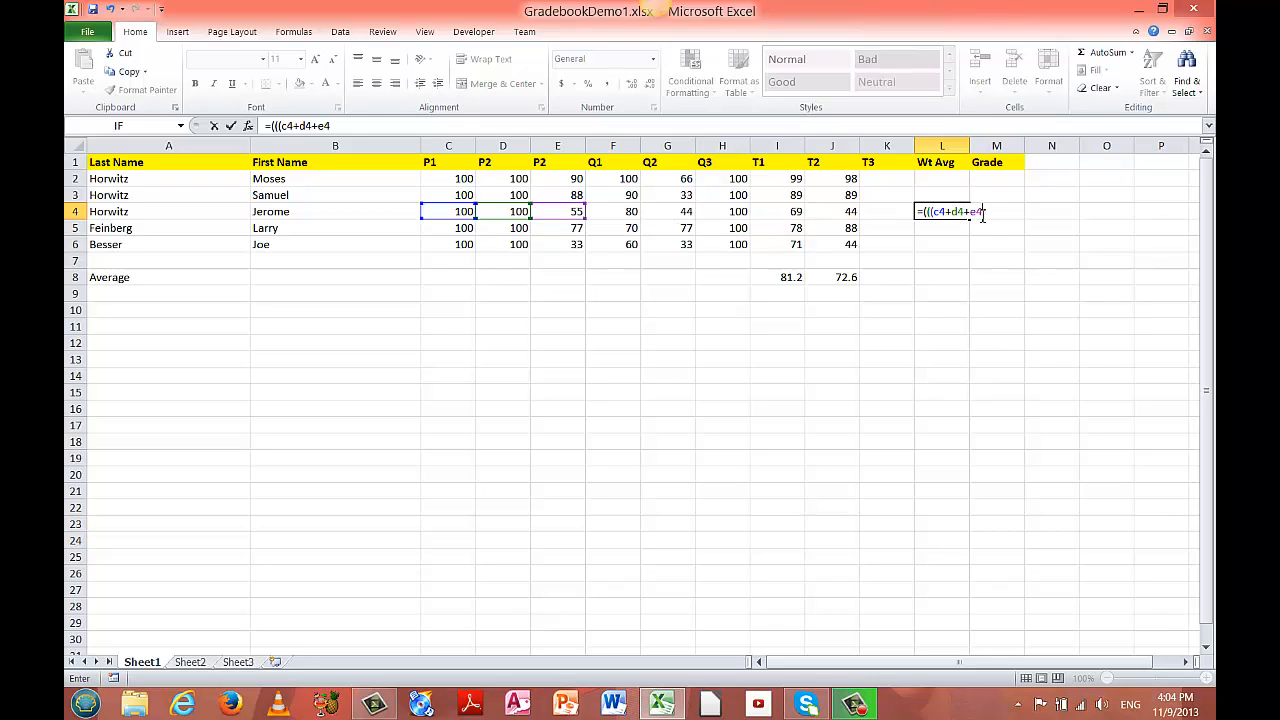
type("+f")
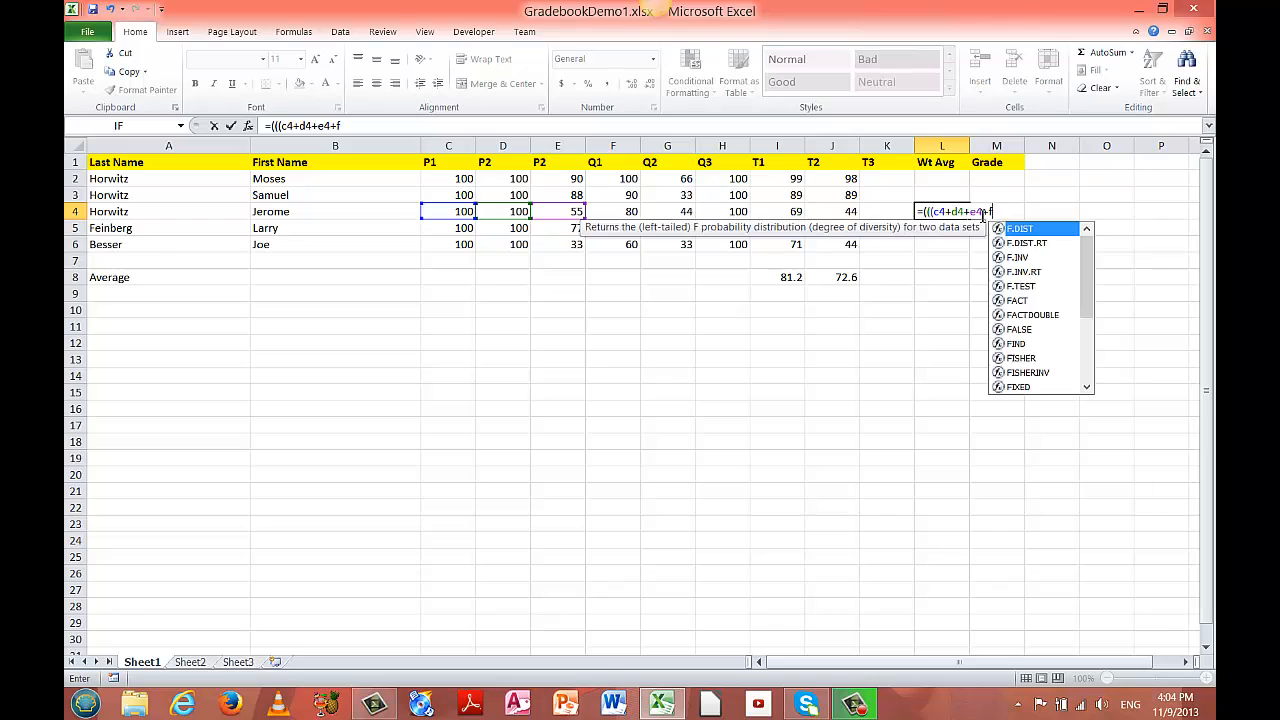
type("4")
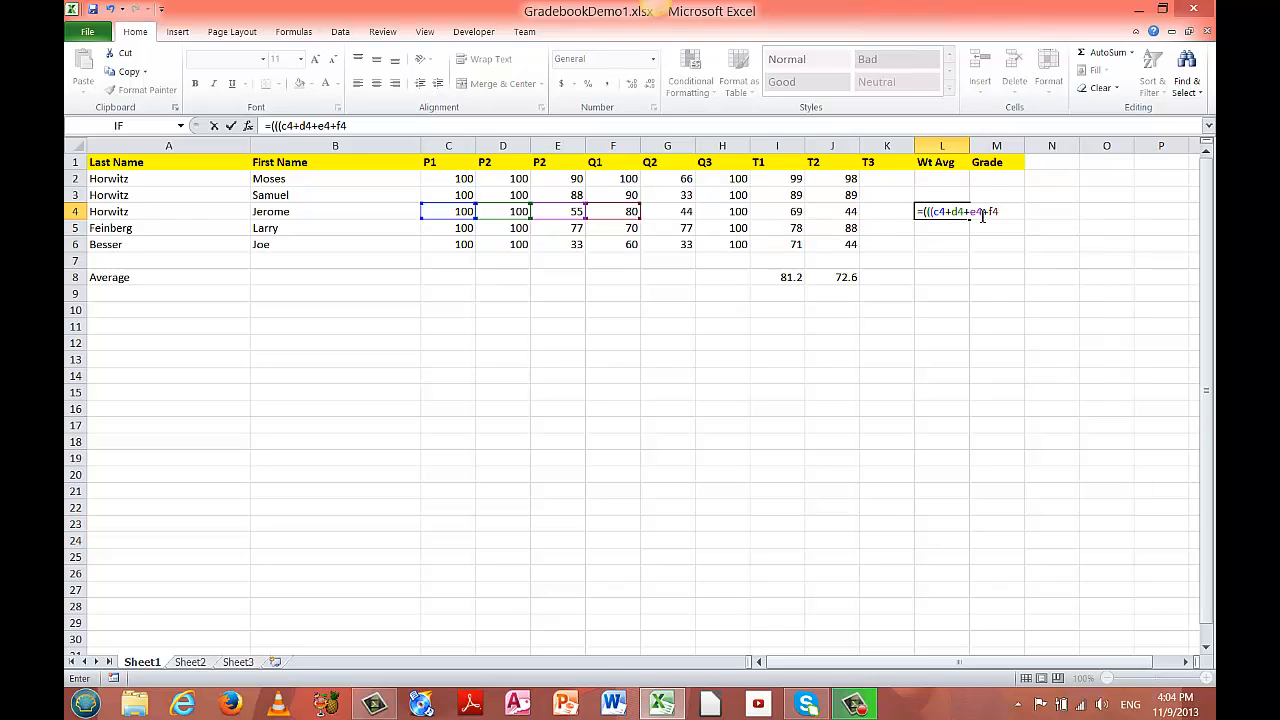
type("+g4+h")
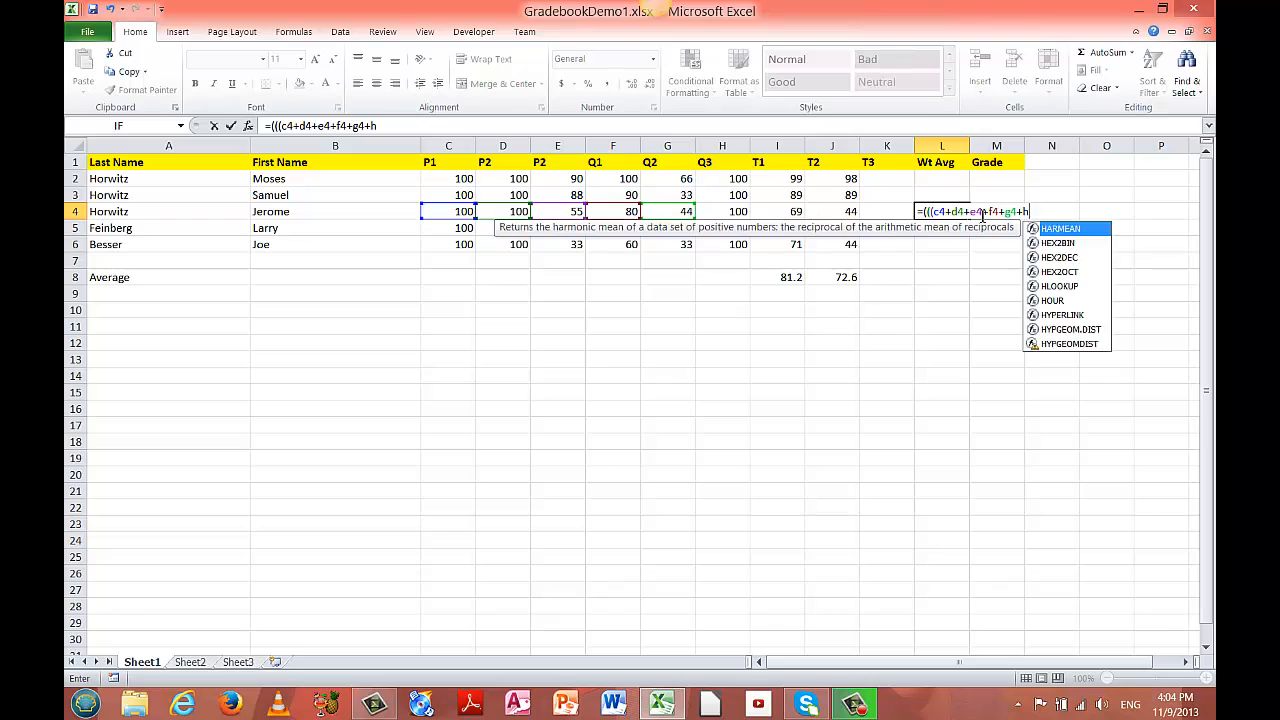
type("4")
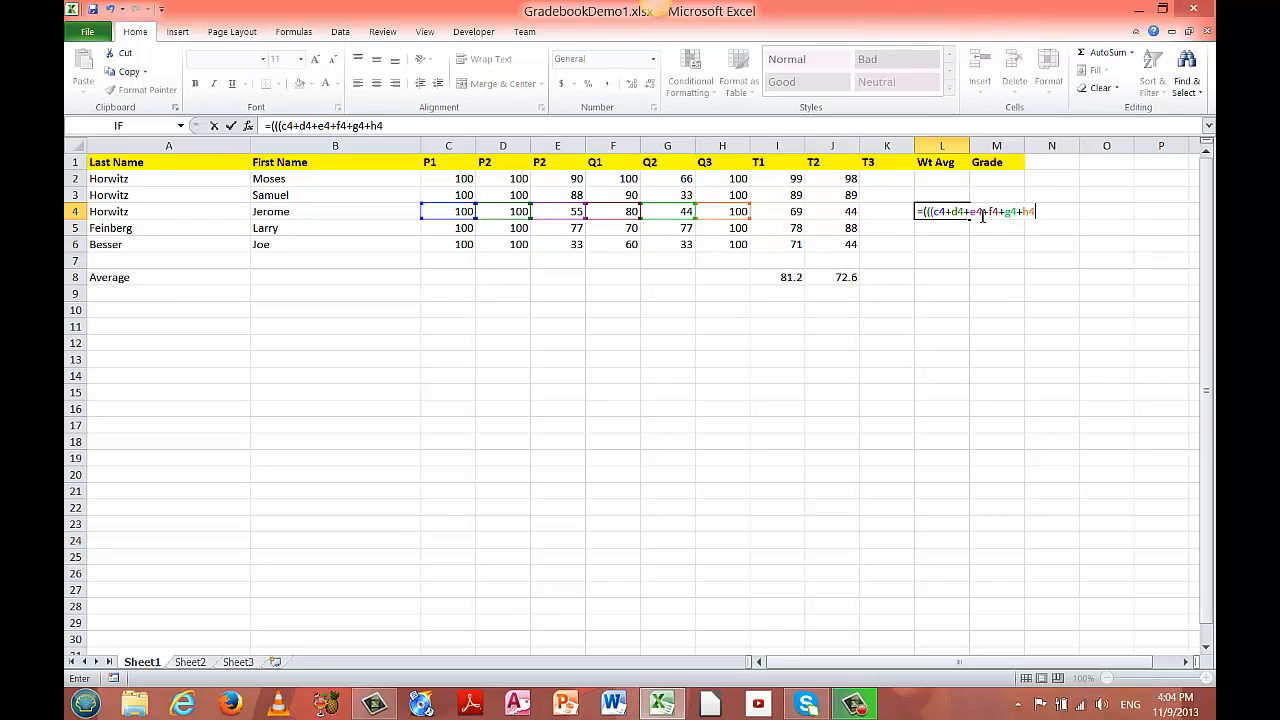
type(")")
type("/6")
type("*.4)")
- Complete the L4 formula with the 60% test portion, +(((i4+j4+k4)/3)*.6), and review the stored formula
type("+(((")
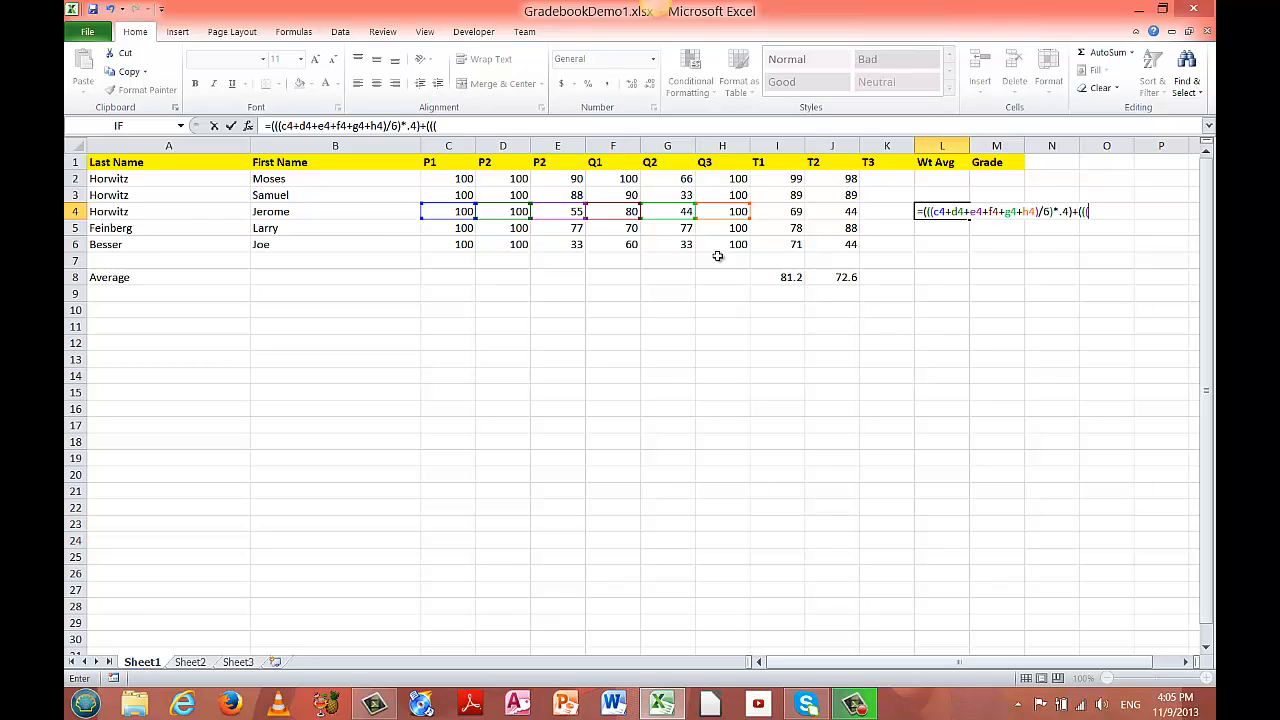
type("i4+j4")
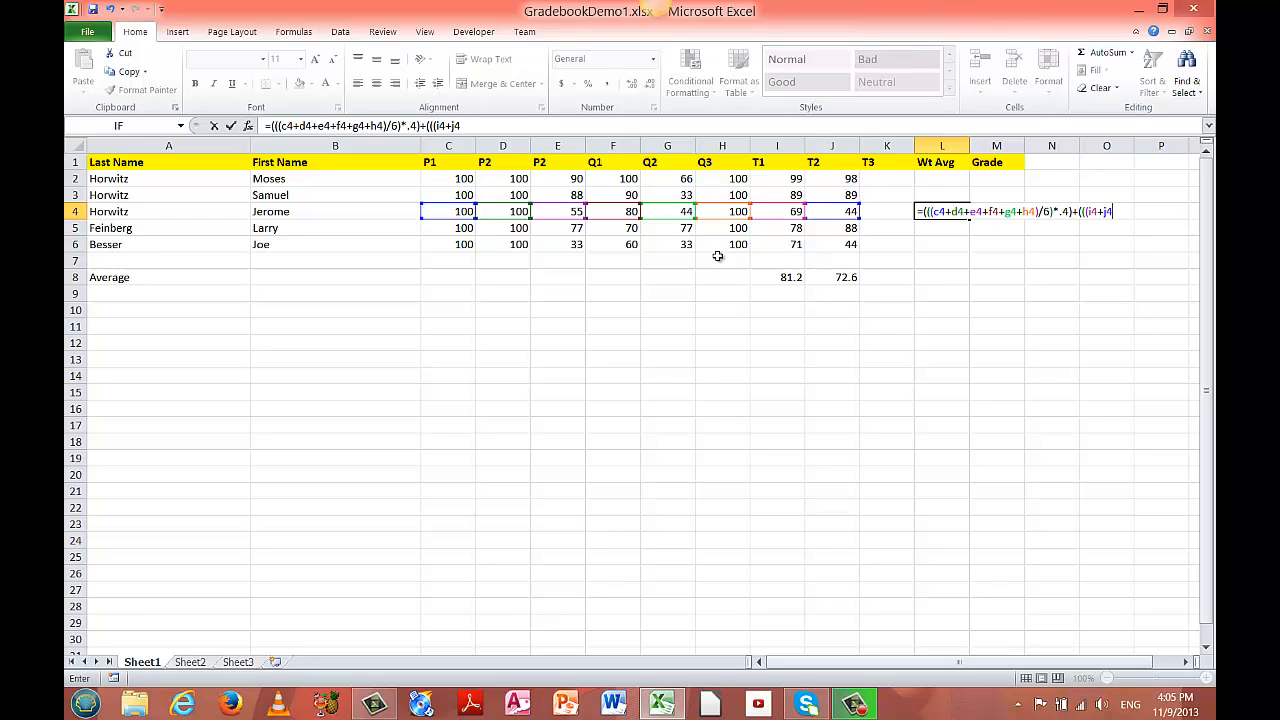
type("+")
type("k4)/3")
type("*.6")
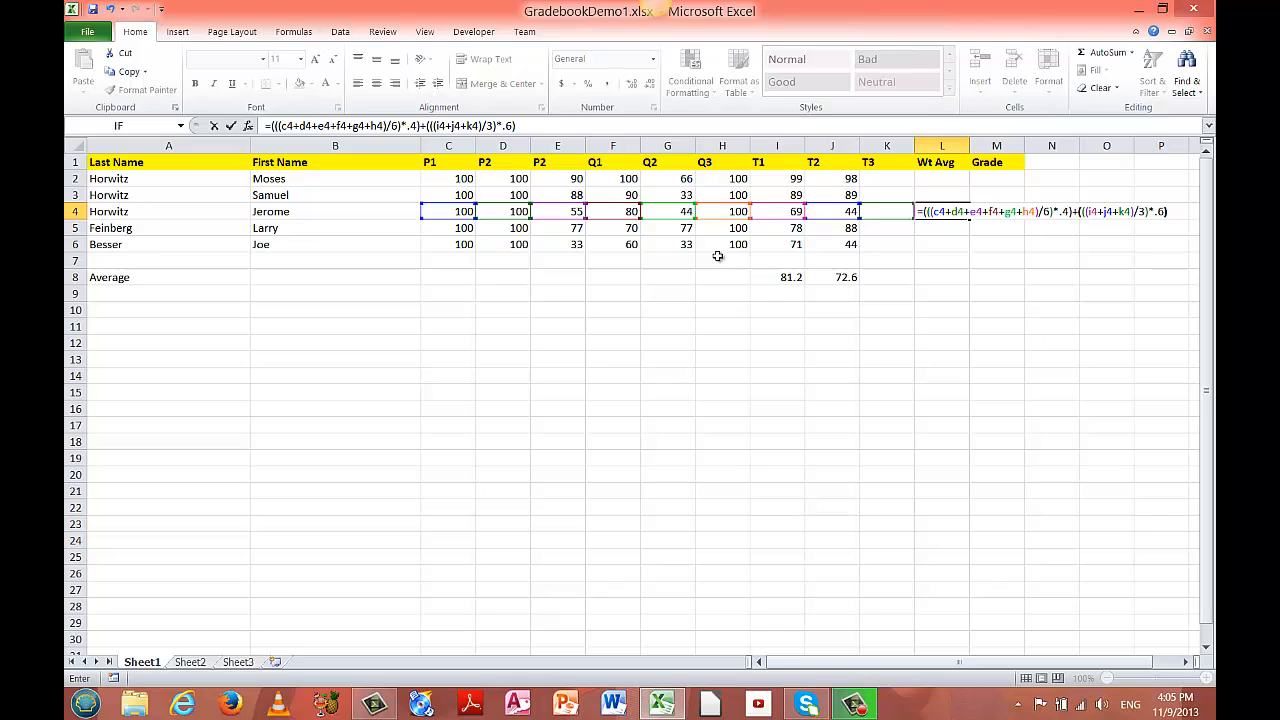
type(")")
key("Return")
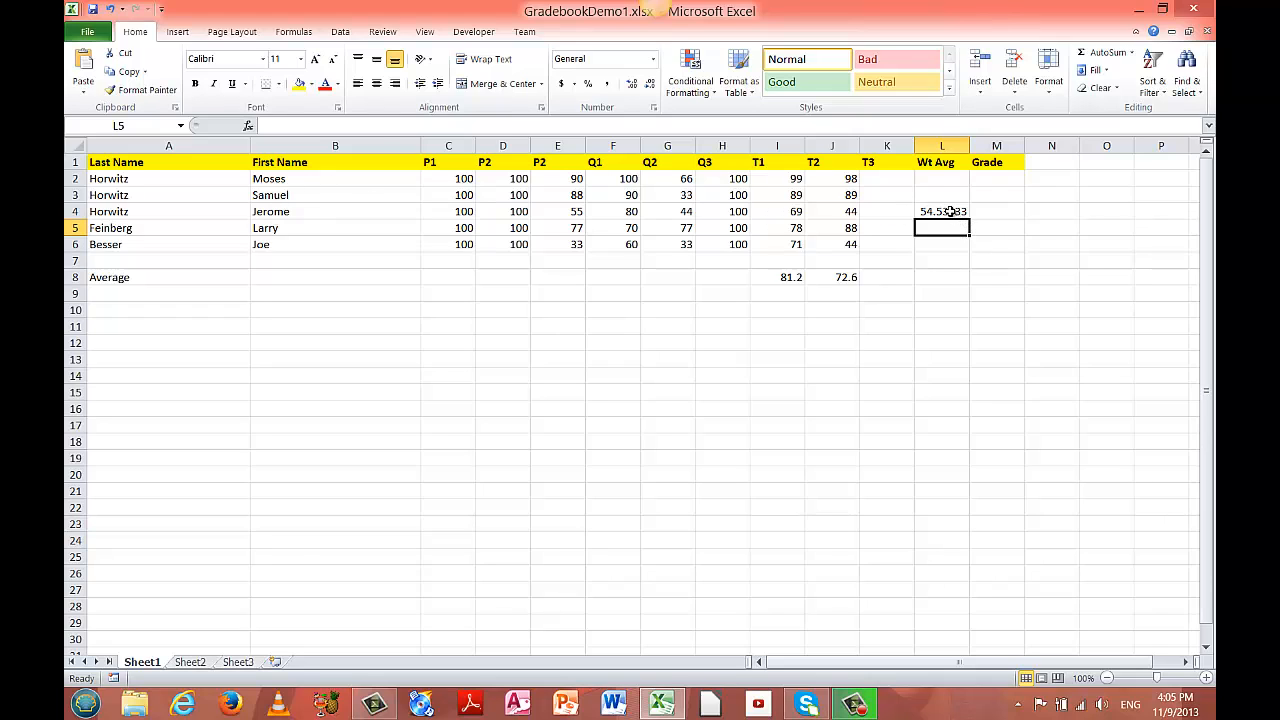
left_click(950, 212)
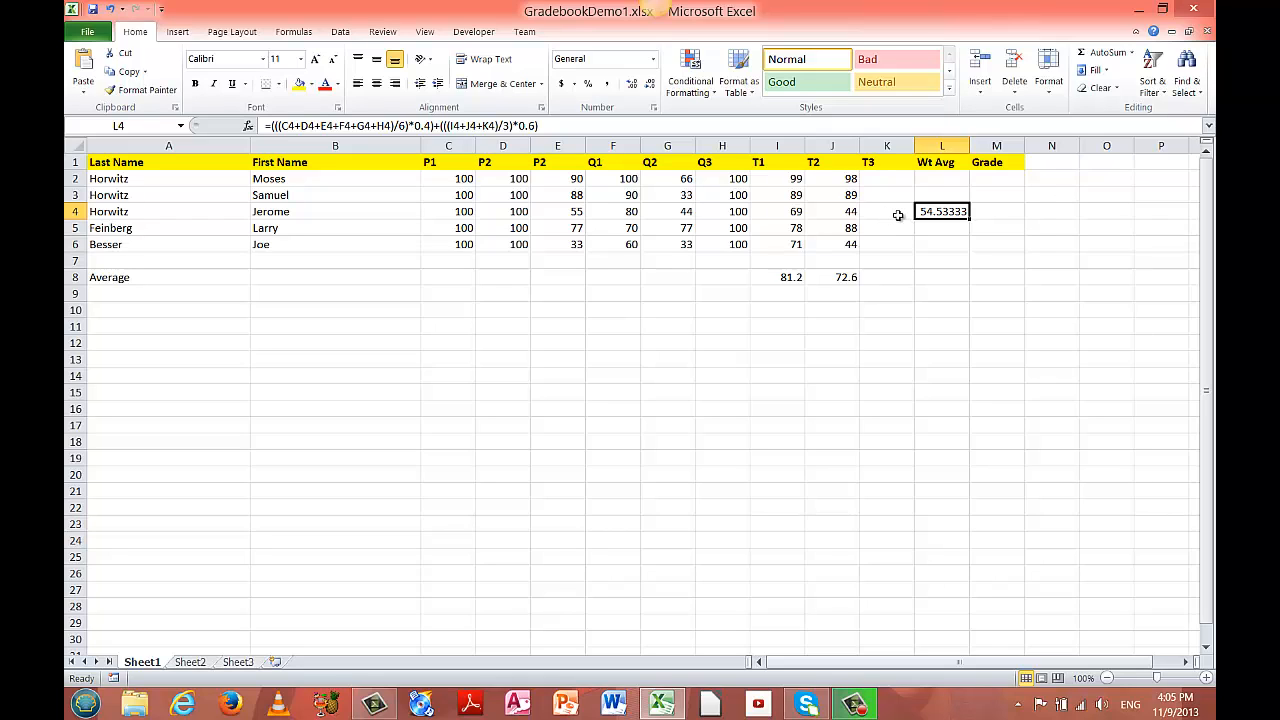
- Enter a T3 score of 0 in cell K4 and check the weighted average in L4
left_click(898, 215)
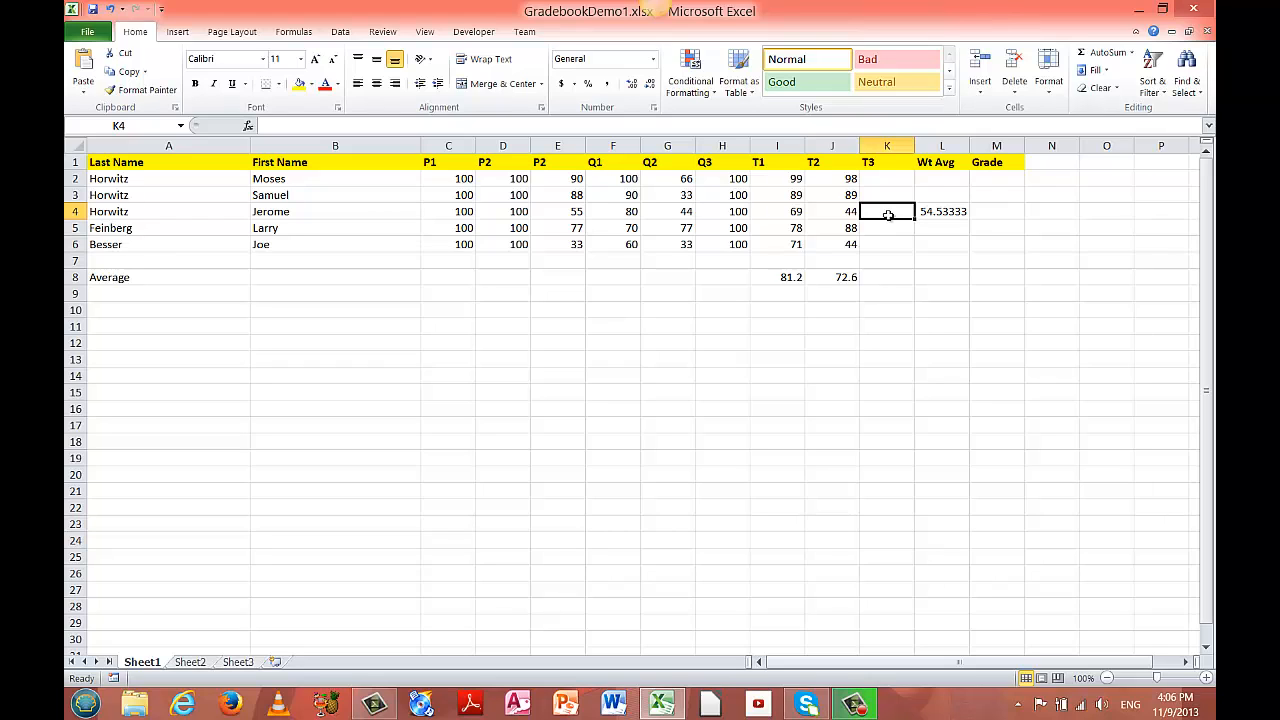
type("0")
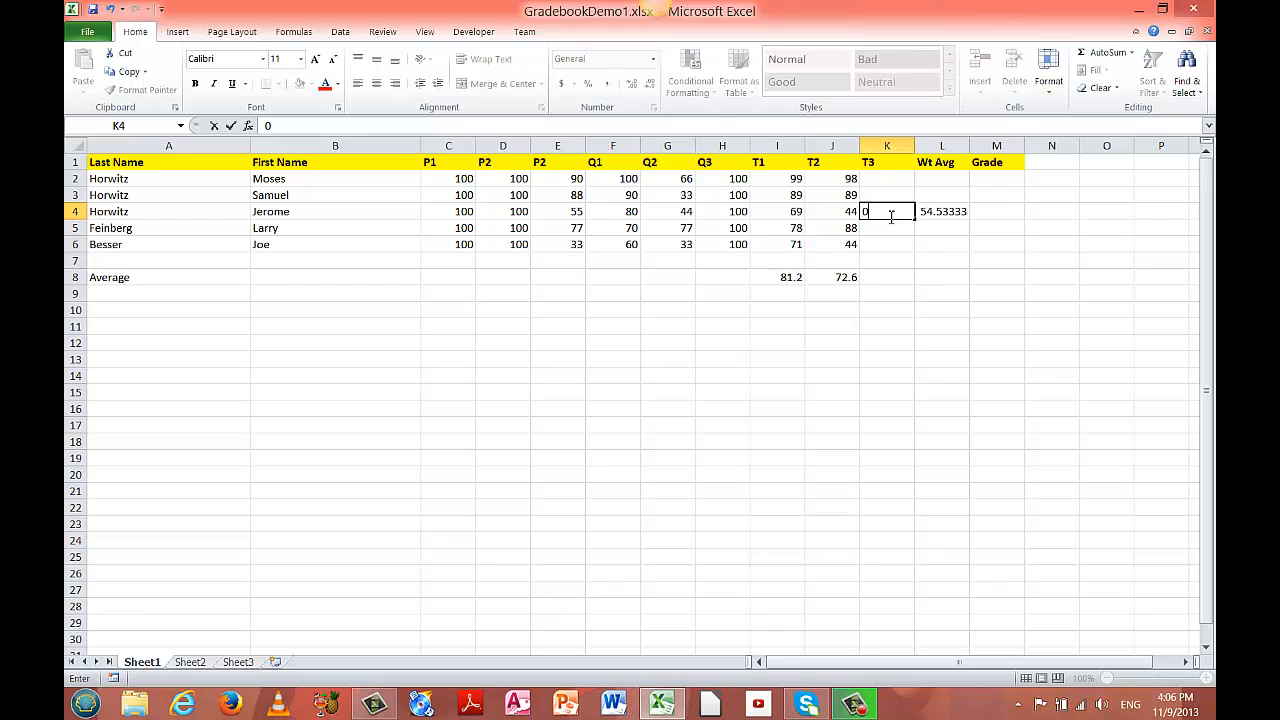
key("Return")
left_click(930, 212)
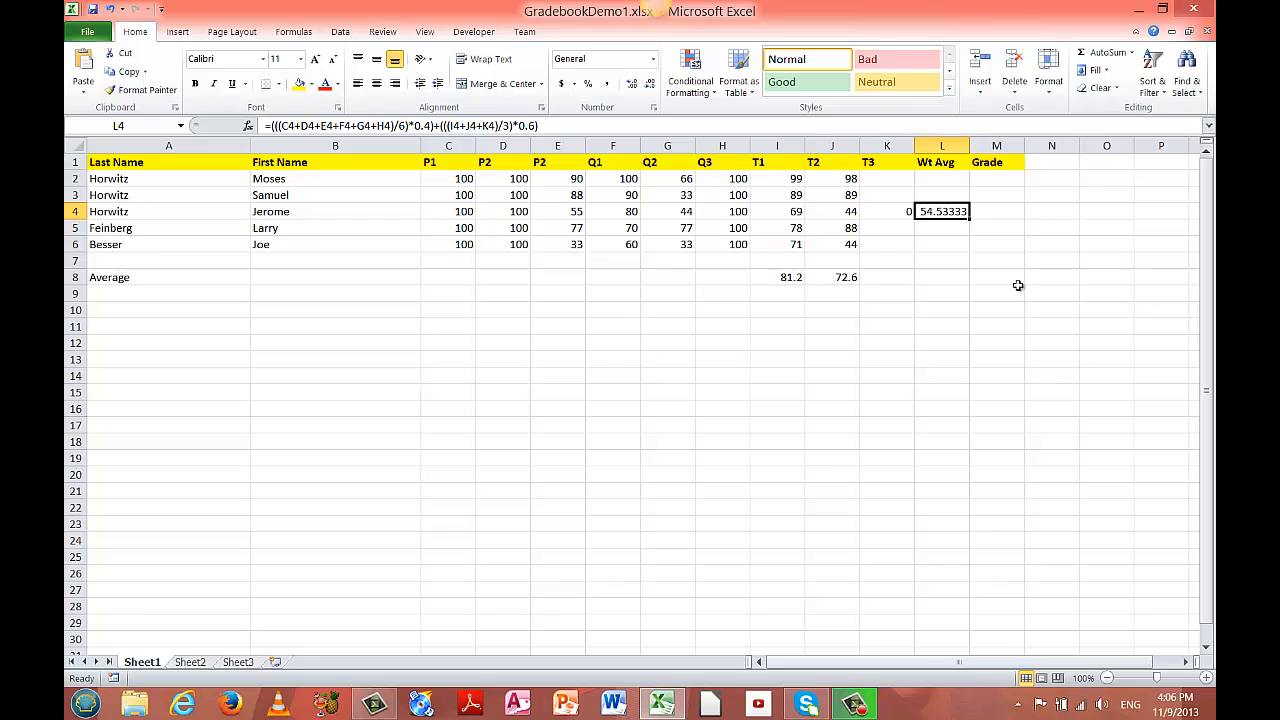
- Change the T3 score in cell K4 to 55 to test the weighted average
left_click(886, 212)
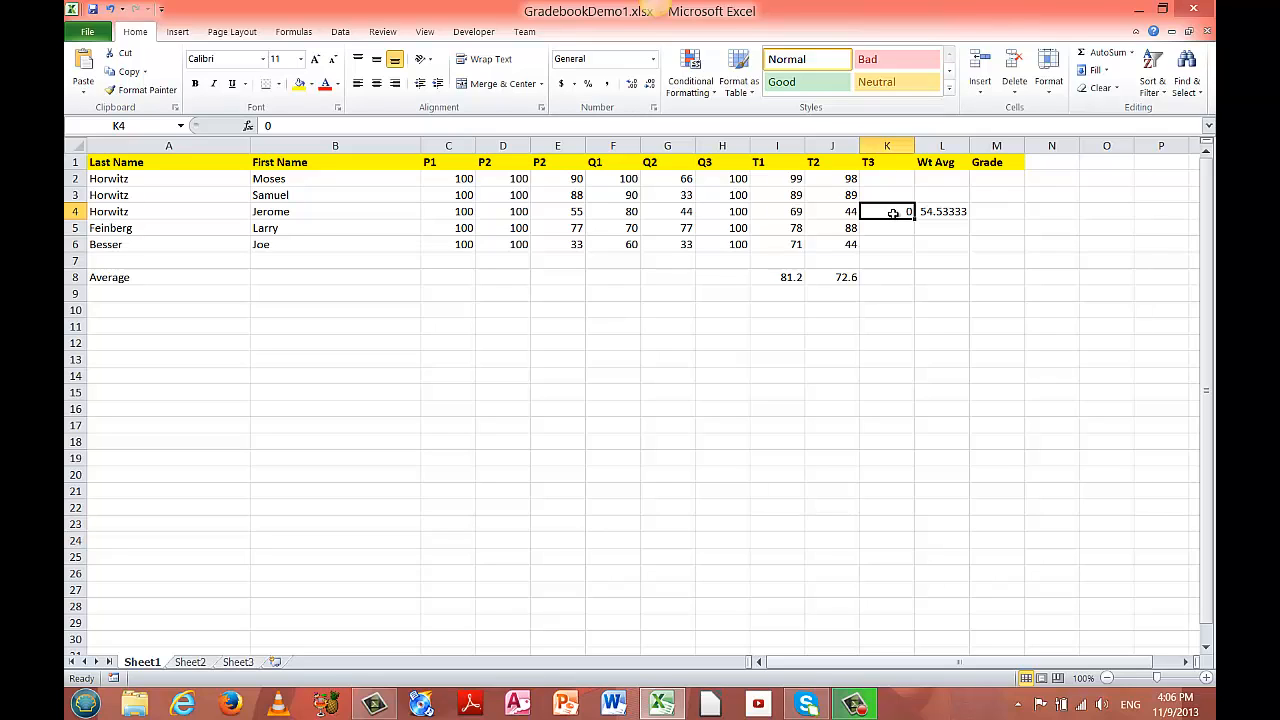
type("55")
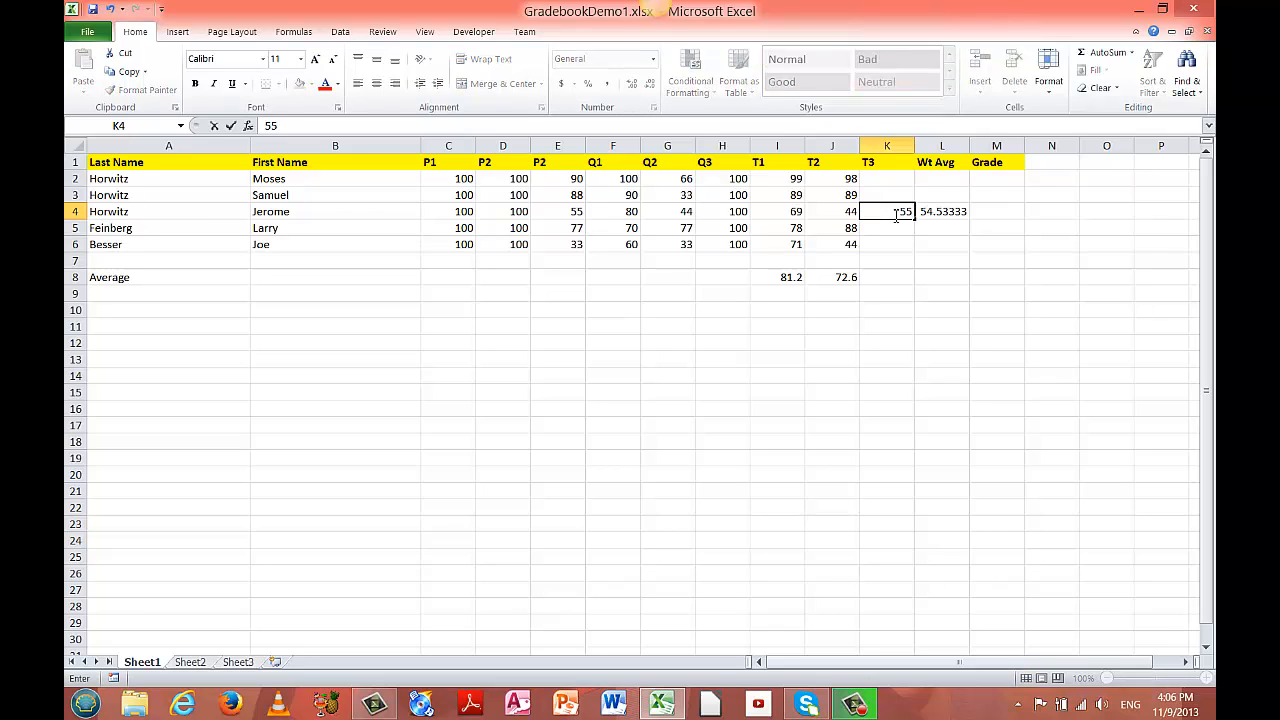
key("Return")
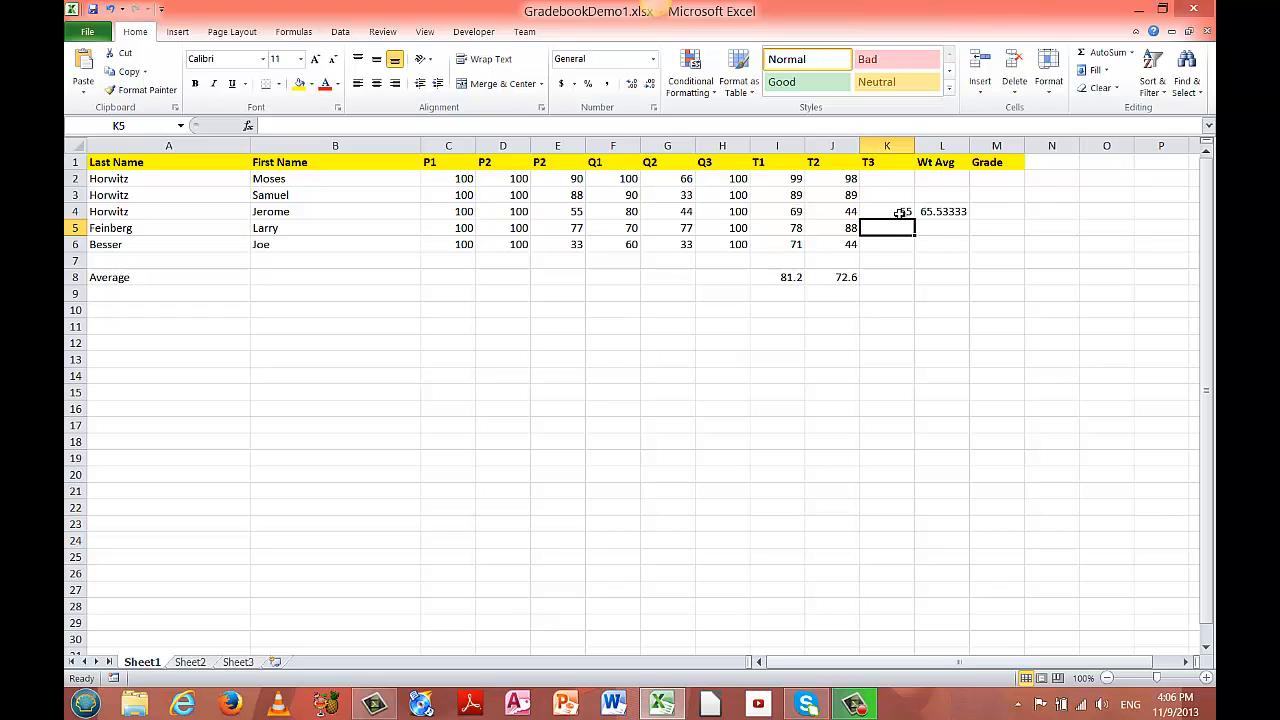
- Change the T3 score in cell K4 to 100 and check the weighted average in L4
left_click(896, 212)
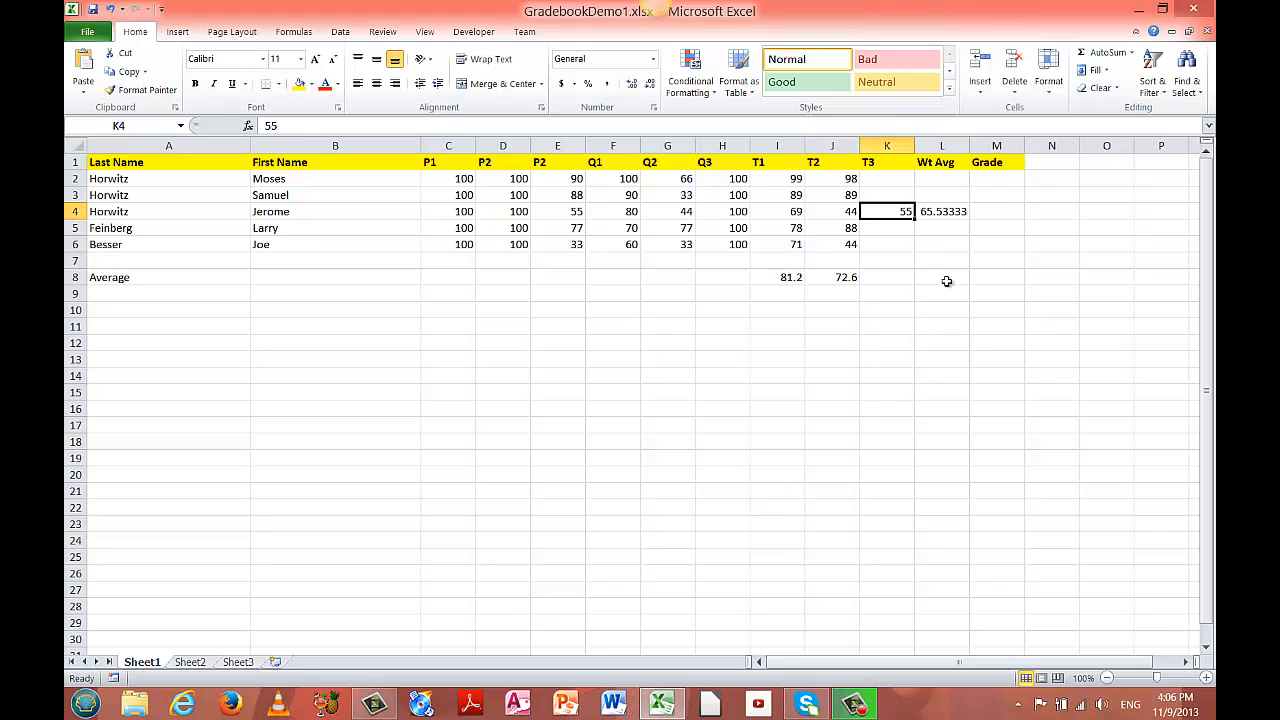
type("100")
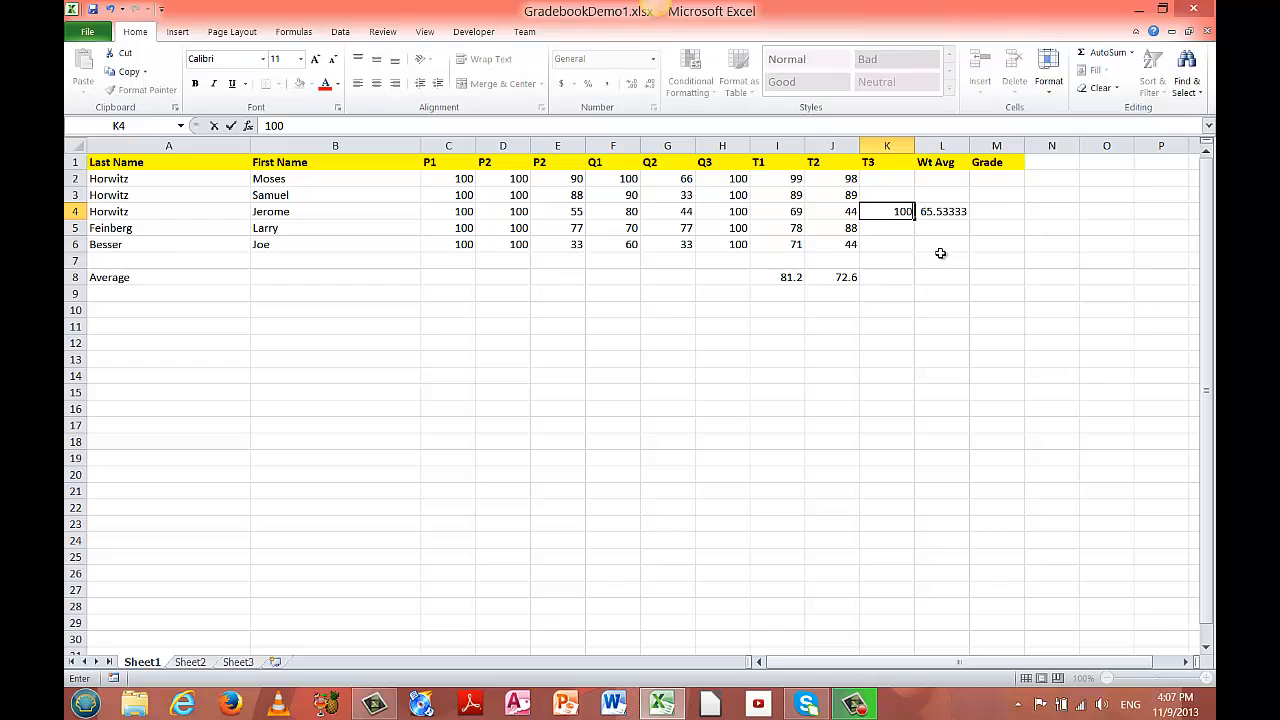
key("Return")
left_click(935, 210)
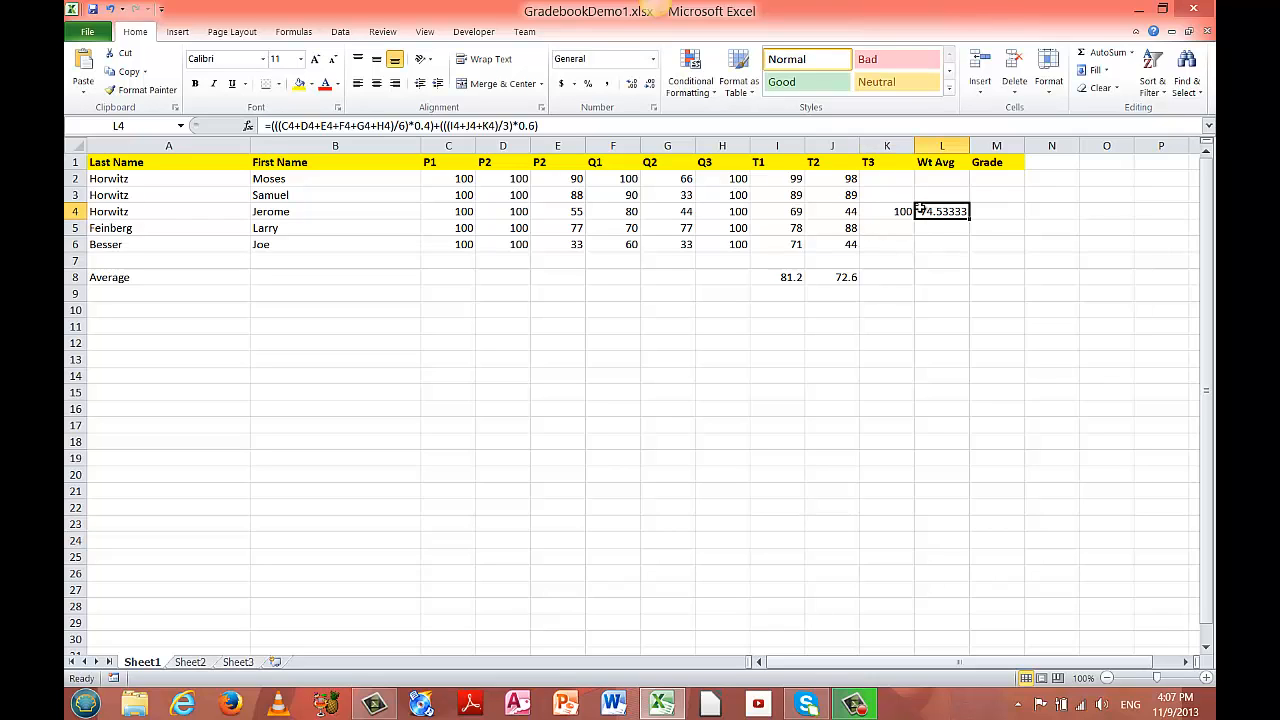
- Set the T3 score in cell K4 to 0 to test the weighted average again
left_click(903, 211)
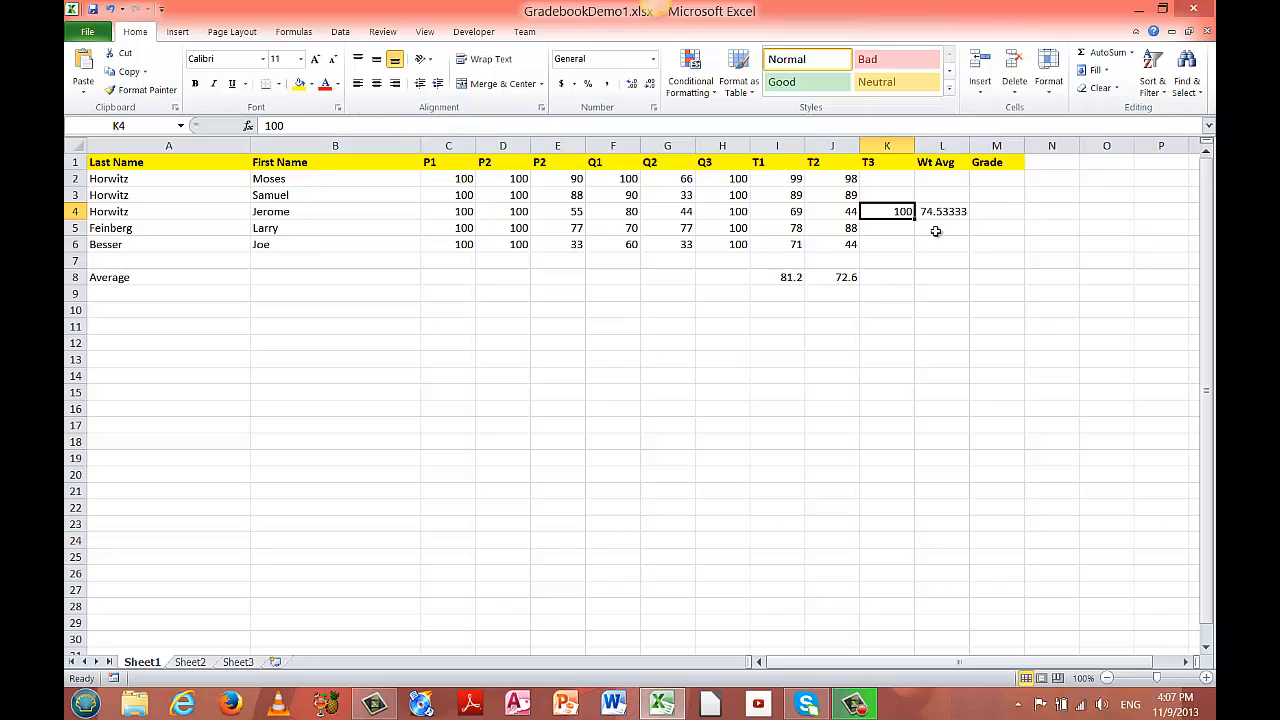
type("0")
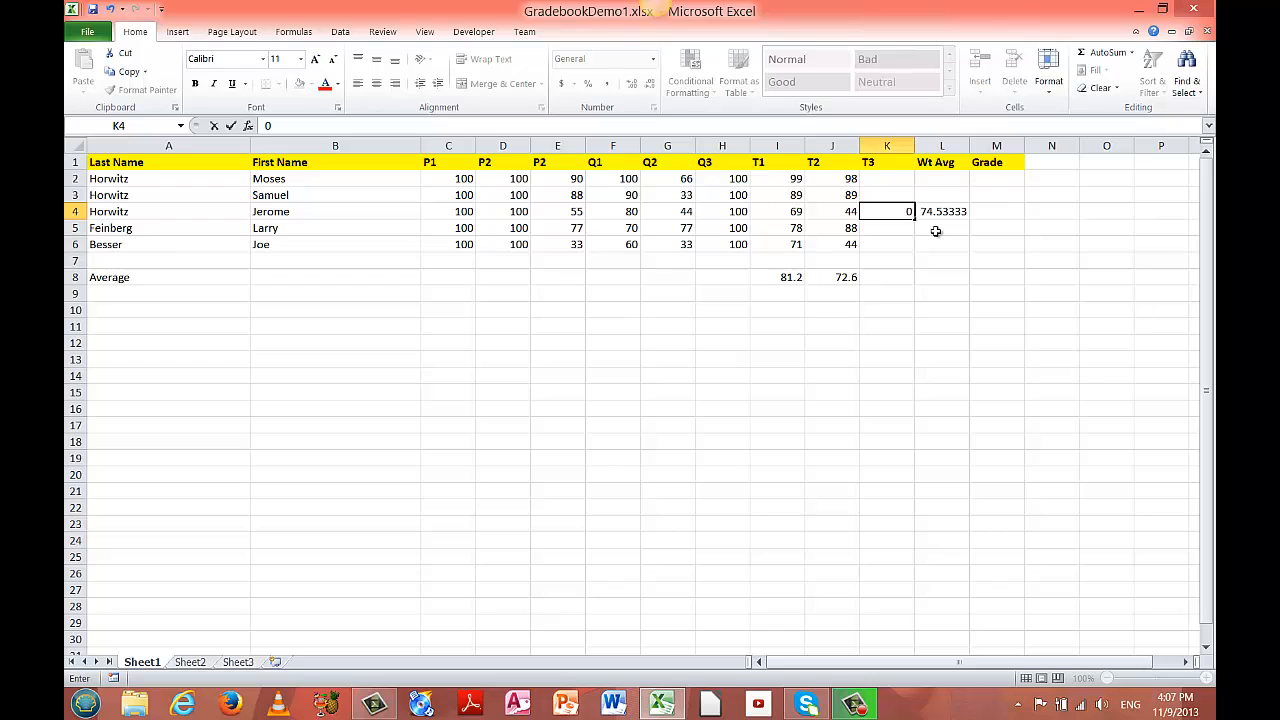
key("Return")
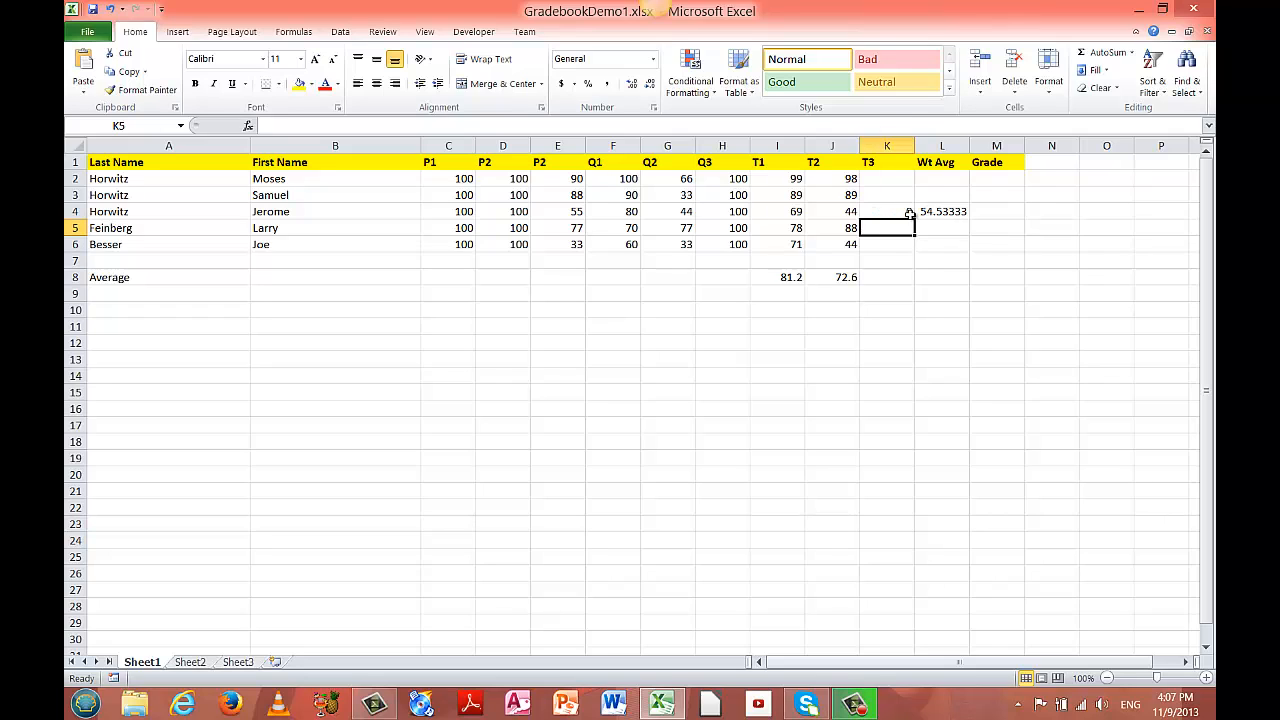
left_click(907, 212)
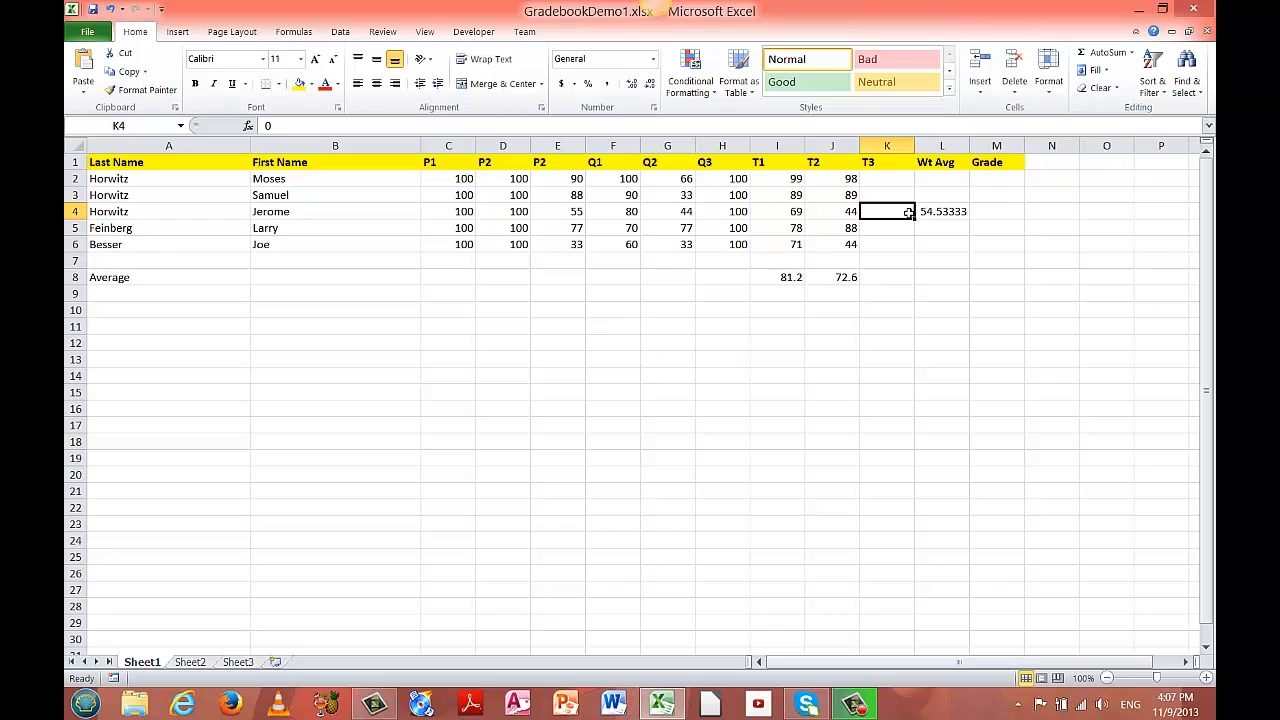
- Fill the weighted average formula from L4 down to L6 and up to L2, covering all students
left_click(948, 212)
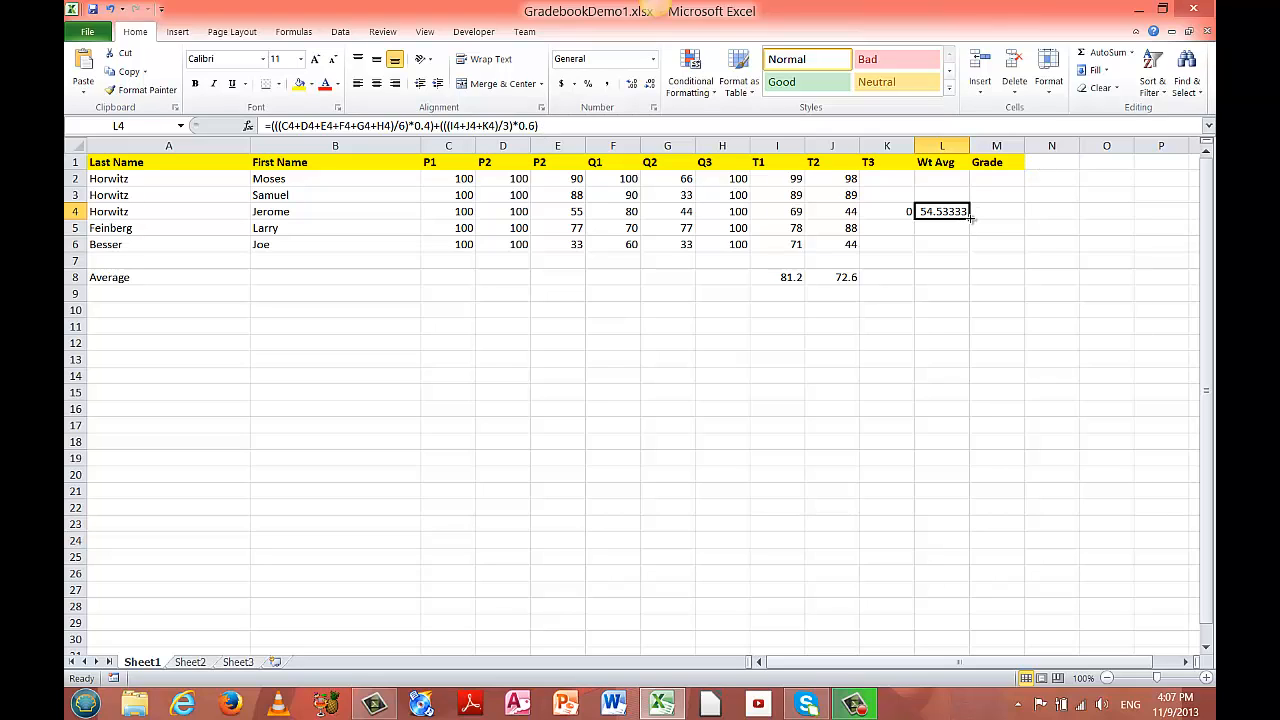
left_click_drag(969, 216, 969, 257)
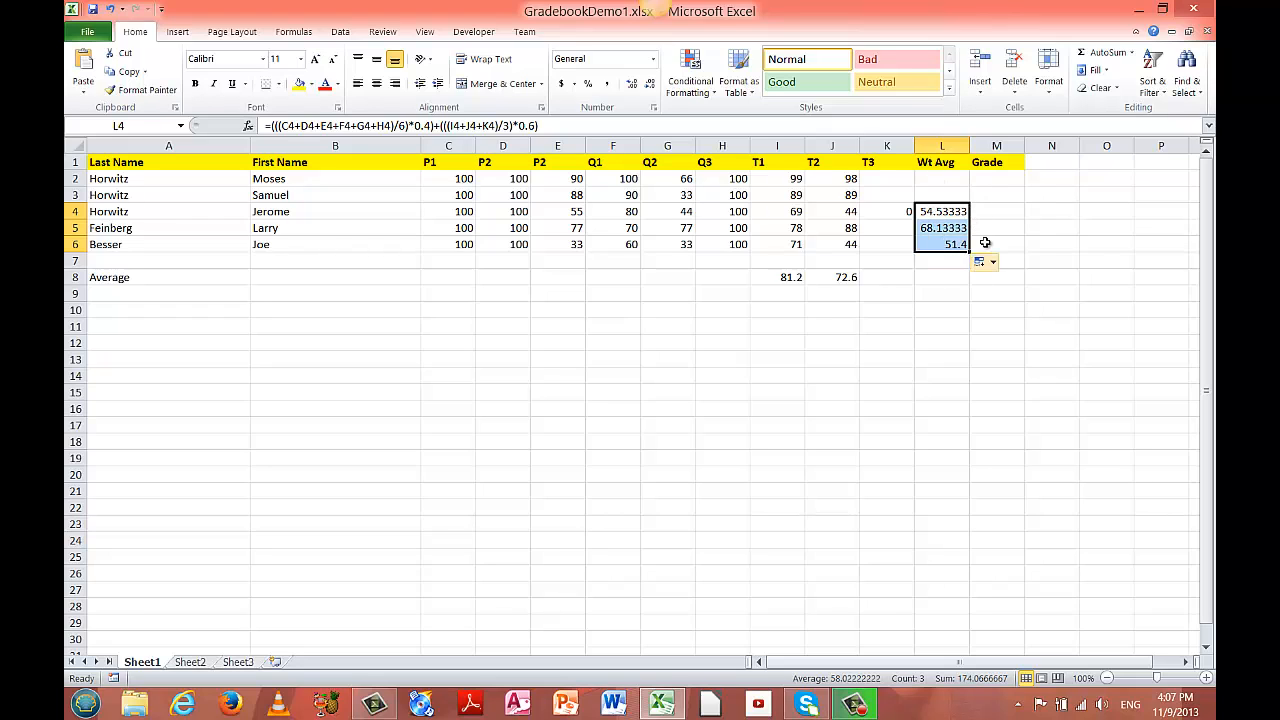
left_click(948, 246)
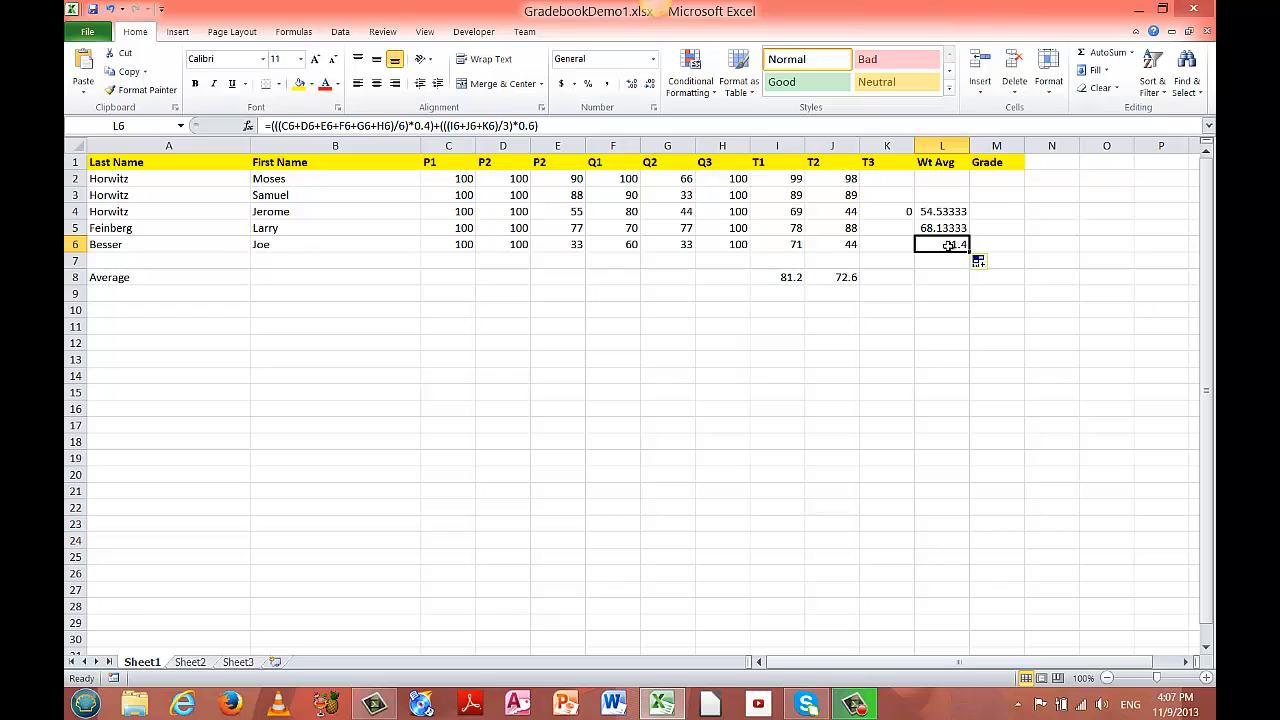
left_click(954, 213)
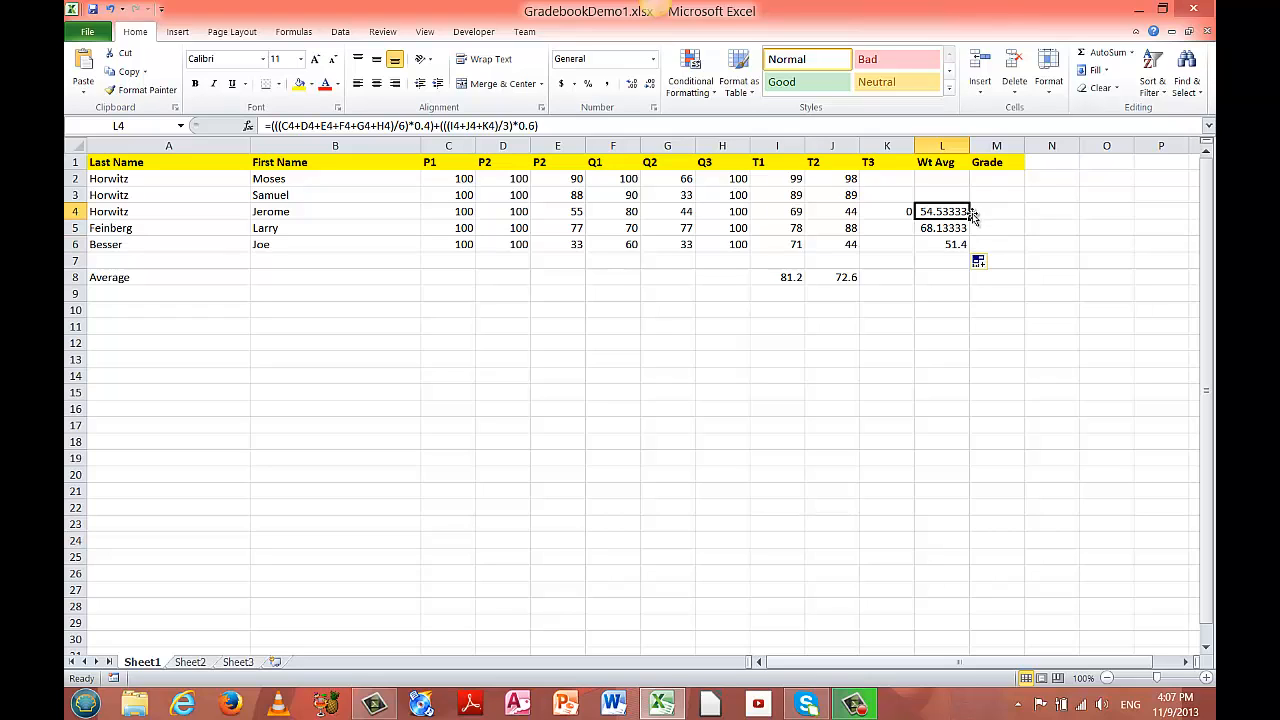
left_click_drag(968, 217, 952, 172)
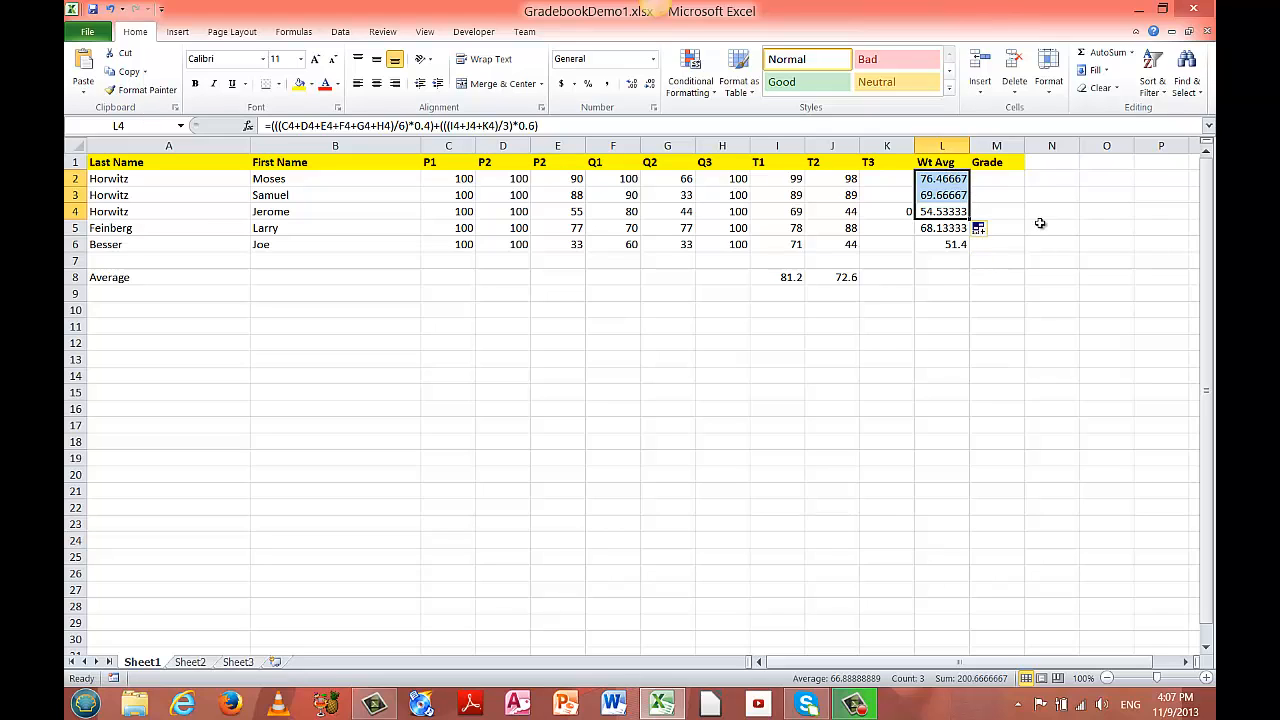
left_click(961, 322)
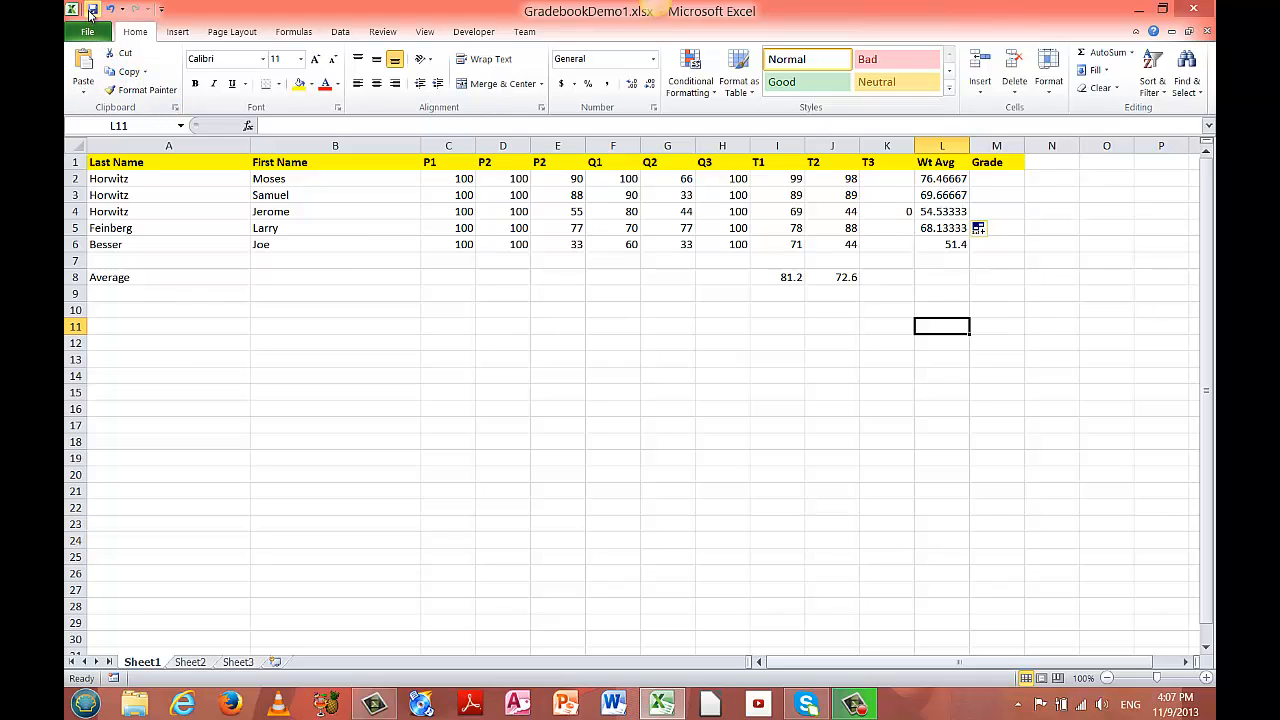
- Enter the T3 scores 90 in cell K2 and 87 in cell K3
left_click(902, 178)
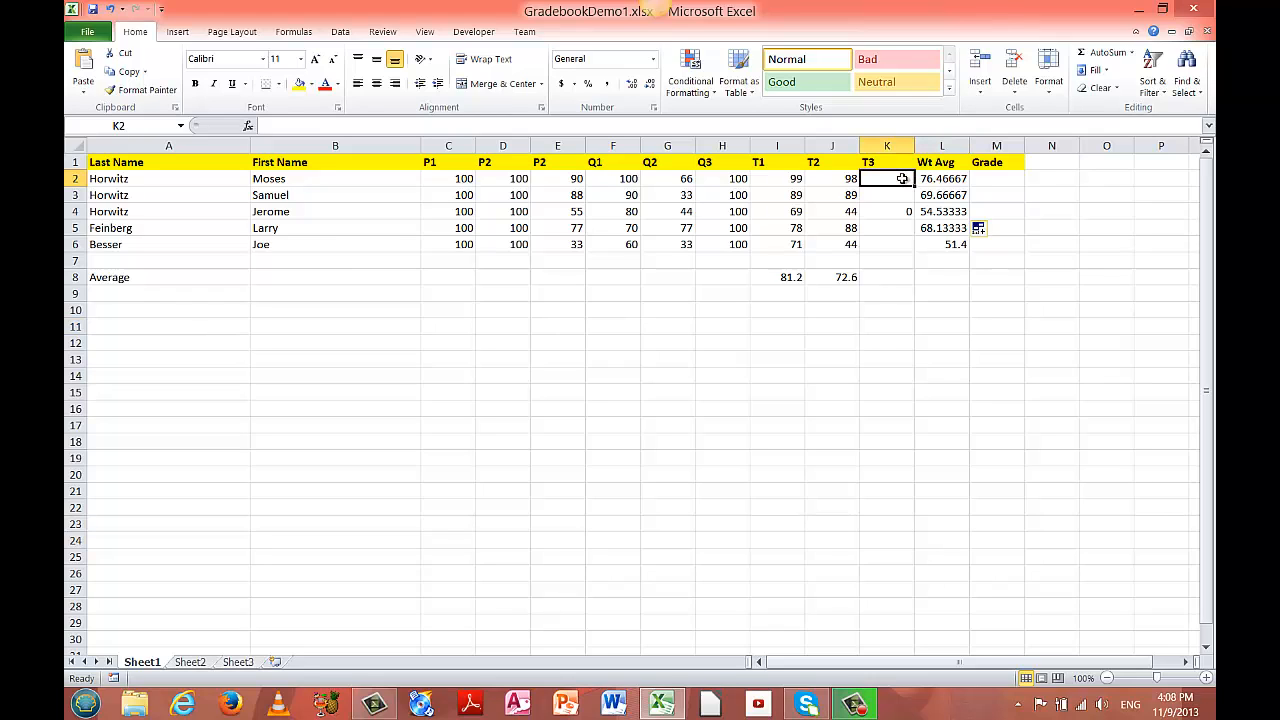
type("90")
left_click(907, 195)
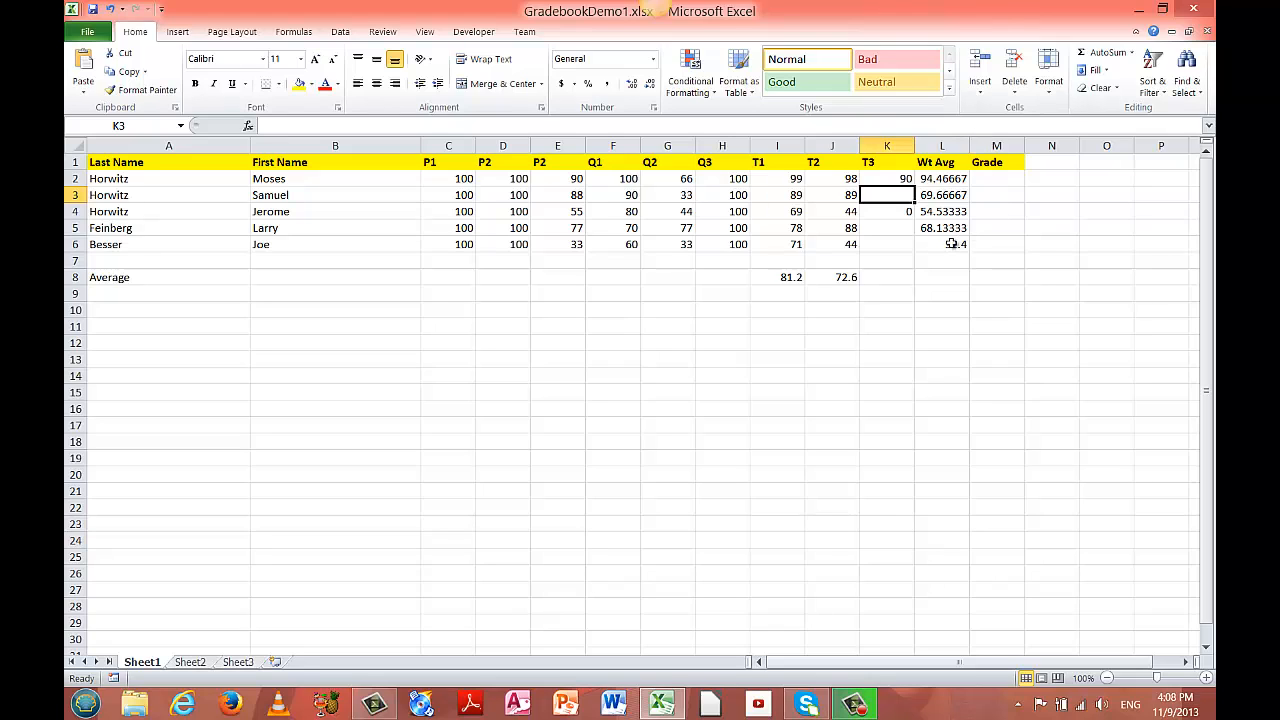
type("8")
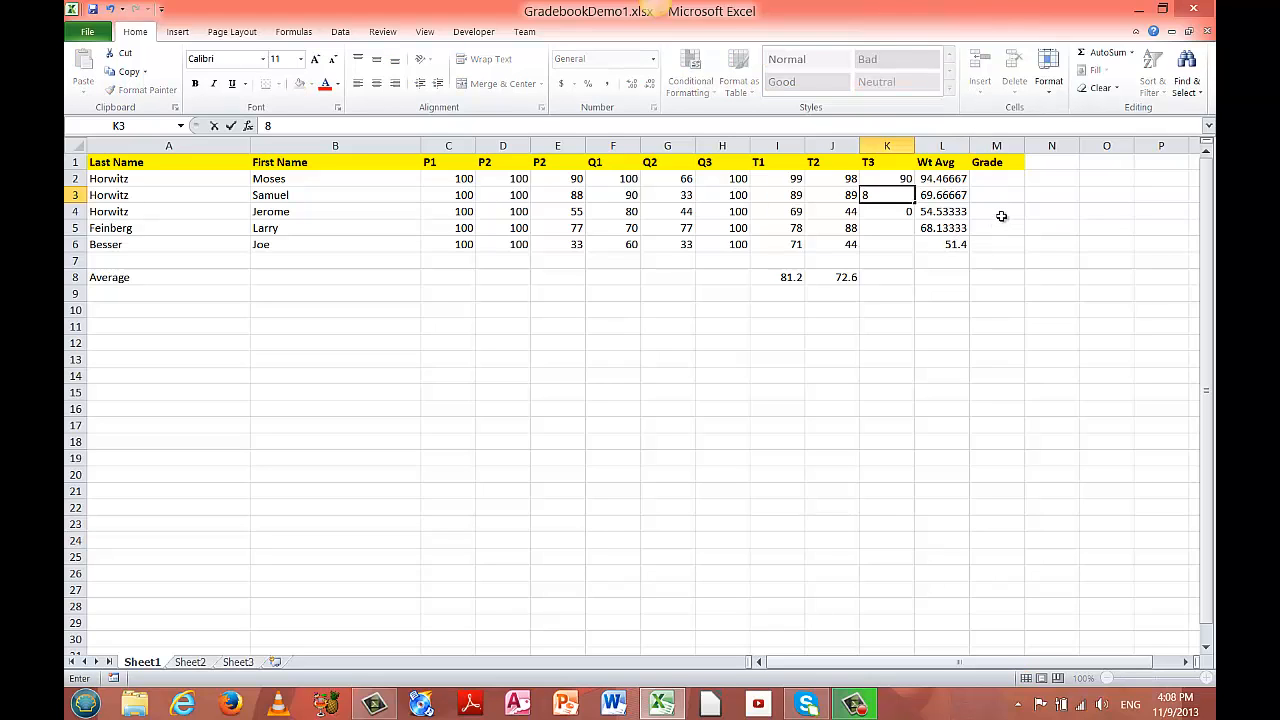
type("7")
left_click(886, 257)
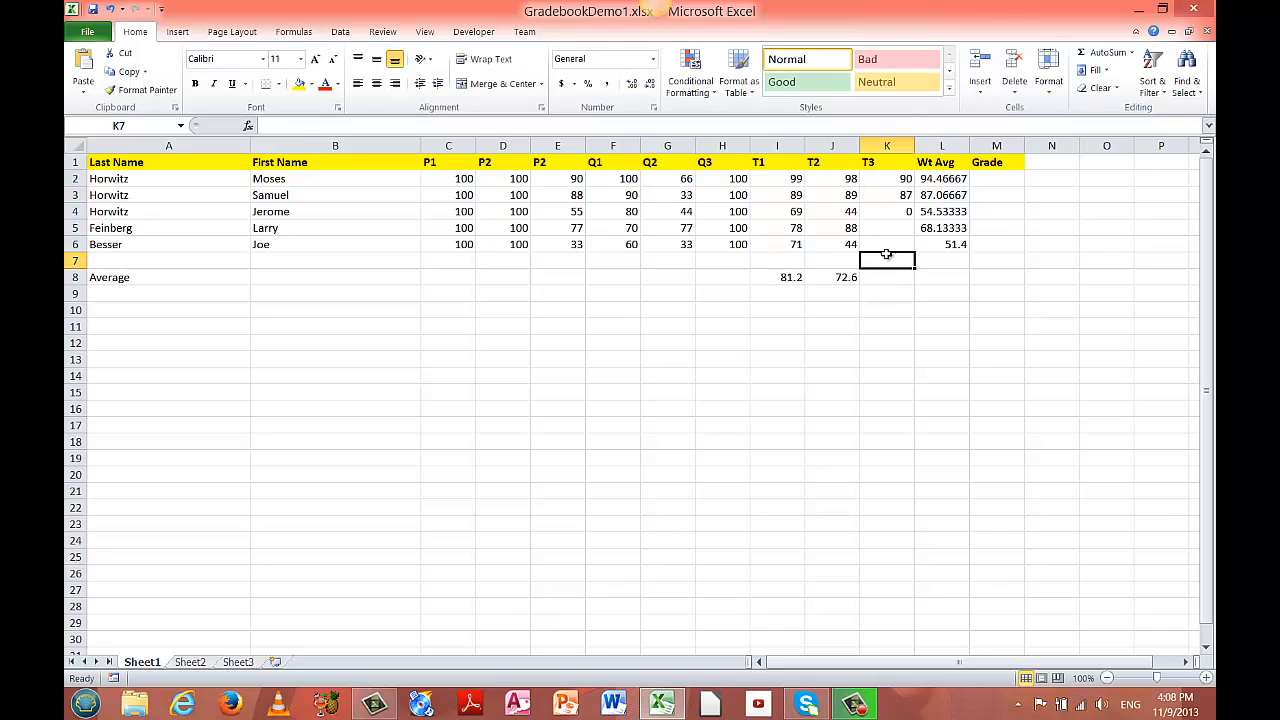
- Enter the T3 scores 96, 88 and 66 in cells K4, K5 and K6
left_click(900, 208)
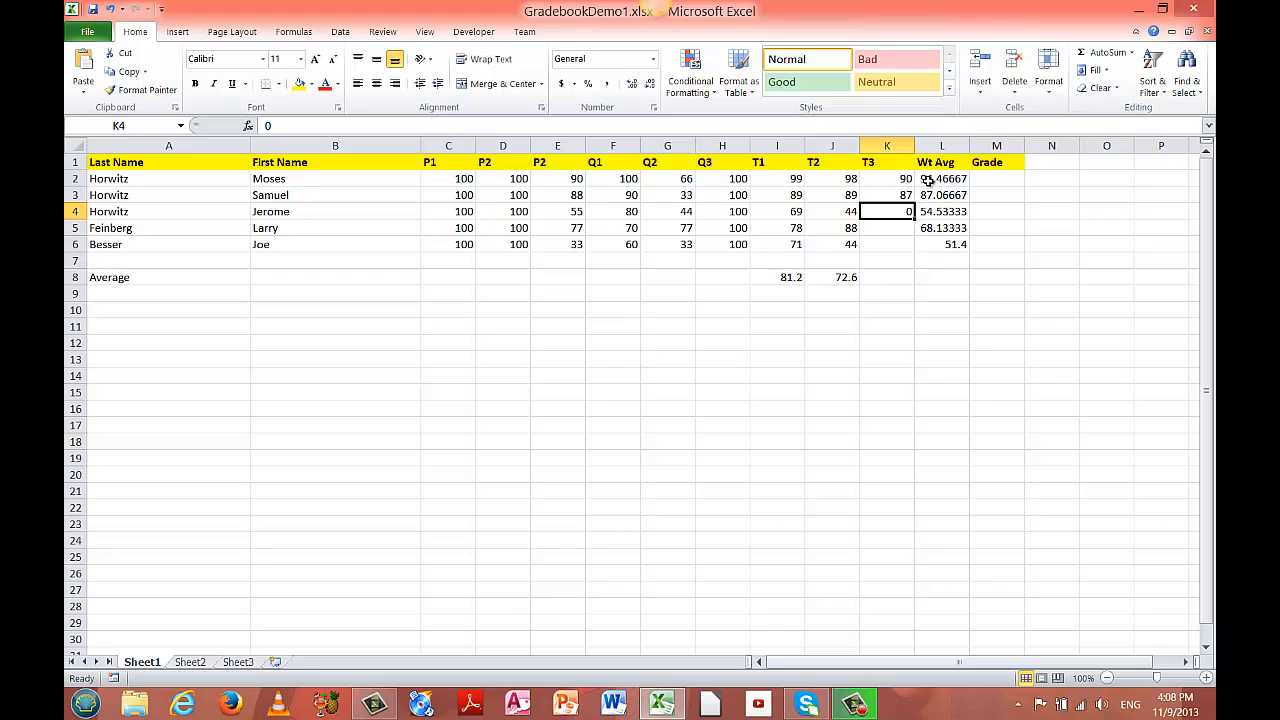
type("9")
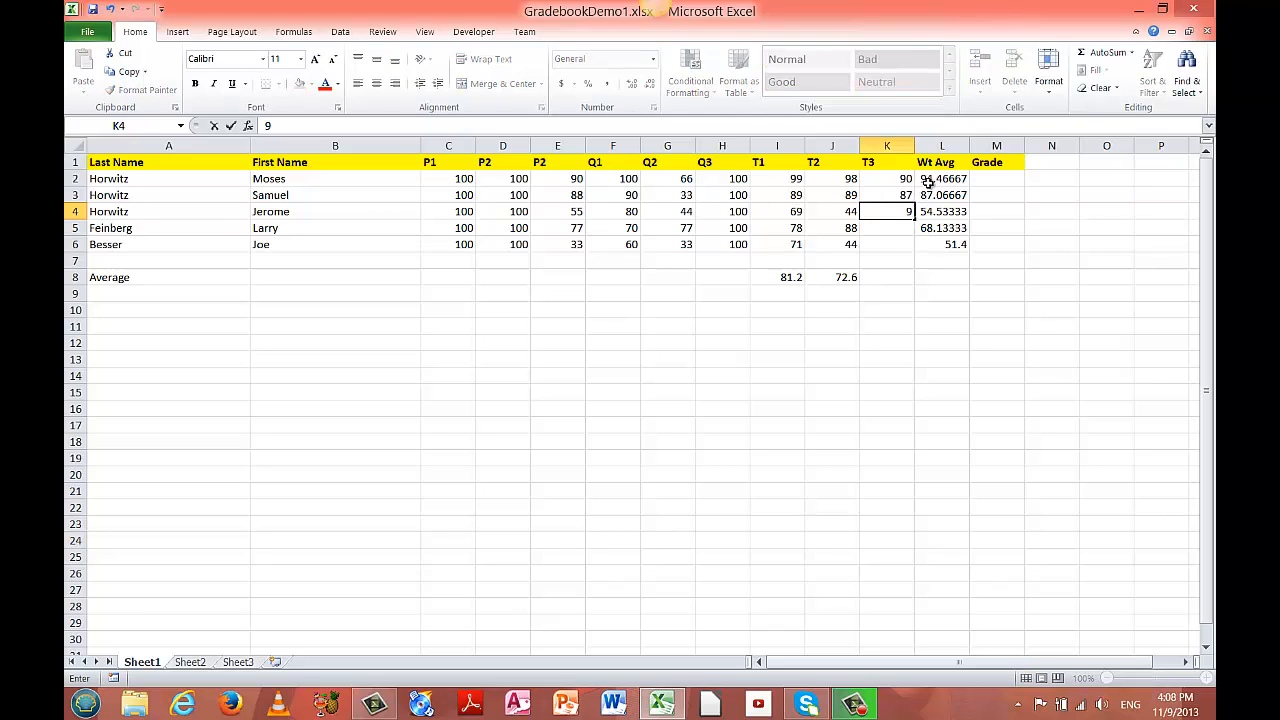
type("6")
left_click(907, 222)
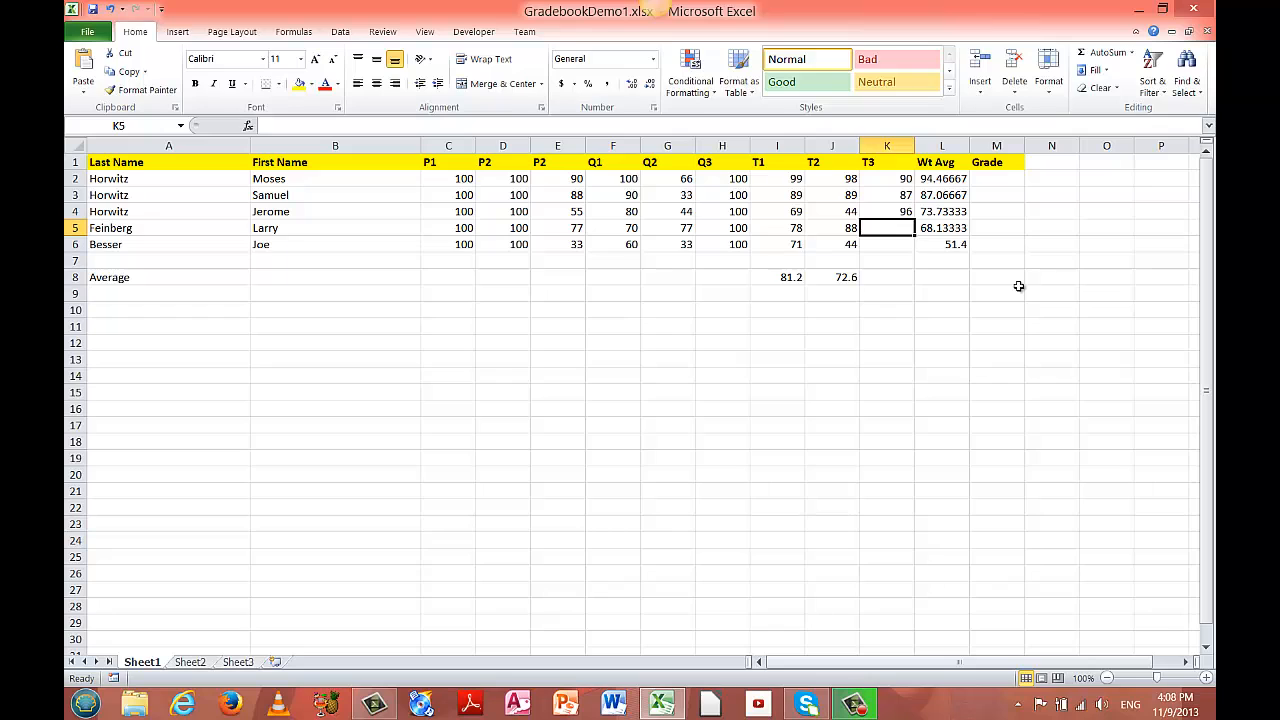
type("88")
left_click(880, 246)
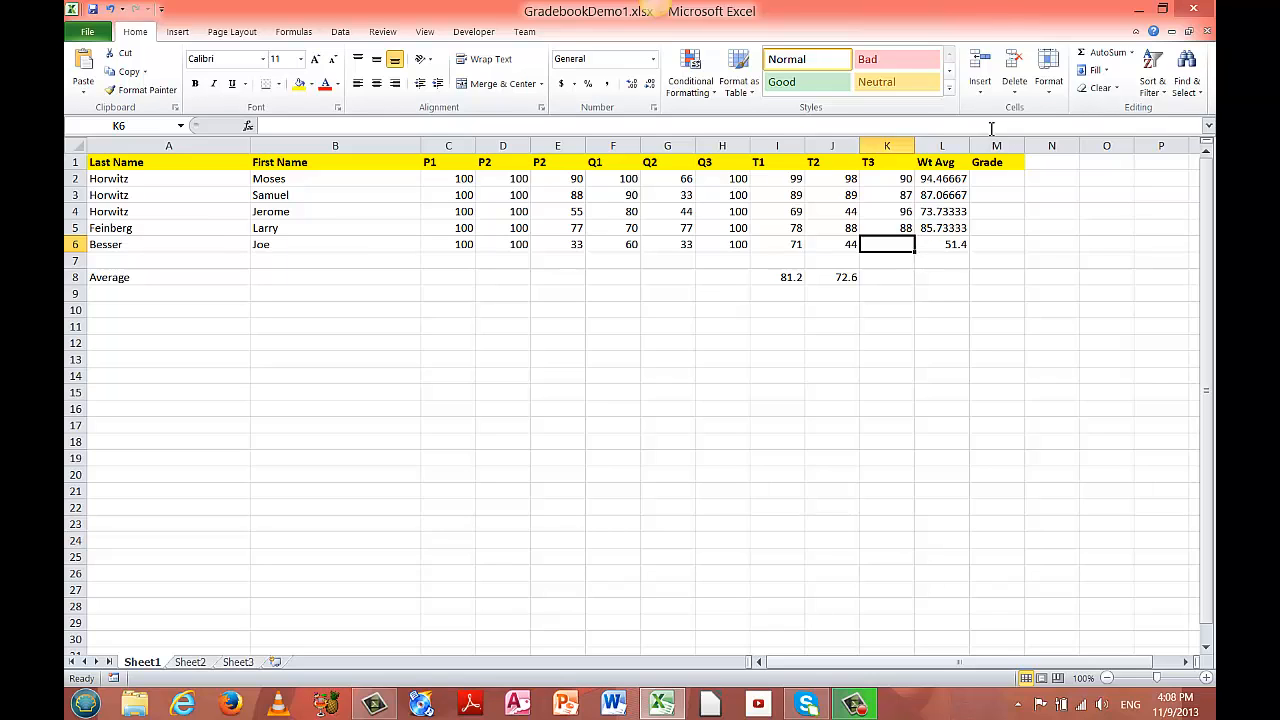
type("66")
left_click(963, 293)
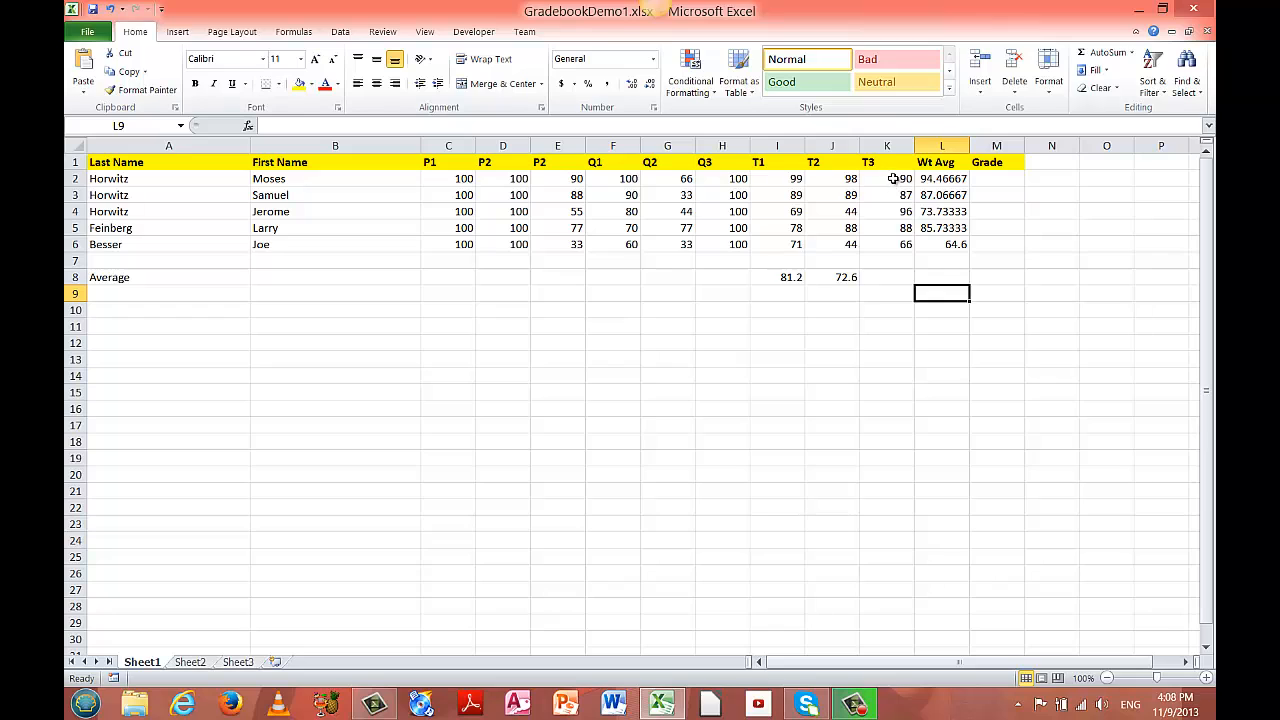
- Review the T3 scores in K2:K6 against the weighted averages in L2:L6
left_click_drag(893, 178, 891, 244)
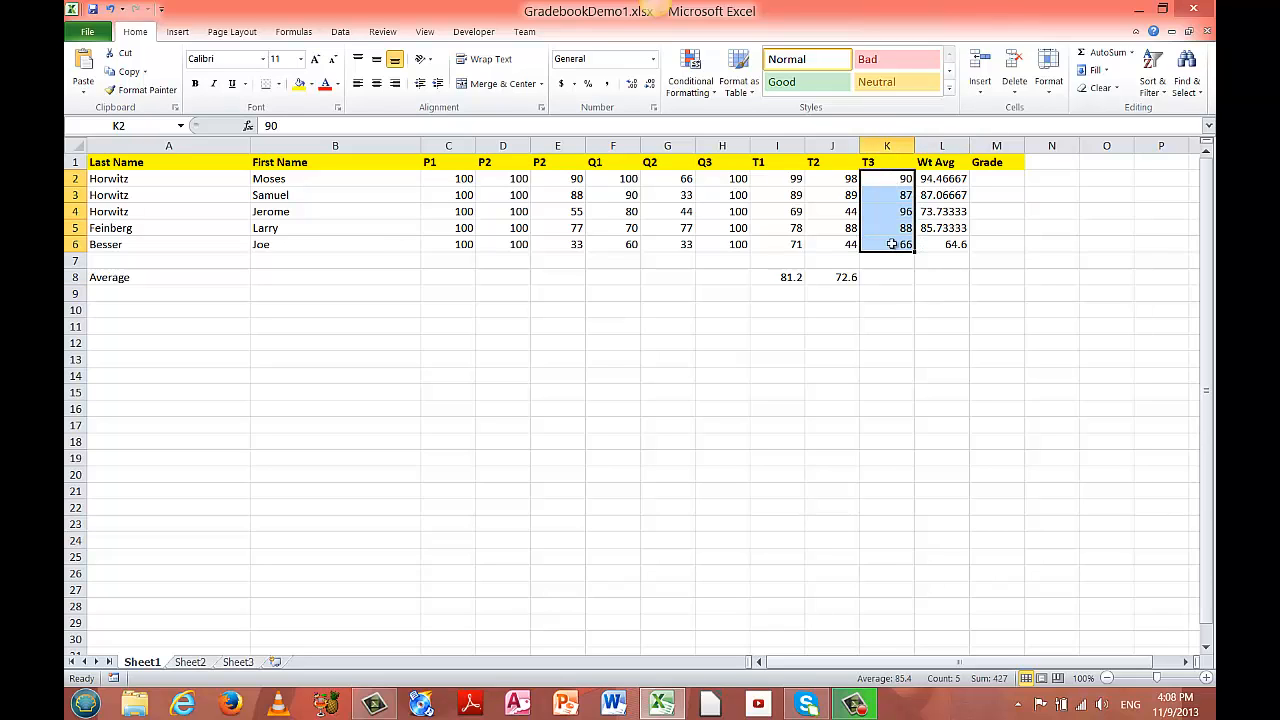
left_click(960, 326)
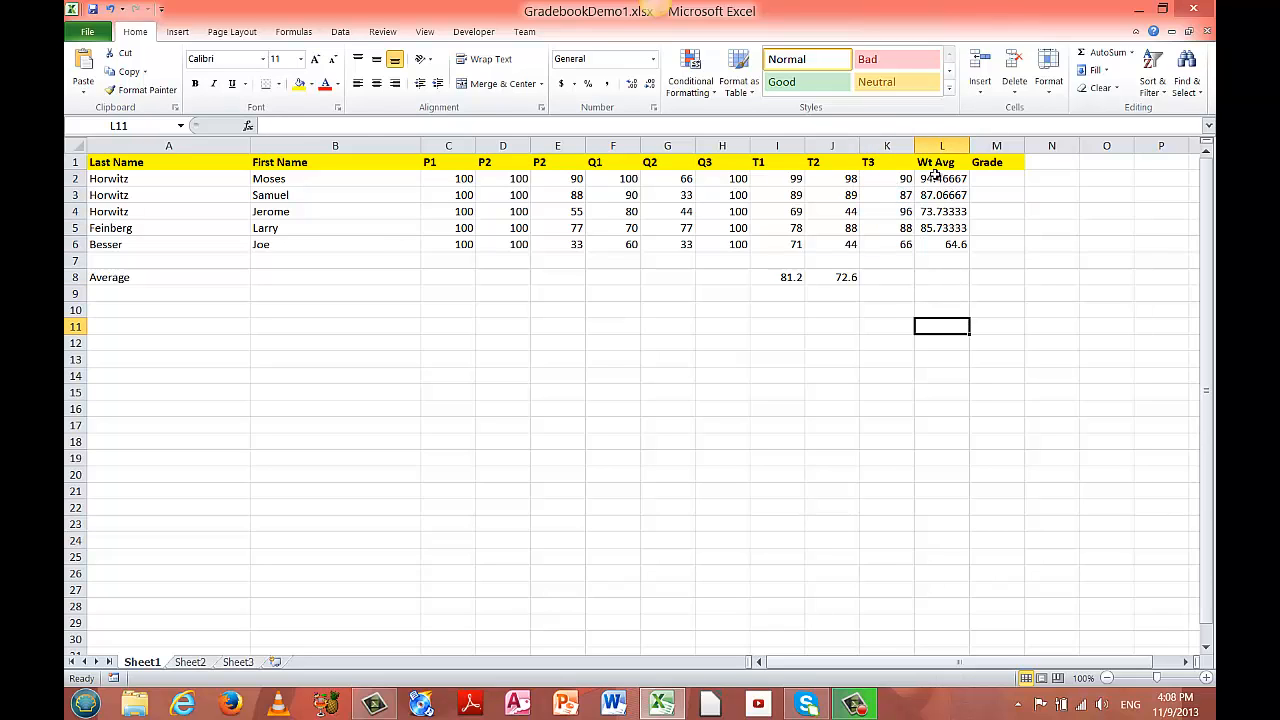
left_click_drag(935, 175, 940, 244)
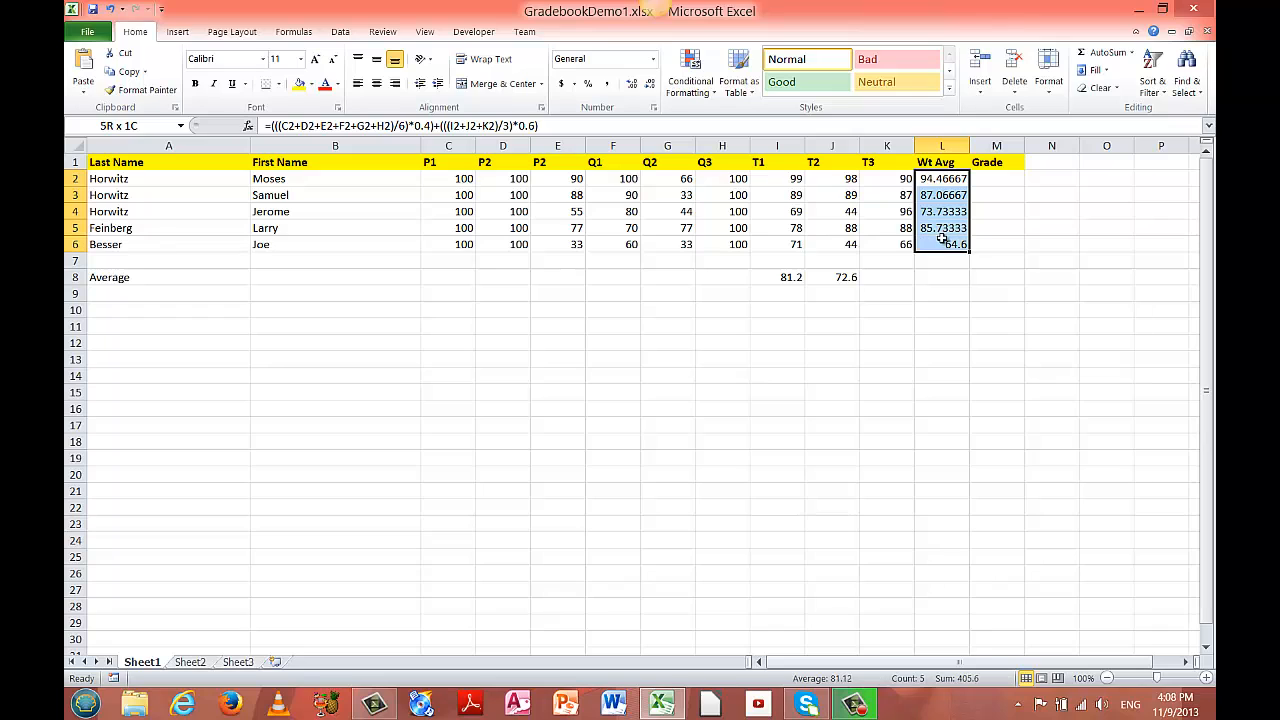
left_click(887, 177)
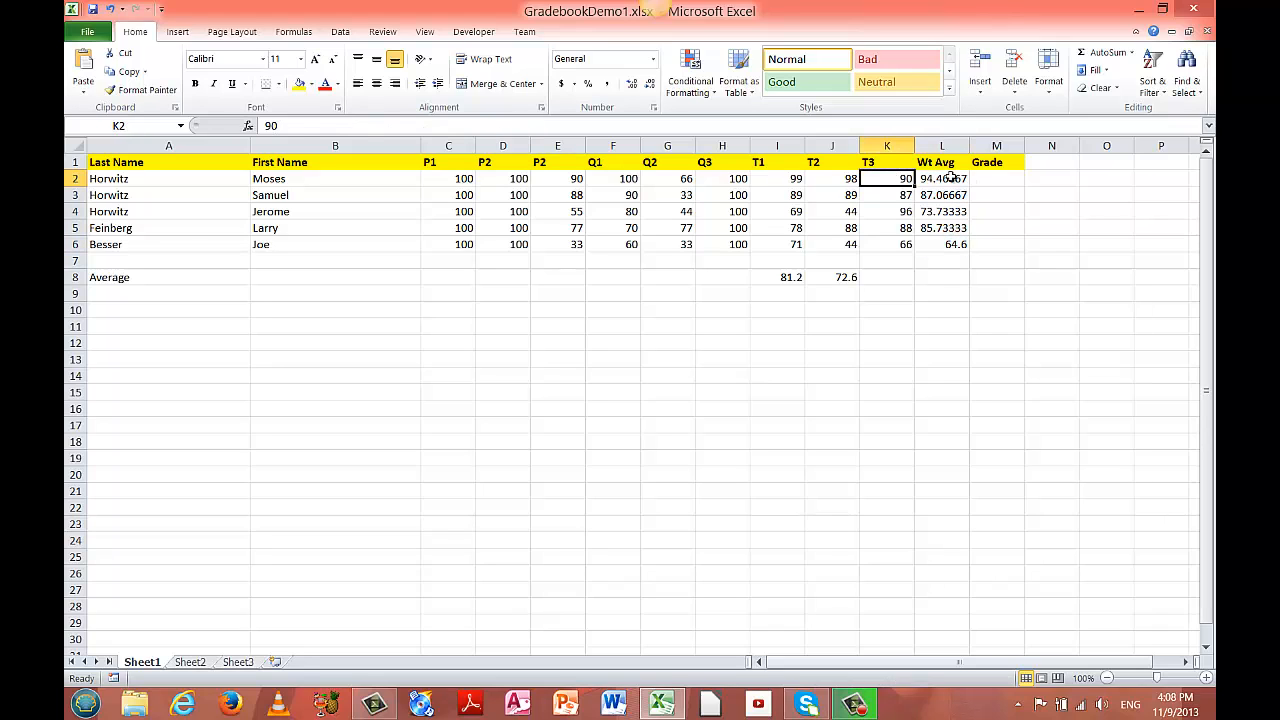
left_click_drag(948, 177, 944, 246)
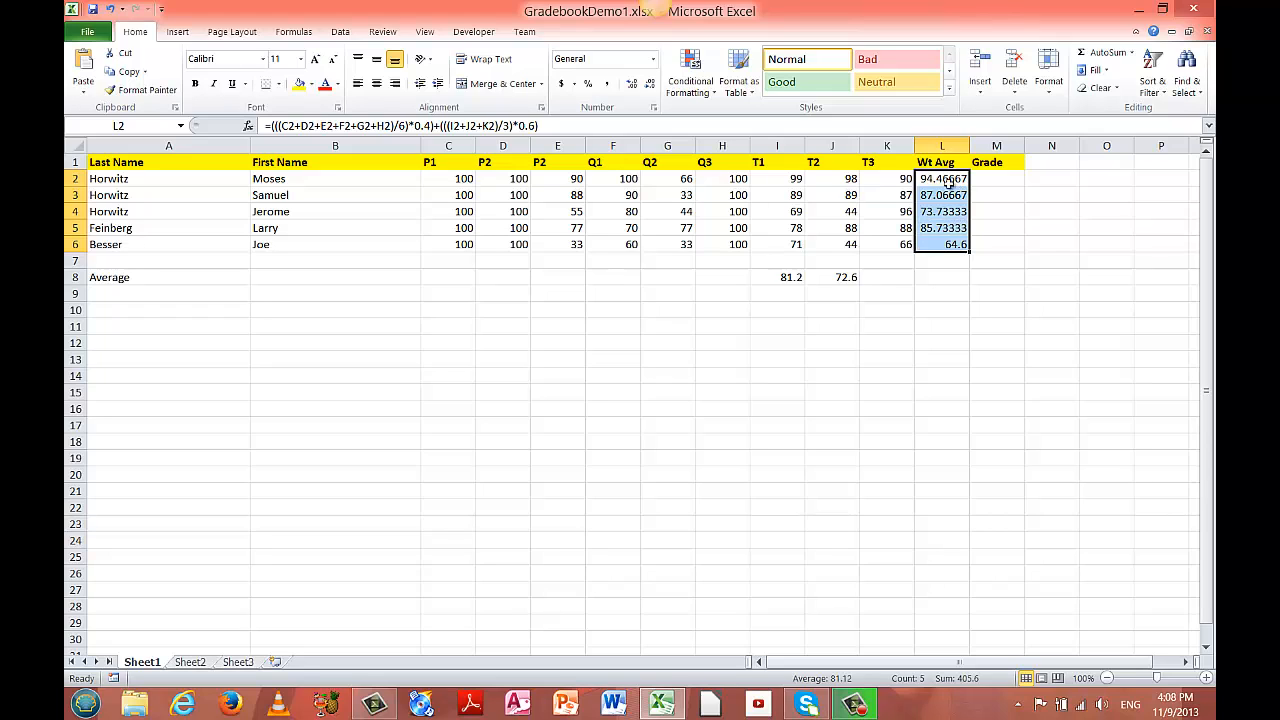
left_click(958, 292)
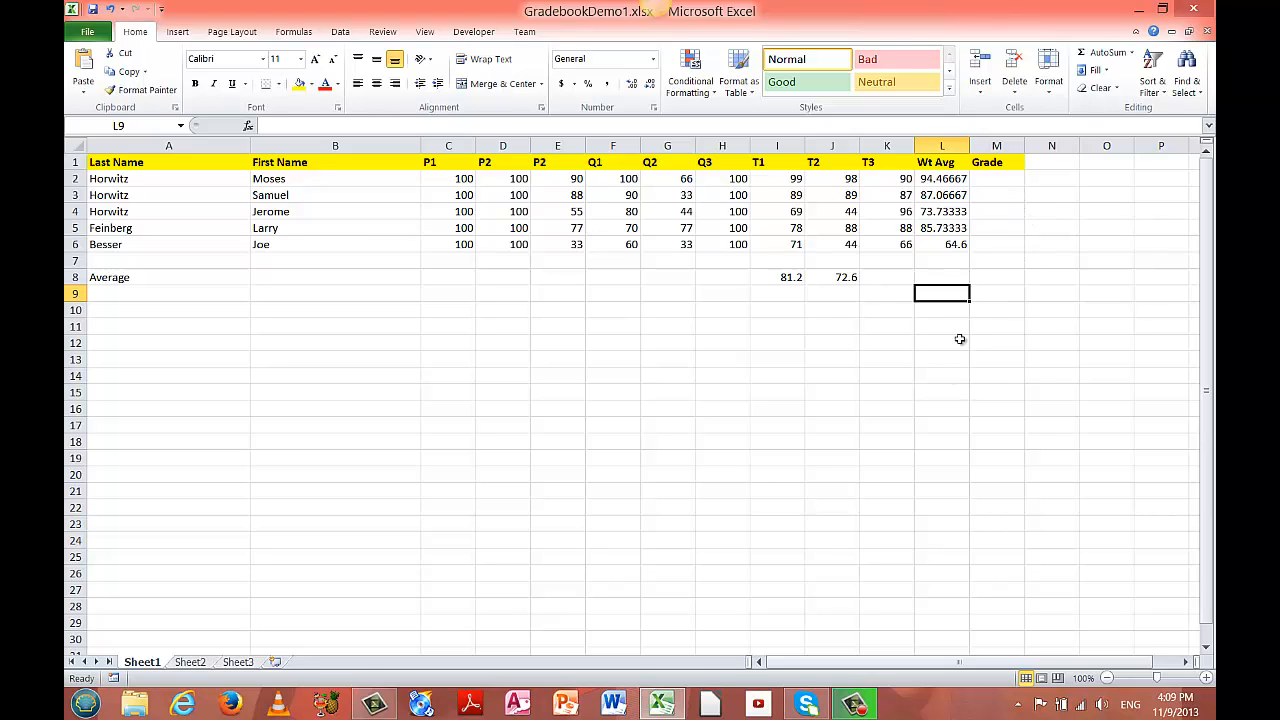
- Add a Pass/Fail column heading in cell N1, beside the Grade heading
left_click(1049, 162)
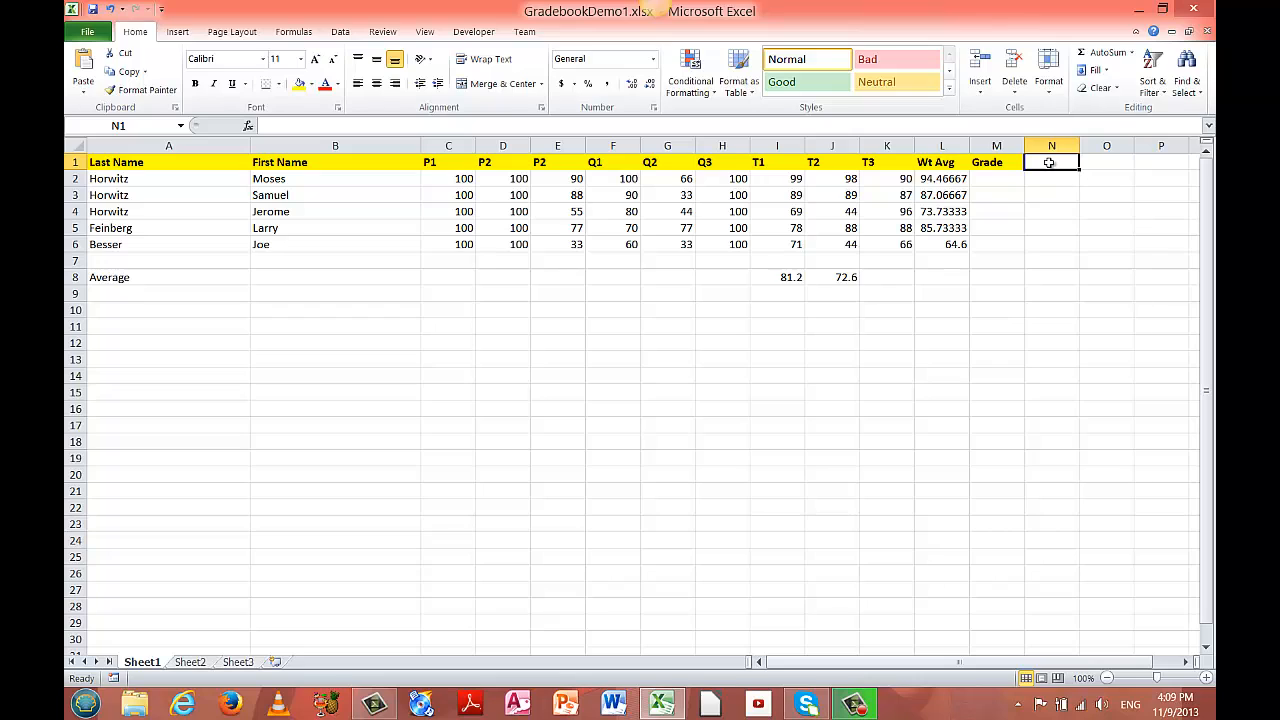
type("Pass")
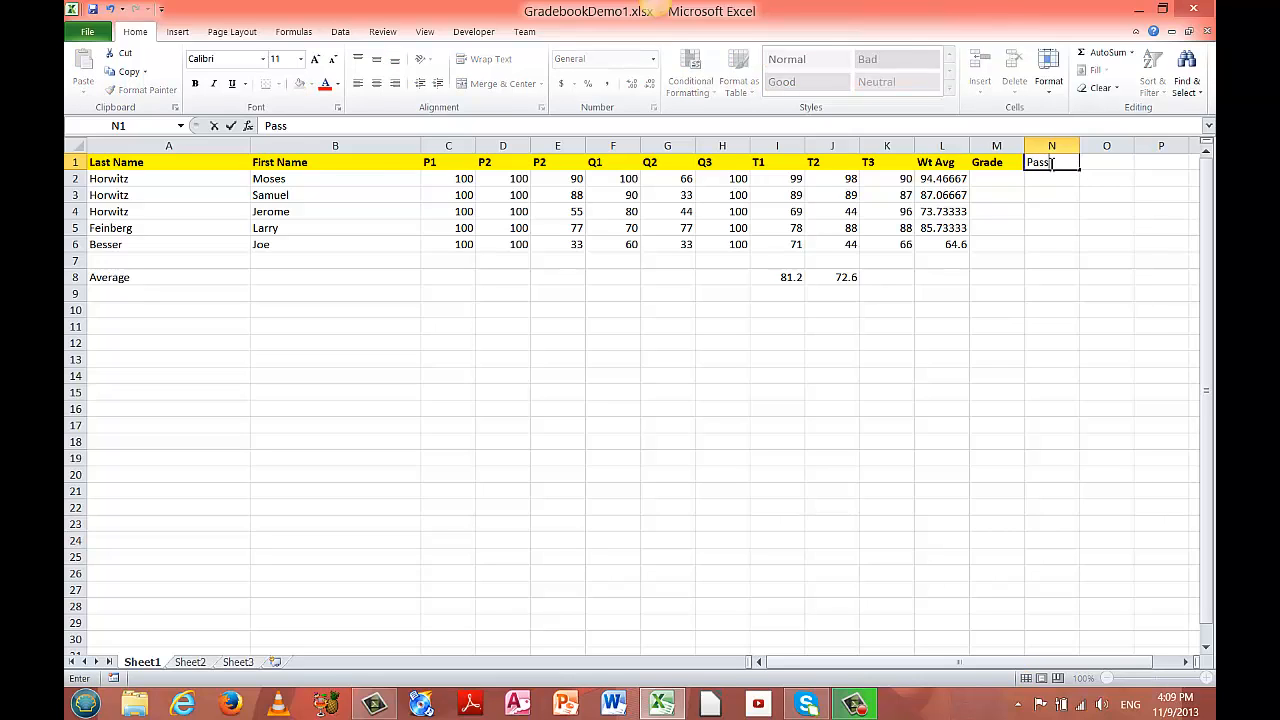
type("/Fail")
left_click(1060, 257)
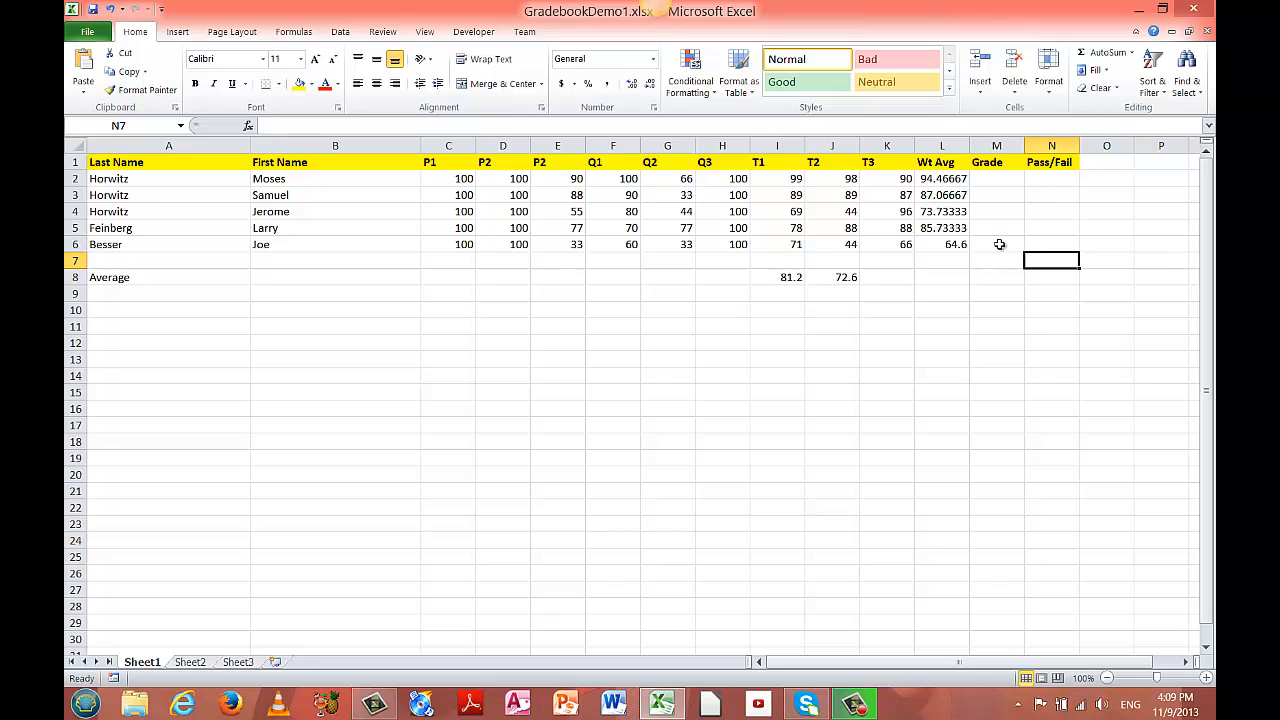
- Enter a formula in N2 that returns "Pass" if the weighted average in L2 is >=75 and "Fail" otherwise
left_click(1041, 178)
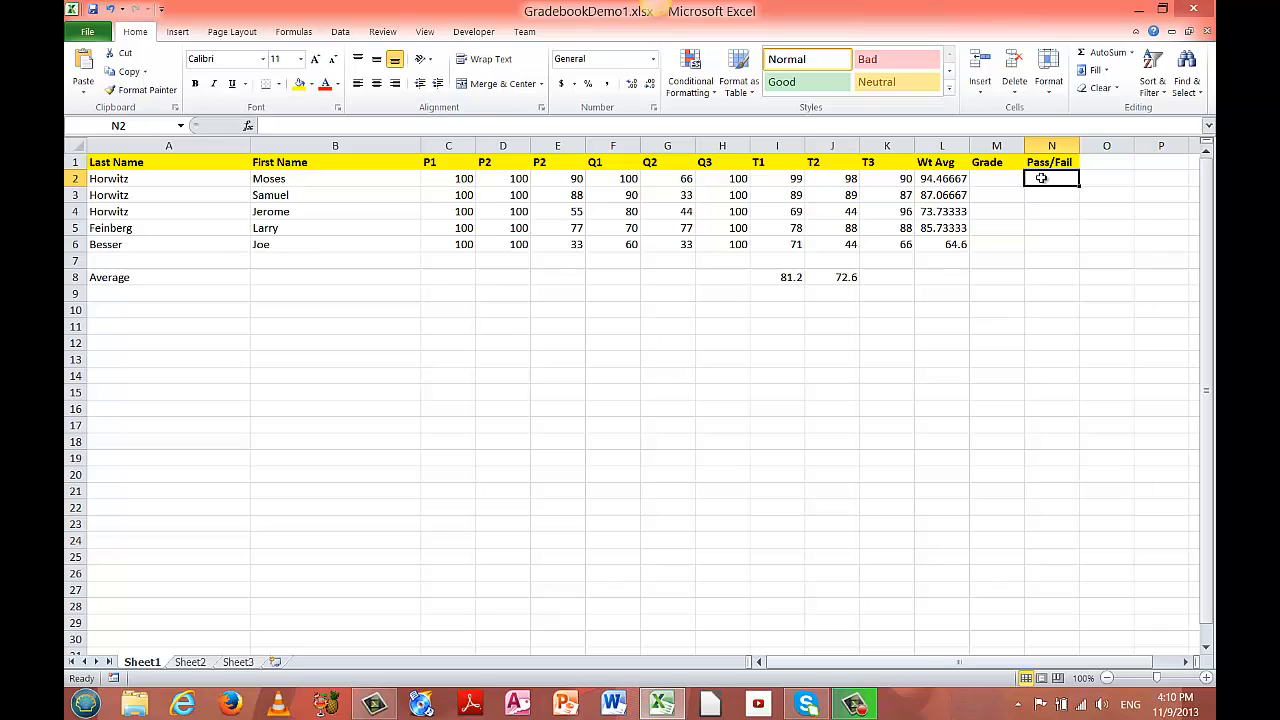
left_click(950, 178)
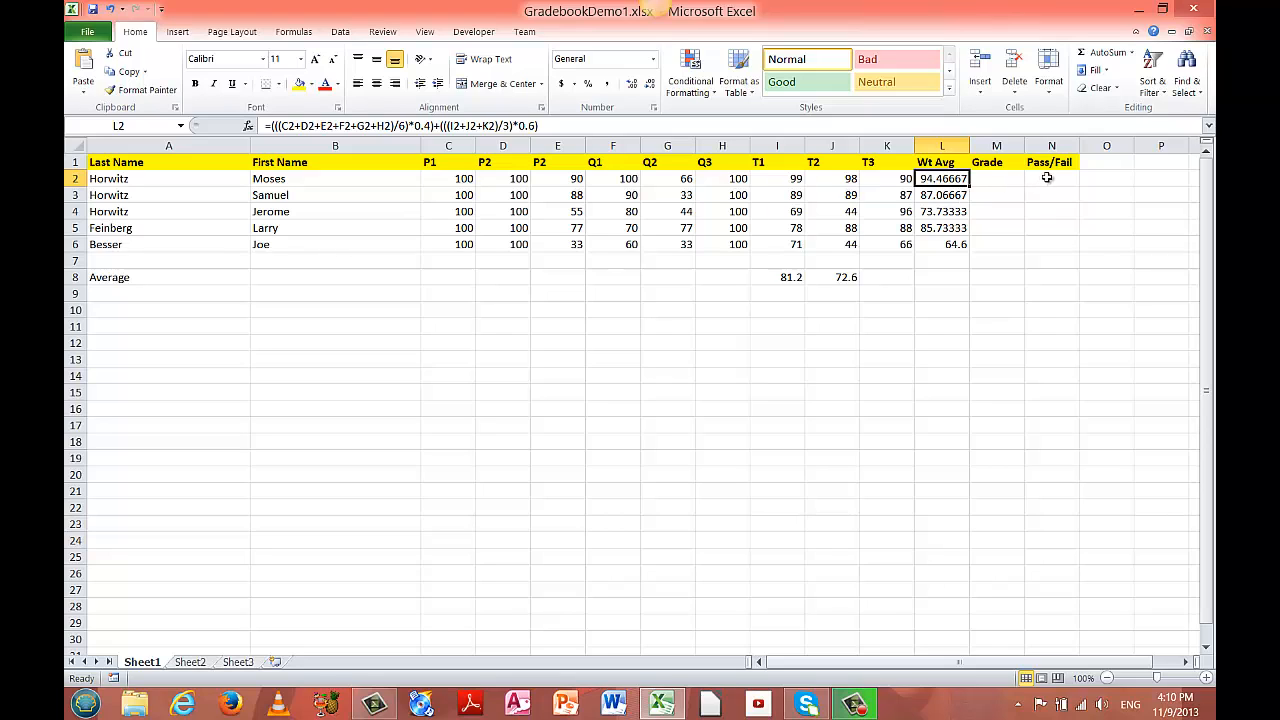
left_click(1046, 178)
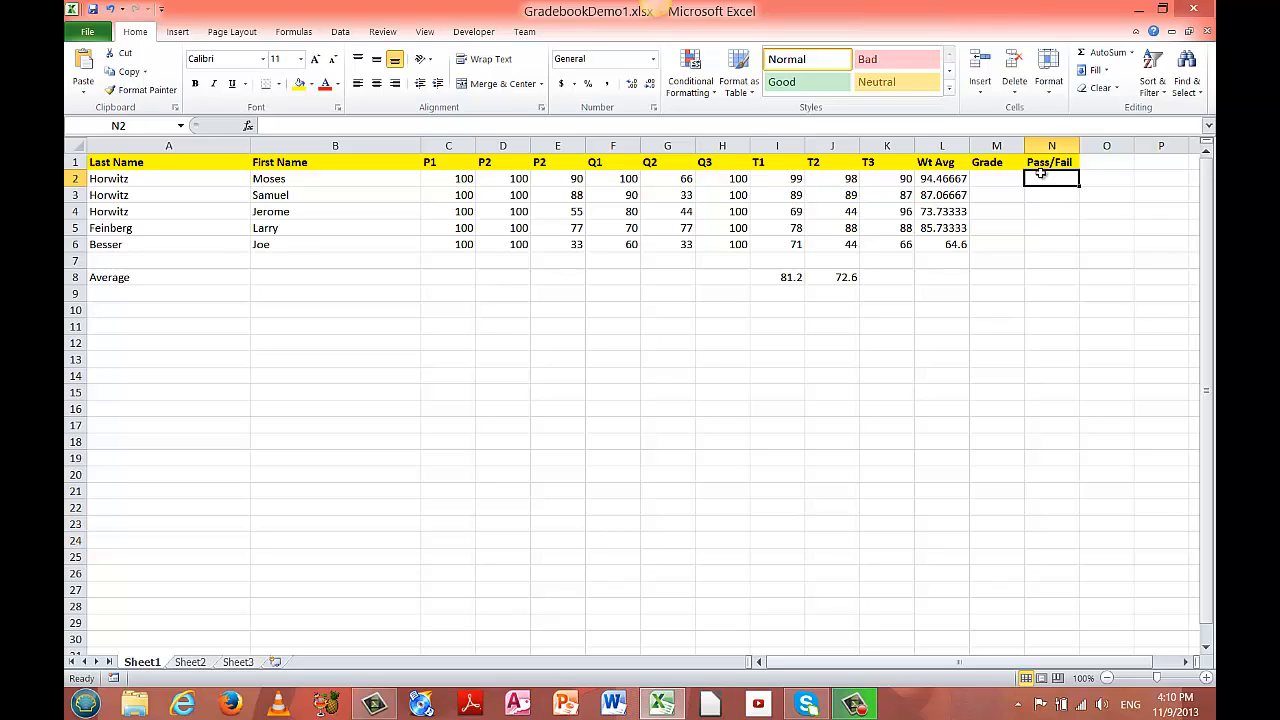
type("=")
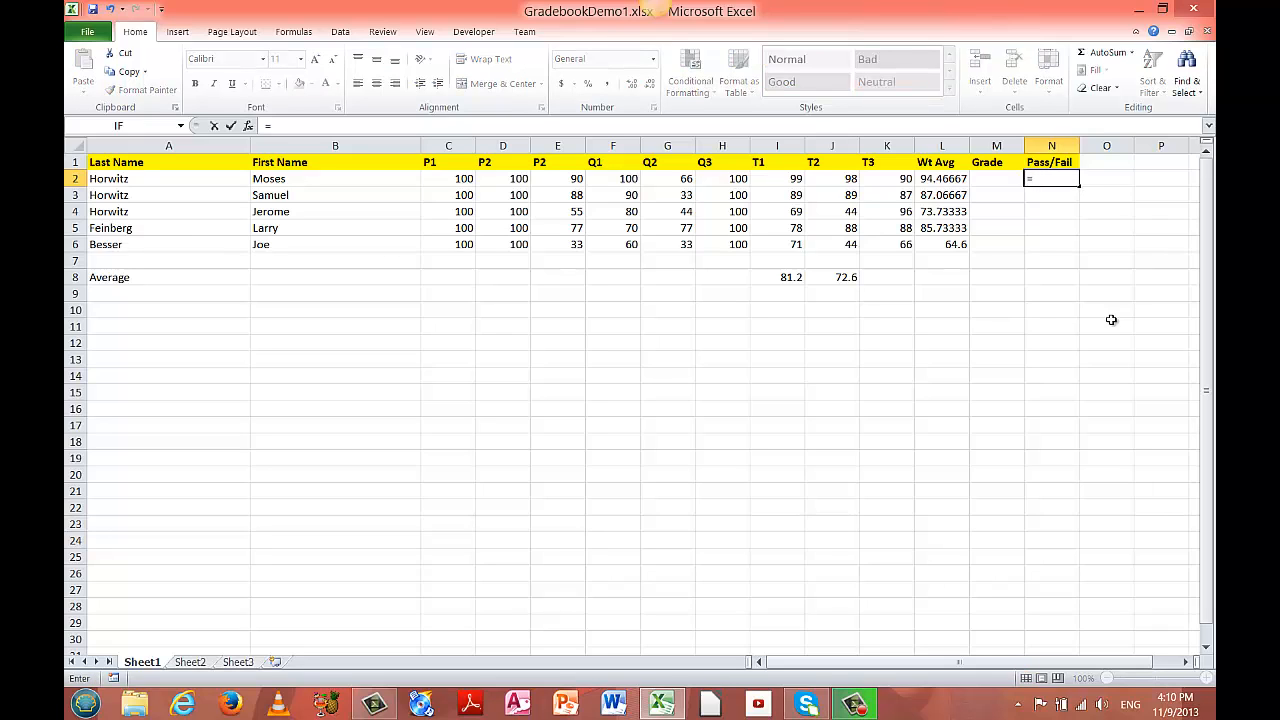
type("if")
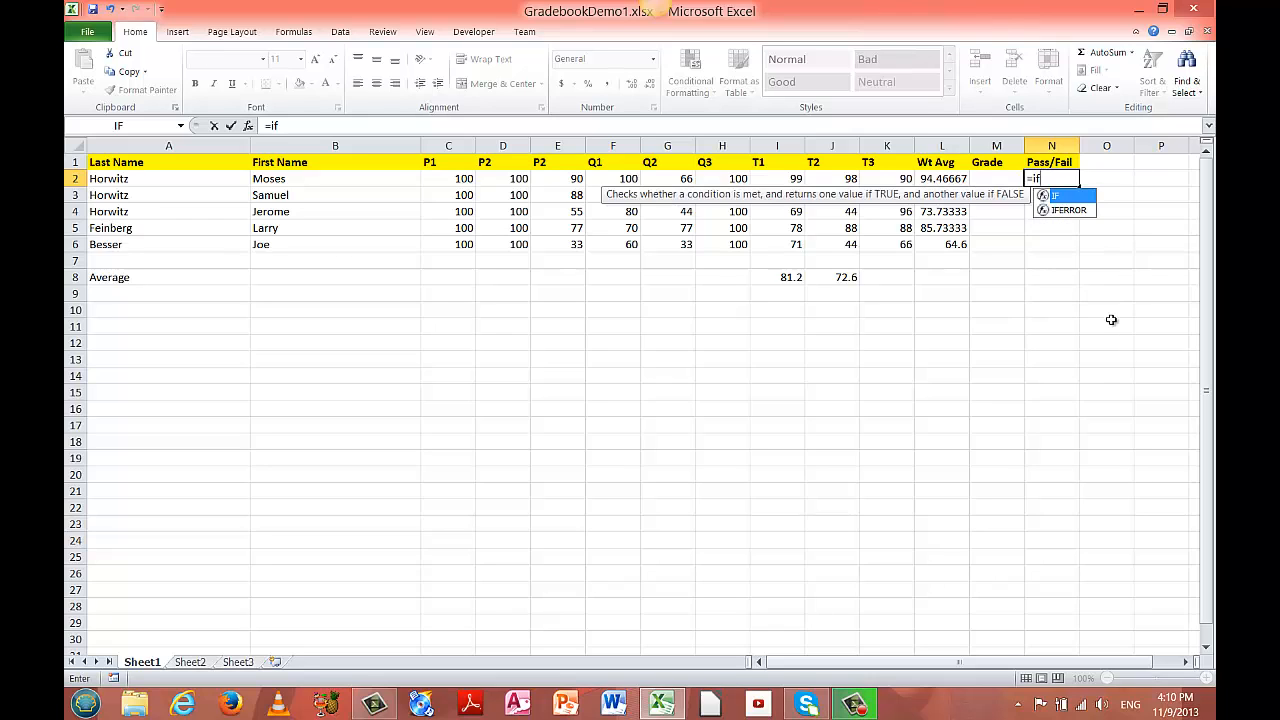
type("(")
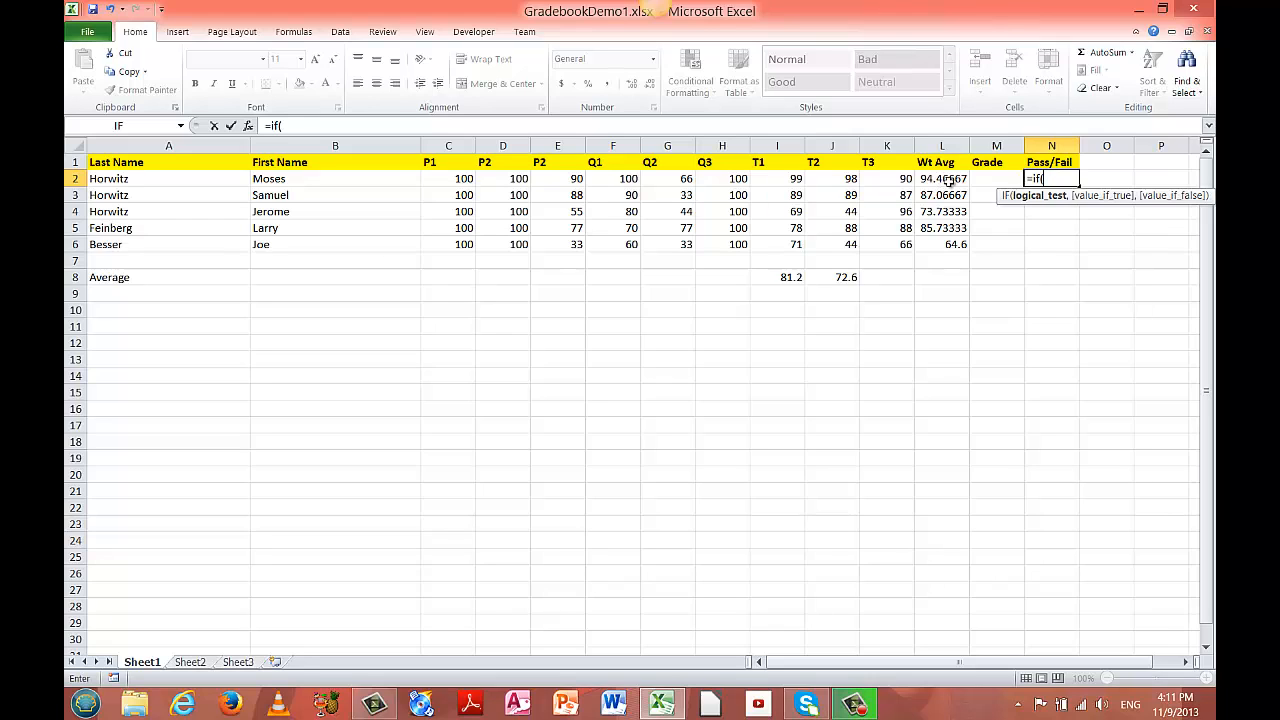
type("l2>=75,")
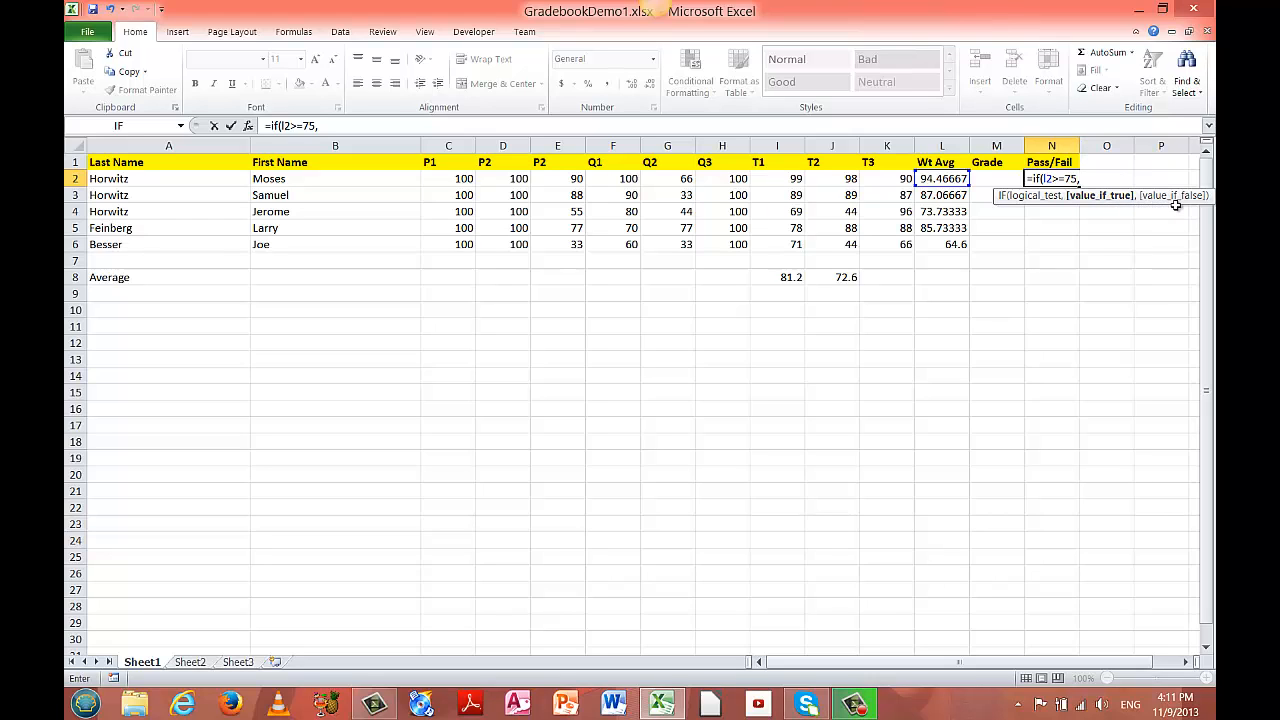
type("\"Pass\",")
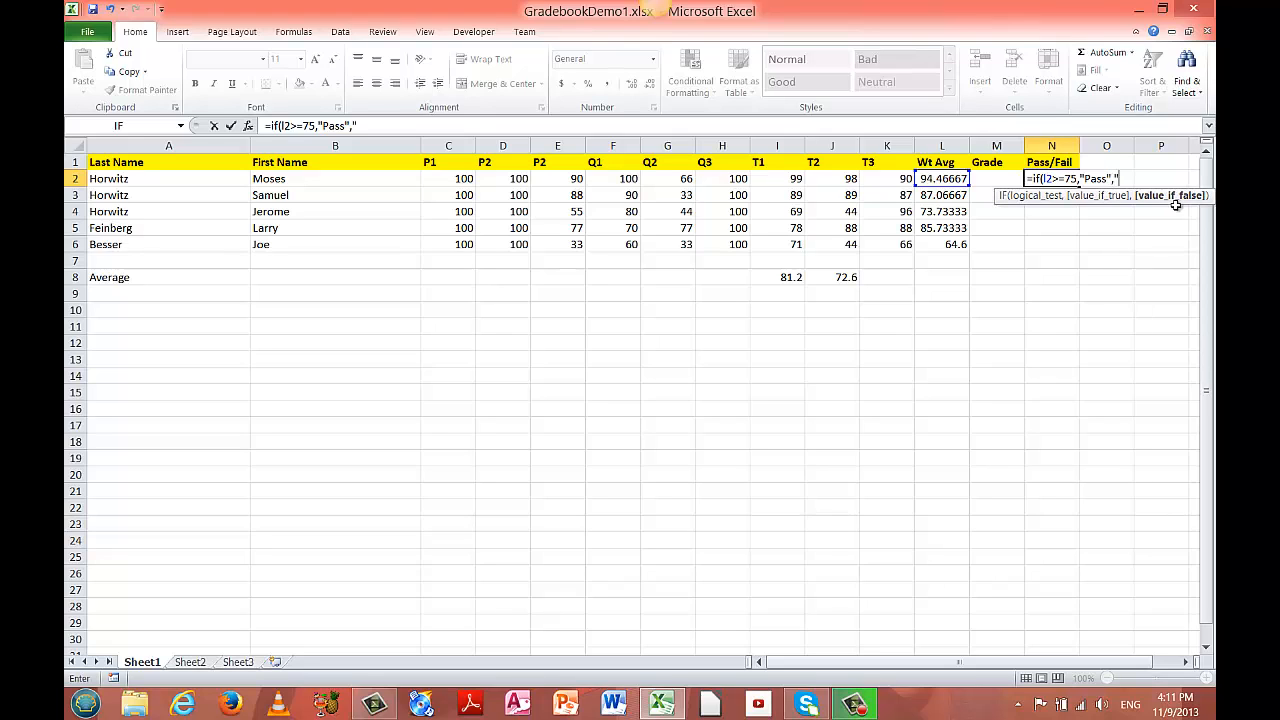
type("\"Fail")
key("Return")
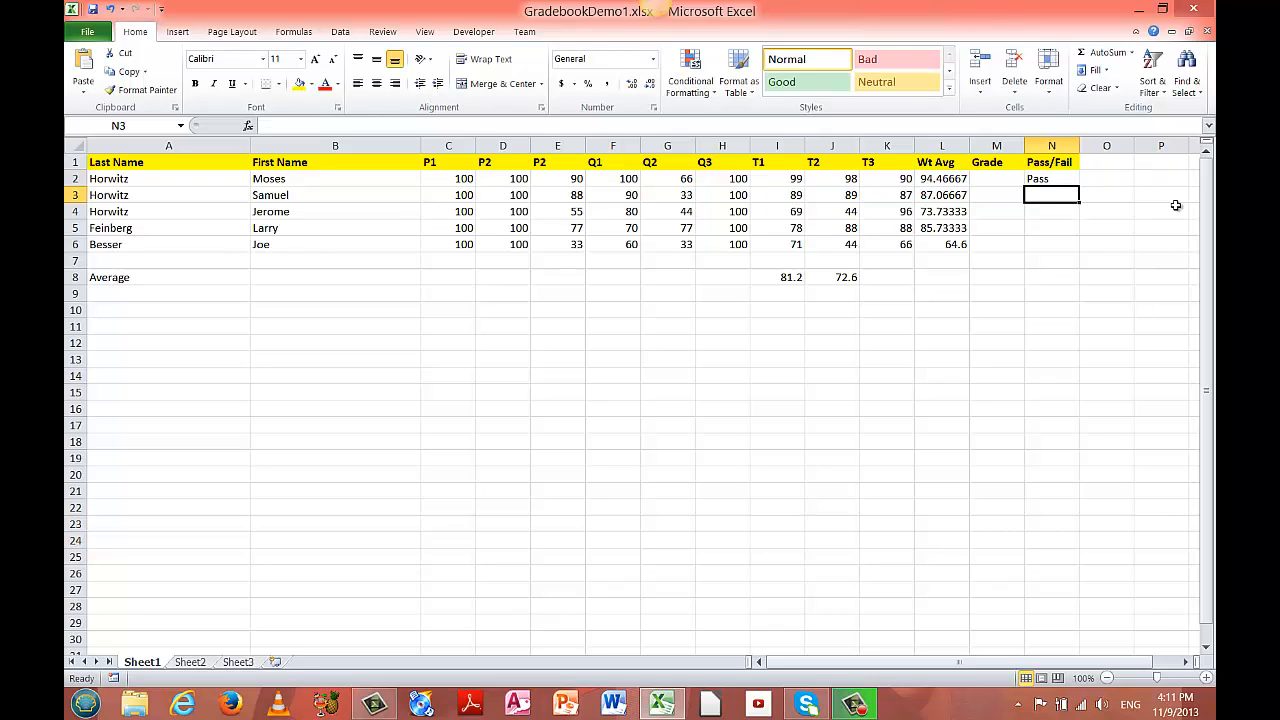
- Fill the Pass/Fail formula from N2 down through N6 and check the copied formulas
left_click(1054, 181)
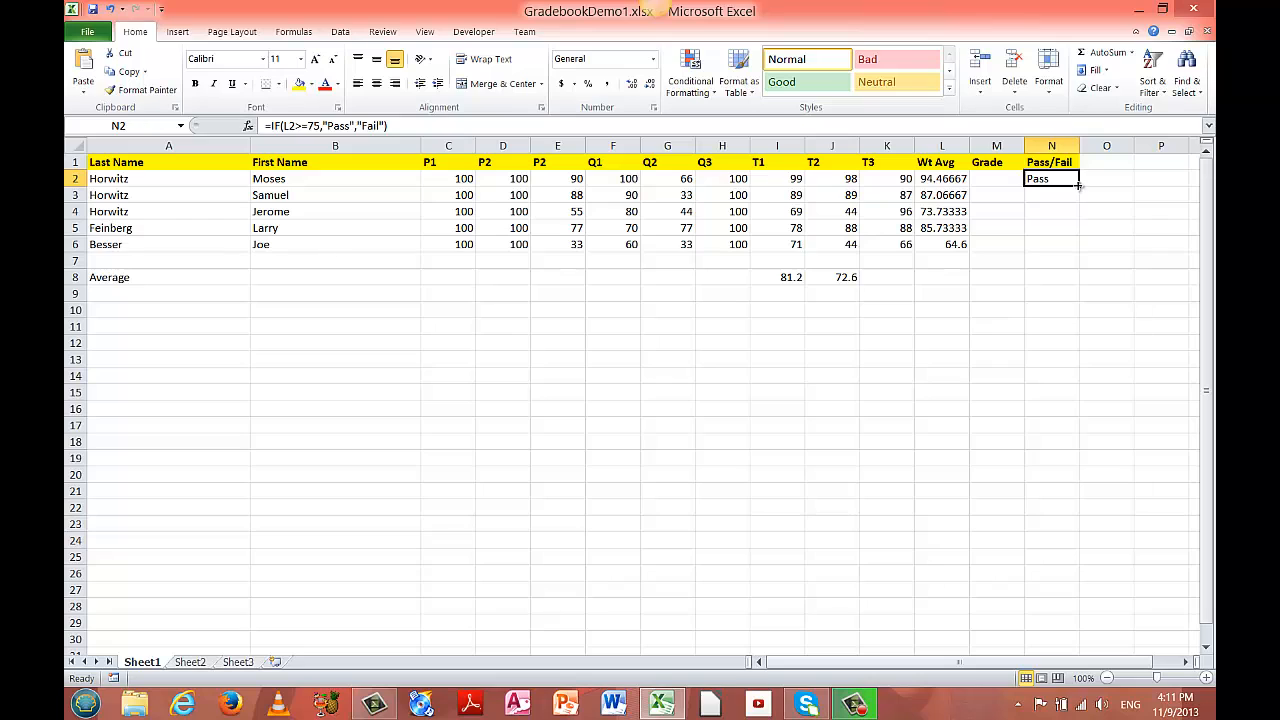
left_click_drag(1080, 188, 1074, 247)
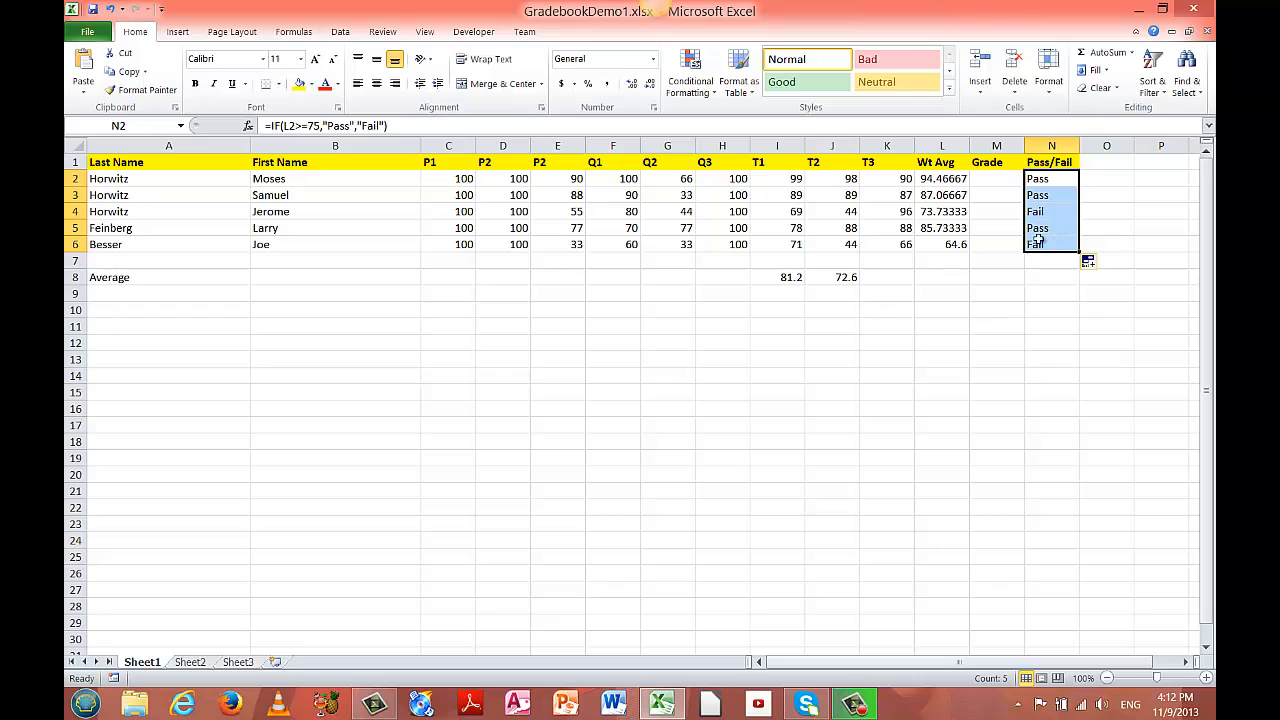
left_click(1040, 245)
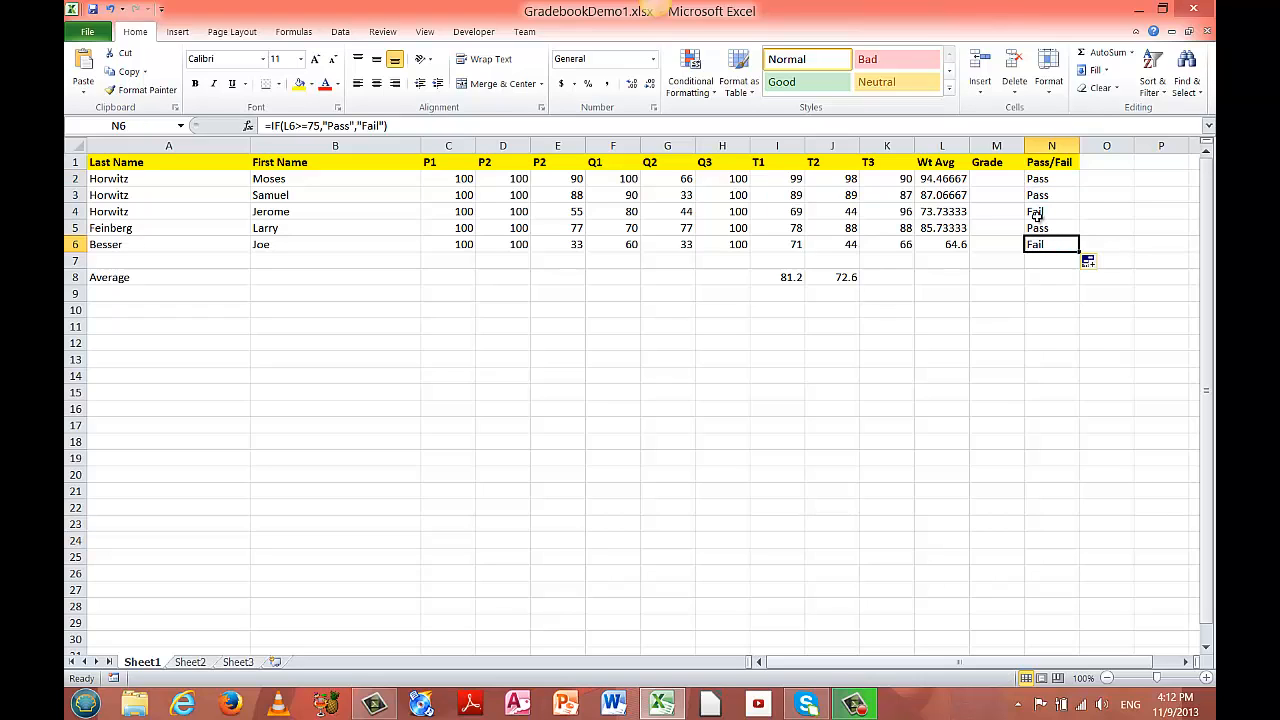
left_click(1036, 212)
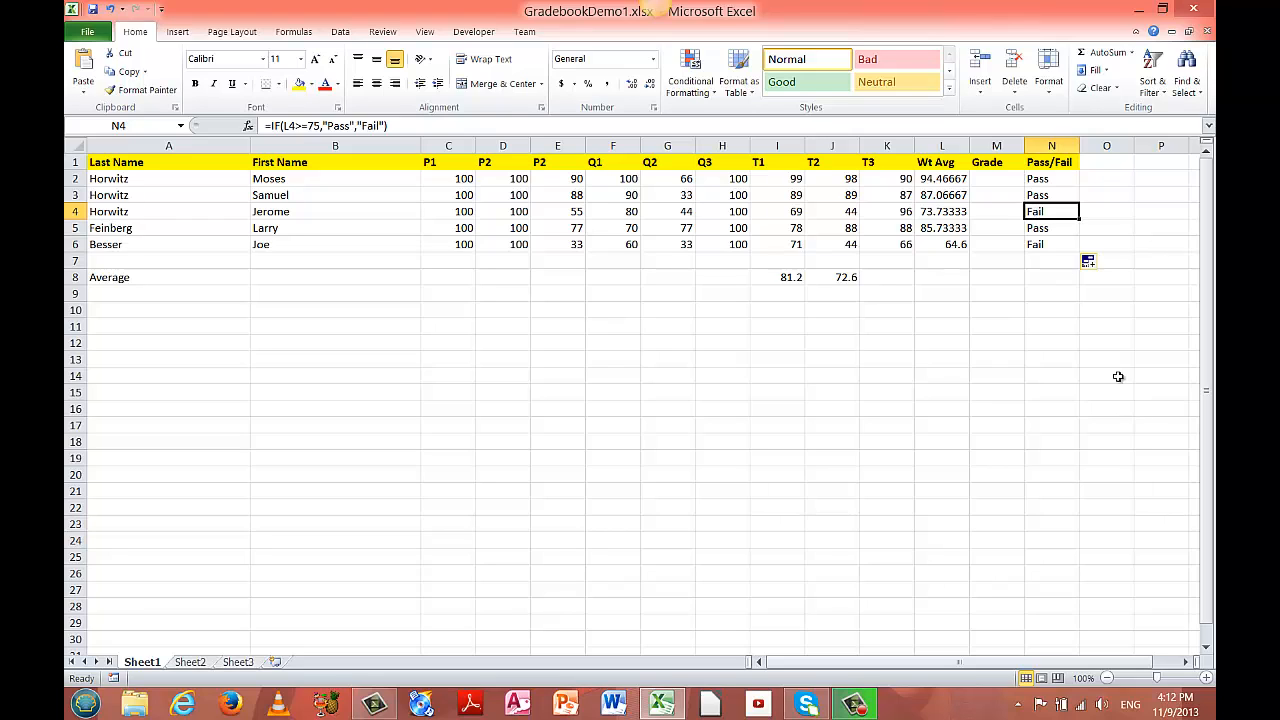
left_click(1066, 308)
left_click(1040, 179)
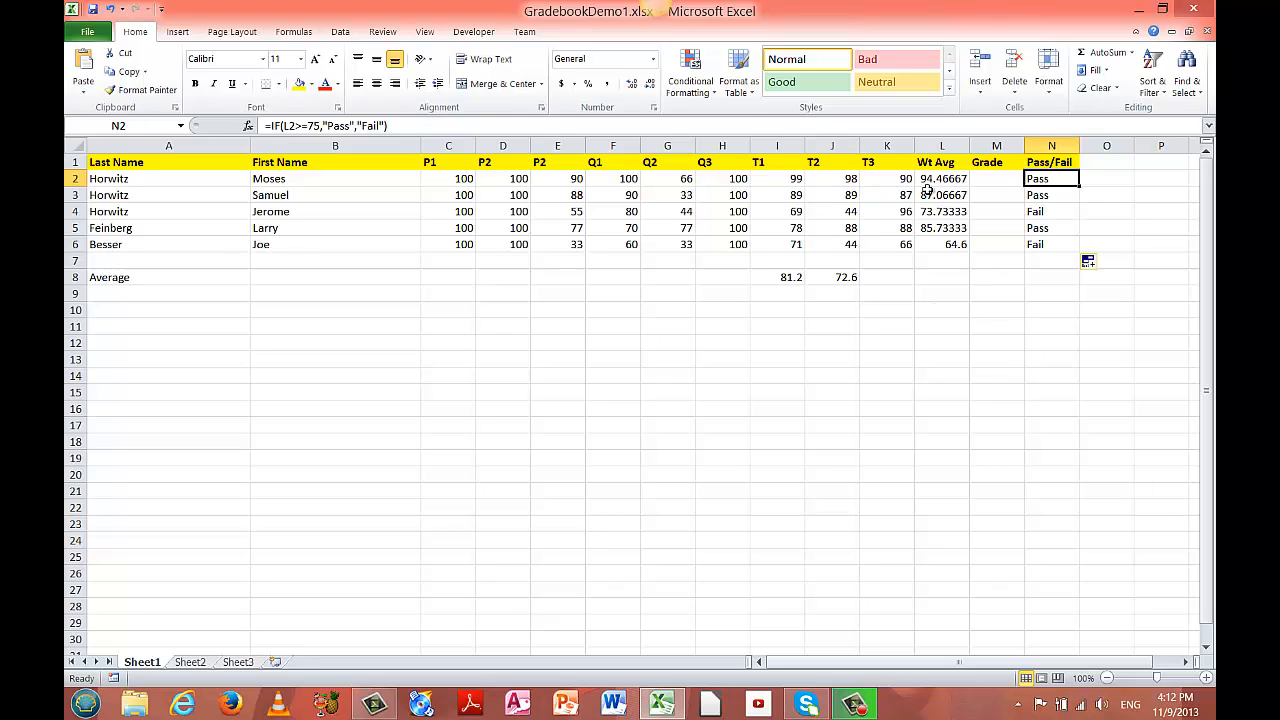
- Change the T2 score in J6 to 100 and check the row's weighted average and Pass/Fail cells
left_click(850, 245)
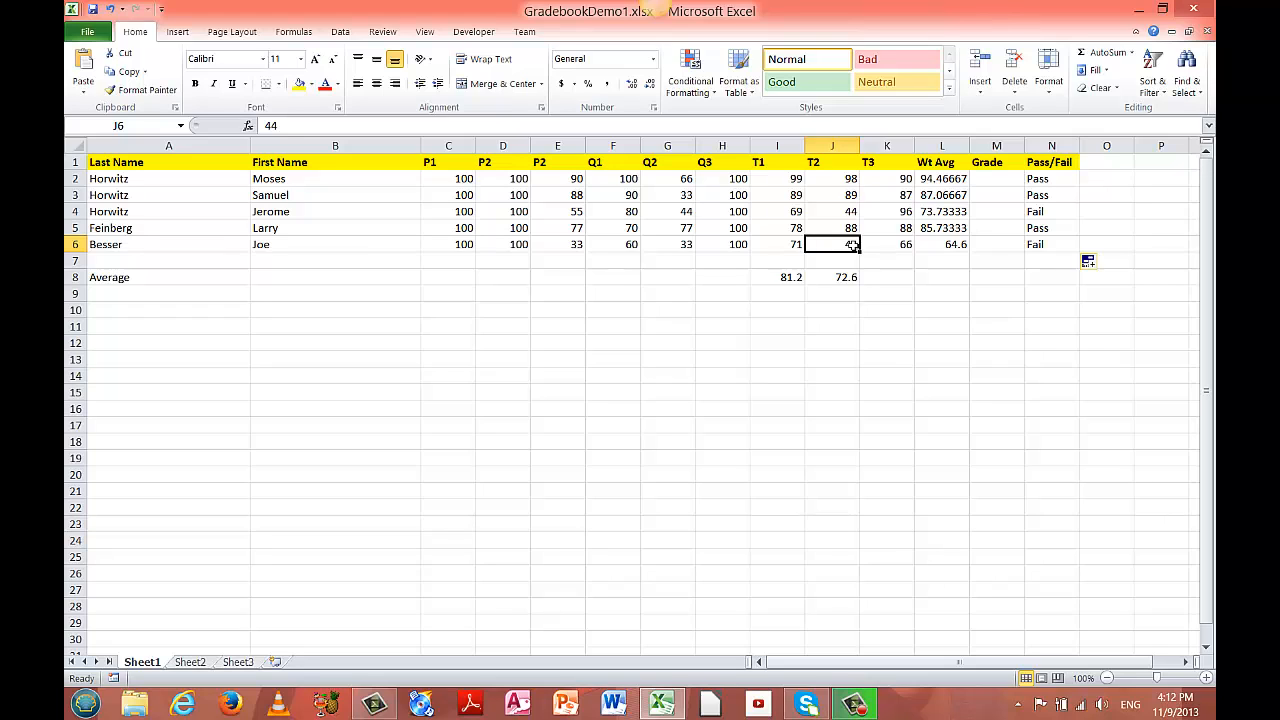
type("100")
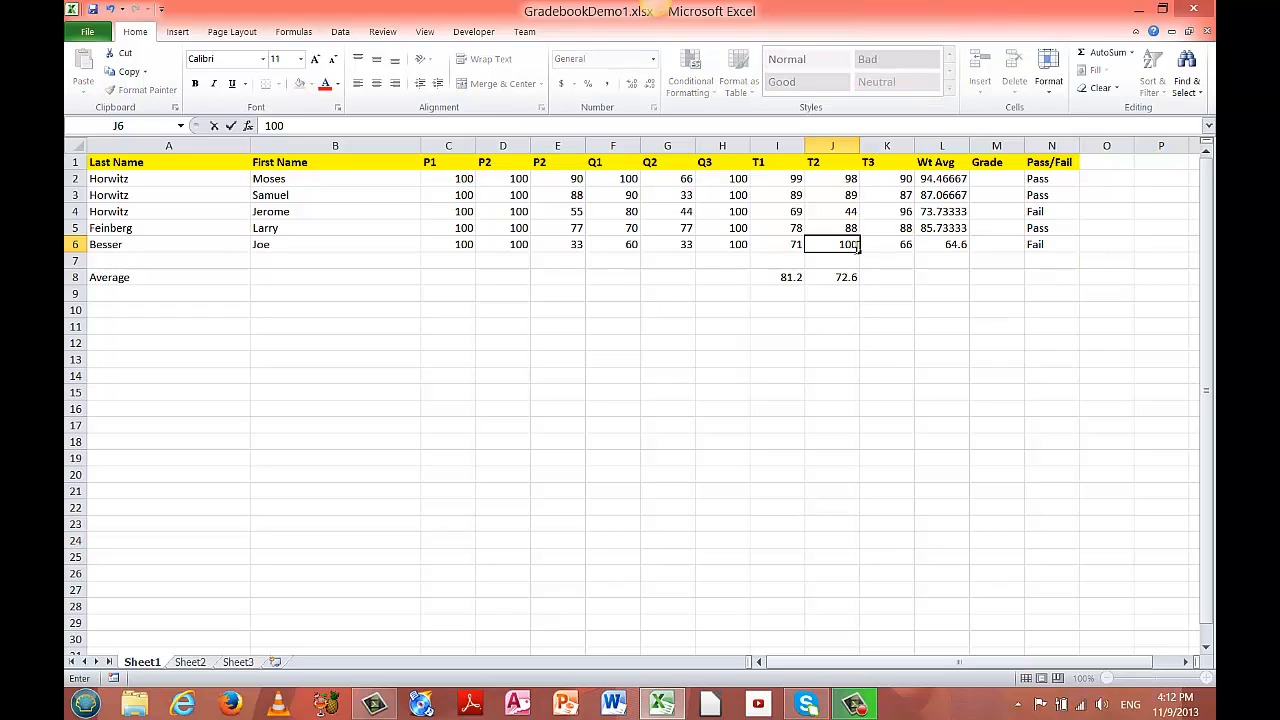
key("Return")
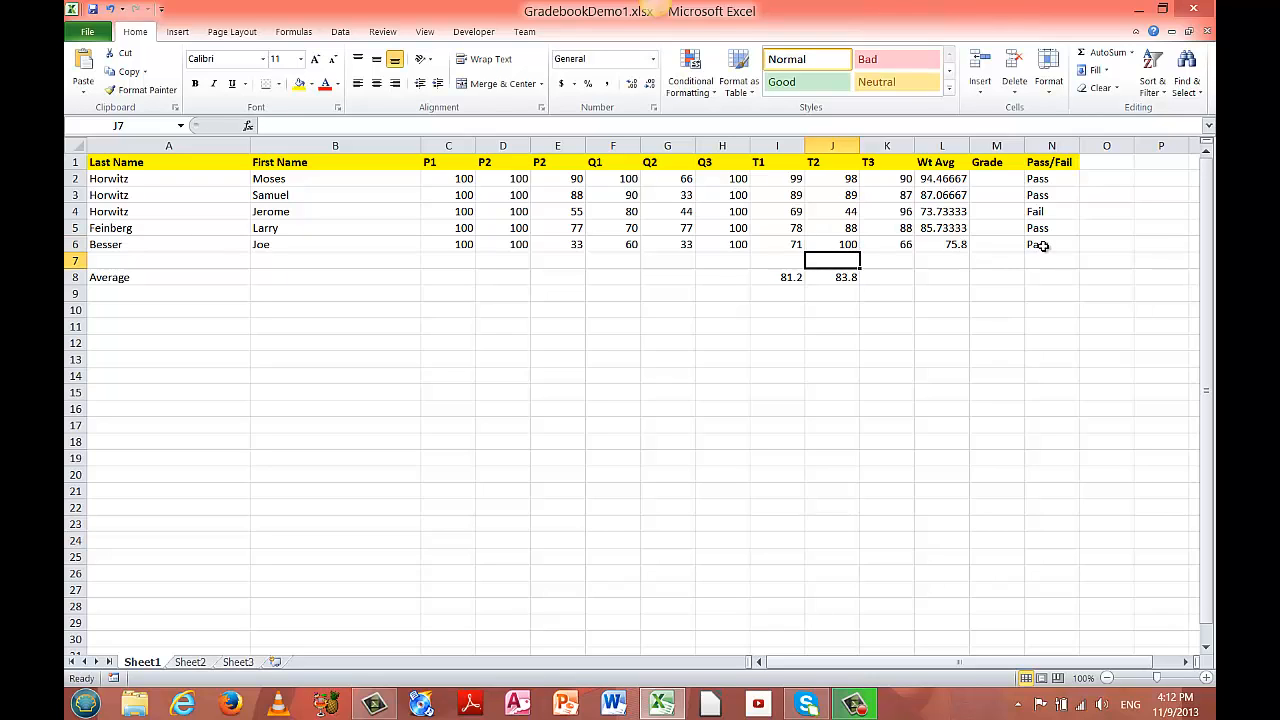
left_click(964, 247)
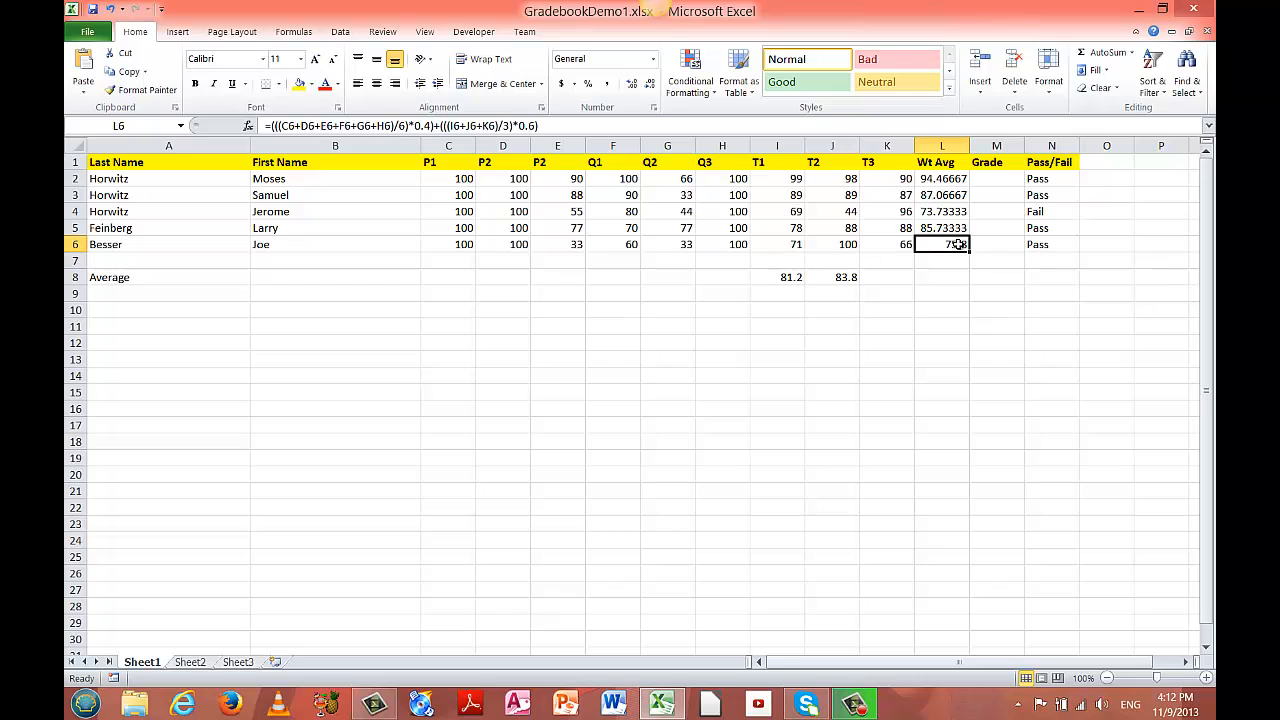
left_click(1038, 247)
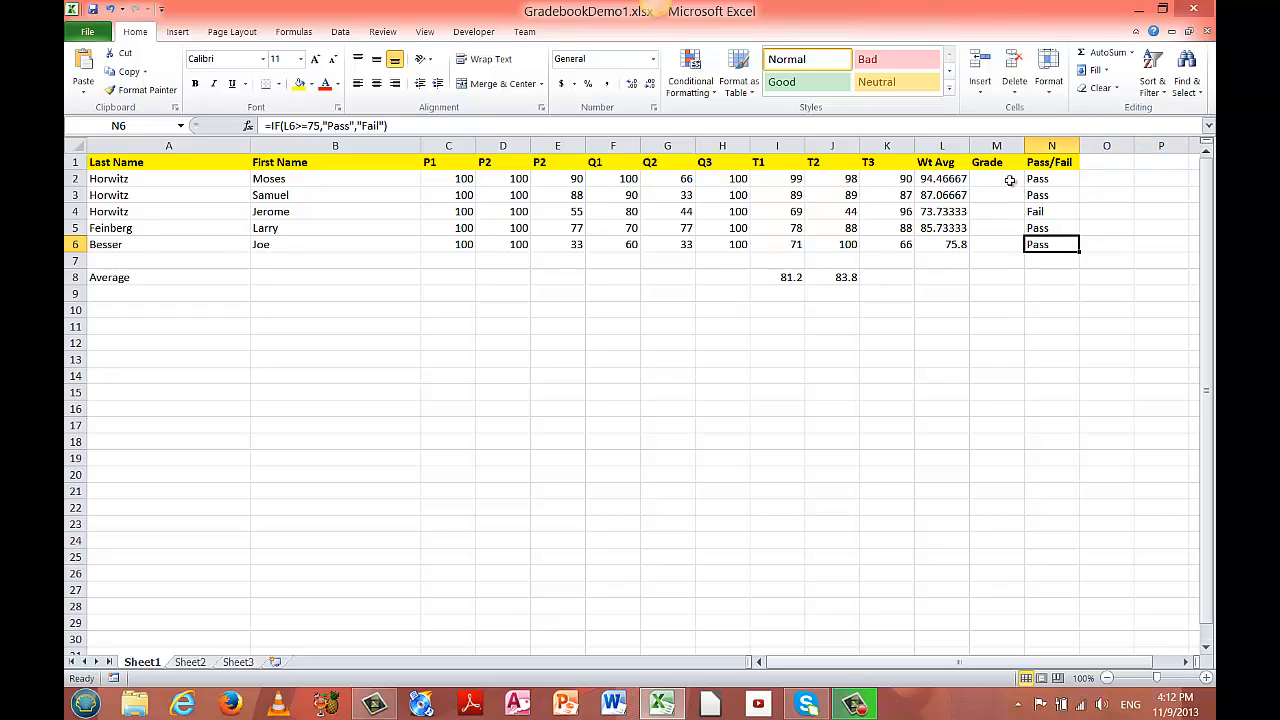
- Begin a nested IF formula in Grade cell M2, giving "A" for L2>=90 and "B" for L2>=80
left_click(1010, 180)
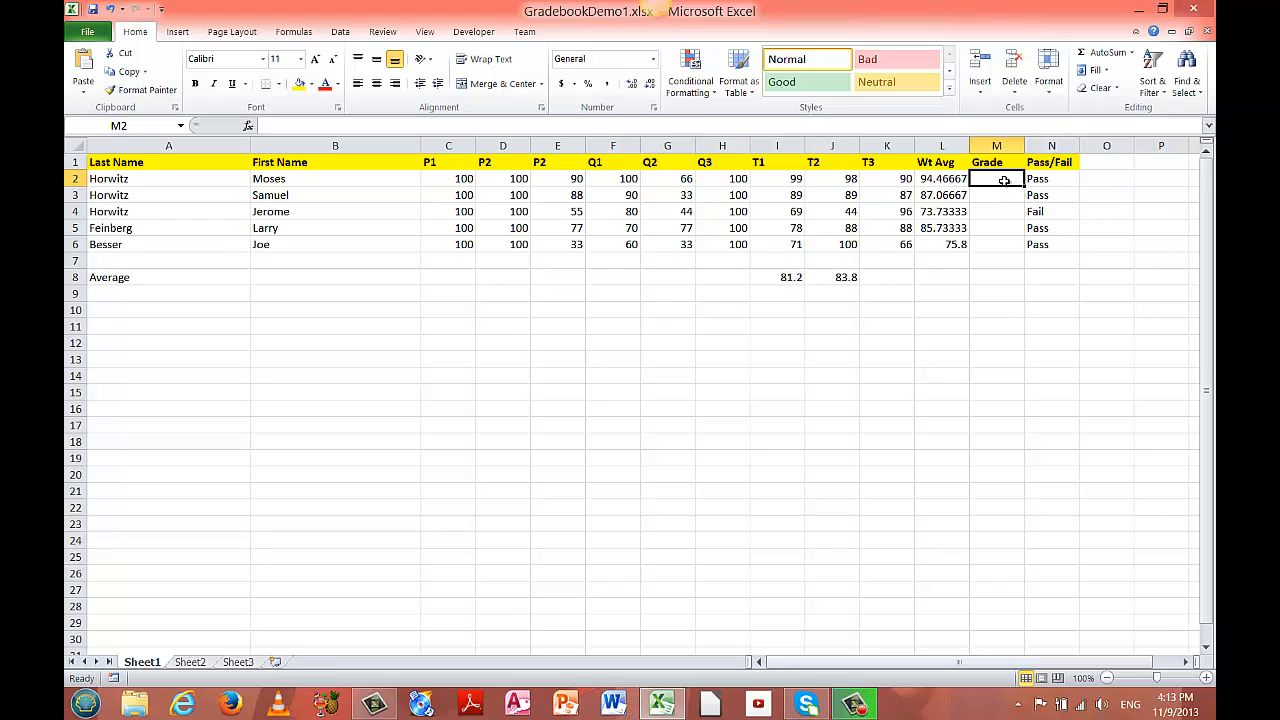
type("=if(")
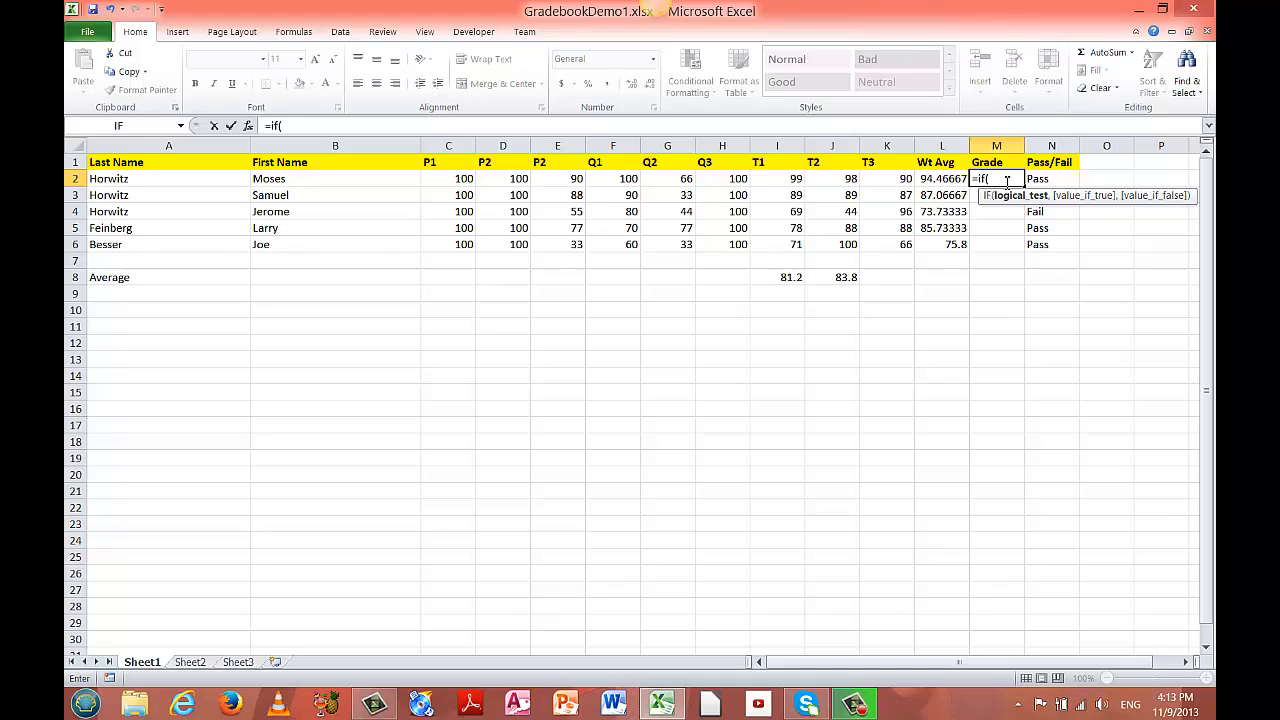
type("l")
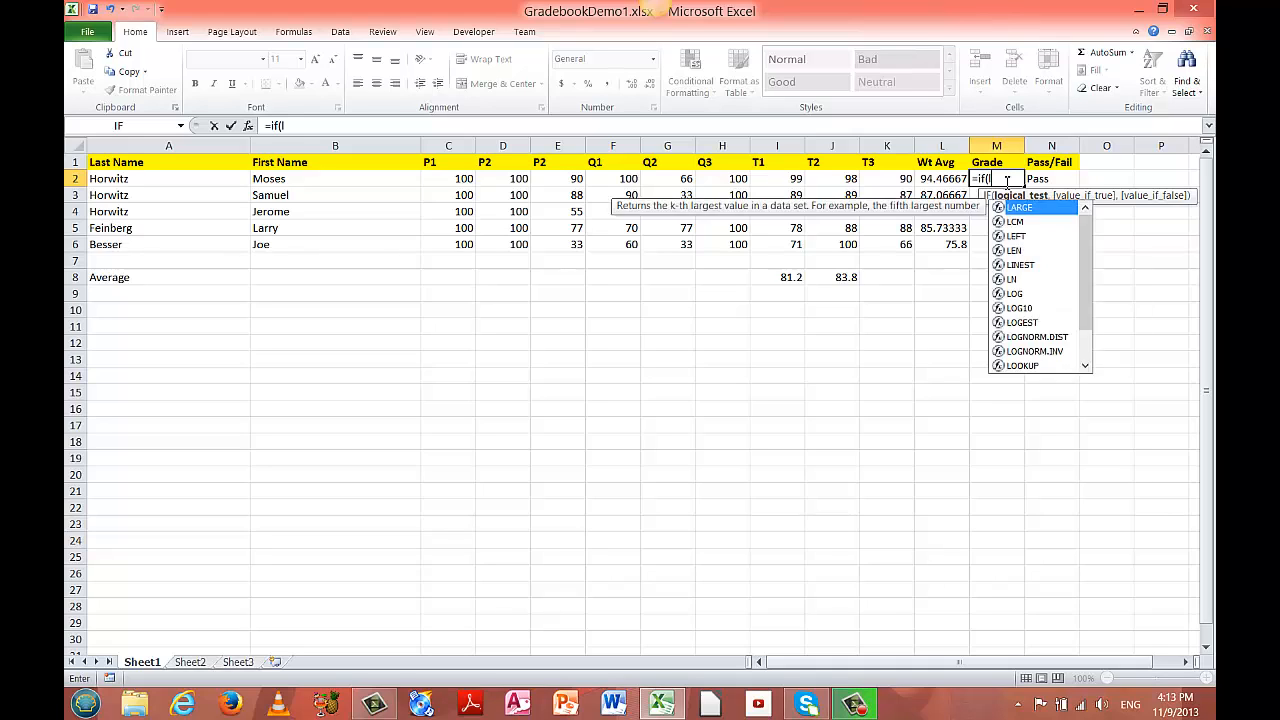
type("2>=")
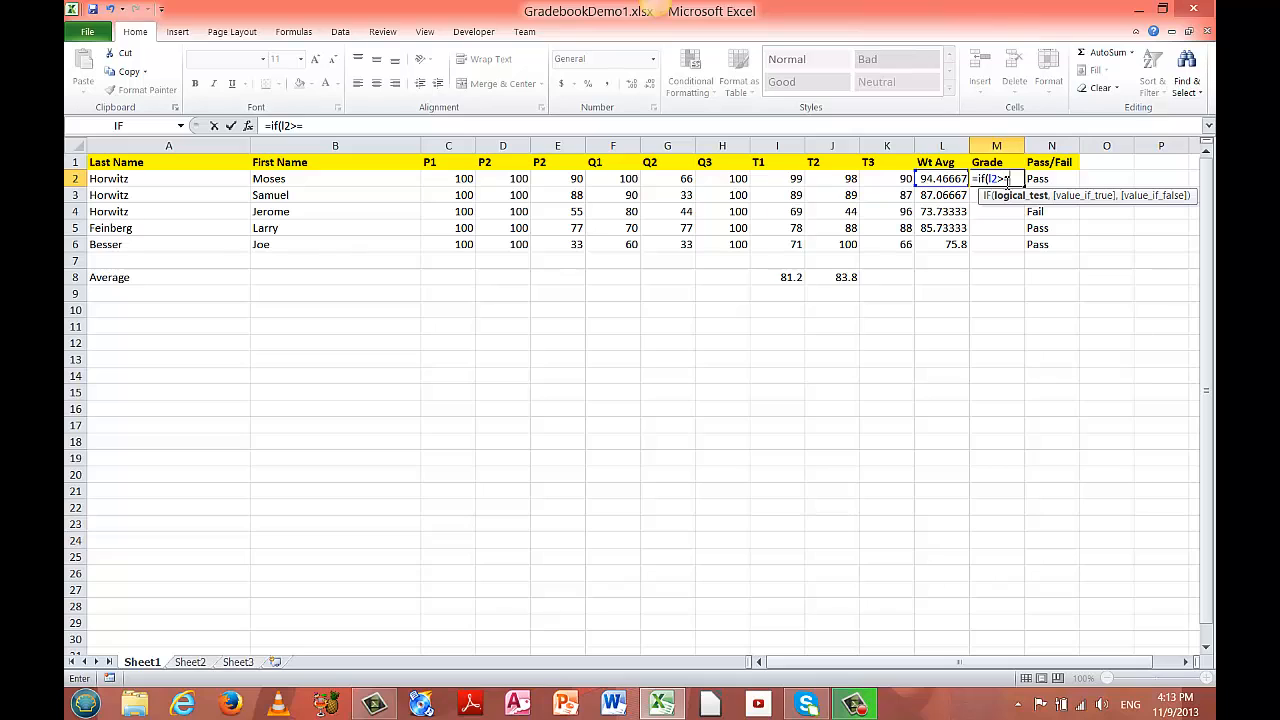
type("90,\"A\",")
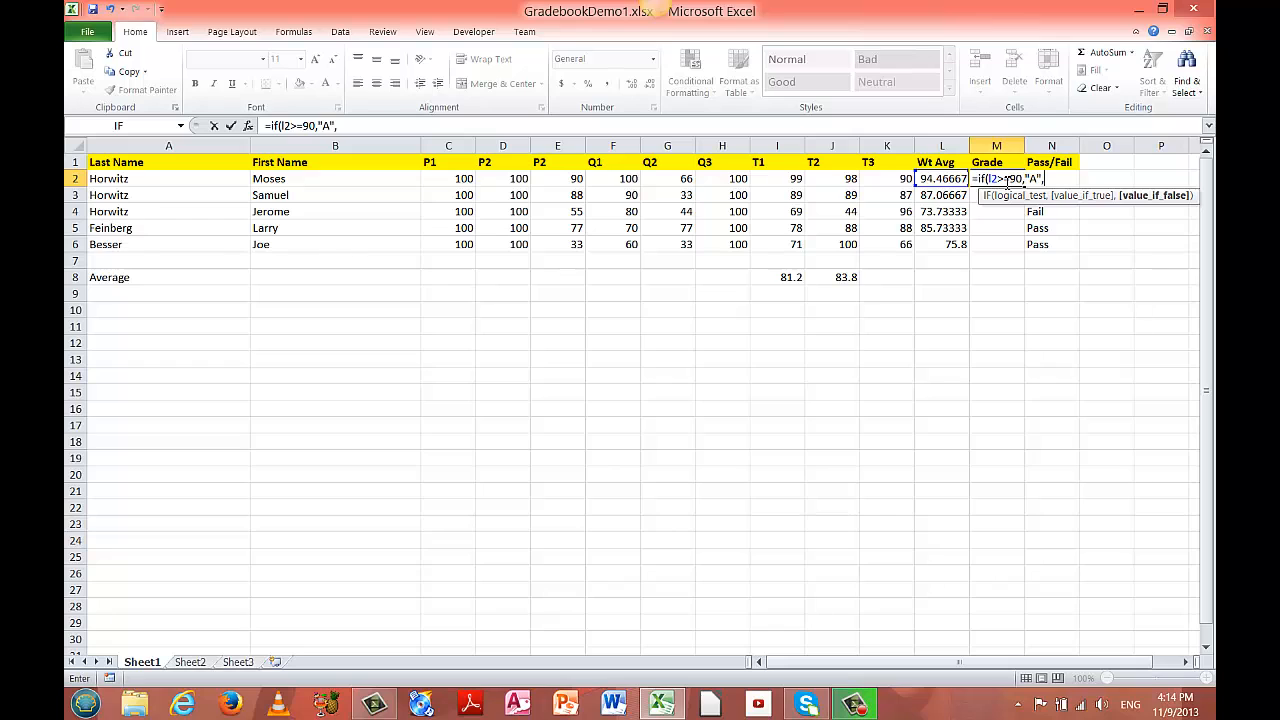
type("if(")
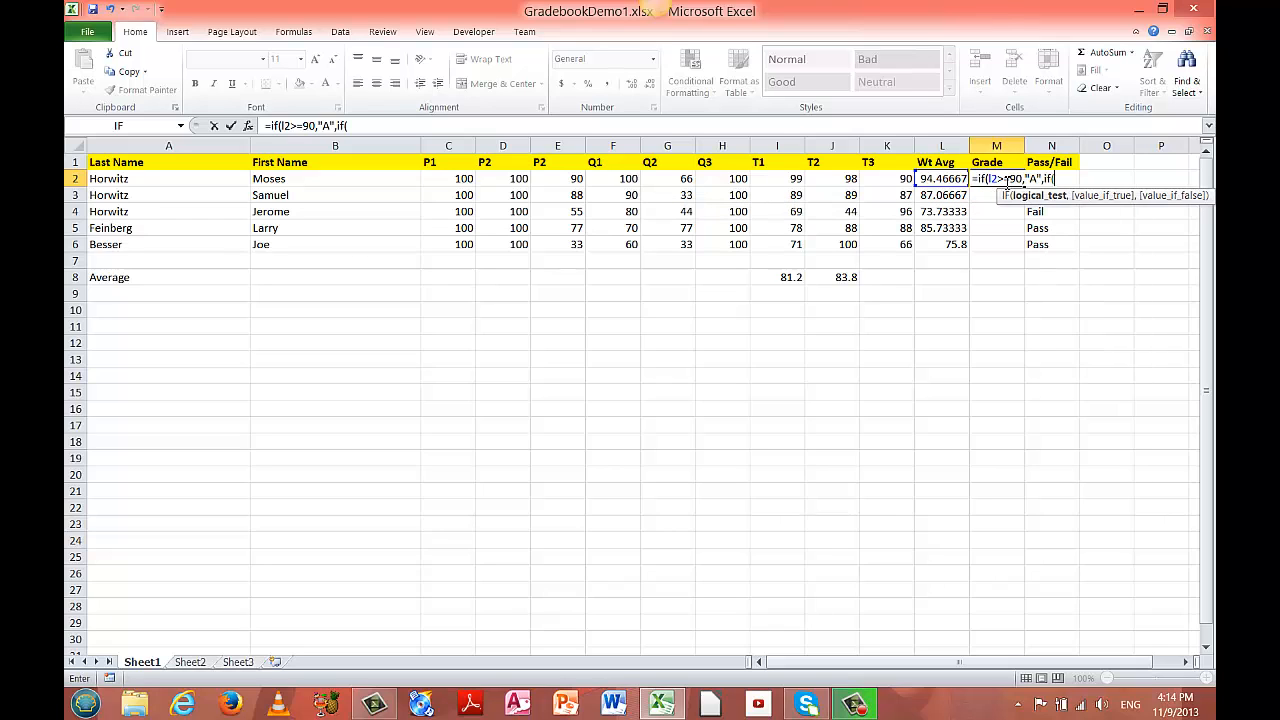
type("l2>=80,")
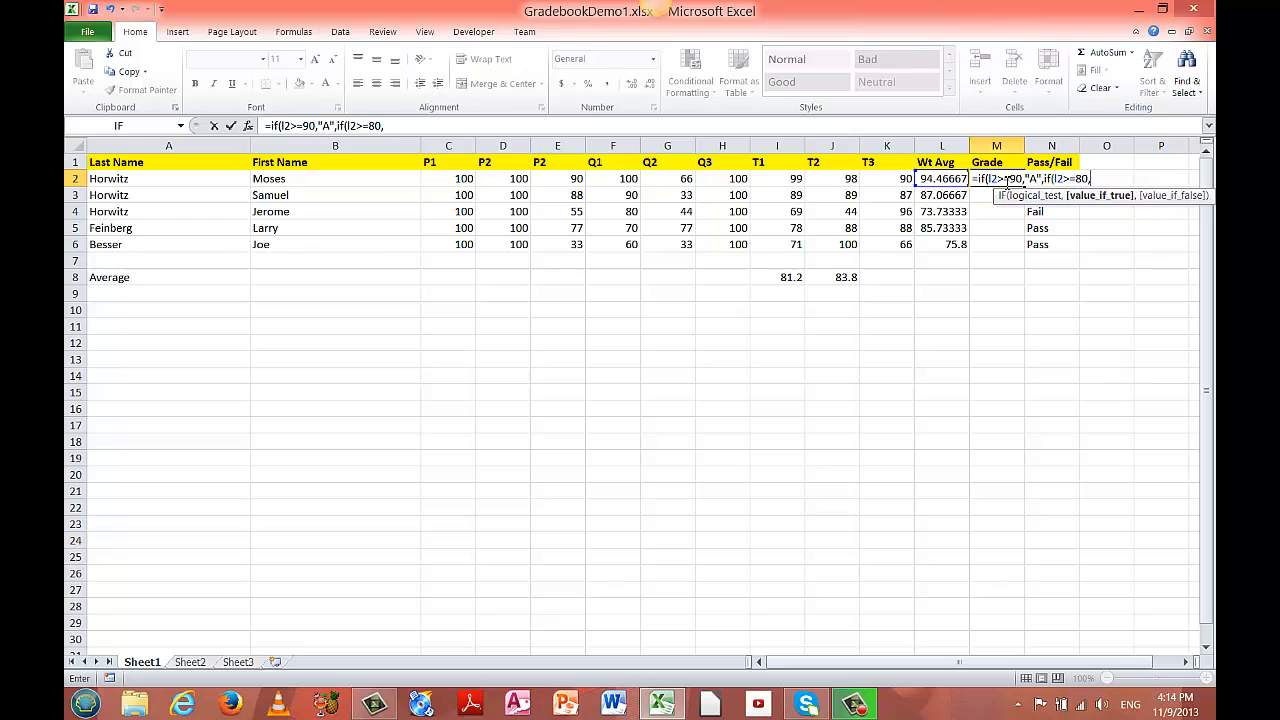
type("\"B\",")
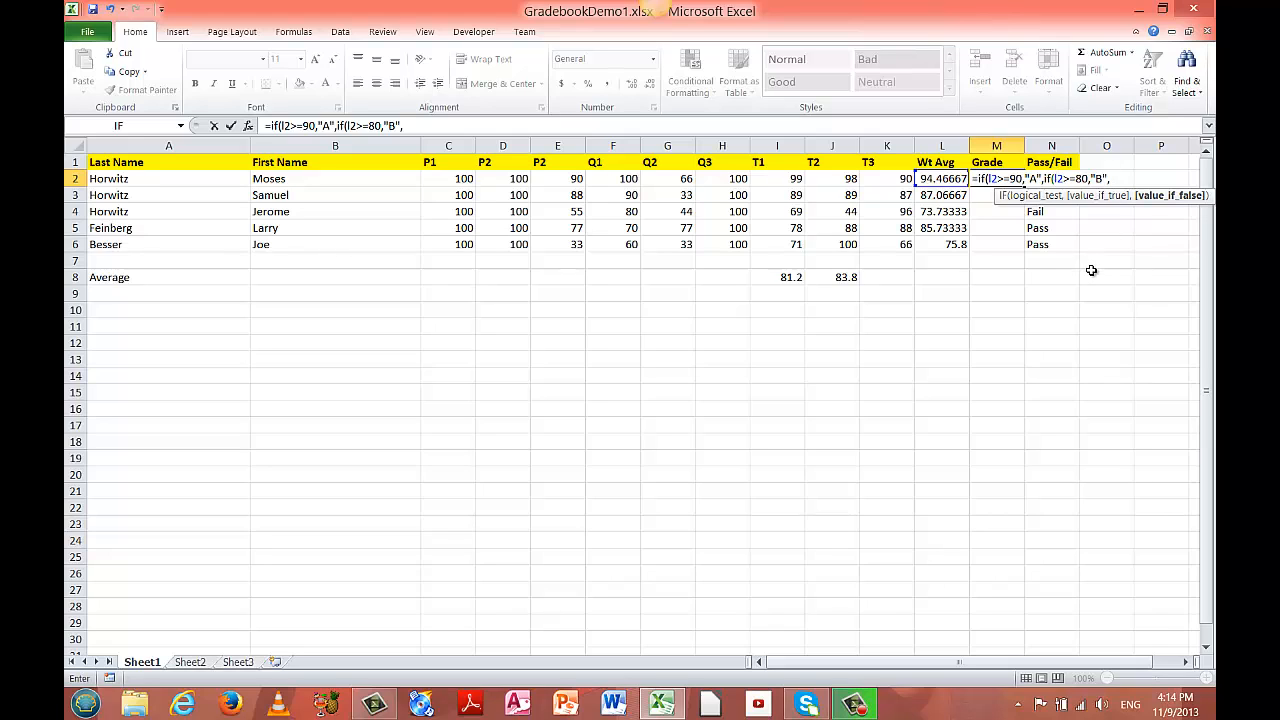
- Continue the nested IF formula in M2 with a third condition that gives "C" for L2>=70
type("if(l2")
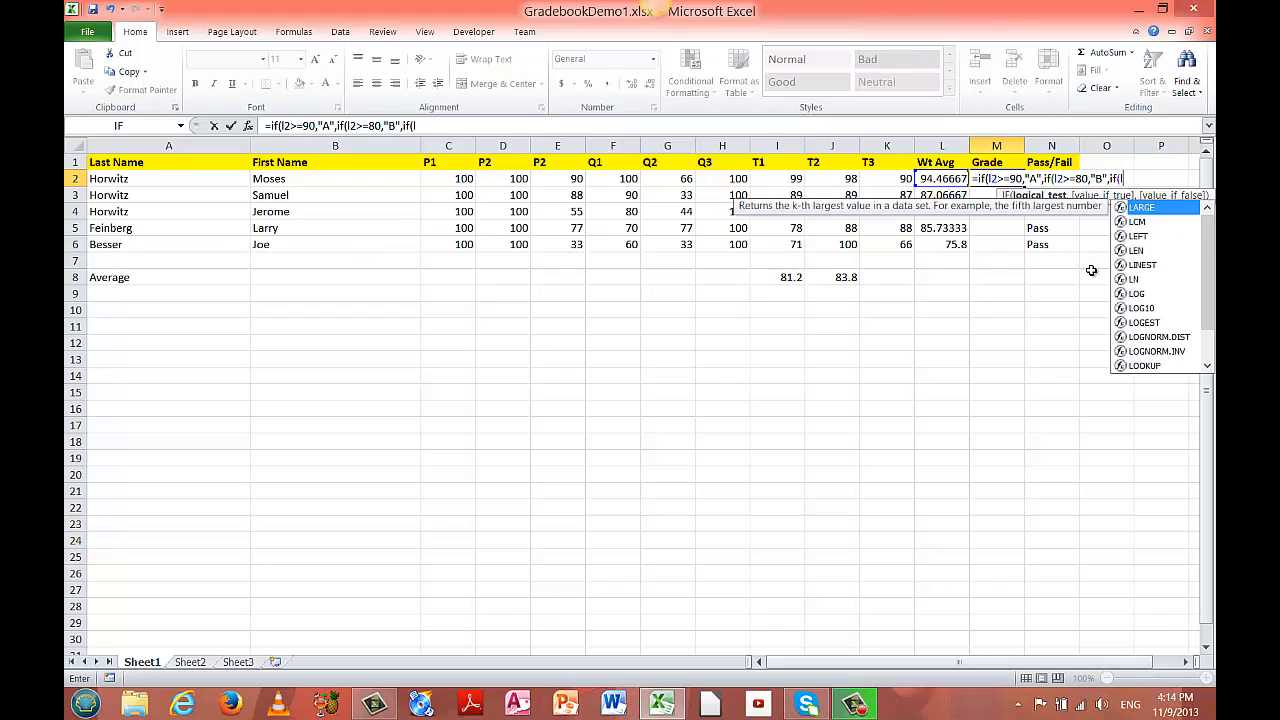
type(">")
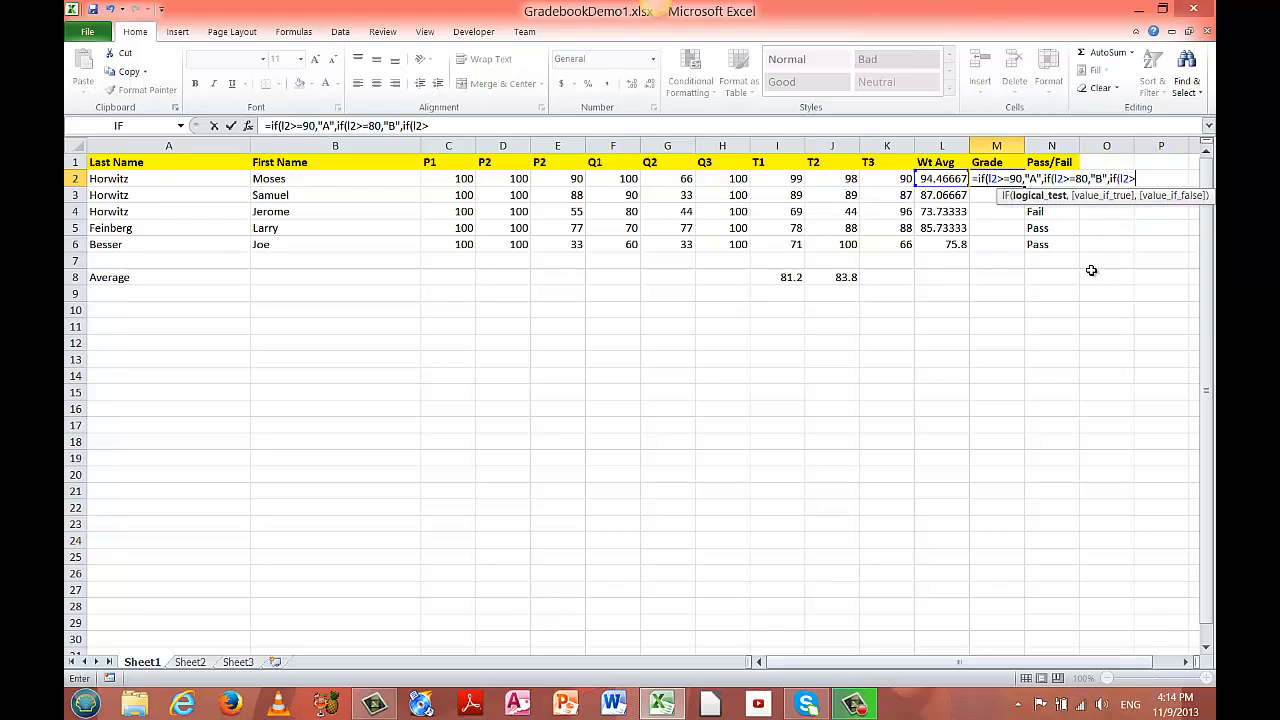
type("=")
type("70,\"C")
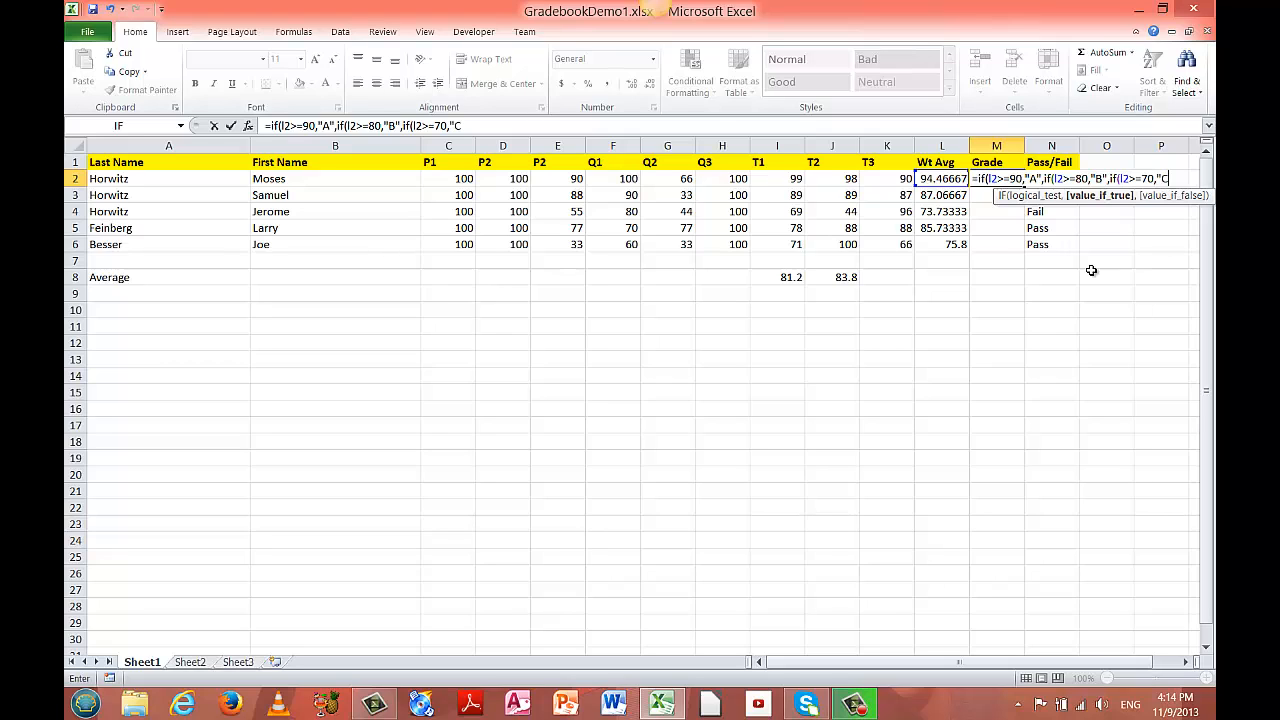
type("\",")
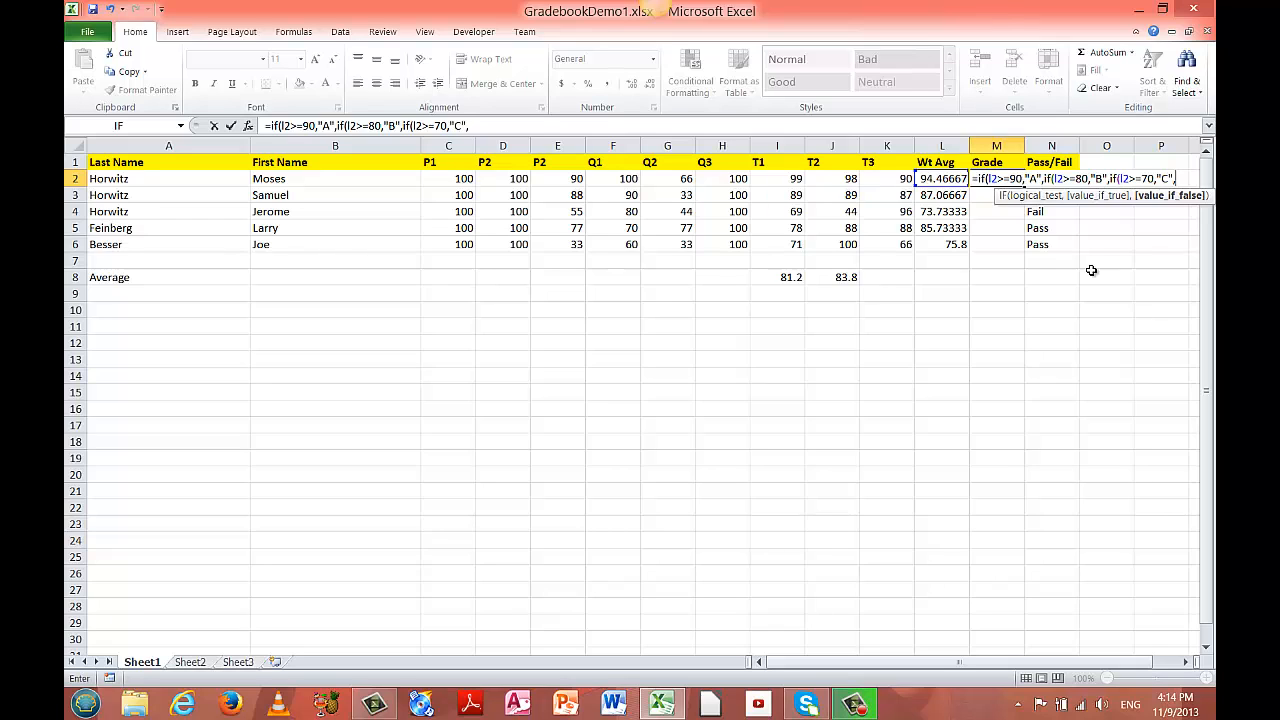
- Complete the M2 formula with "D" for L2>=60 and "F" otherwise, closing all four nested IFs, and enter it
type("if(")
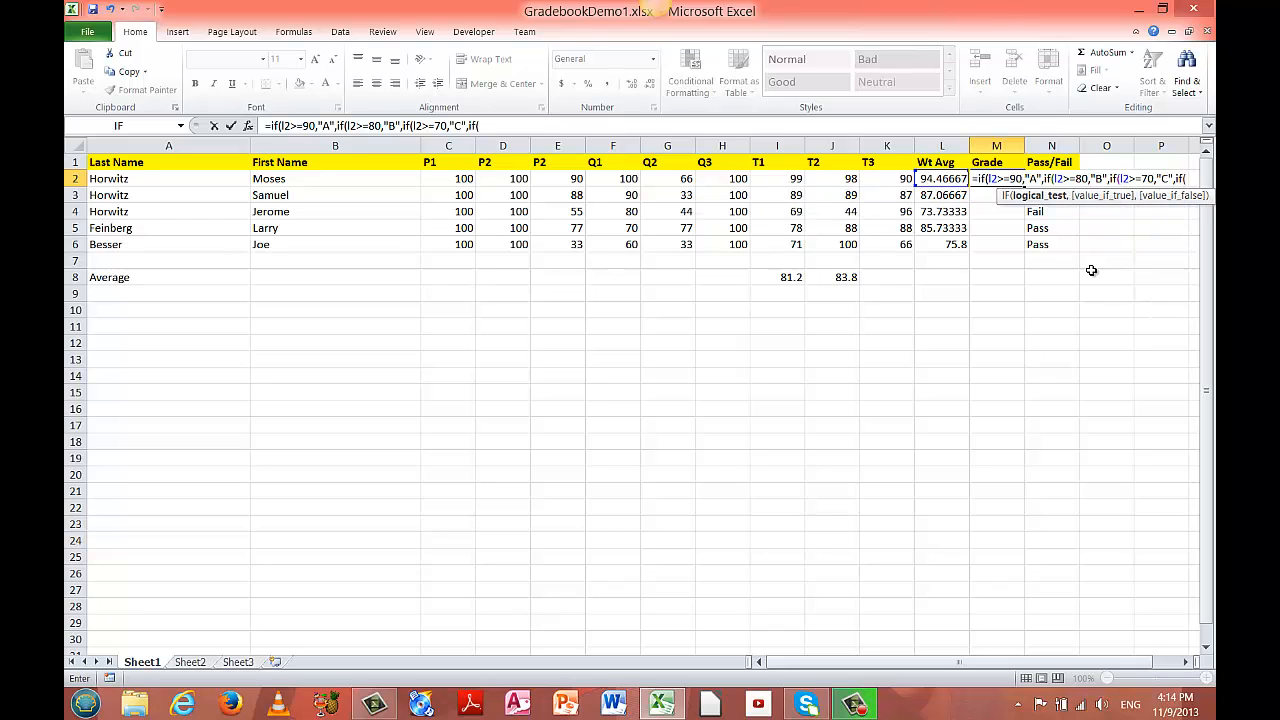
type("l2>=")
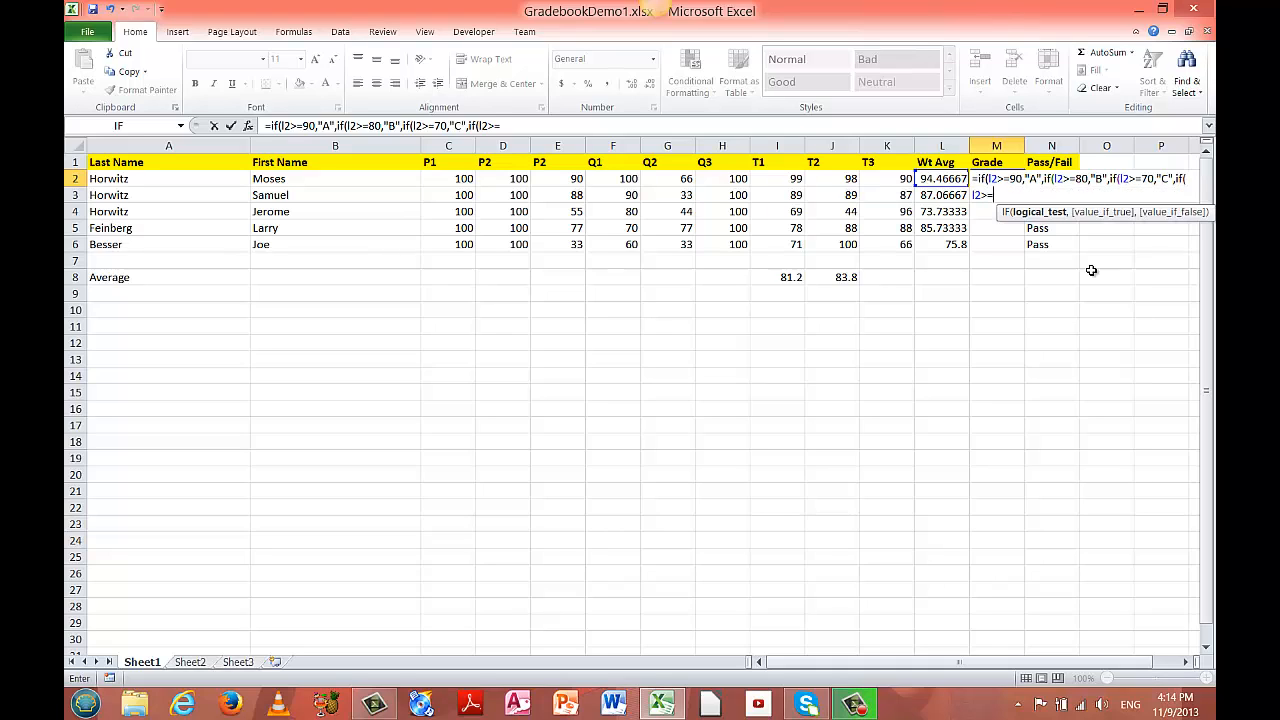
type("60,\"")
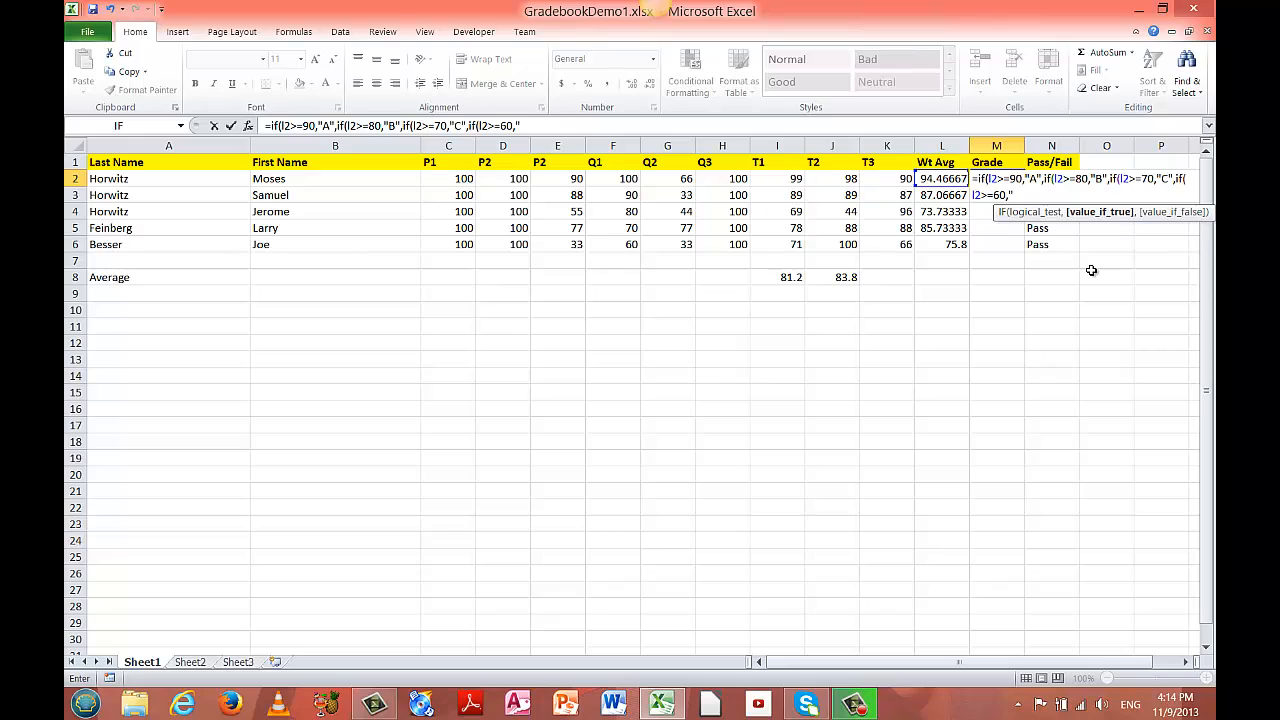
type("D\"")
type(",\"")
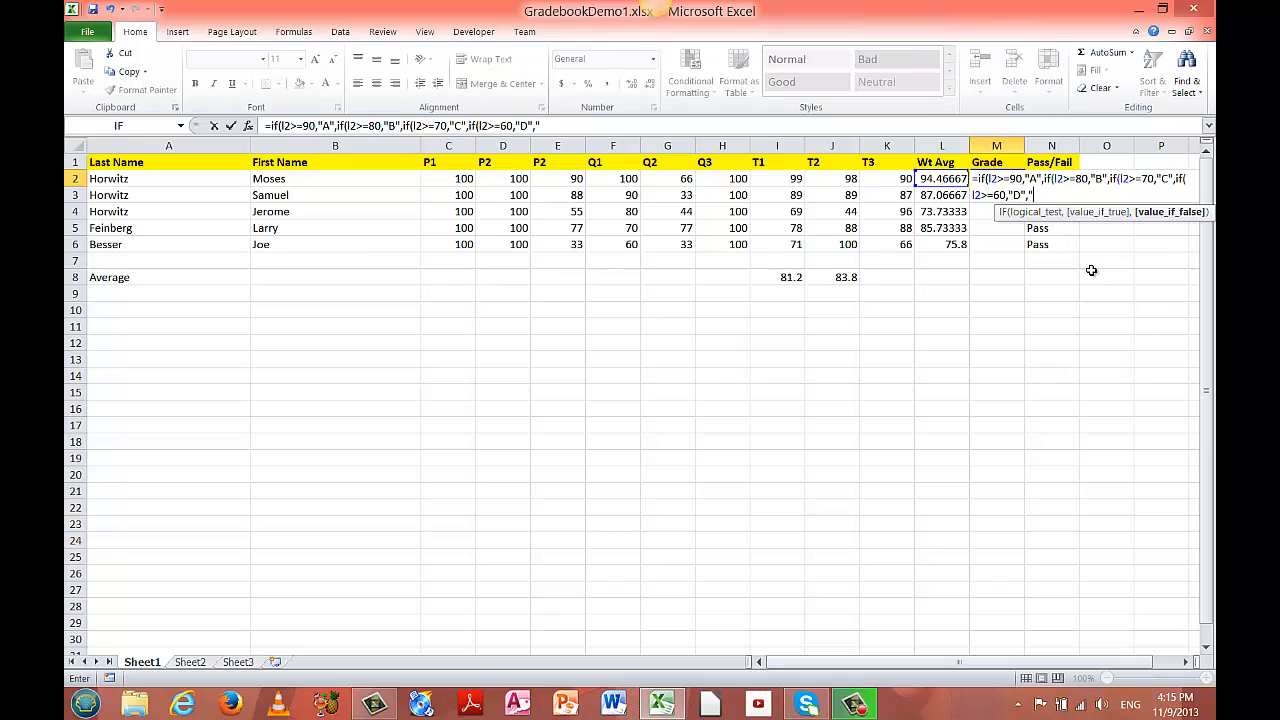
type("F")
type(")))")
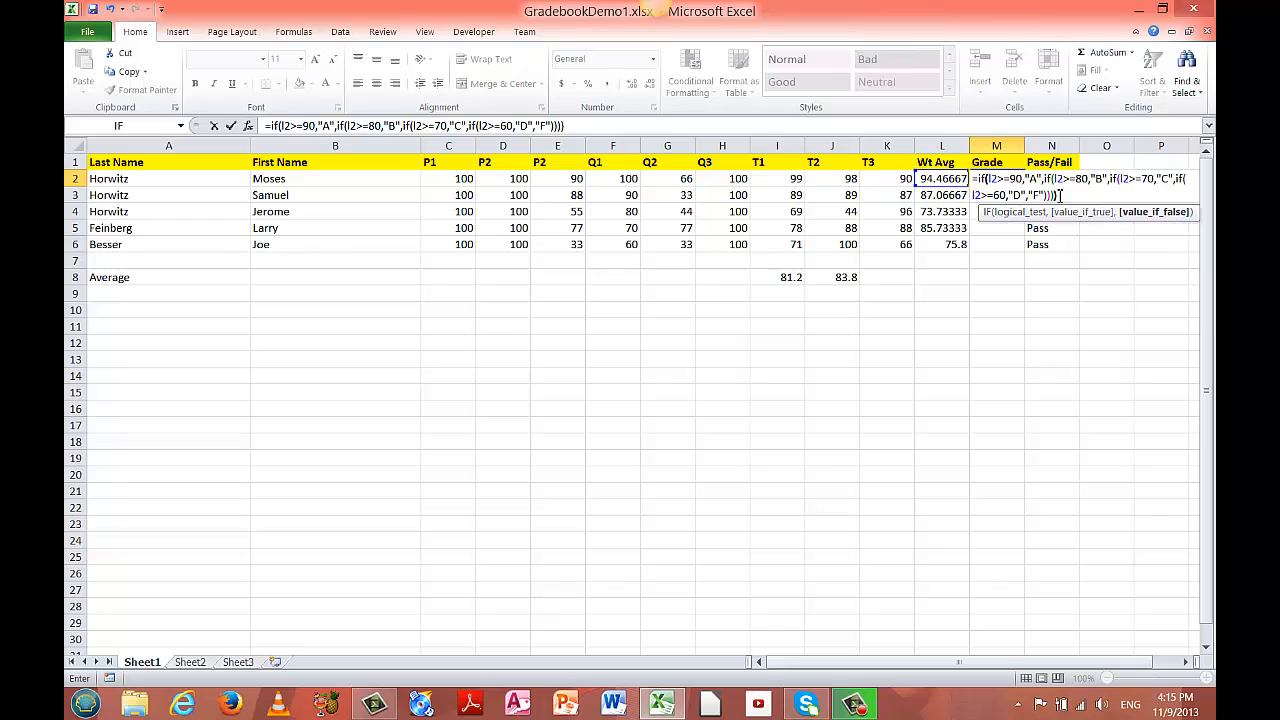
type(")")
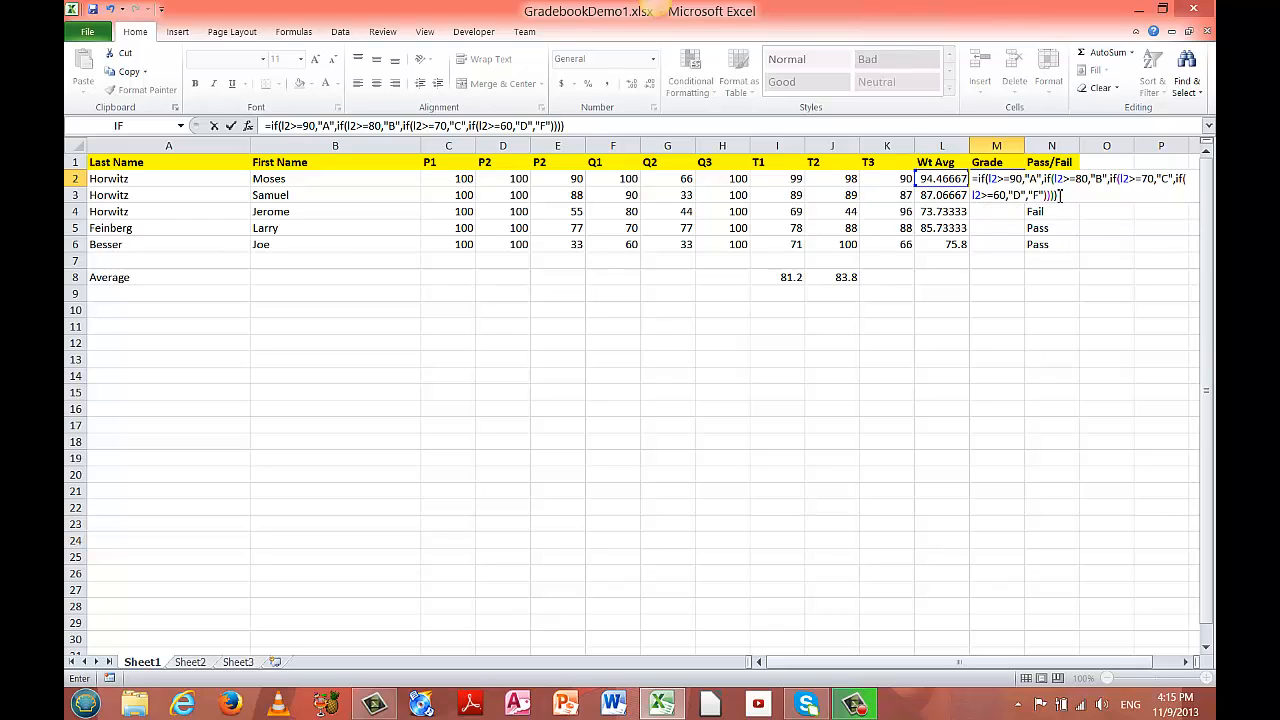
key("Return")
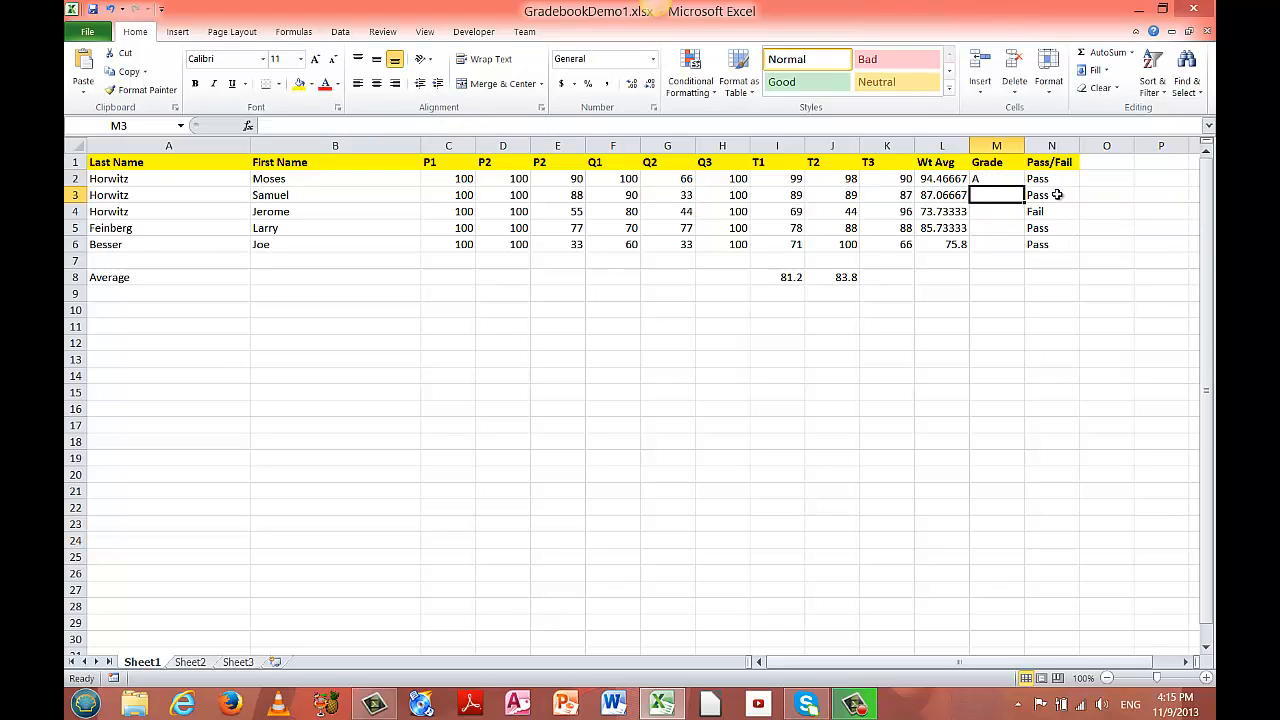
- Check the formulas in M2 and L2, and fill the letter grade formula from M2 down through M6
left_click(1005, 178)
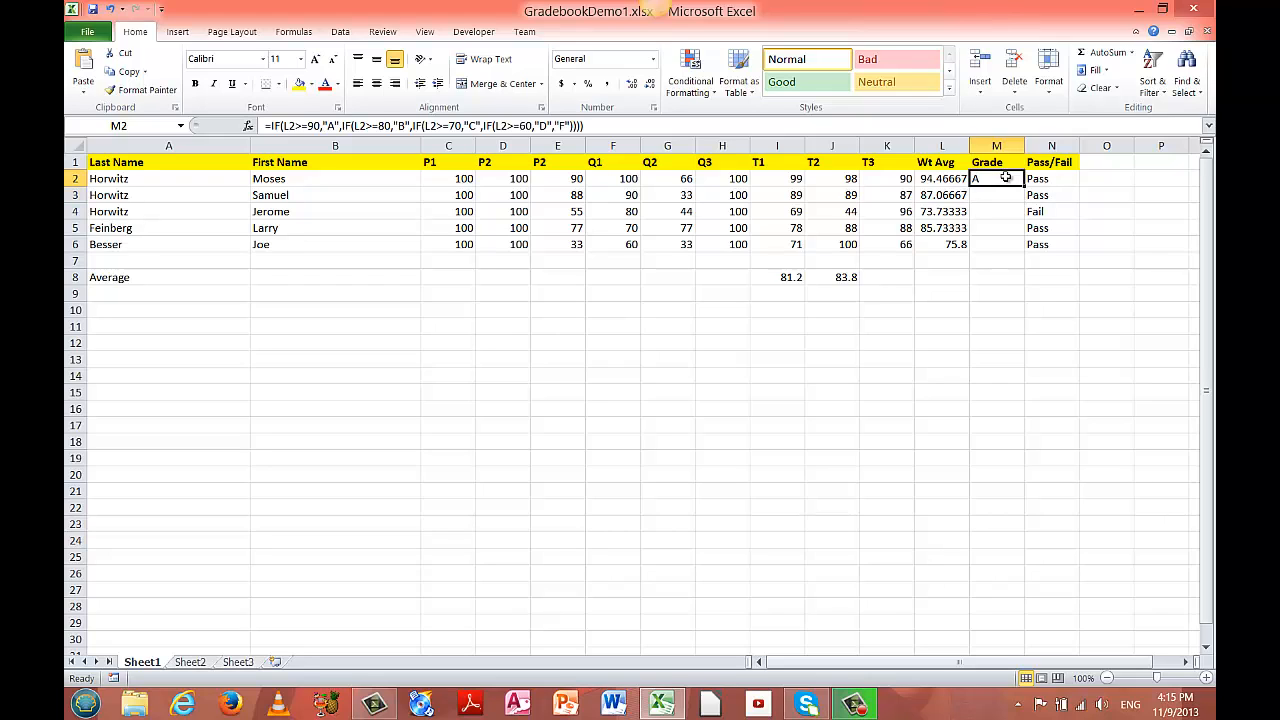
left_click(950, 178)
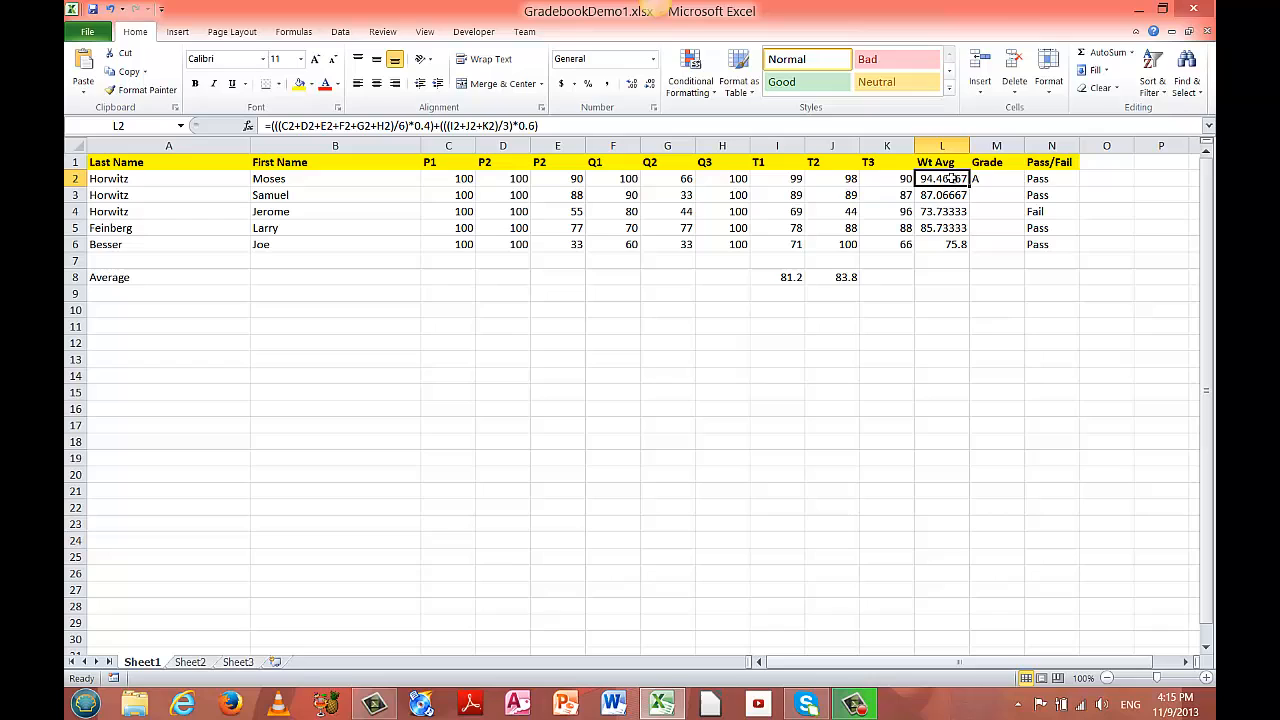
left_click(1005, 178)
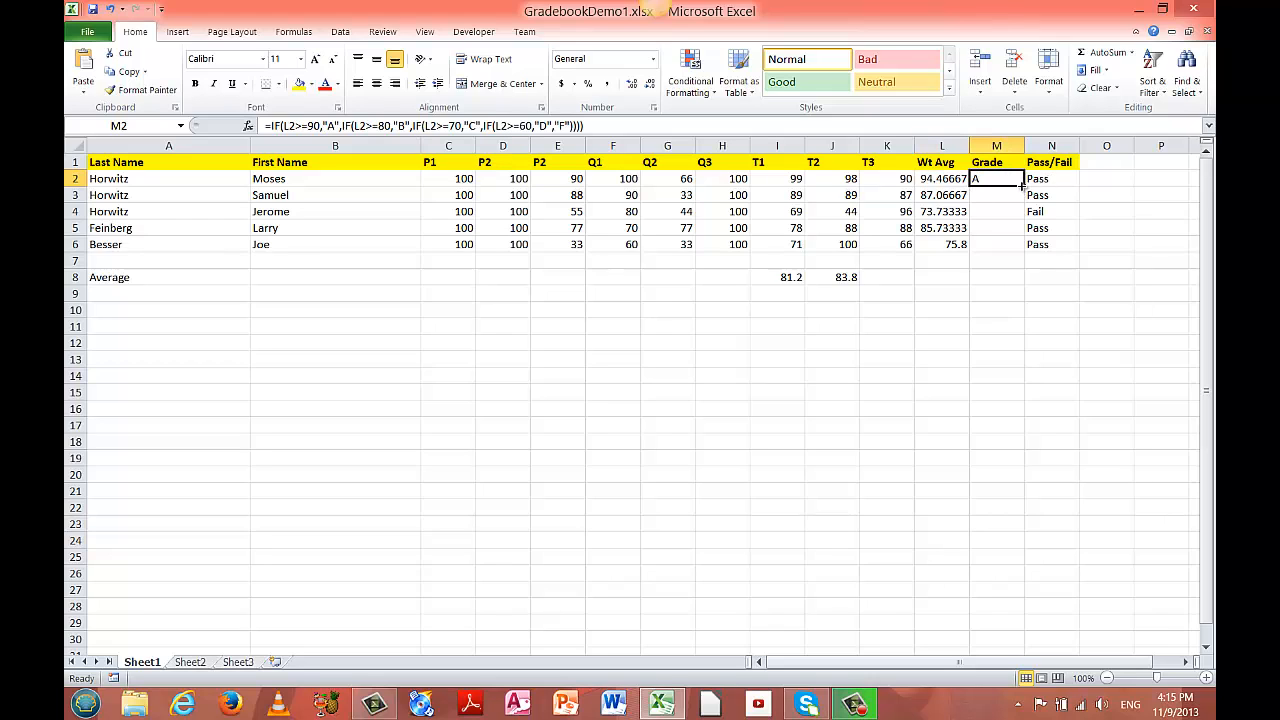
left_click_drag(1023, 184, 1020, 258)
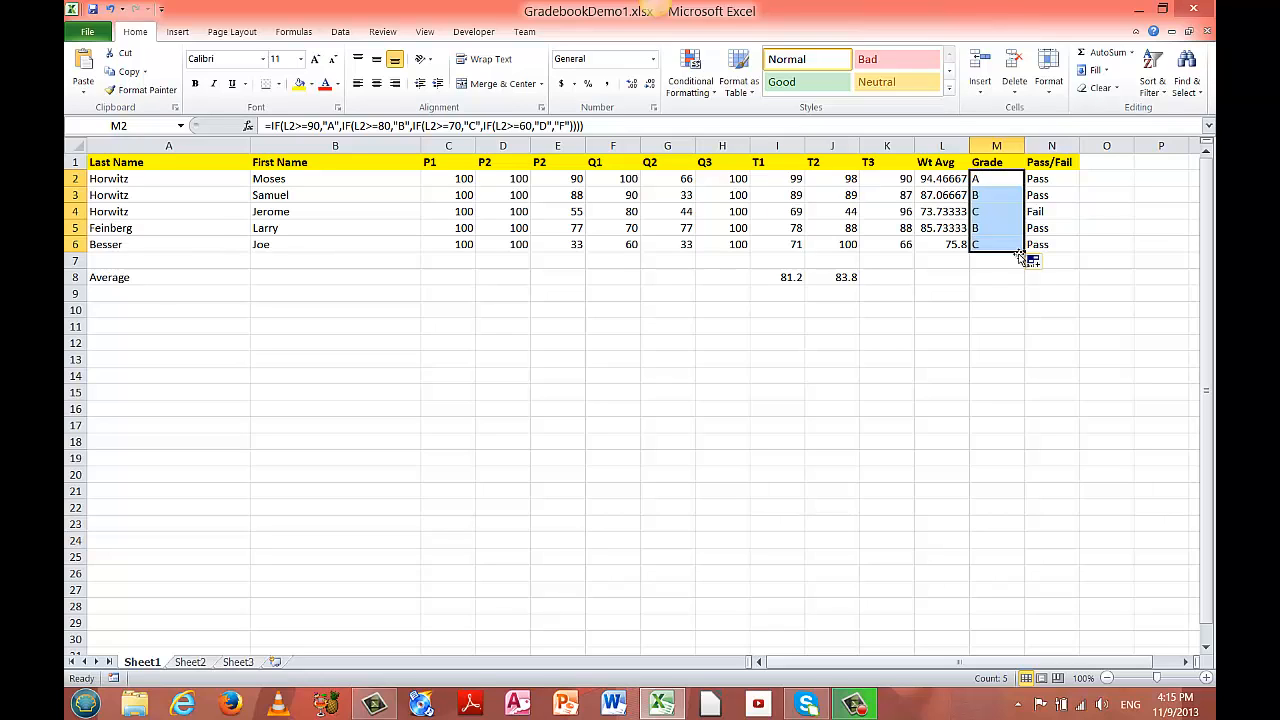
left_click(987, 338)
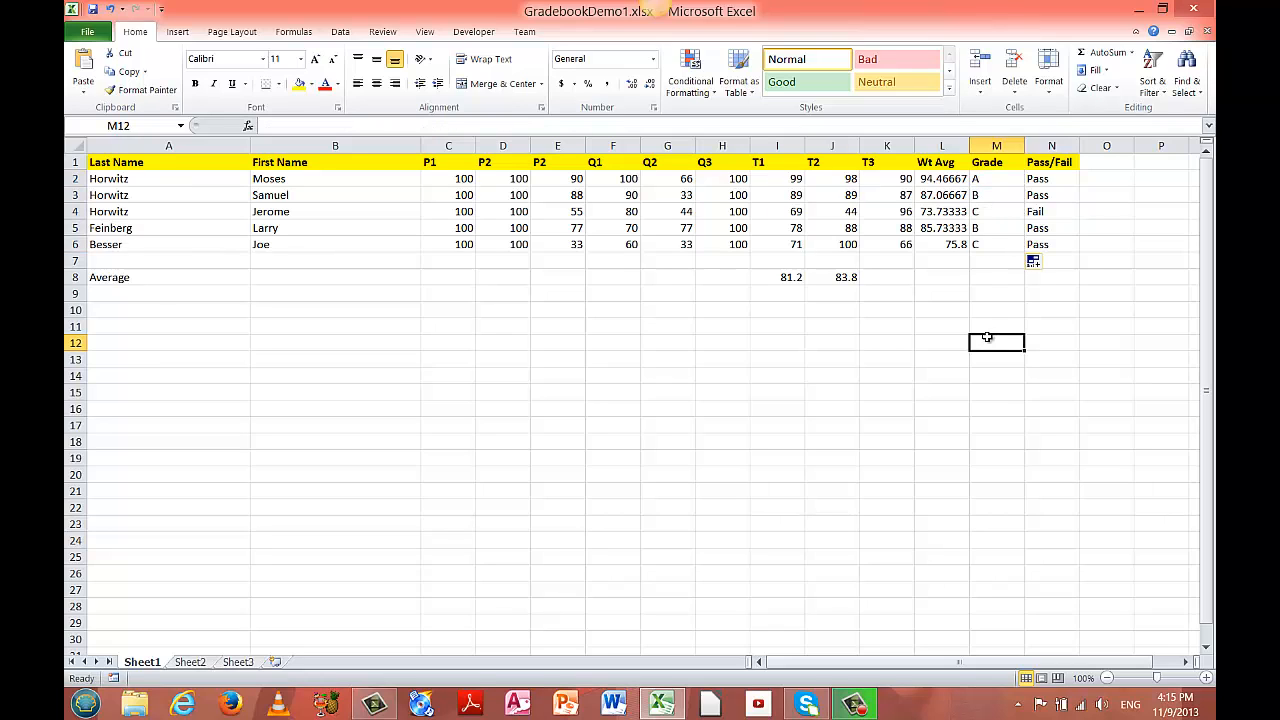
- Compare the Grade and Pass/Fail formulas in row 4 and the weighted average, Grade and Pass/Fail formulas in row 2
left_click(995, 210)
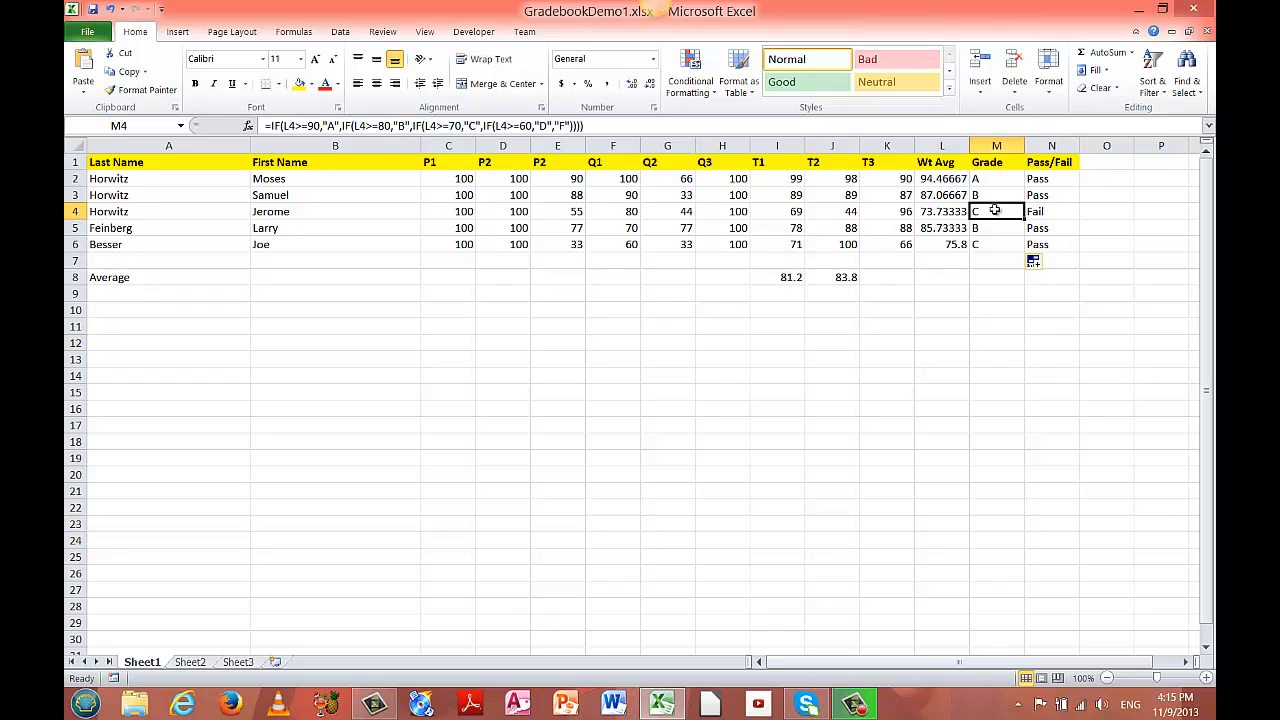
left_click(1053, 211)
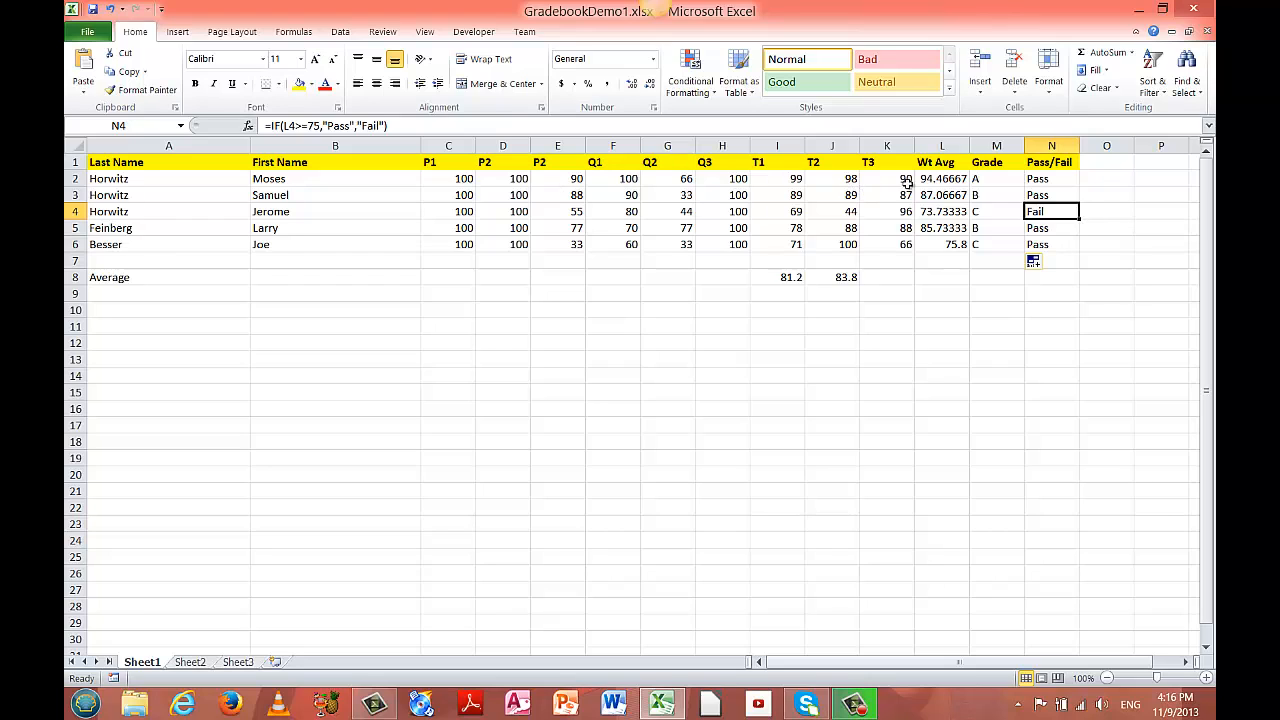
left_click(944, 180)
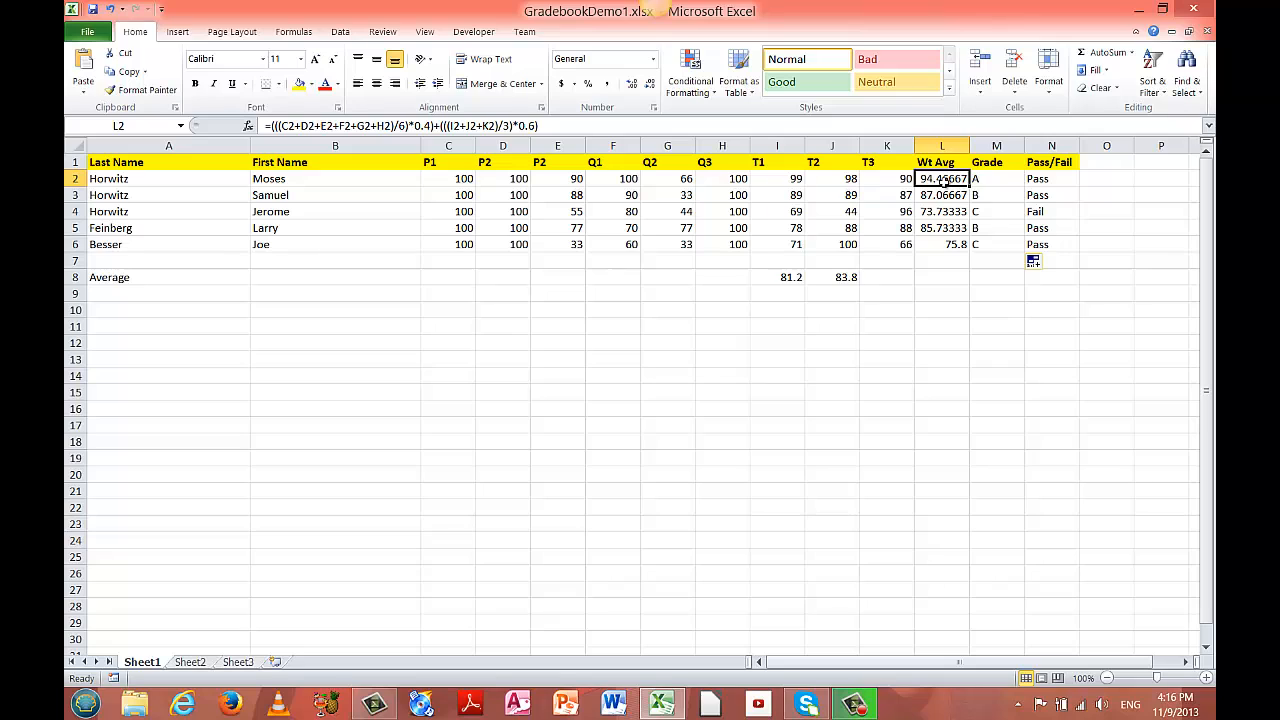
left_click(996, 177)
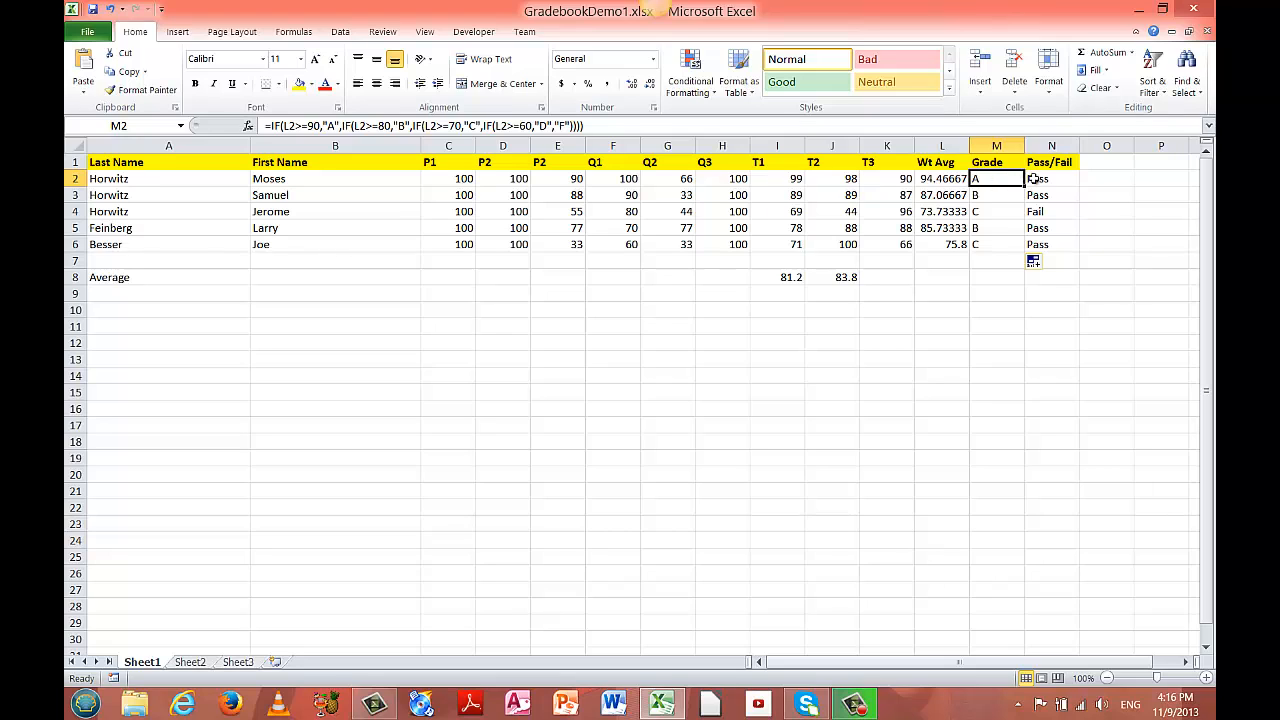
left_click(1033, 178)
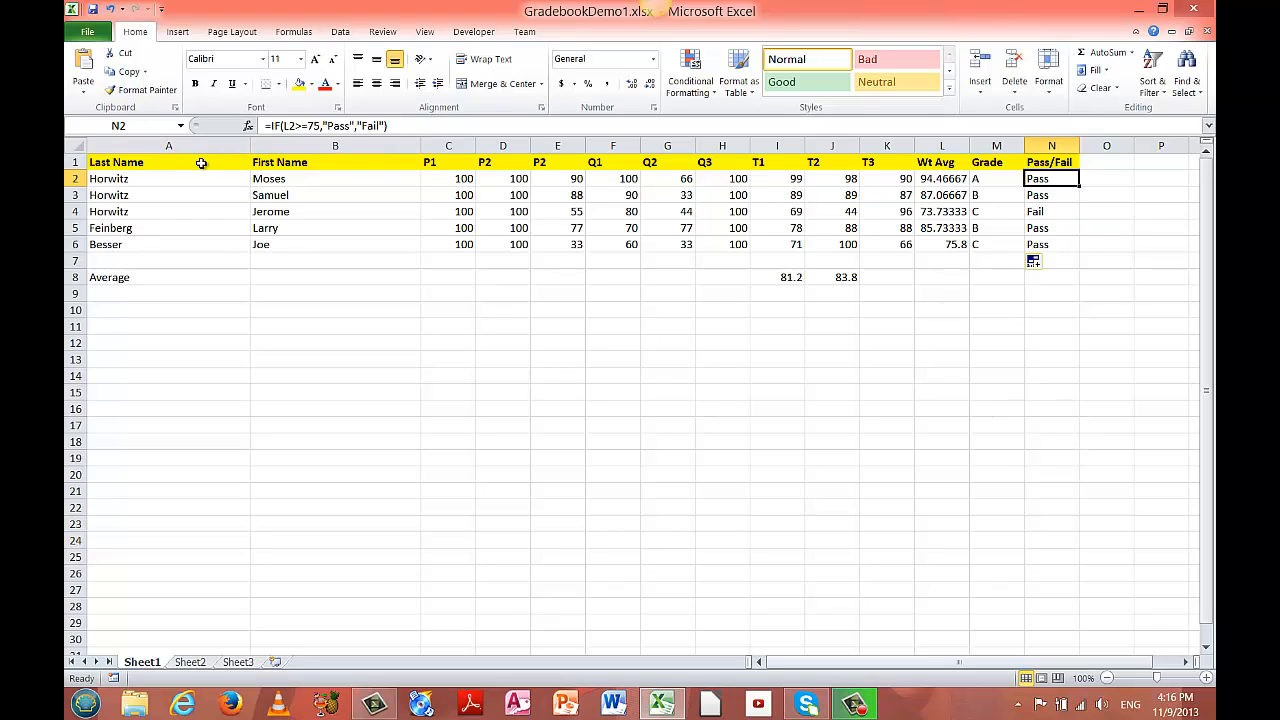
left_click(165, 310)
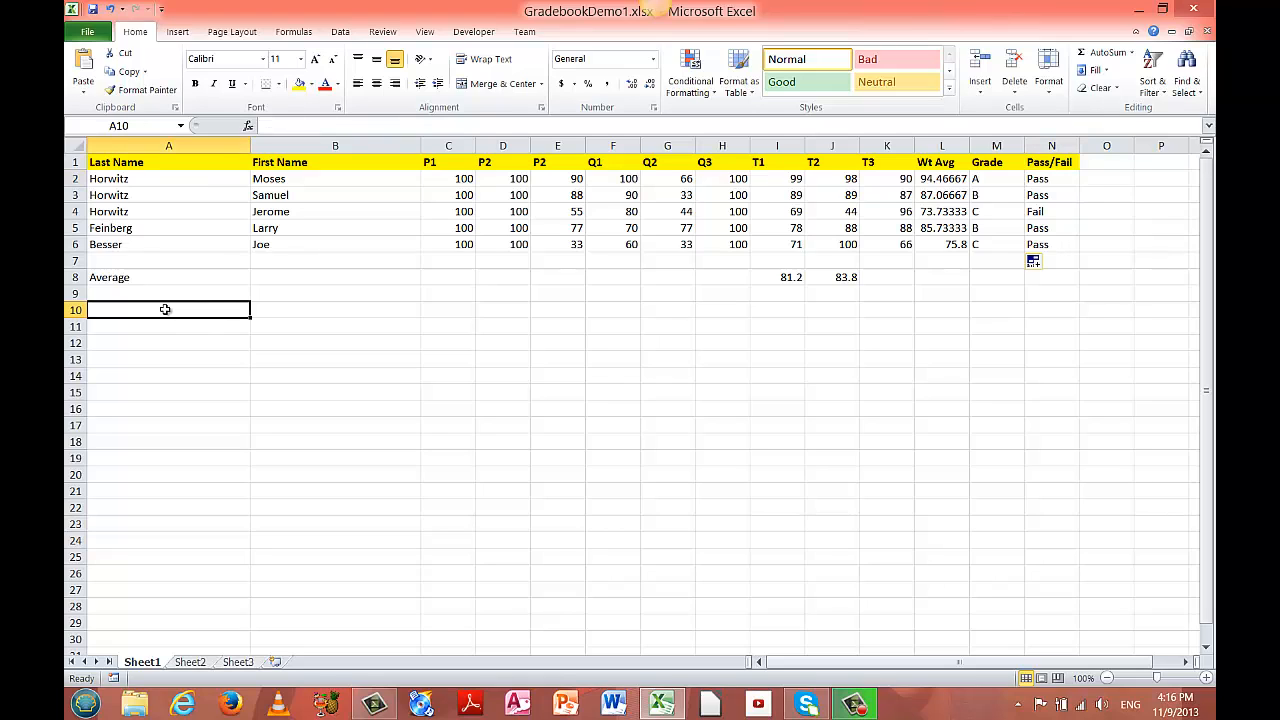
left_click(238, 326)
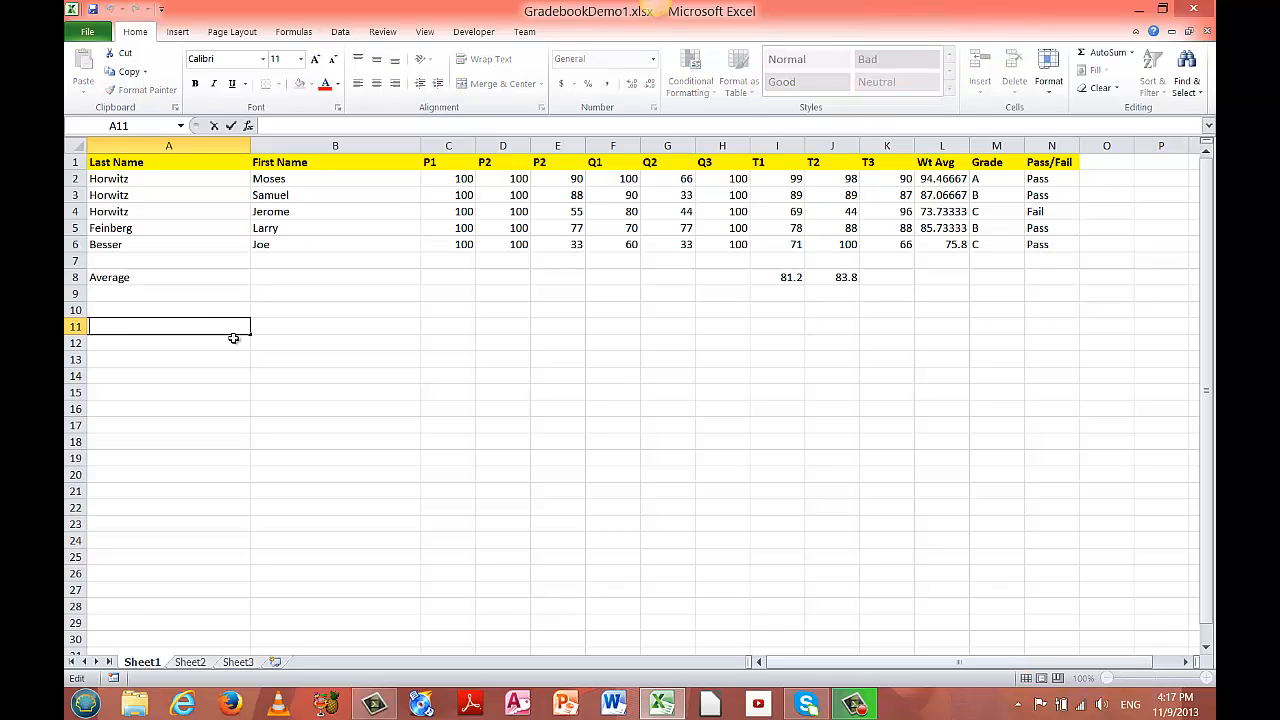
left_click(232, 358)
left_click(361, 314)
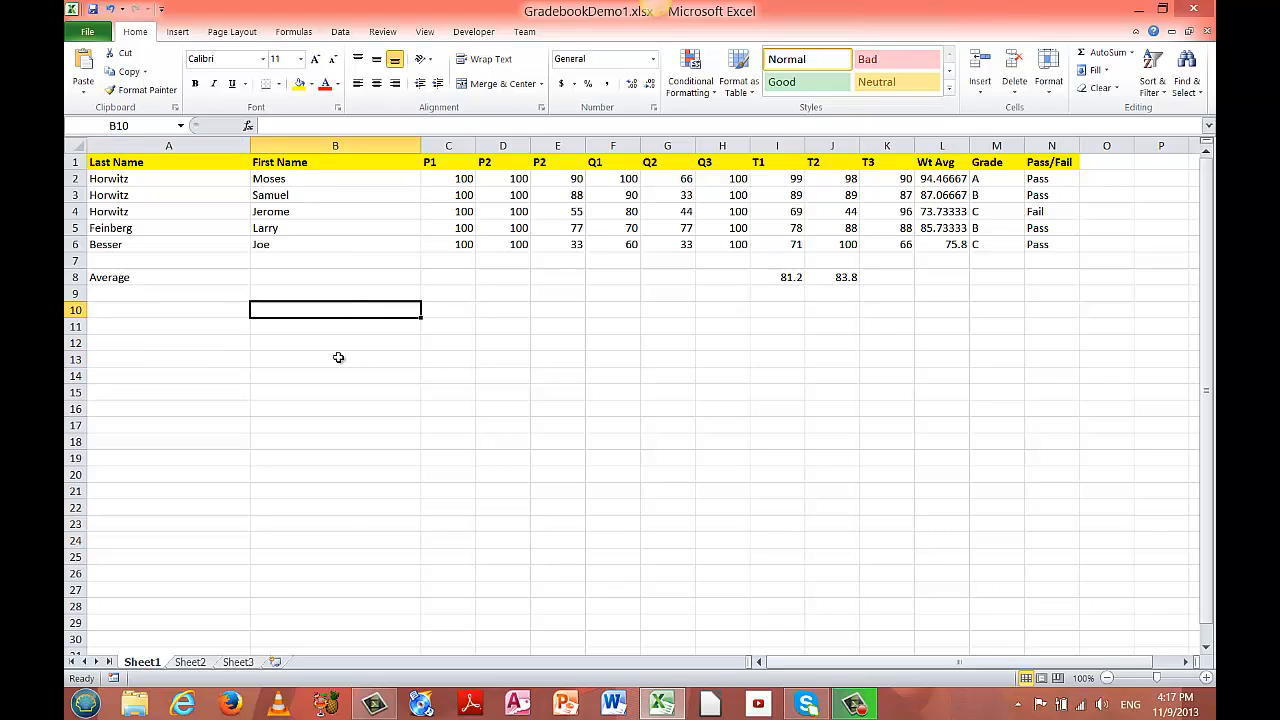
left_click(338, 357)
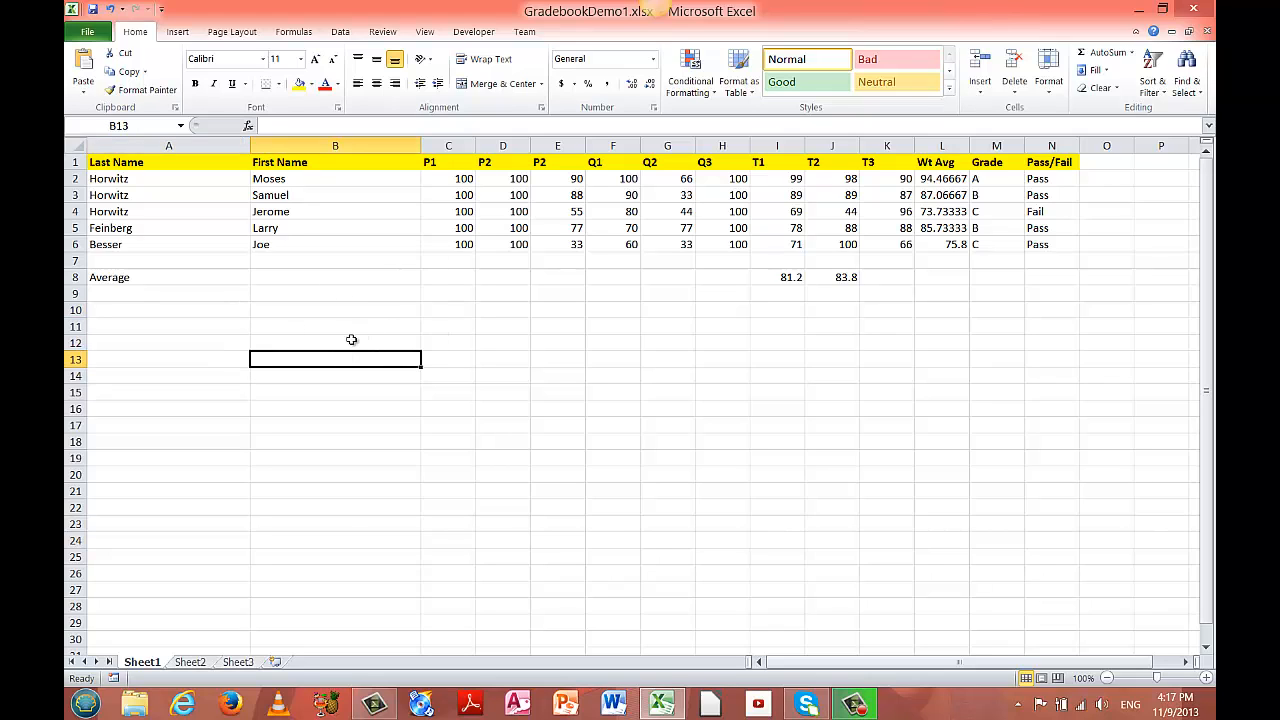
left_click(352, 342)
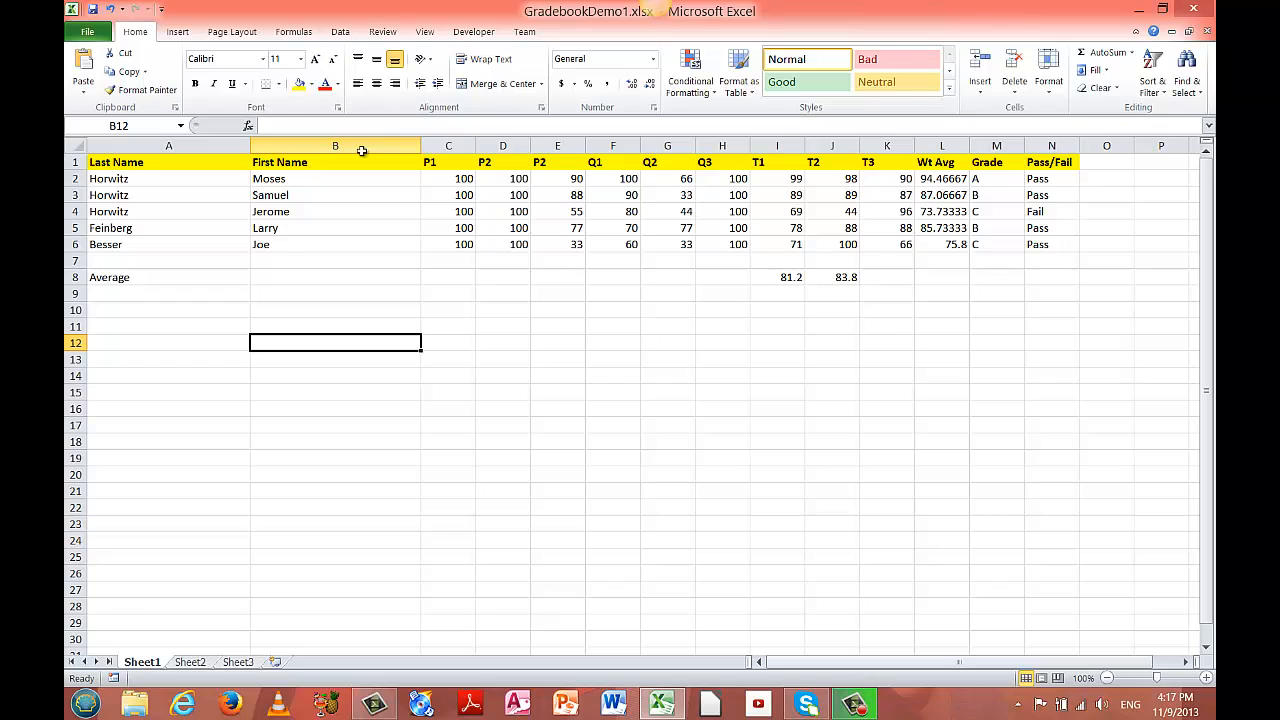
left_click(289, 296)
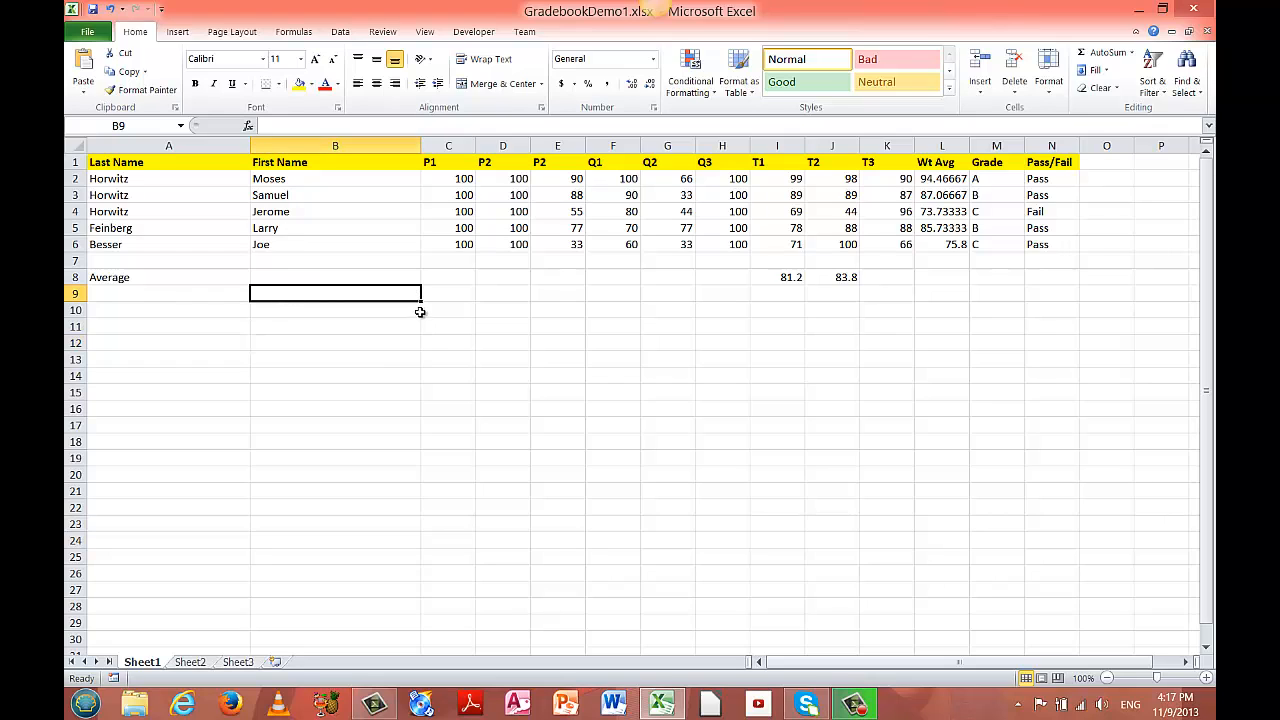
left_click(420, 301)
left_click(289, 127)
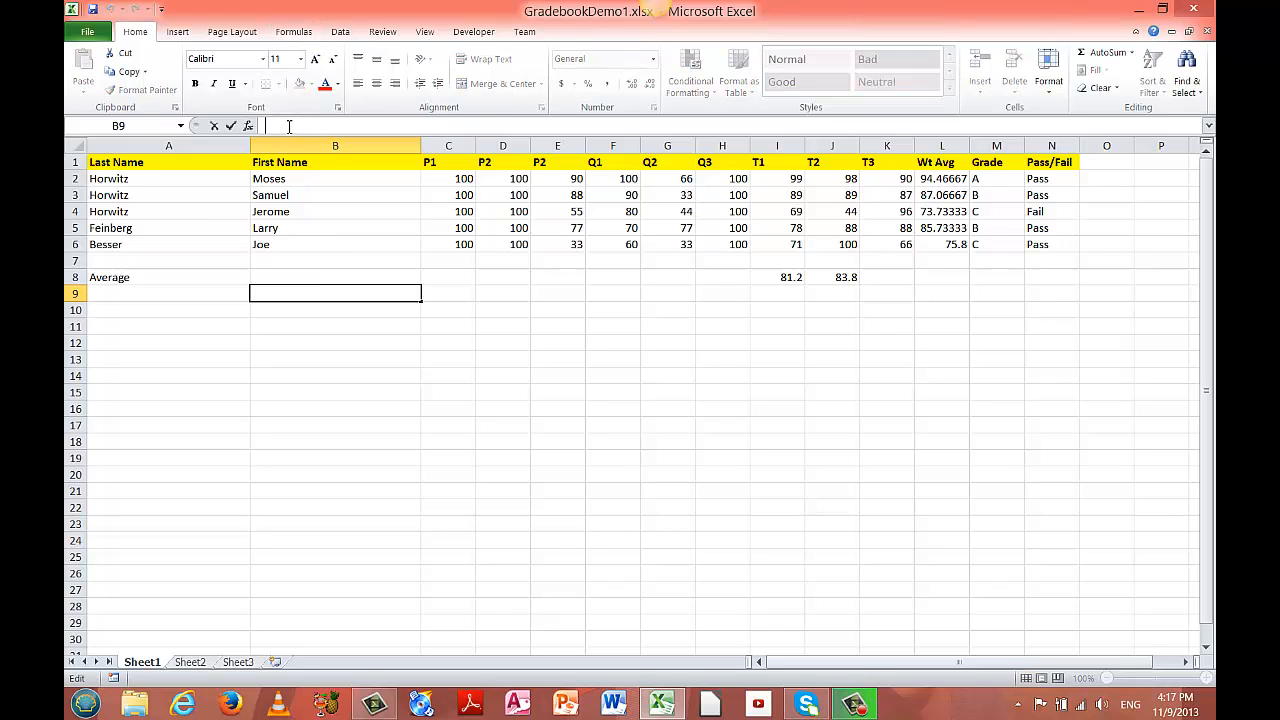
- Change the passing threshold in the N2 Pass/Fail formula to L2>=70
left_click(942, 179)
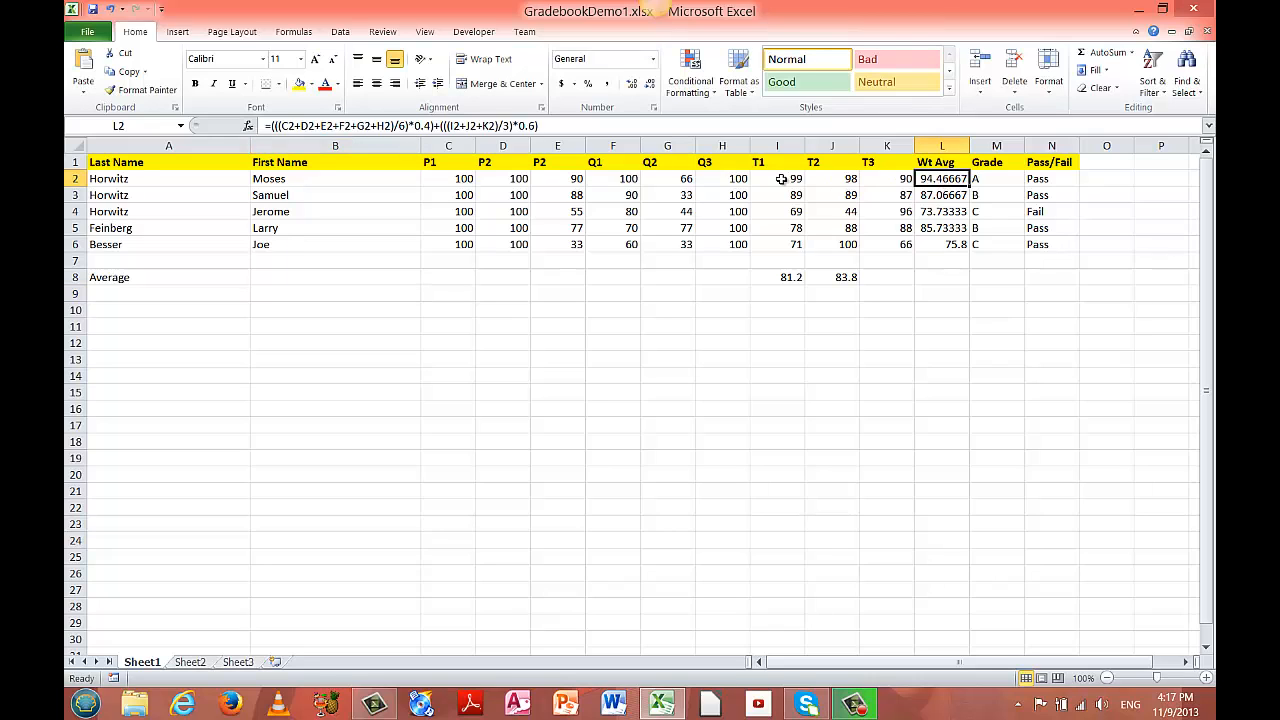
left_click(1045, 179)
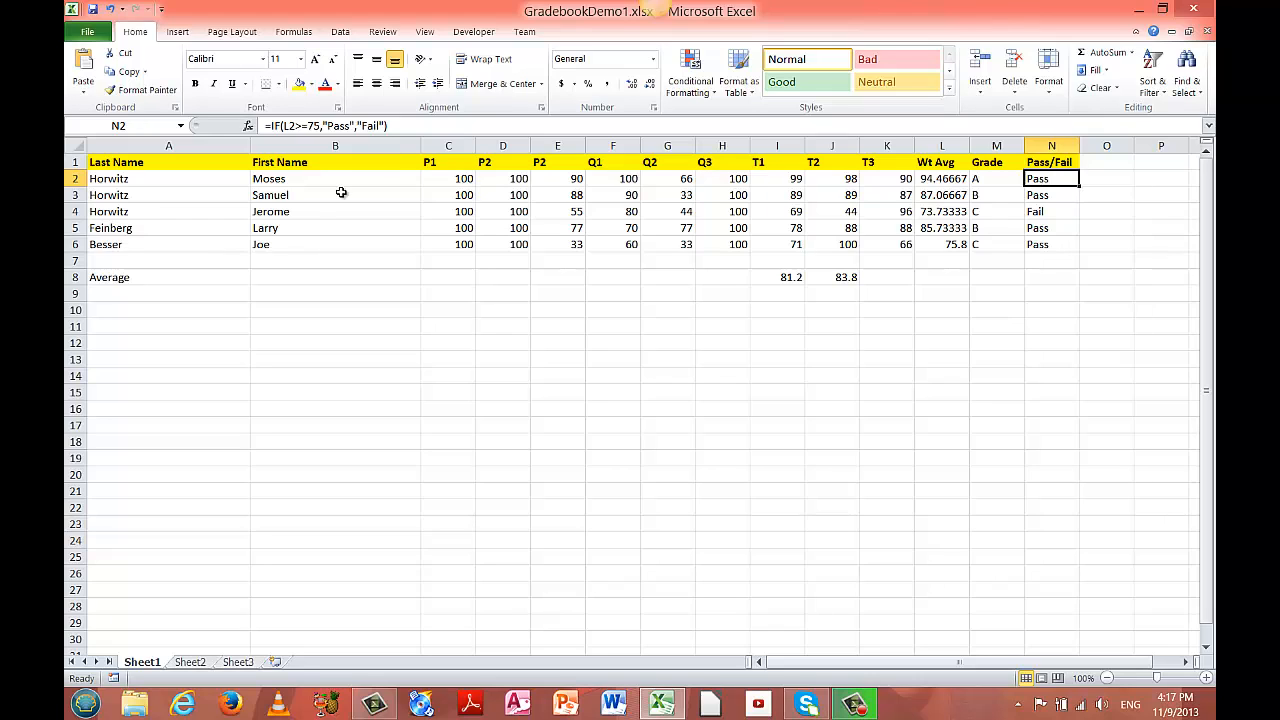
left_click(321, 126)
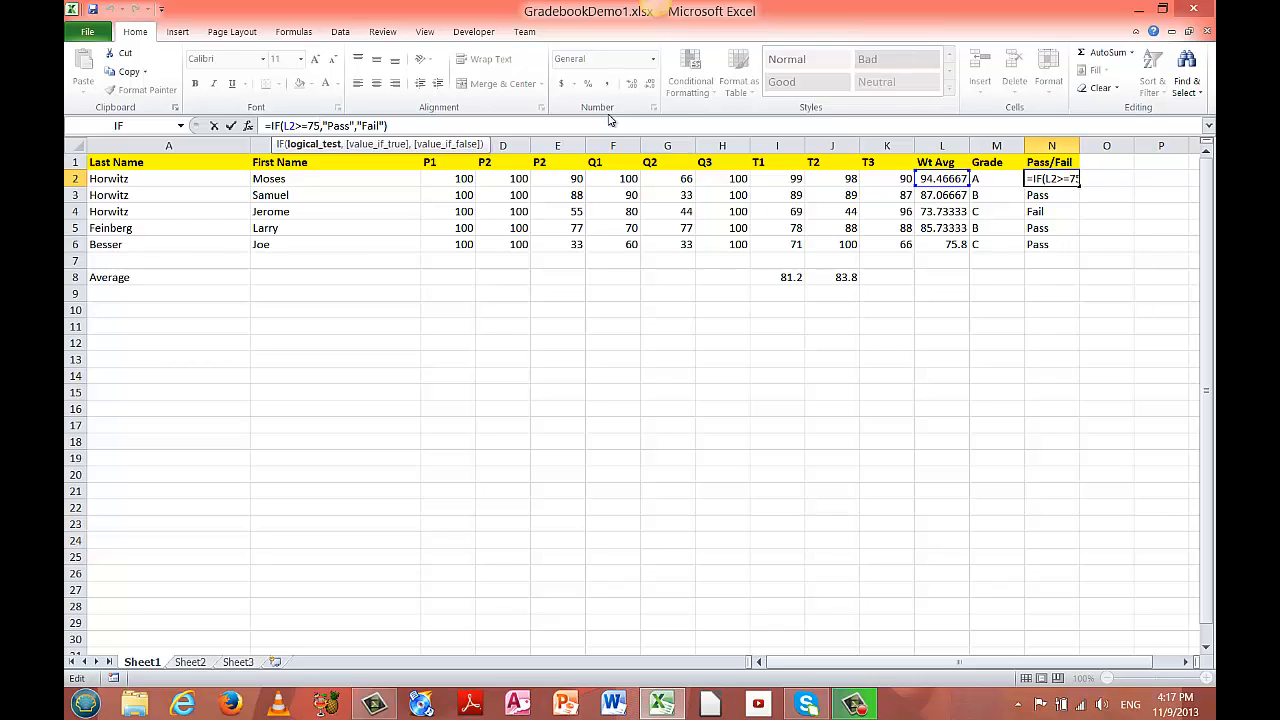
key("BackSpace")
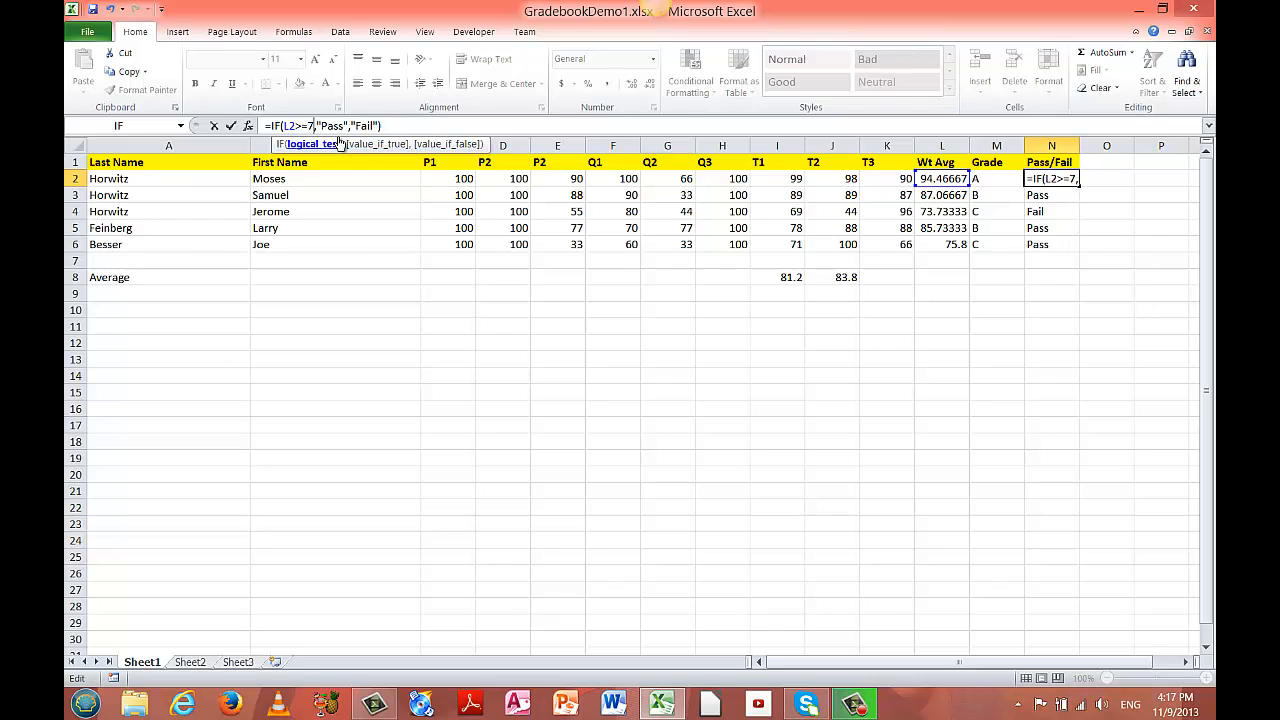
type("0")
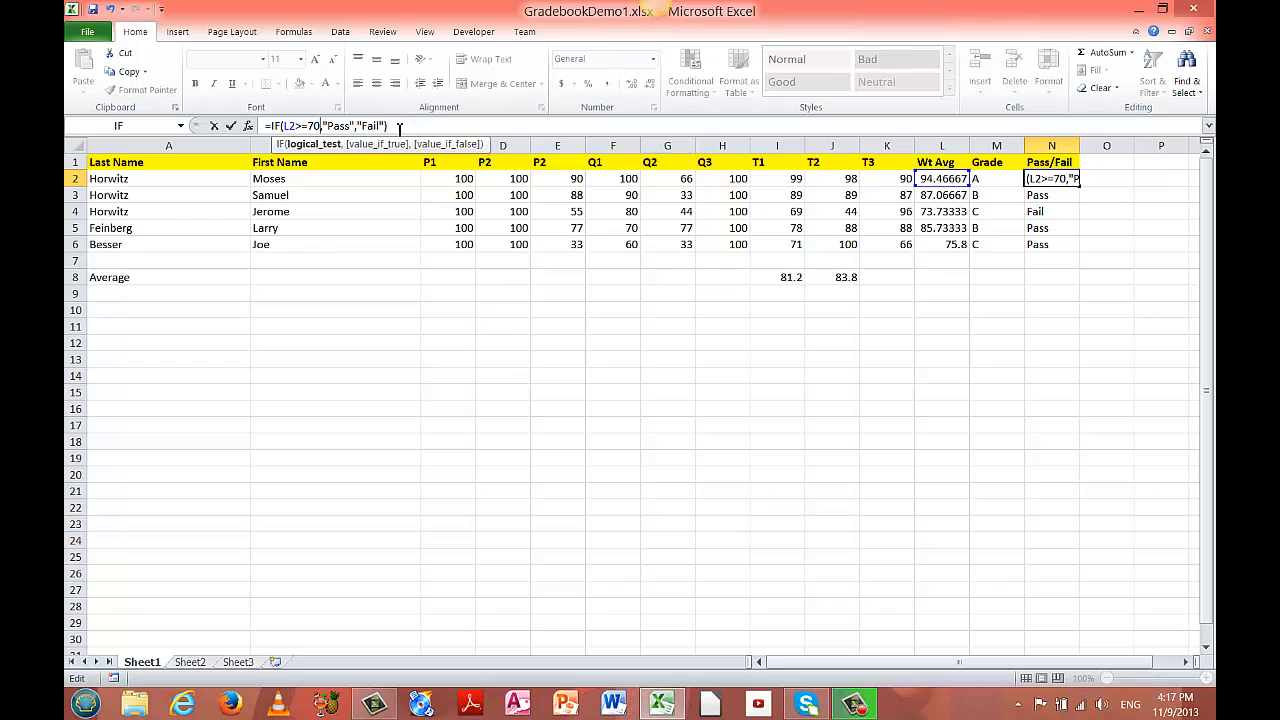
left_click(398, 126)
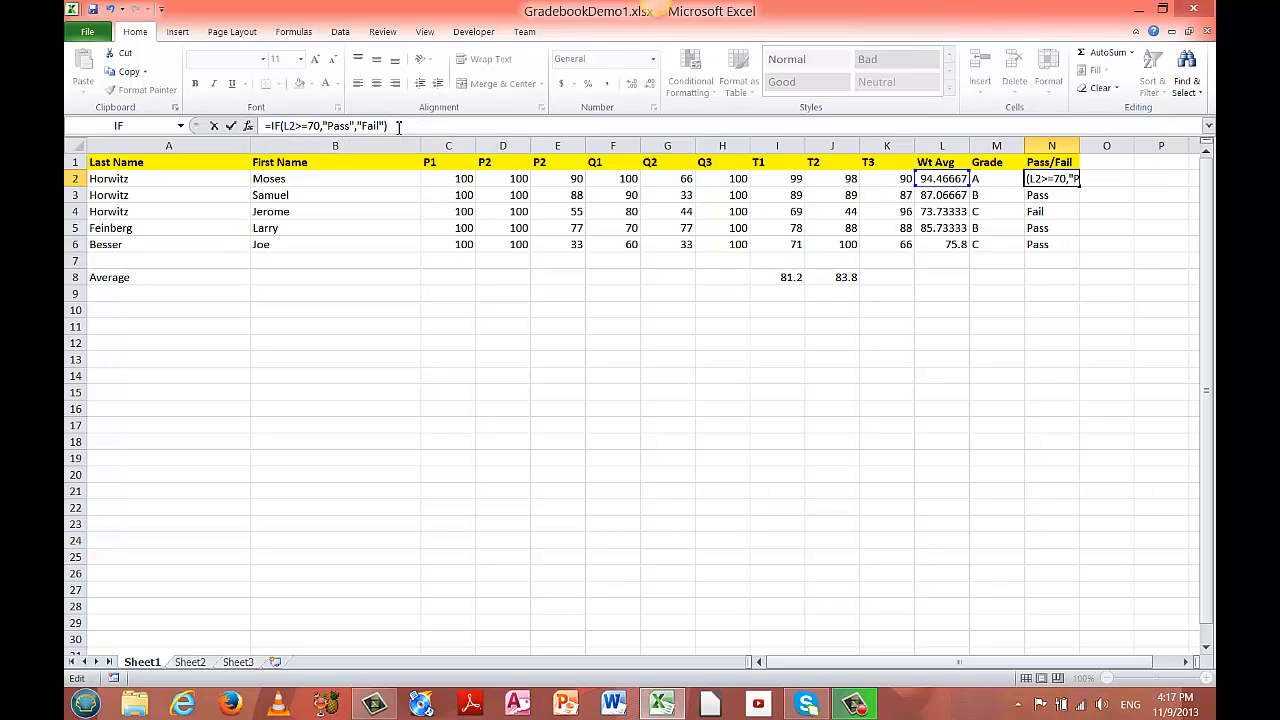
key("Return")
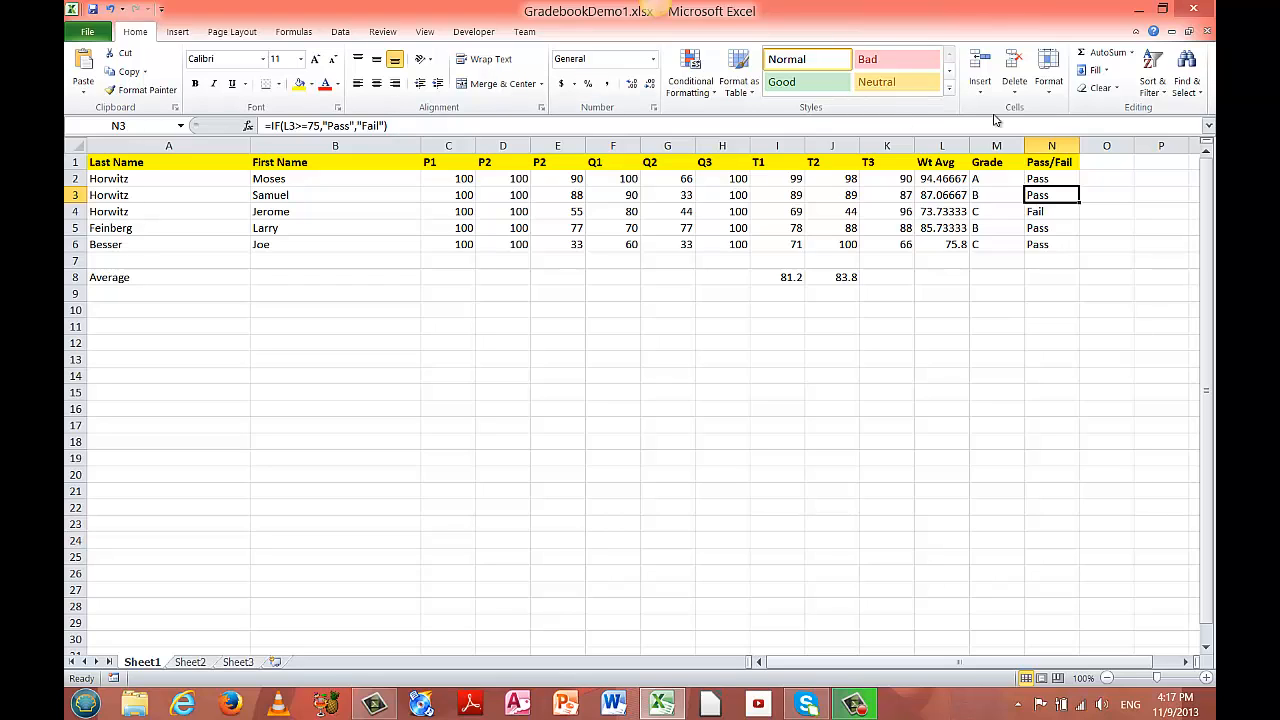
- Fill the revised Pass/Fail formula from N2 down through N6 and check the copy in N4
left_click(1049, 180)
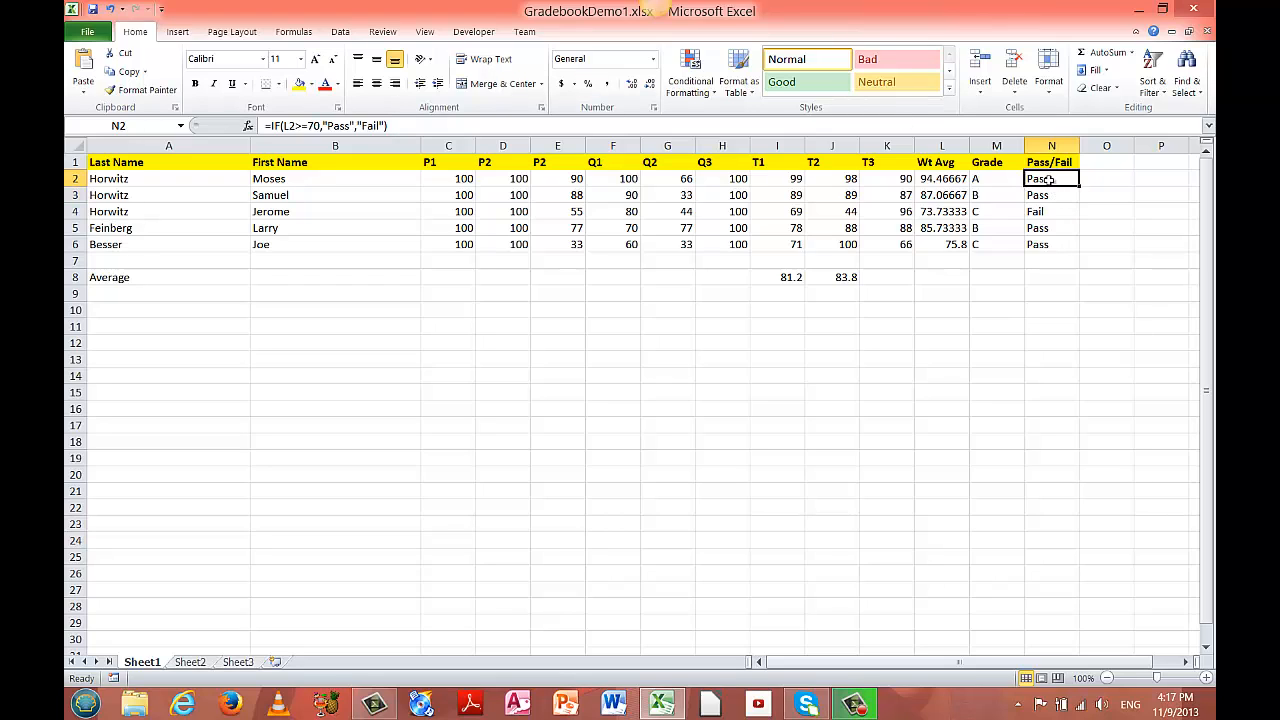
left_click_drag(1077, 184, 1078, 245)
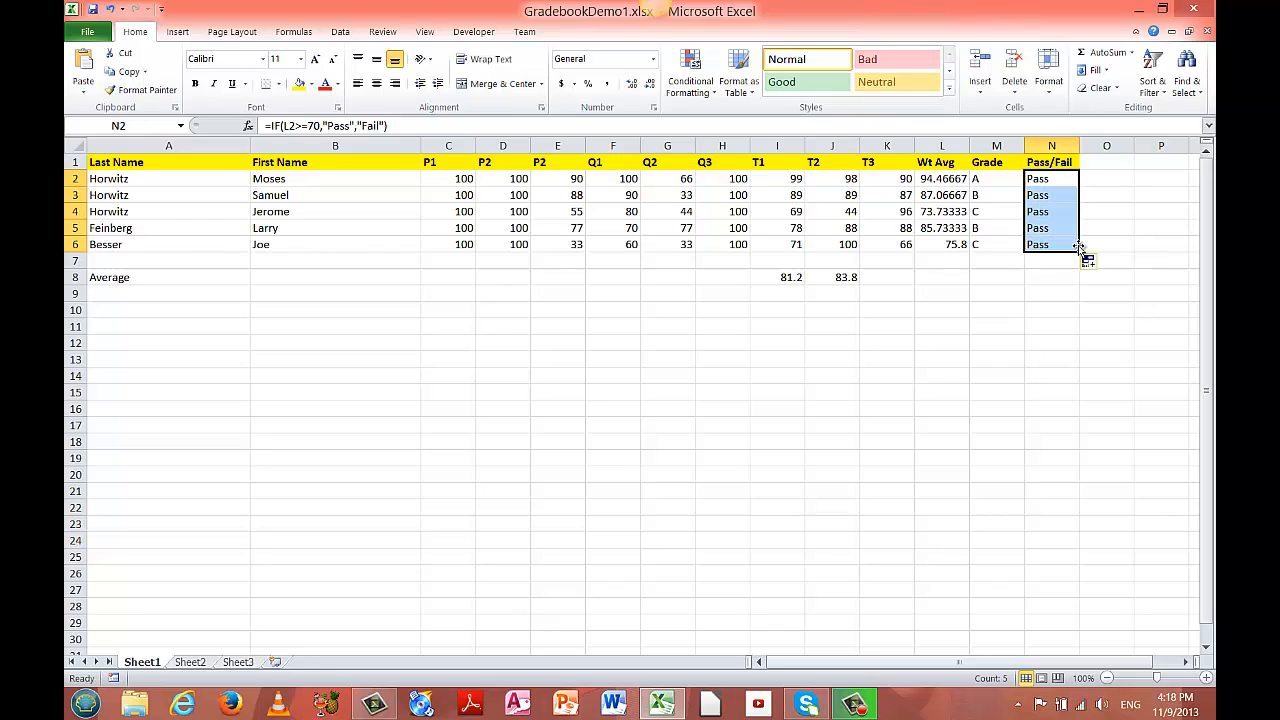
left_click(1049, 309)
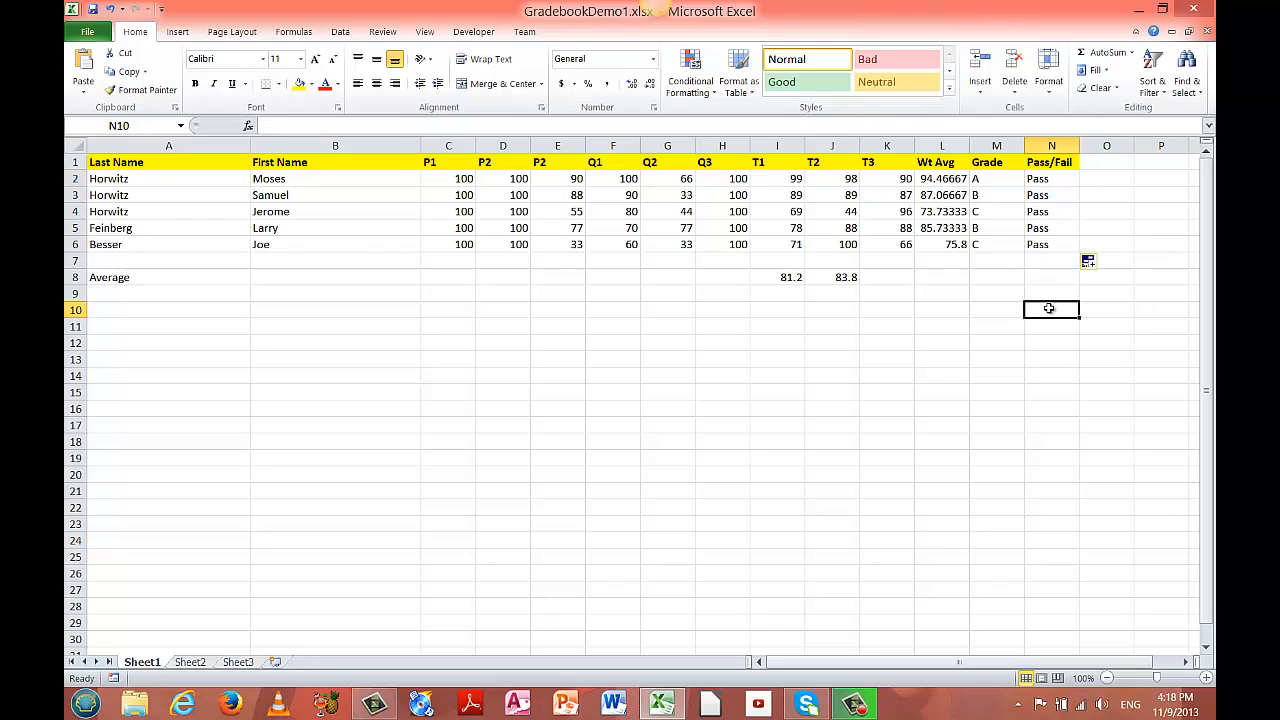
left_click(1042, 212)
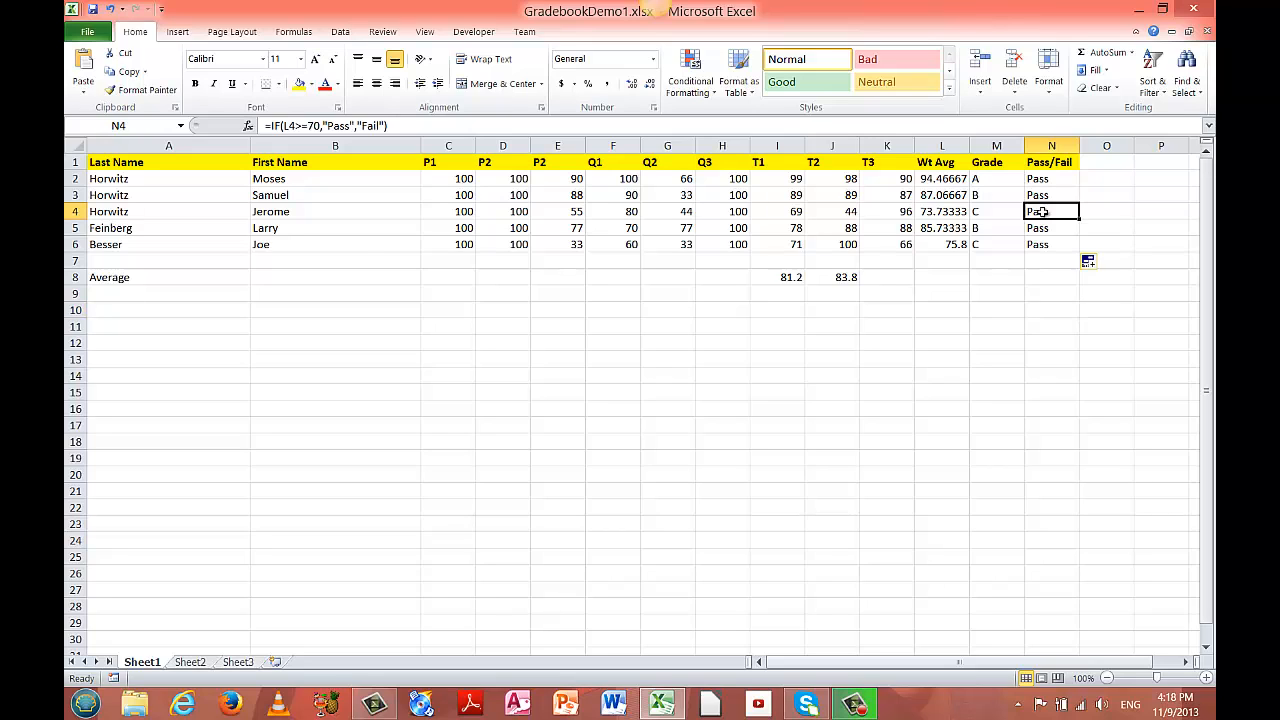